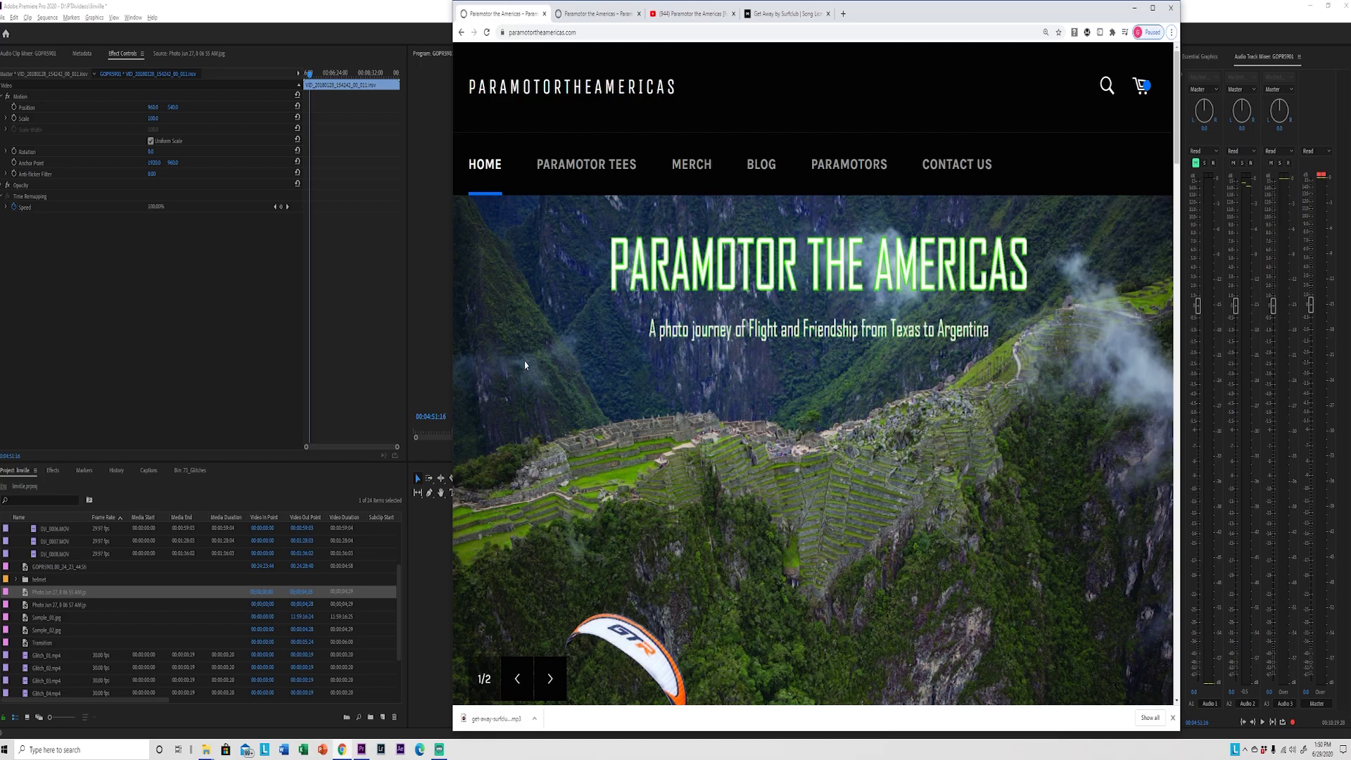
Browse the Paramotor the Americas home page down to the full documentary section.
{"action": "scroll", "coordinate": [562, 382], "scroll_direction": "down", "scroll_amount": 20}
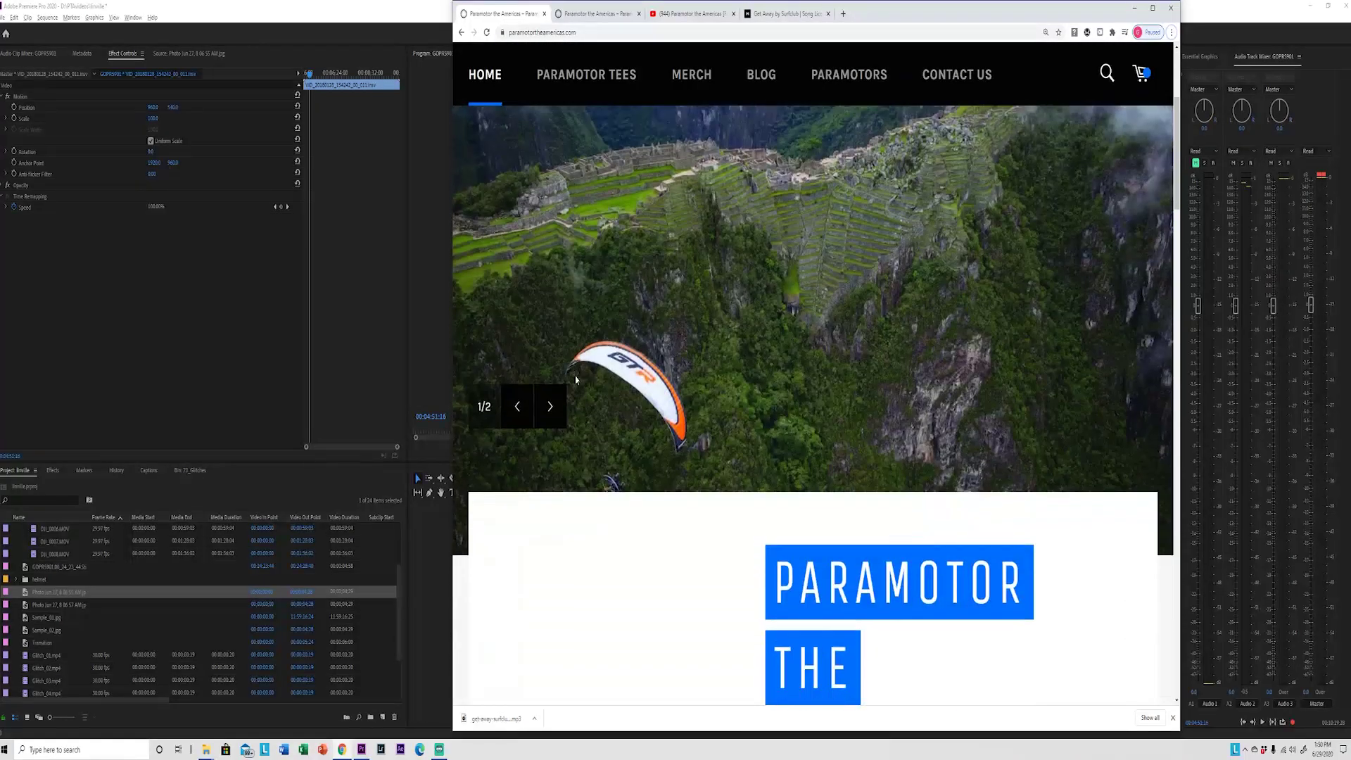
{"action": "scroll", "coordinate": [664, 380], "scroll_direction": "down", "scroll_amount": 9}
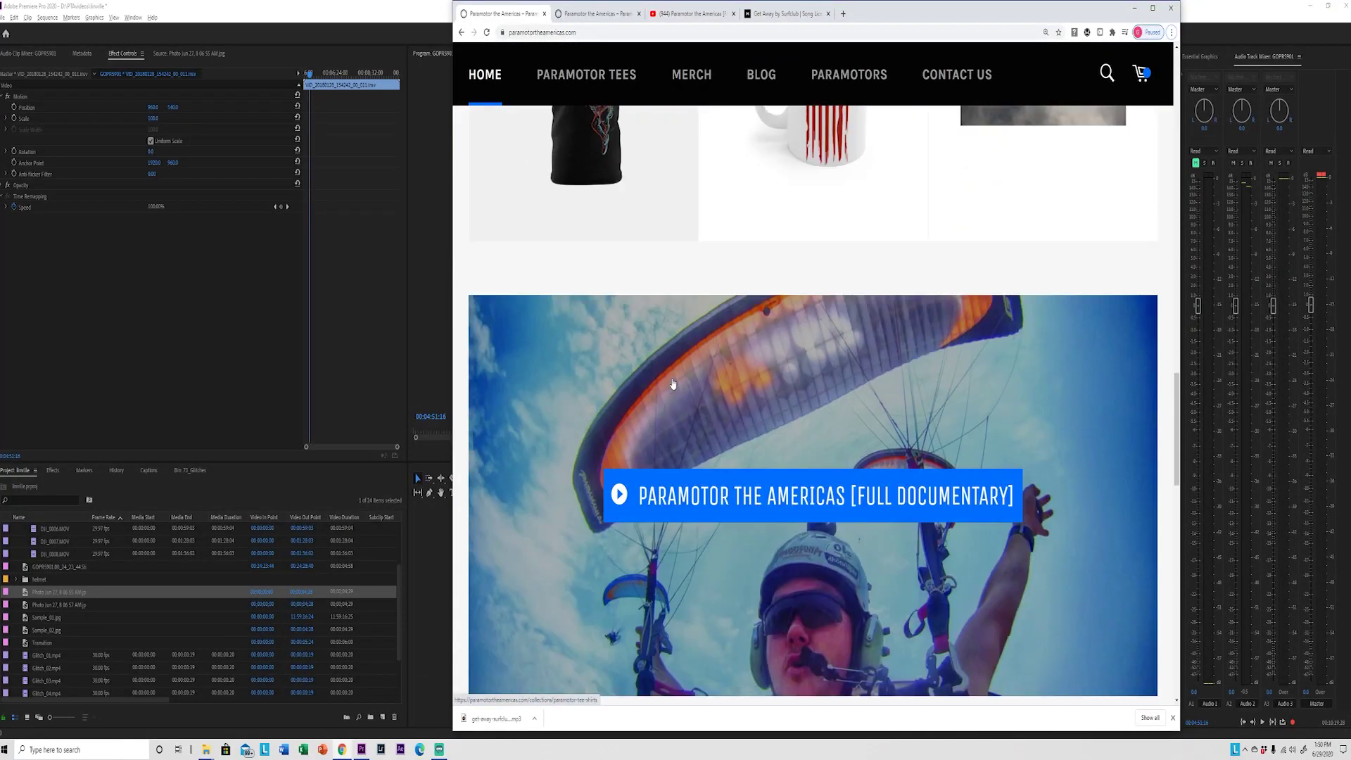
{"action": "scroll", "coordinate": [673, 397], "scroll_direction": "up", "scroll_amount": 2}
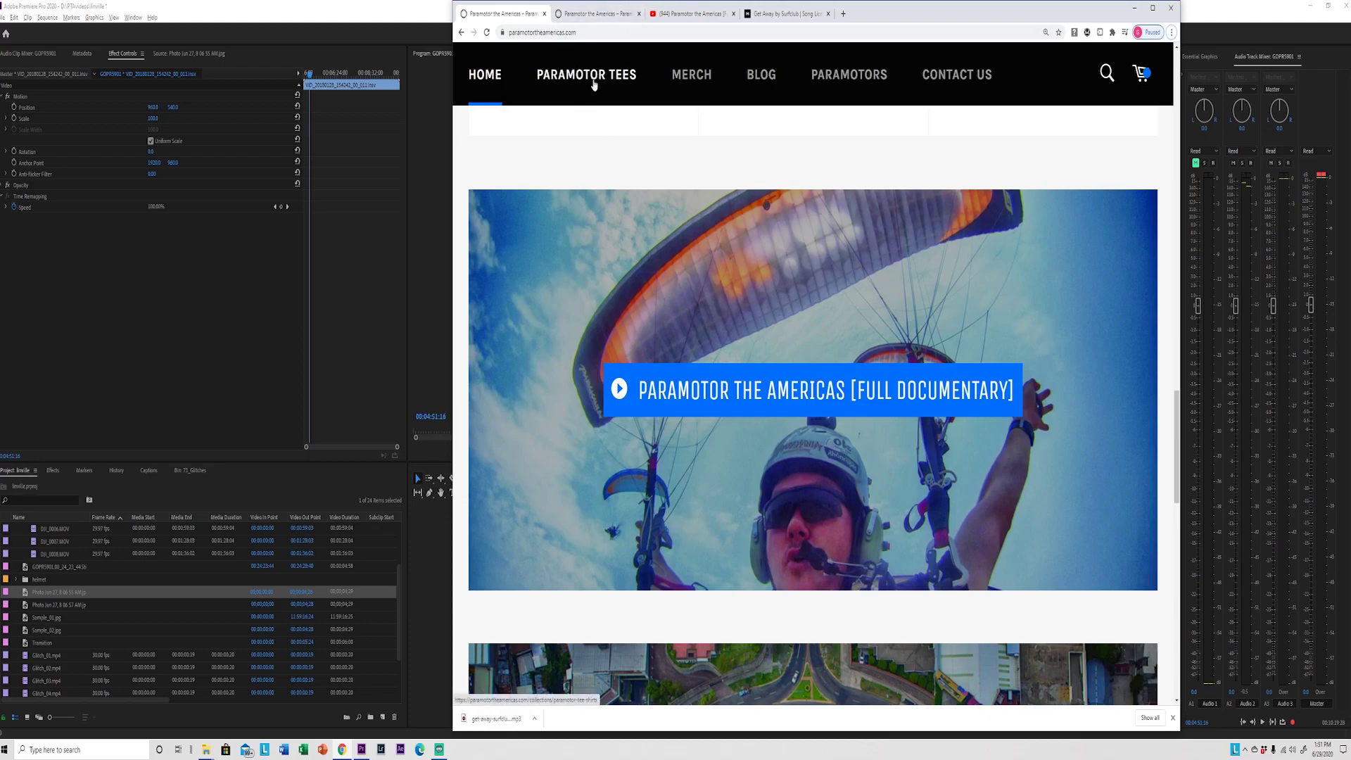
Open the Paramotor Tees collection in the second browser tab and look through the listed shirts.
{"action": "left_click", "coordinate": [598, 14]}
{"action": "scroll", "coordinate": [801, 320], "scroll_direction": "down", "scroll_amount": 6}
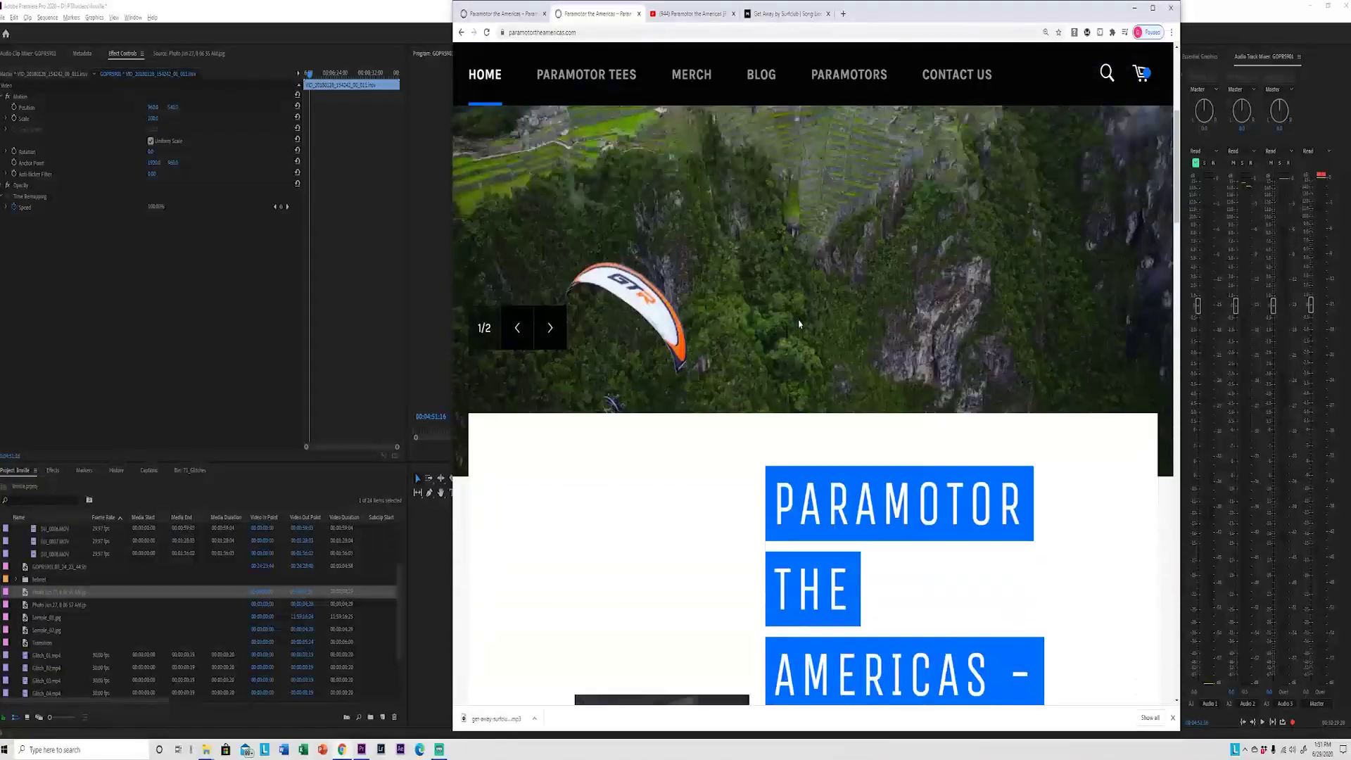
{"action": "scroll", "coordinate": [795, 322], "scroll_direction": "up", "scroll_amount": 3}
{"action": "left_click", "coordinate": [596, 79]}
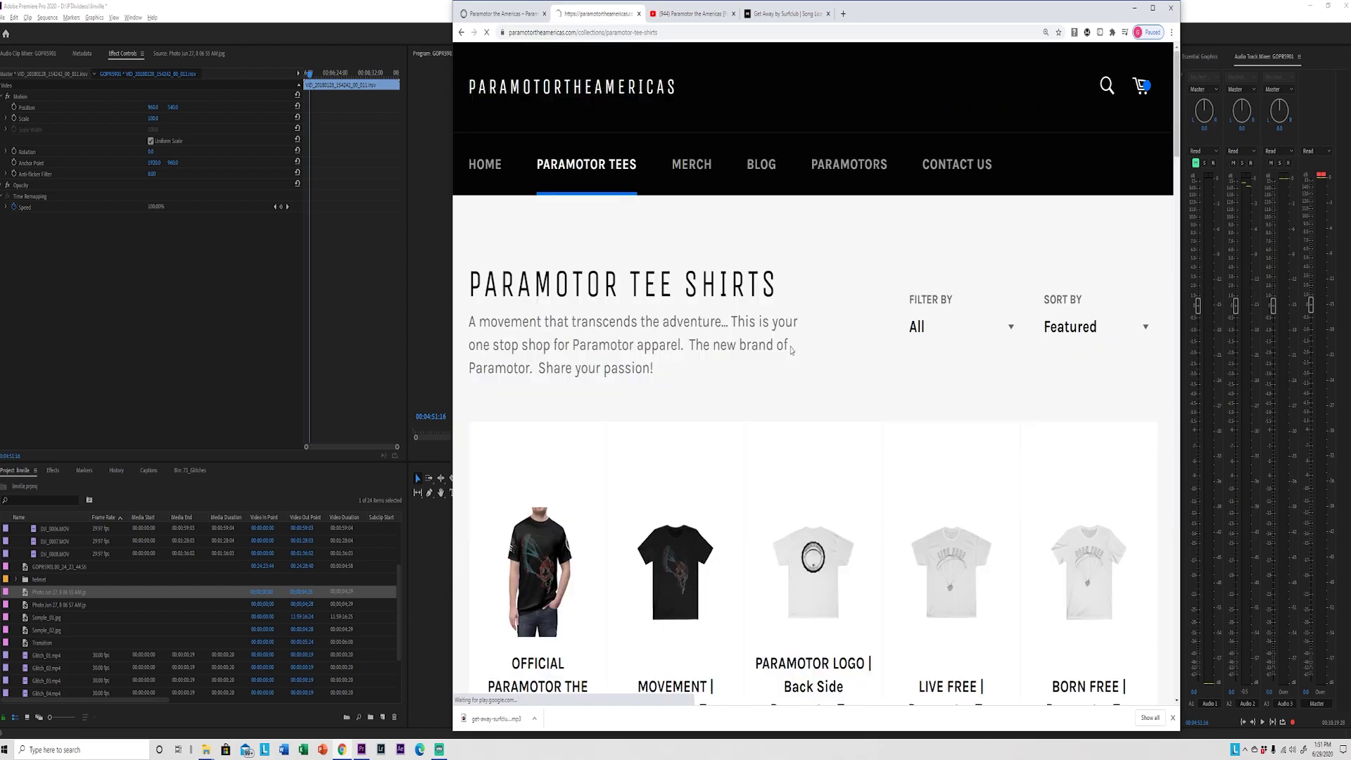
{"action": "scroll", "coordinate": [774, 414], "scroll_direction": "down", "scroll_amount": 3}
{"action": "scroll", "coordinate": [774, 414], "scroll_direction": "down", "scroll_amount": 7}
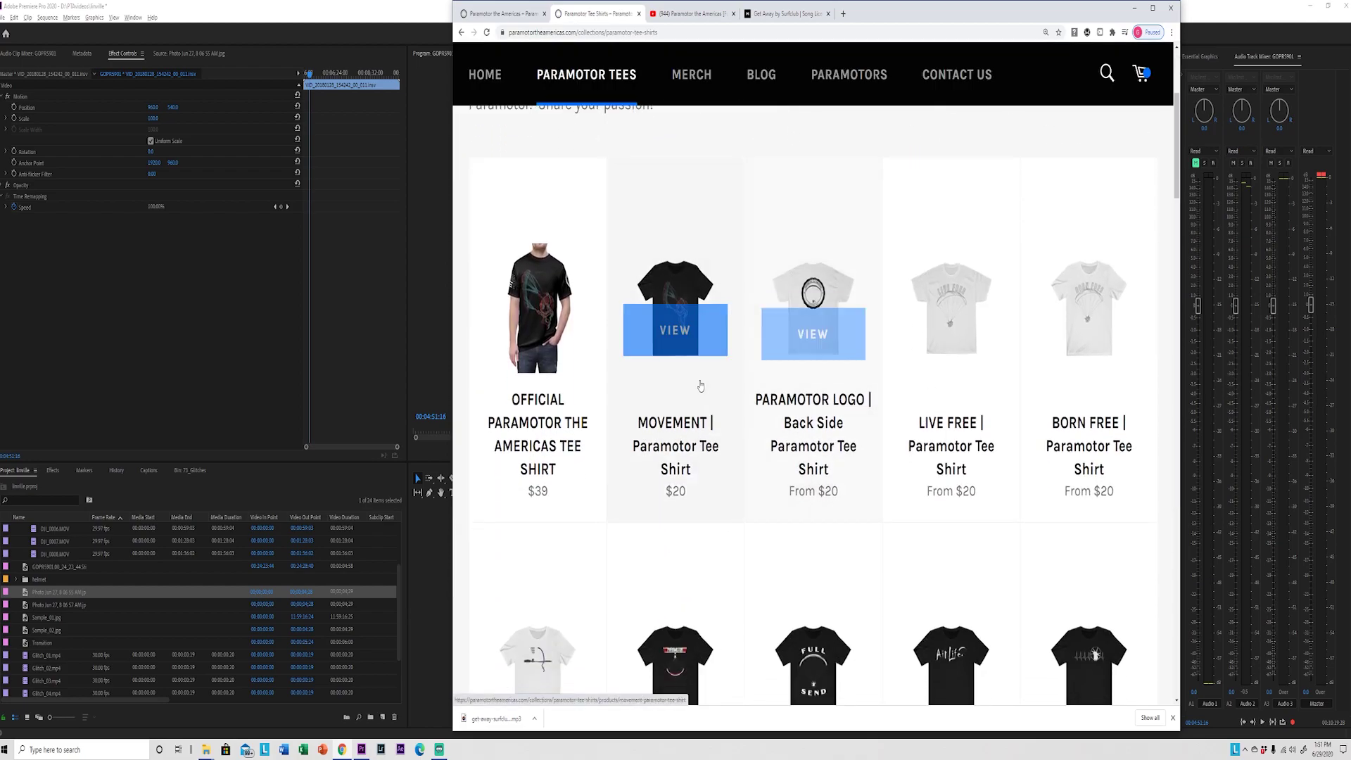
{"action": "scroll", "coordinate": [704, 380], "scroll_direction": "down", "scroll_amount": 5}
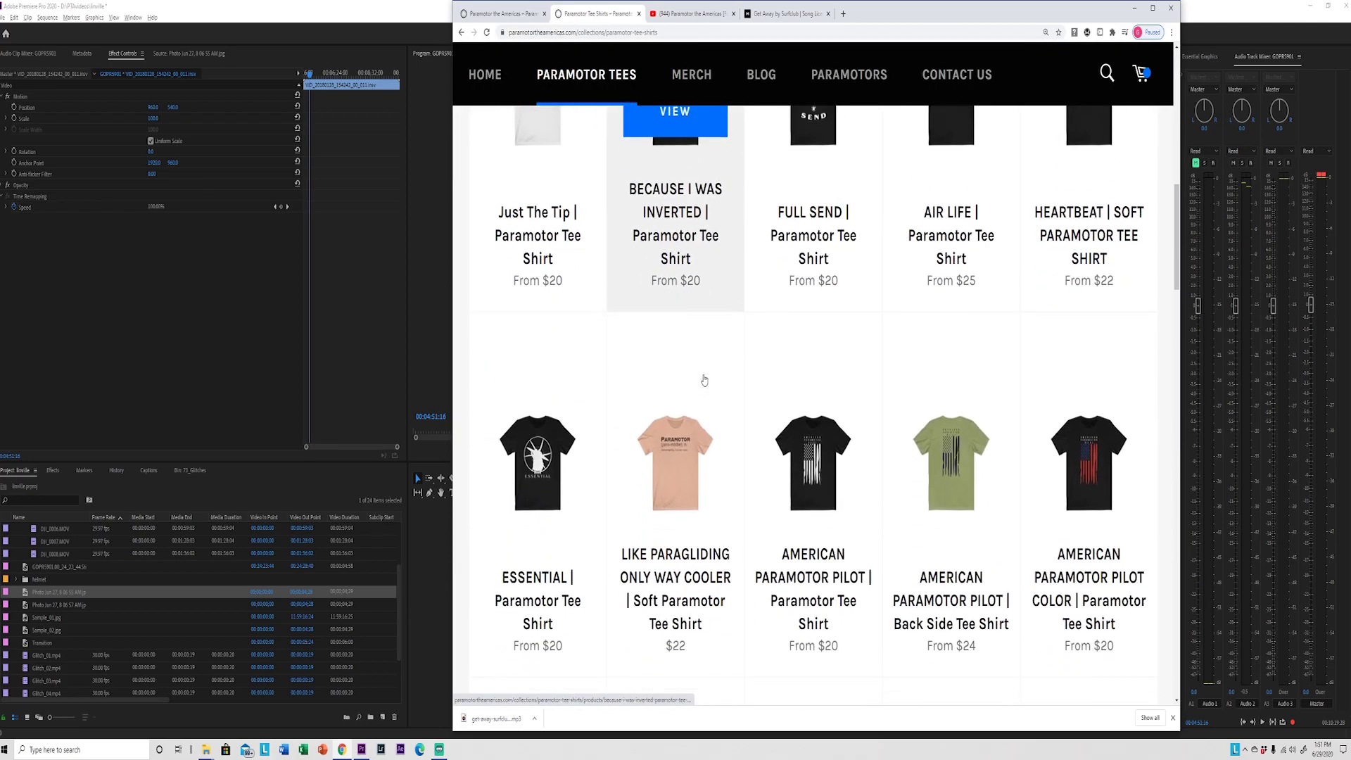
{"action": "left_click_drag", "start_coordinate": [1180, 241], "coordinate": [1192, 71]}
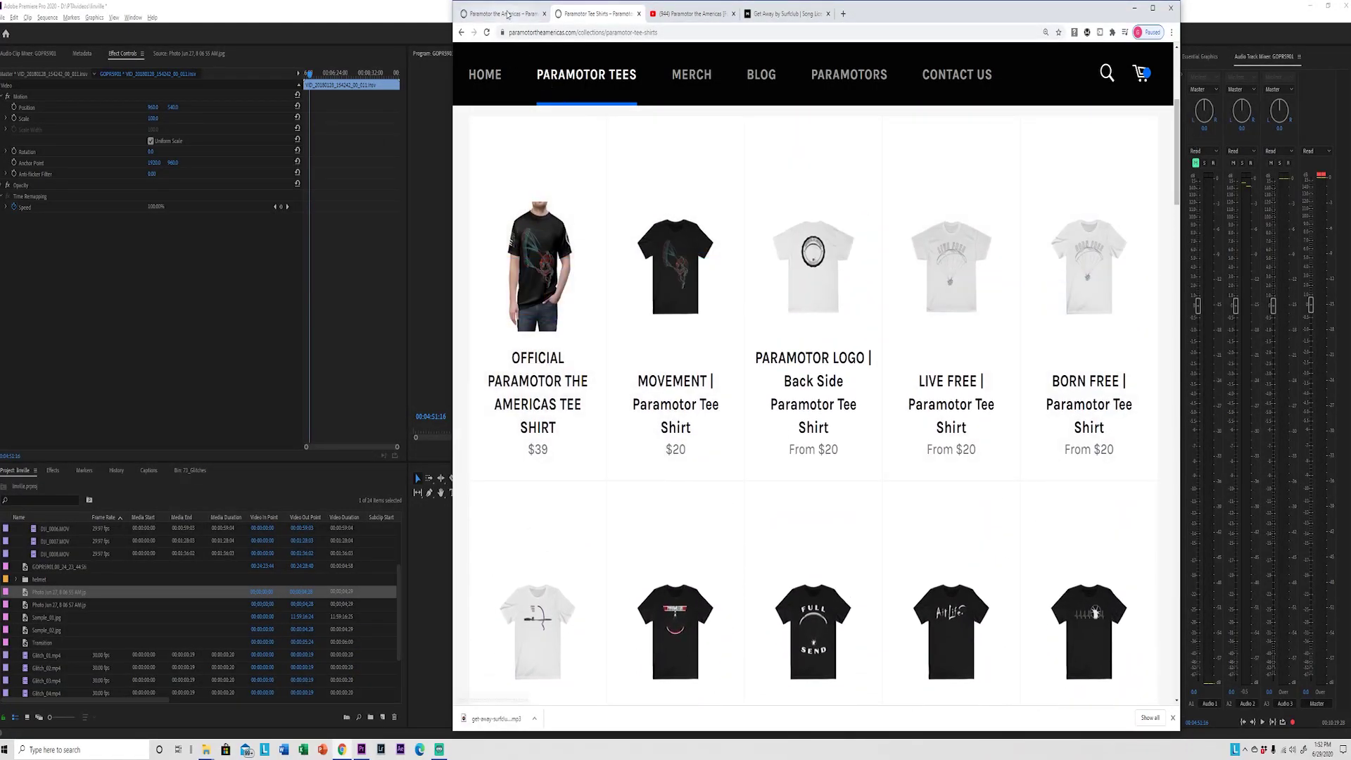
Return to the home page and view the listing for the Paramotor the Americas book.
{"action": "left_click", "coordinate": [507, 14]}
{"action": "scroll", "coordinate": [732, 255], "scroll_direction": "up", "scroll_amount": 15}
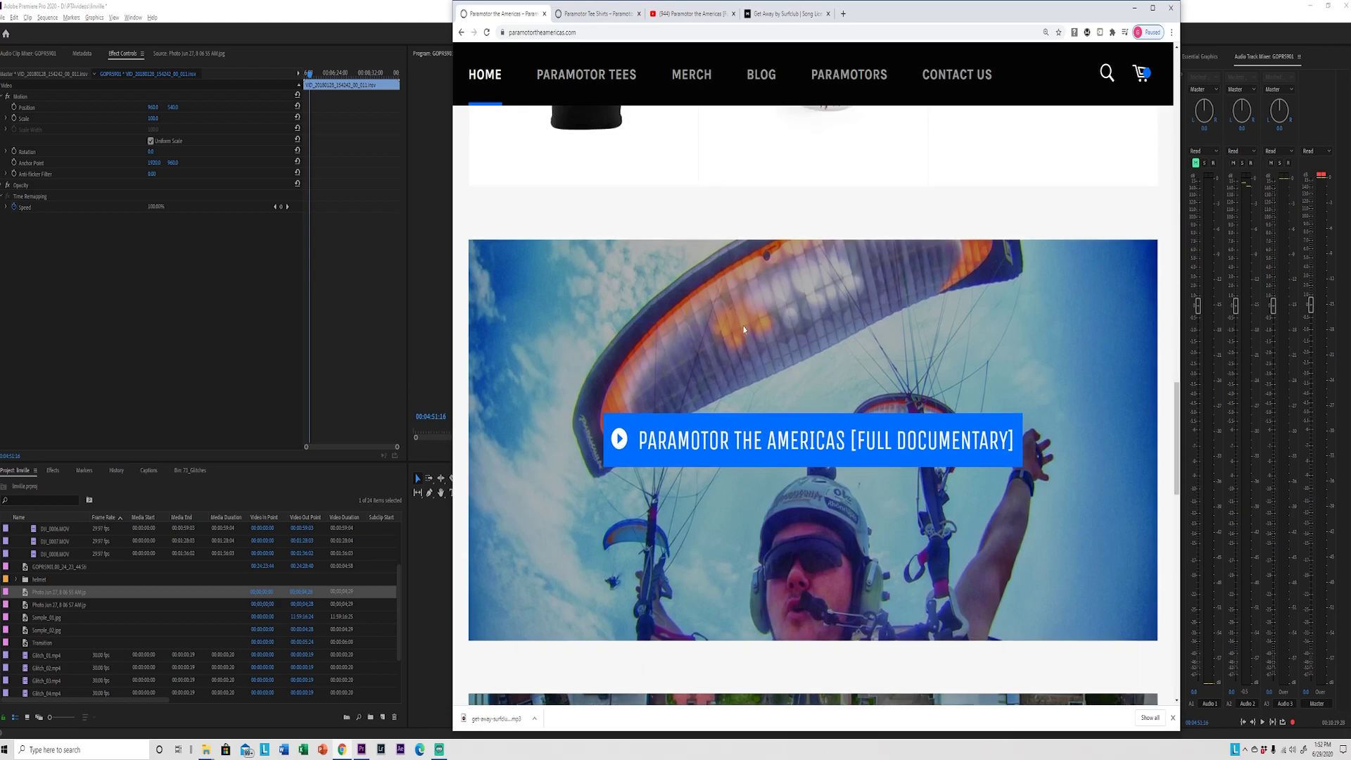
{"action": "scroll", "coordinate": [744, 355], "scroll_direction": "up", "scroll_amount": 2}
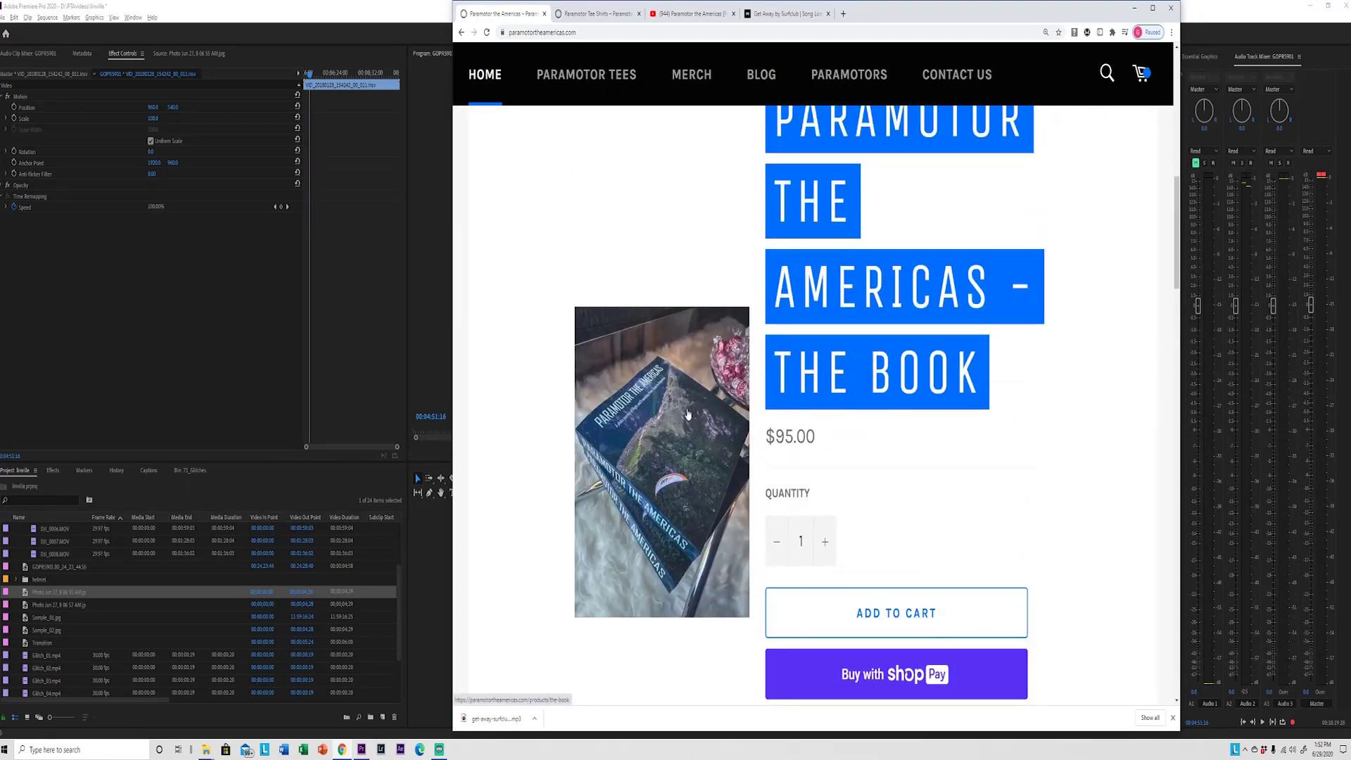
{"action": "scroll", "coordinate": [688, 419], "scroll_direction": "up", "scroll_amount": 2}
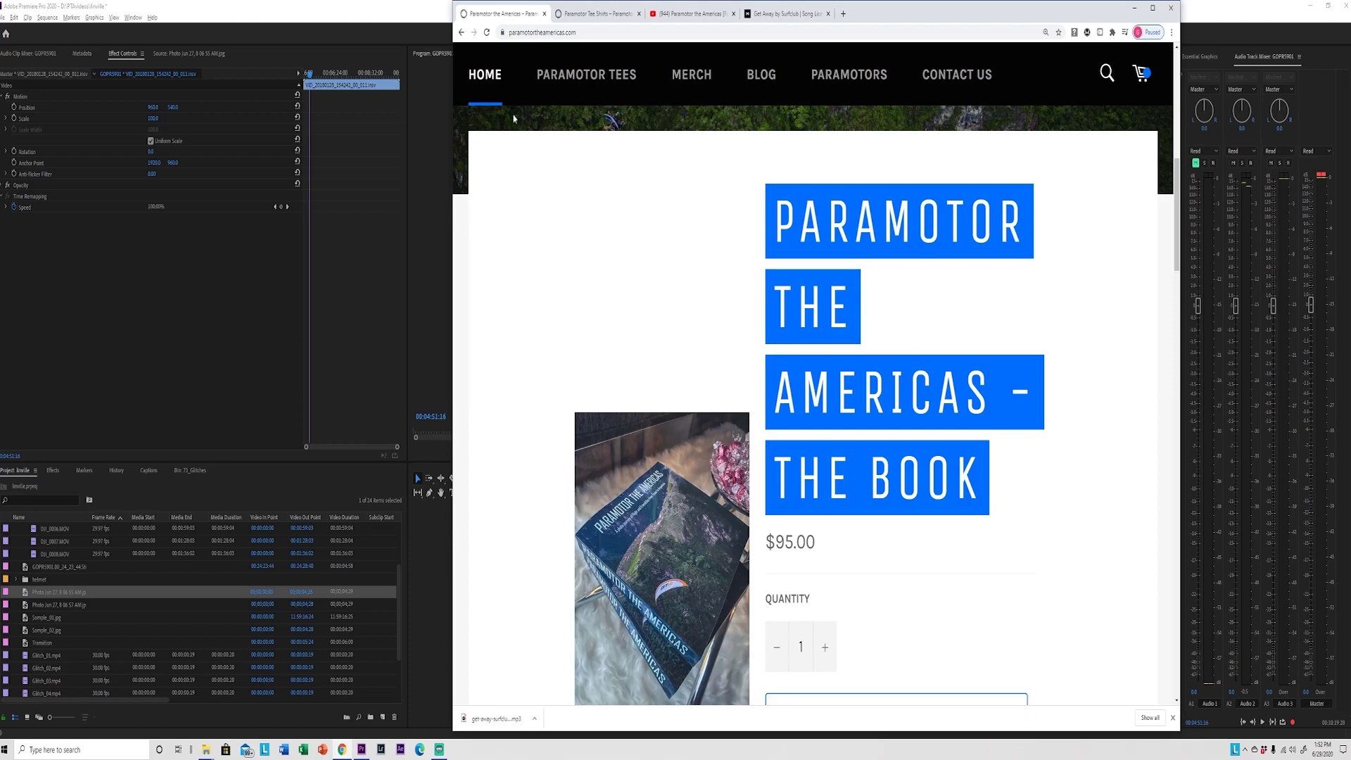
Switch to the File Explorer window with the Linville footage and examine its helmet and audio subfolders.
{"action": "left_click", "coordinate": [416, 22]}
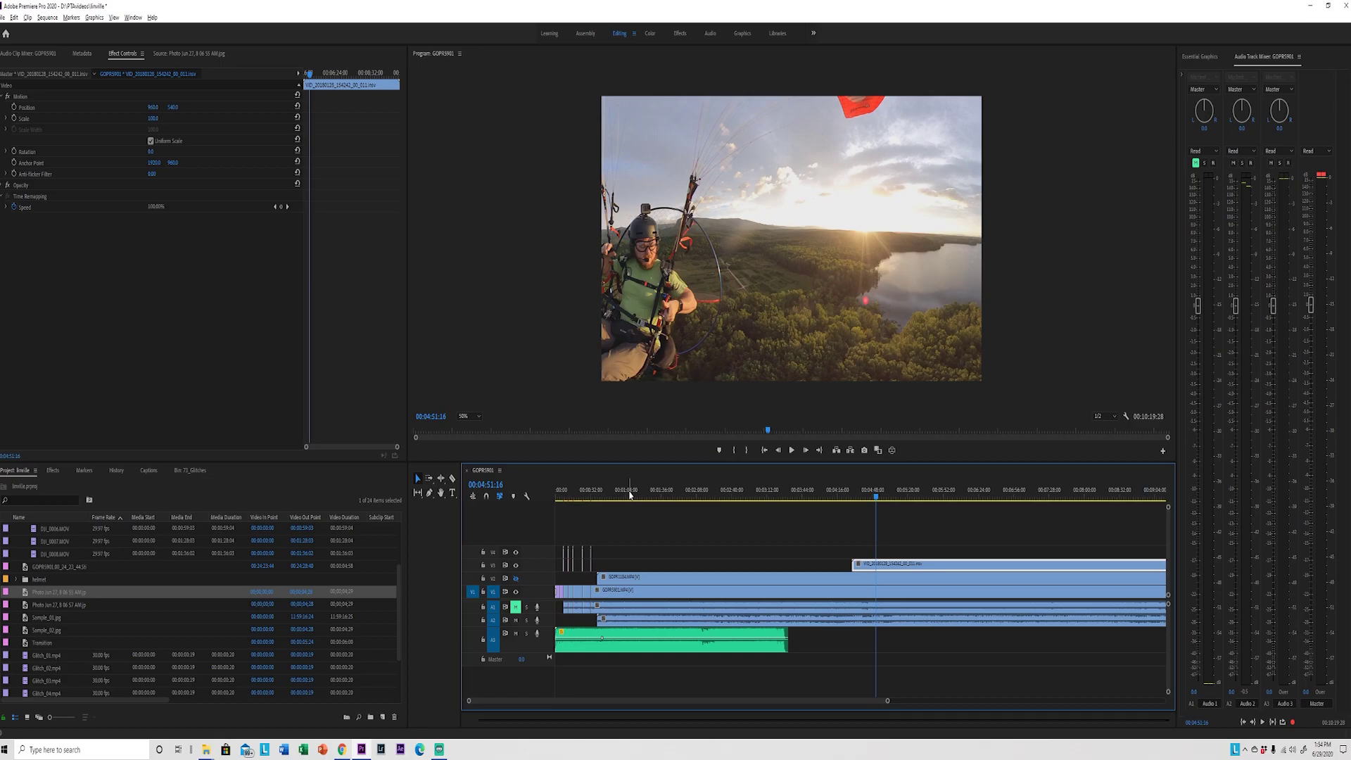
{"action": "mouse_move", "coordinate": [215, 736]}
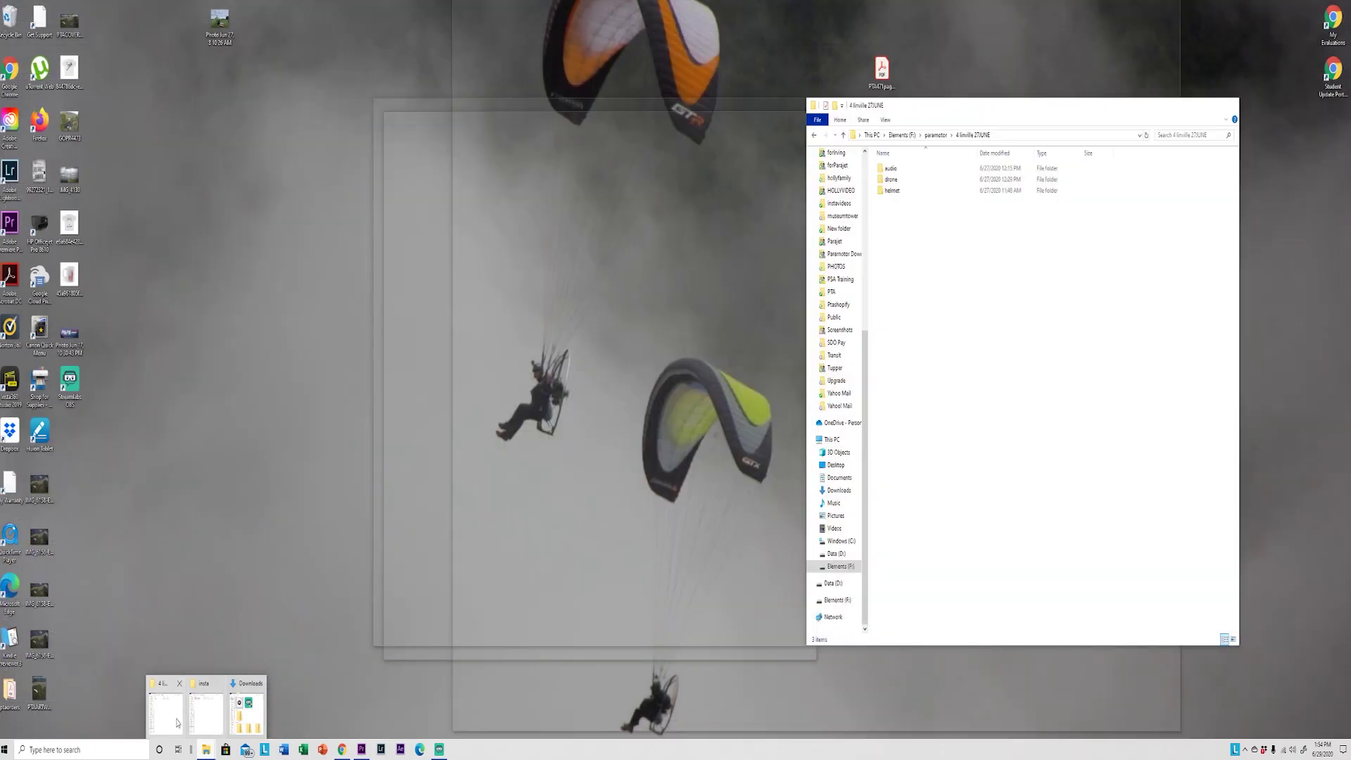
{"action": "left_click", "coordinate": [168, 714]}
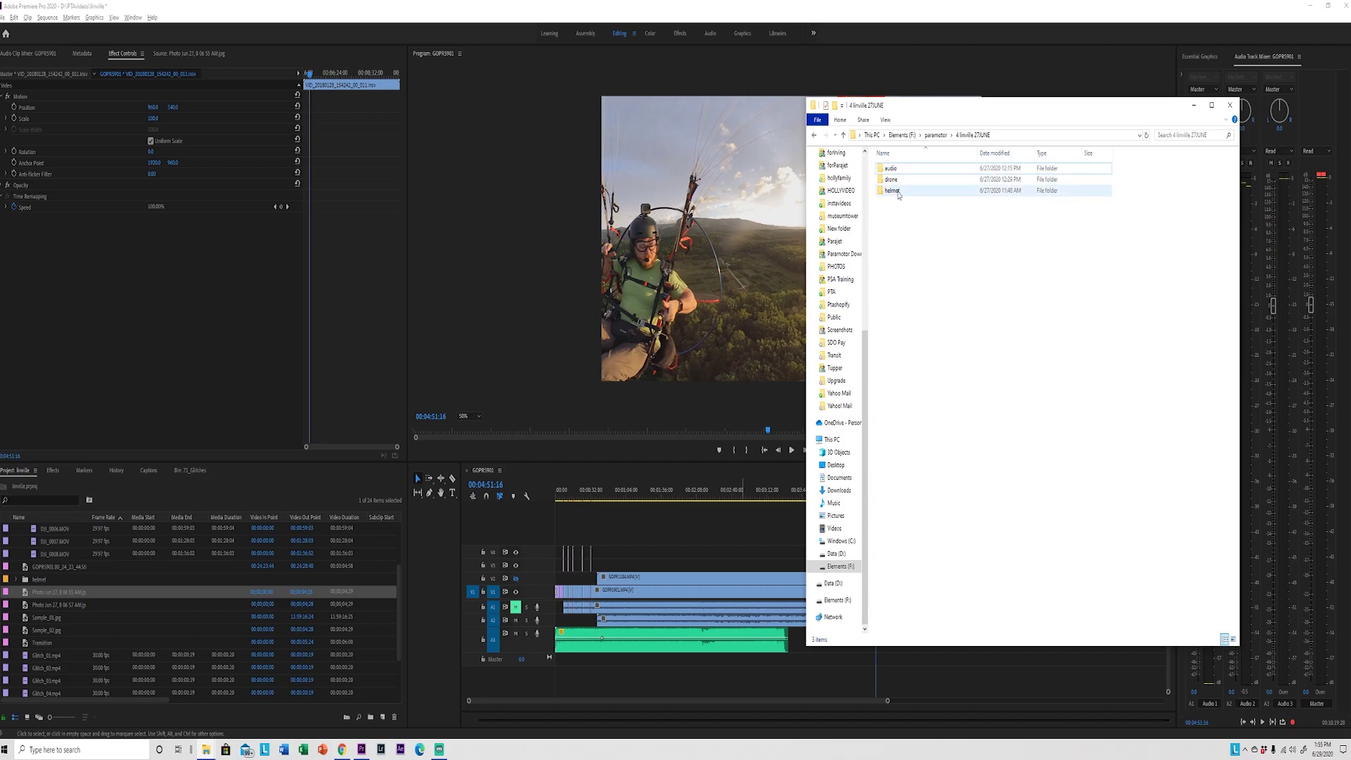
{"action": "double_click", "coordinate": [901, 191]}
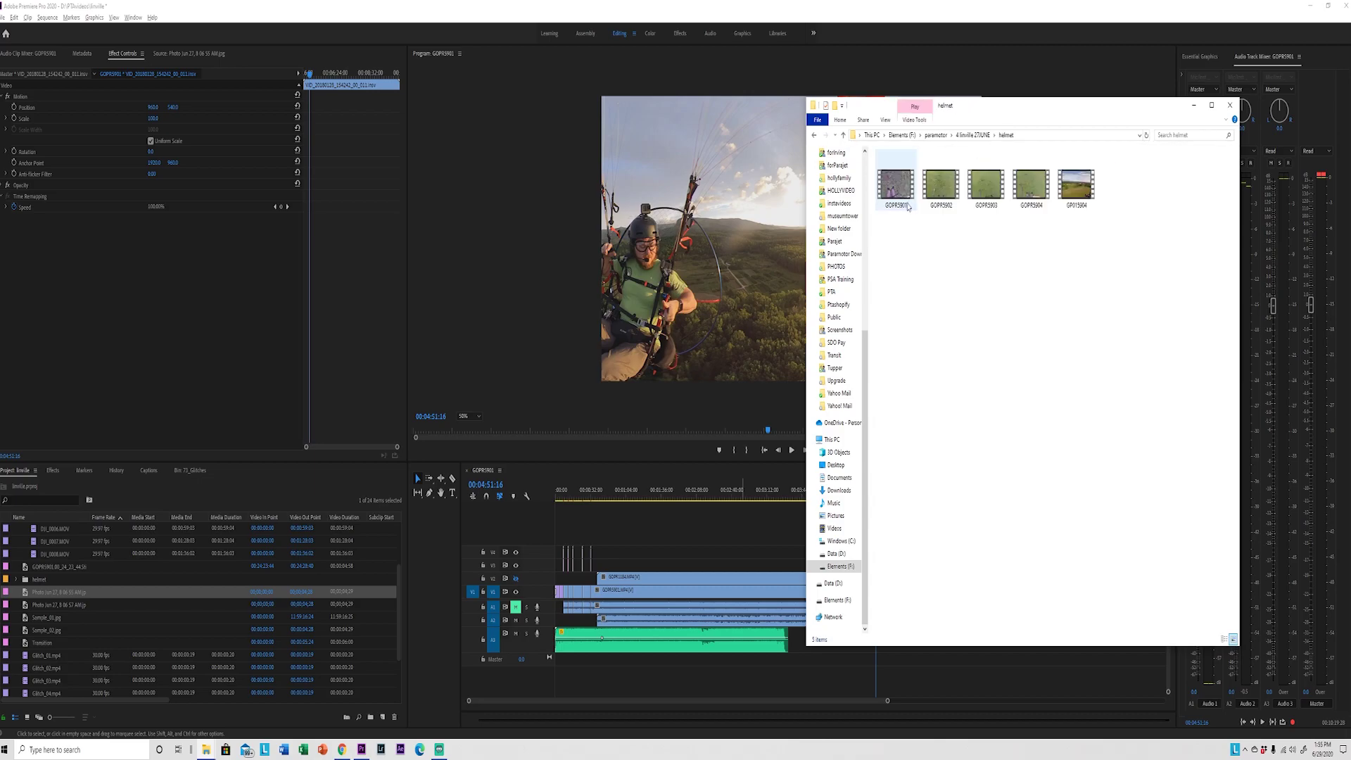
{"action": "left_click", "coordinate": [973, 134]}
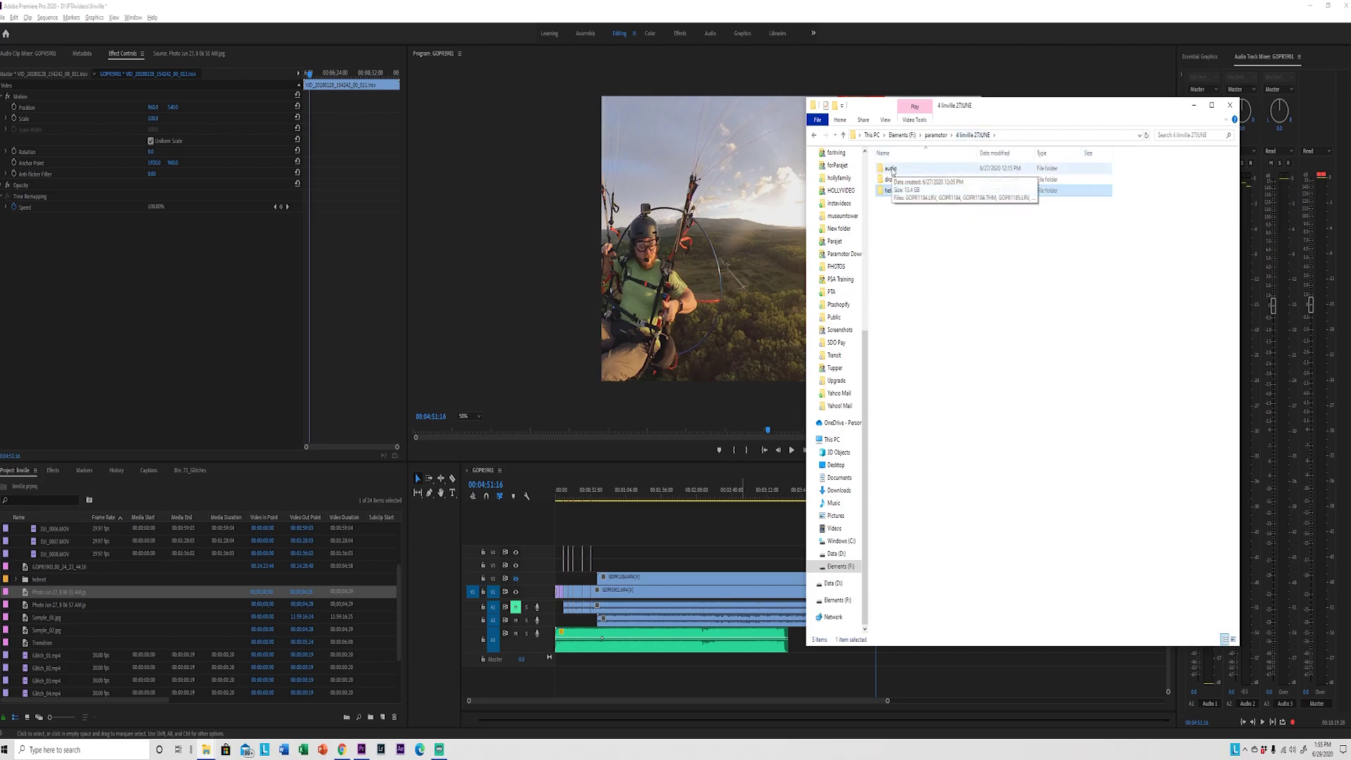
{"action": "double_click", "coordinate": [896, 170]}
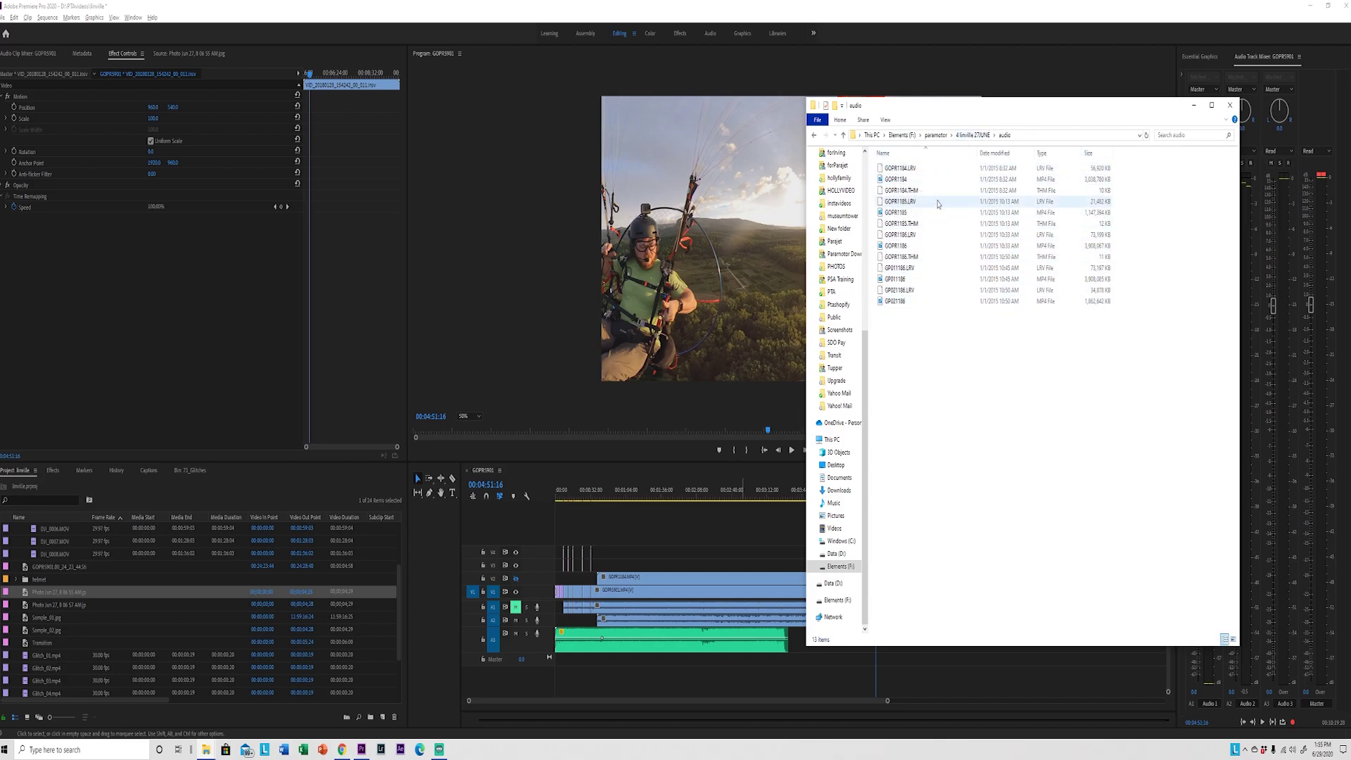
{"action": "left_click", "coordinate": [972, 135]}
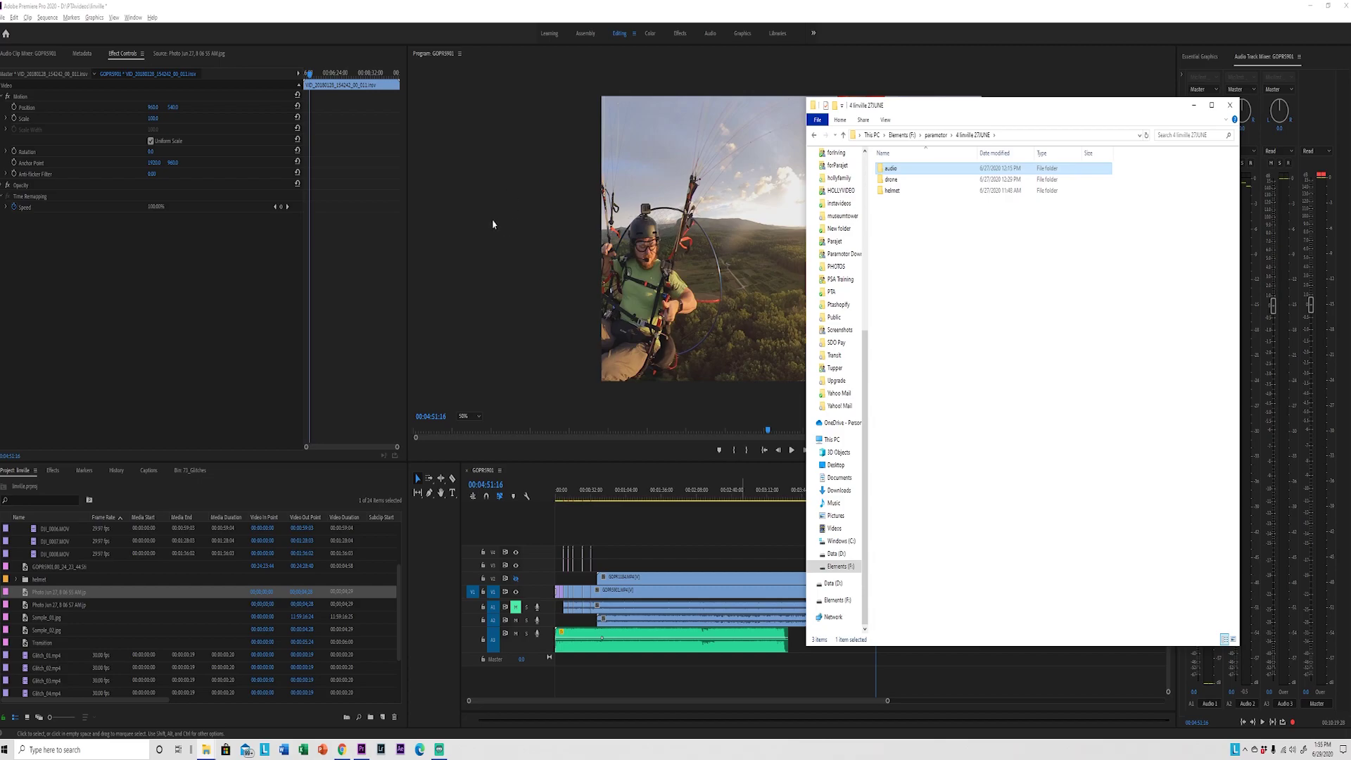
Switch back to Premiere Pro, collapse the drone bin and expand the helmet bin in the project.
{"action": "left_click", "coordinate": [478, 36]}
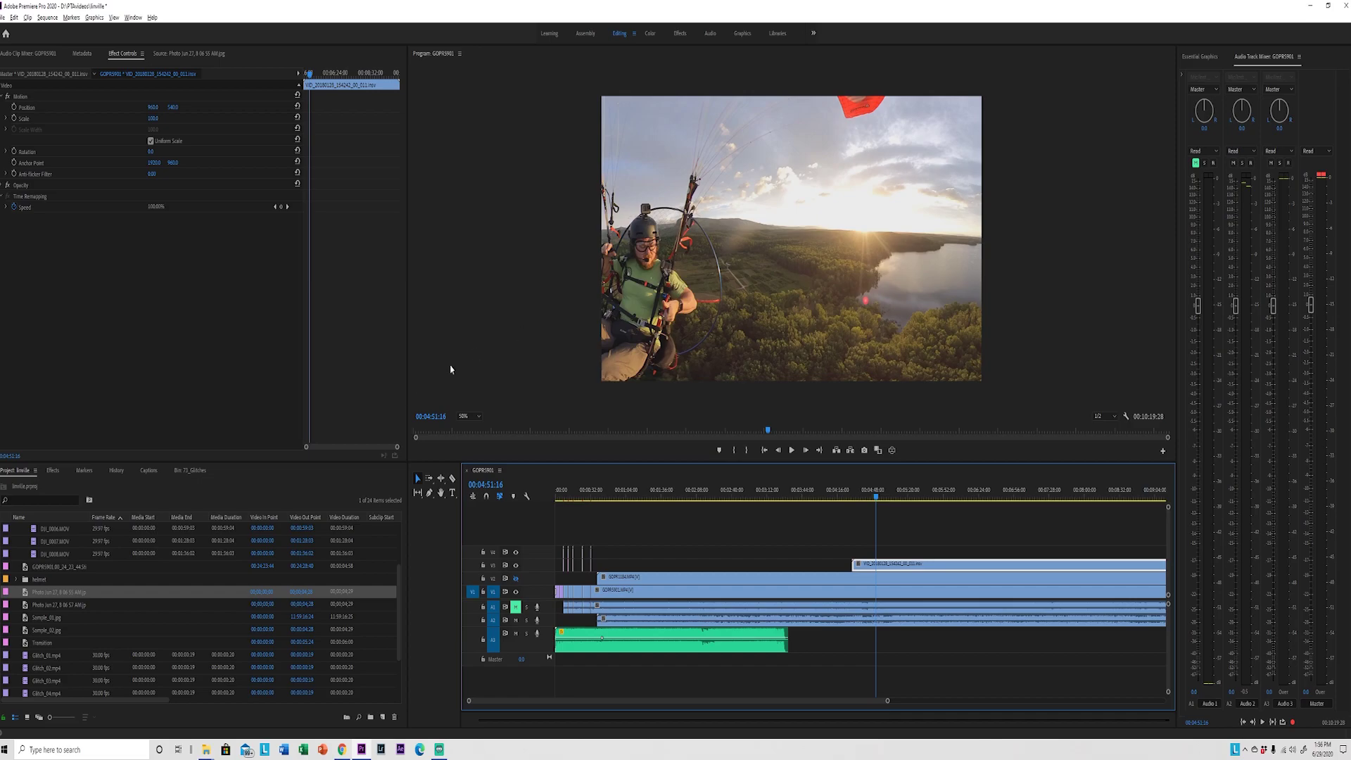
{"action": "left_click", "coordinate": [138, 540]}
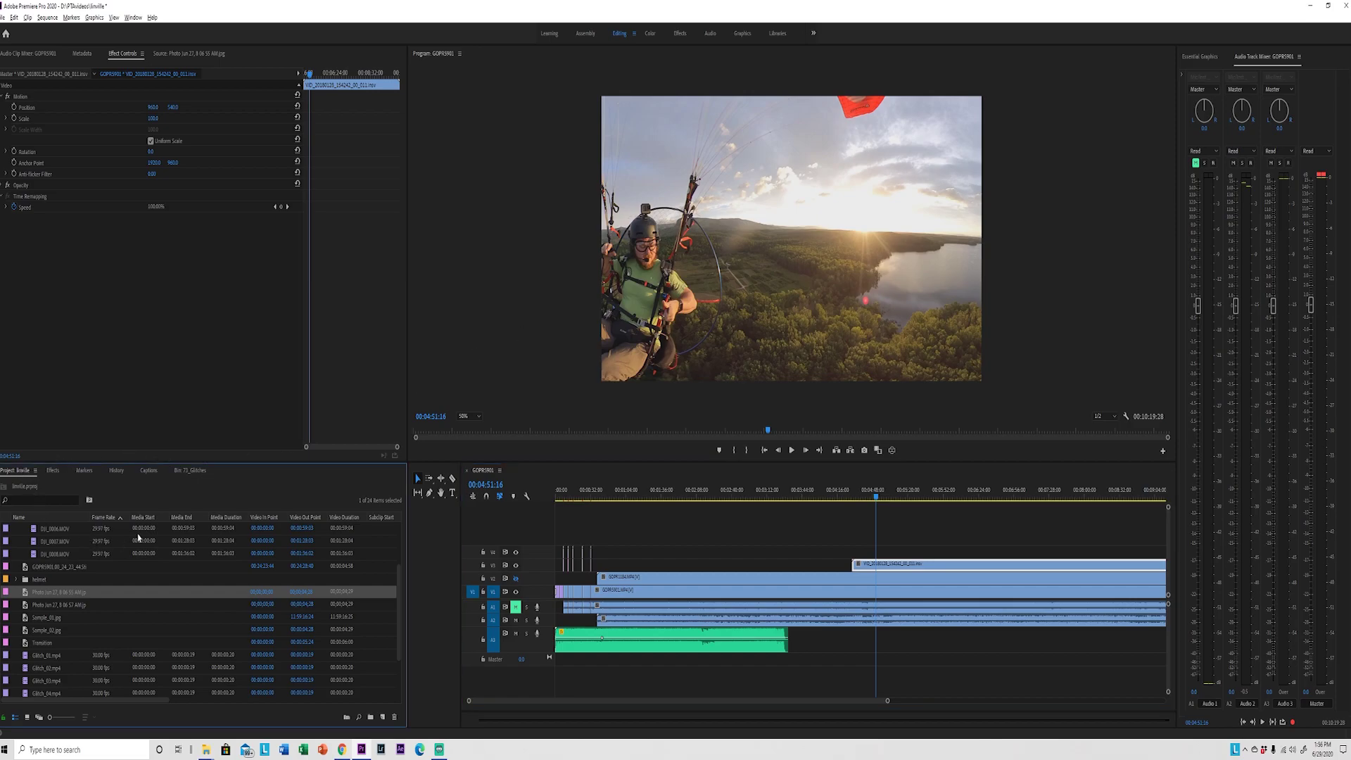
{"action": "scroll", "coordinate": [195, 627], "scroll_direction": "up", "scroll_amount": 3}
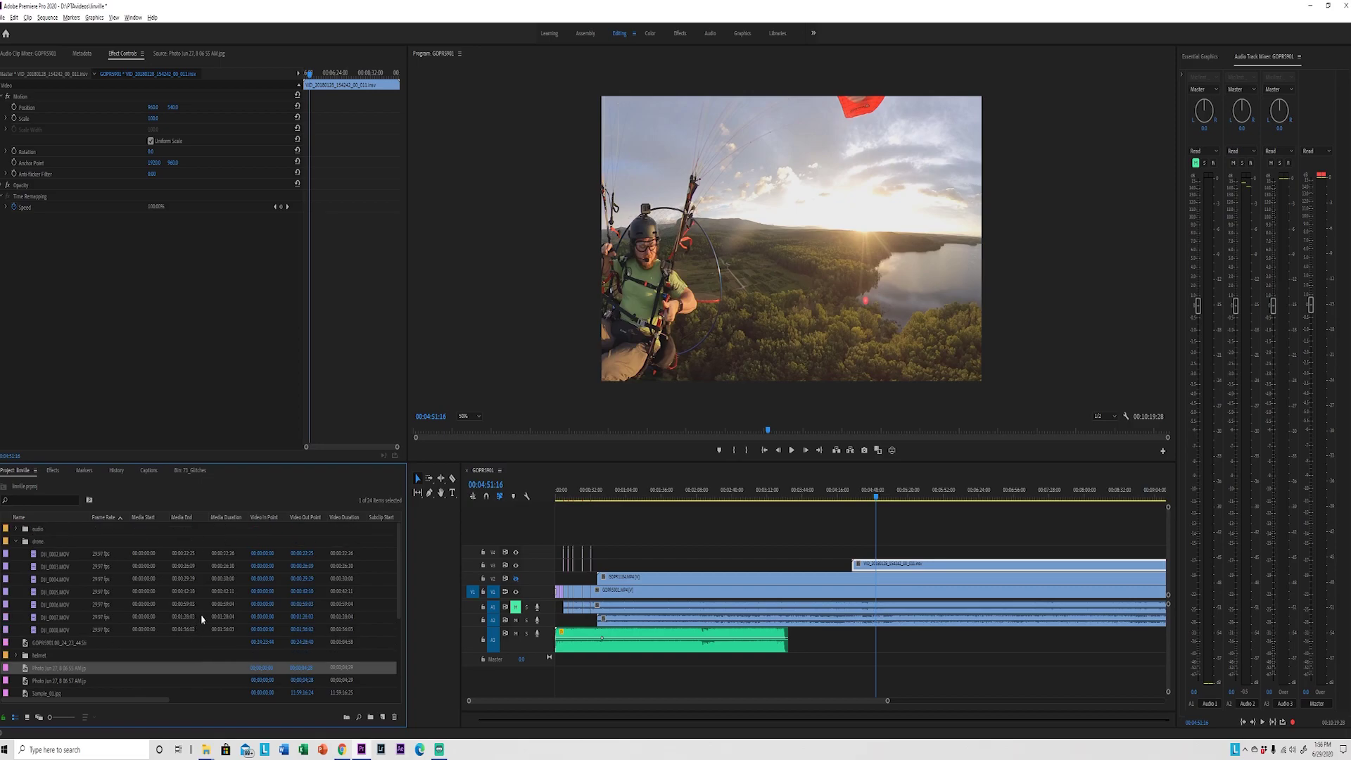
{"action": "left_click_drag", "start_coordinate": [887, 701], "coordinate": [677, 702]}
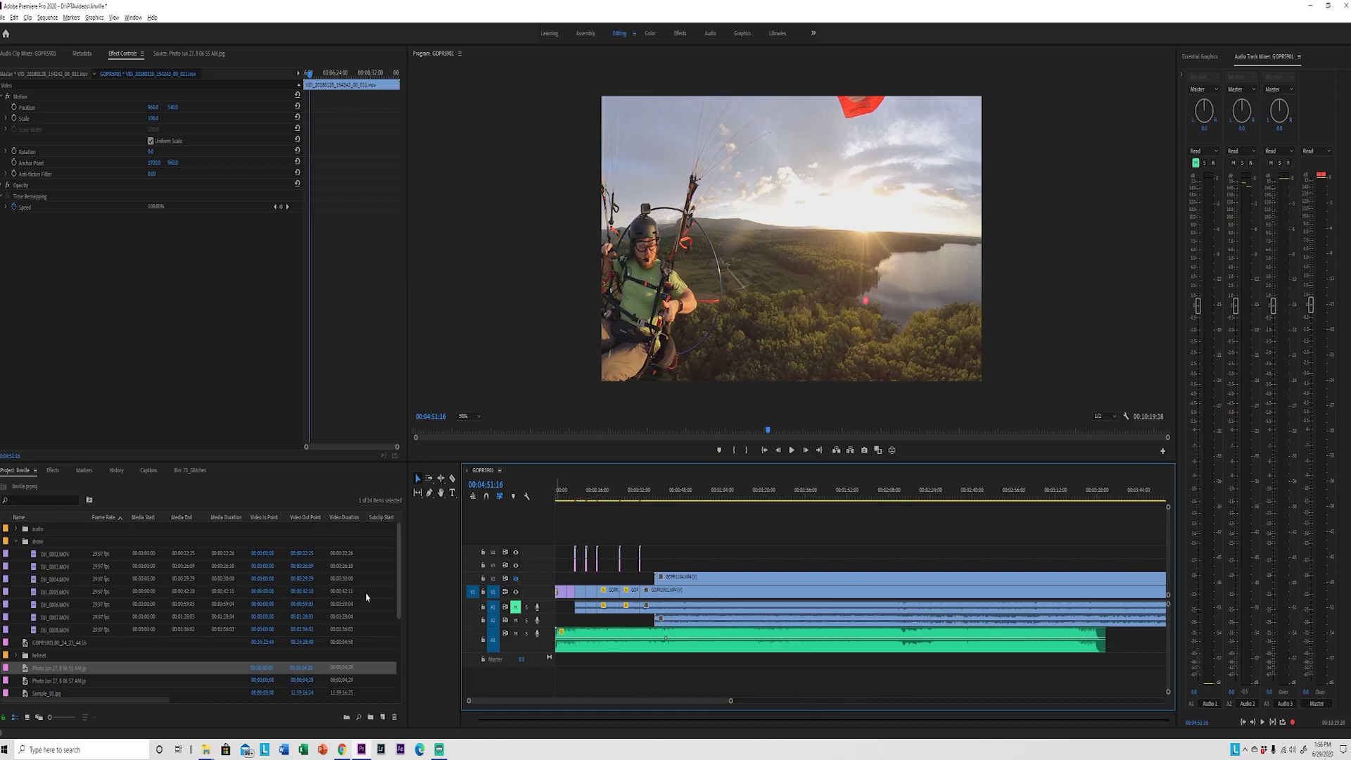
{"action": "left_click", "coordinate": [16, 541]}
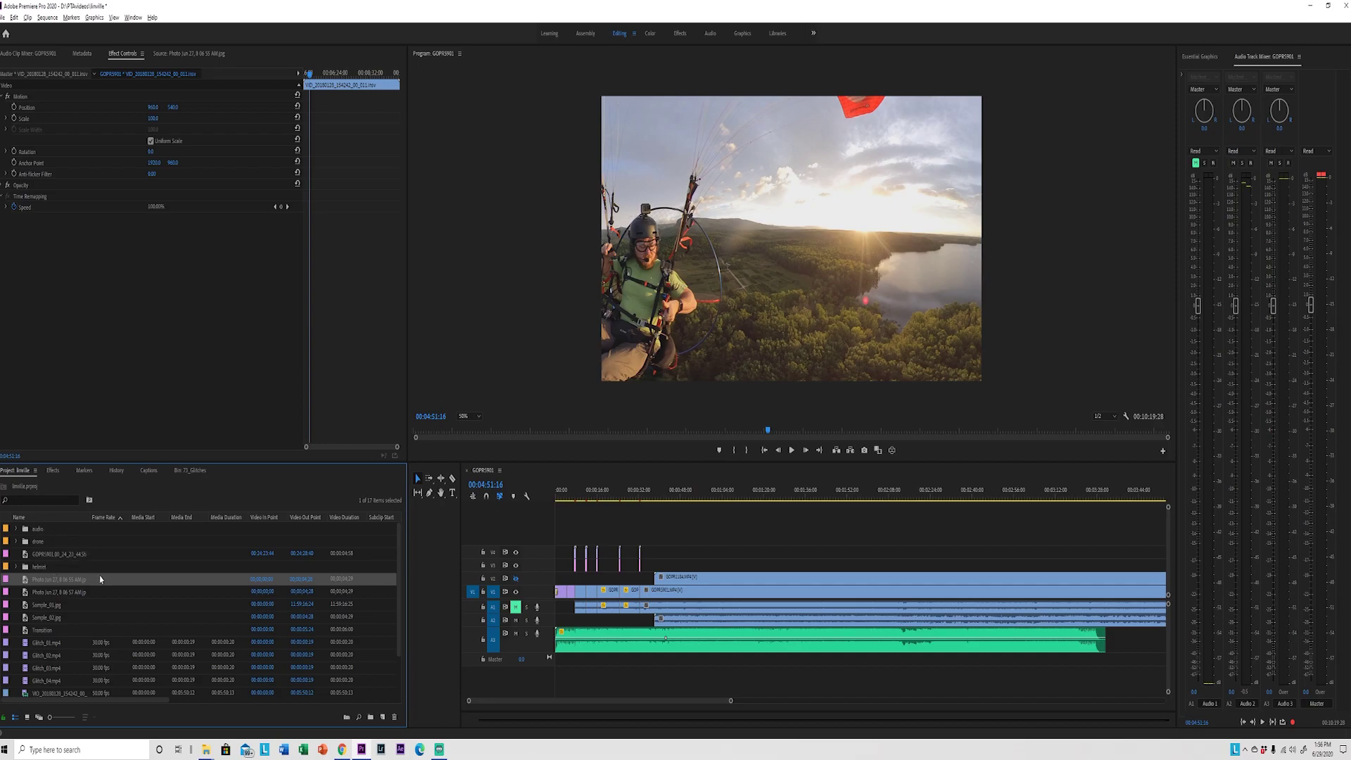
{"action": "left_click", "coordinate": [15, 567]}
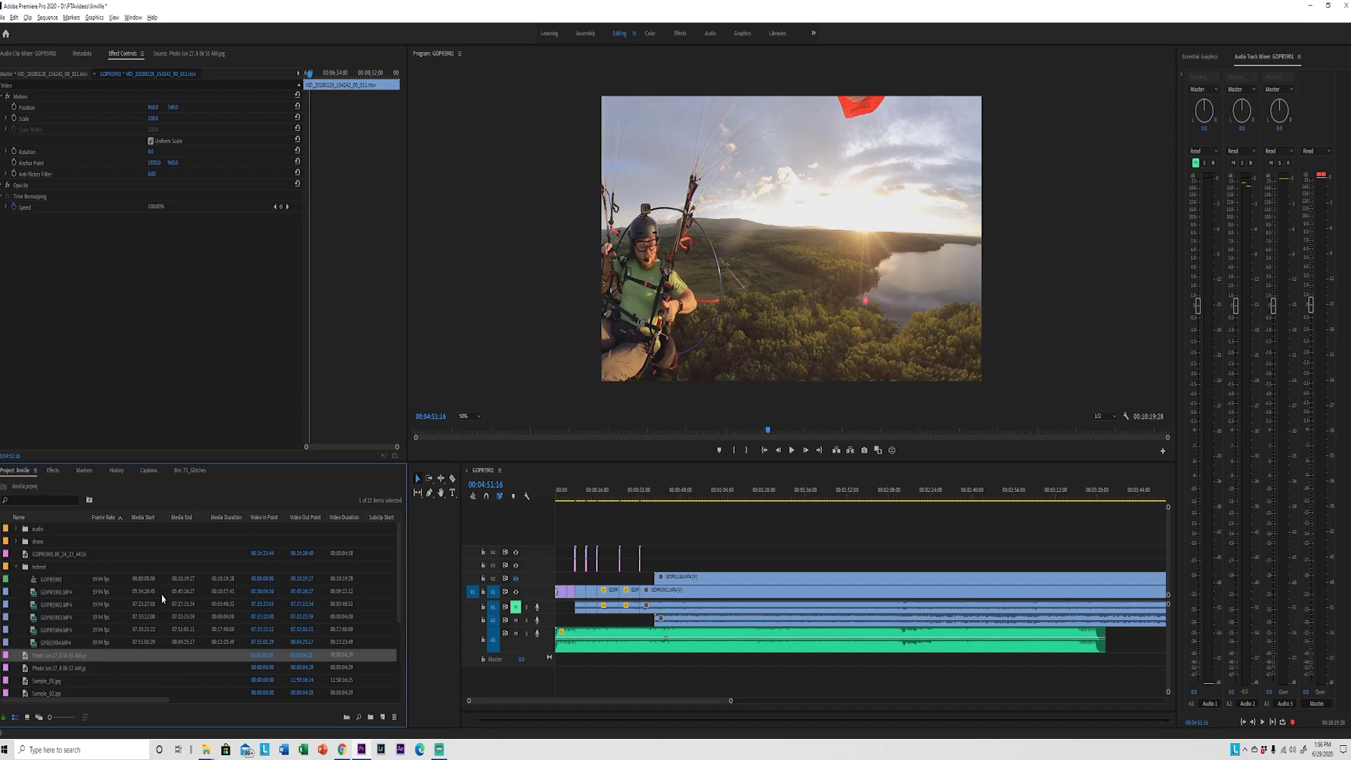
Move the playhead to 00:00:09:53 to view the opening clips of the sequence in detail.
{"action": "left_click", "coordinate": [581, 492]}
{"action": "left_click_drag", "start_coordinate": [730, 700], "coordinate": [653, 698]}
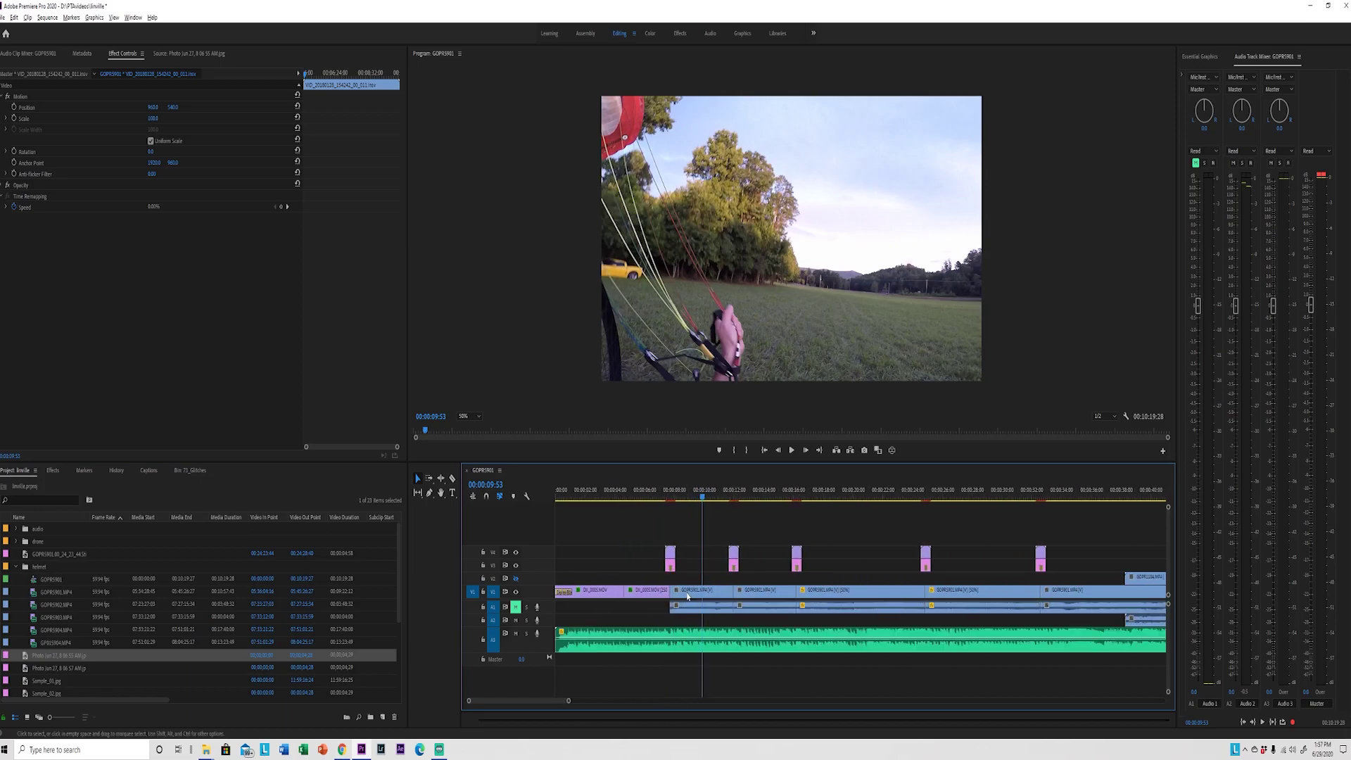
Review the sequence settings of the sequence in the helmet bin and accept them without edits.
{"action": "right_click", "coordinate": [45, 580]}
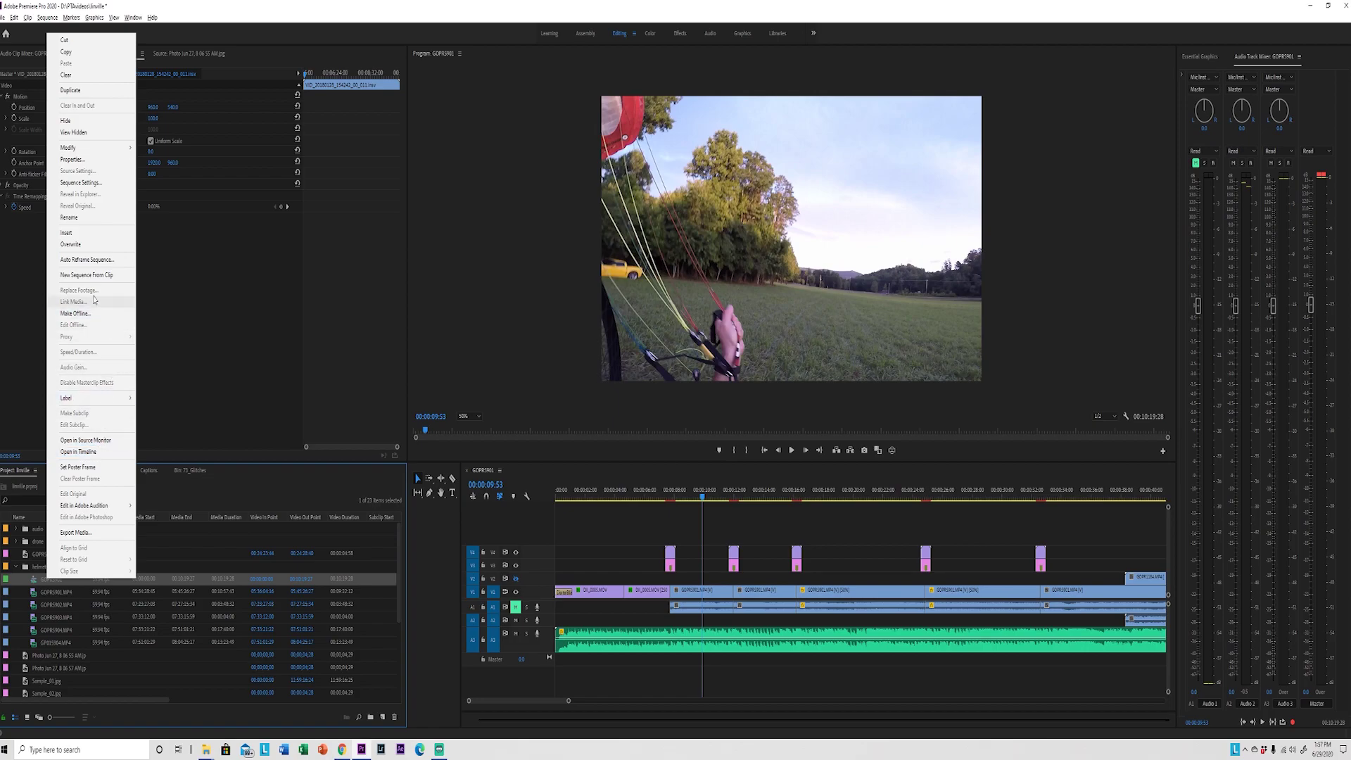
{"action": "left_click", "coordinate": [81, 182]}
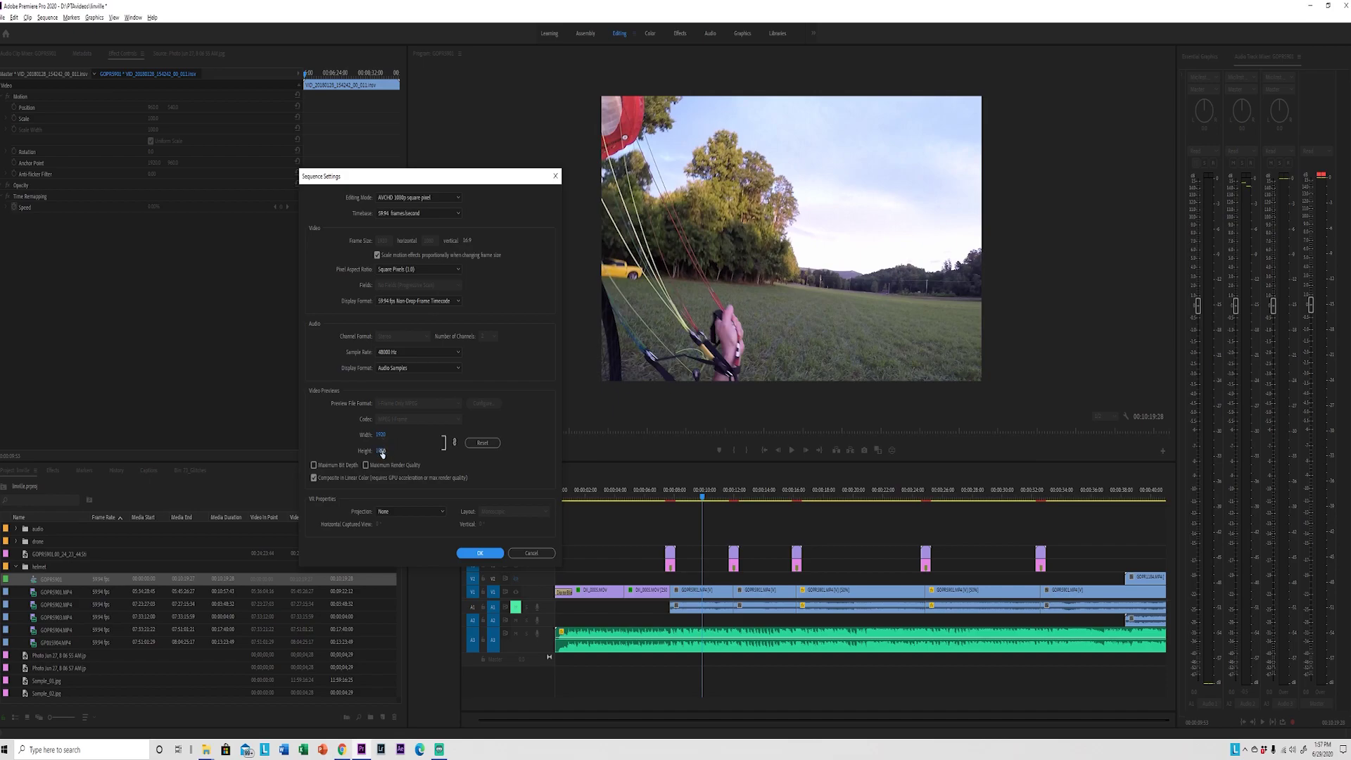
{"action": "left_click", "coordinate": [481, 553]}
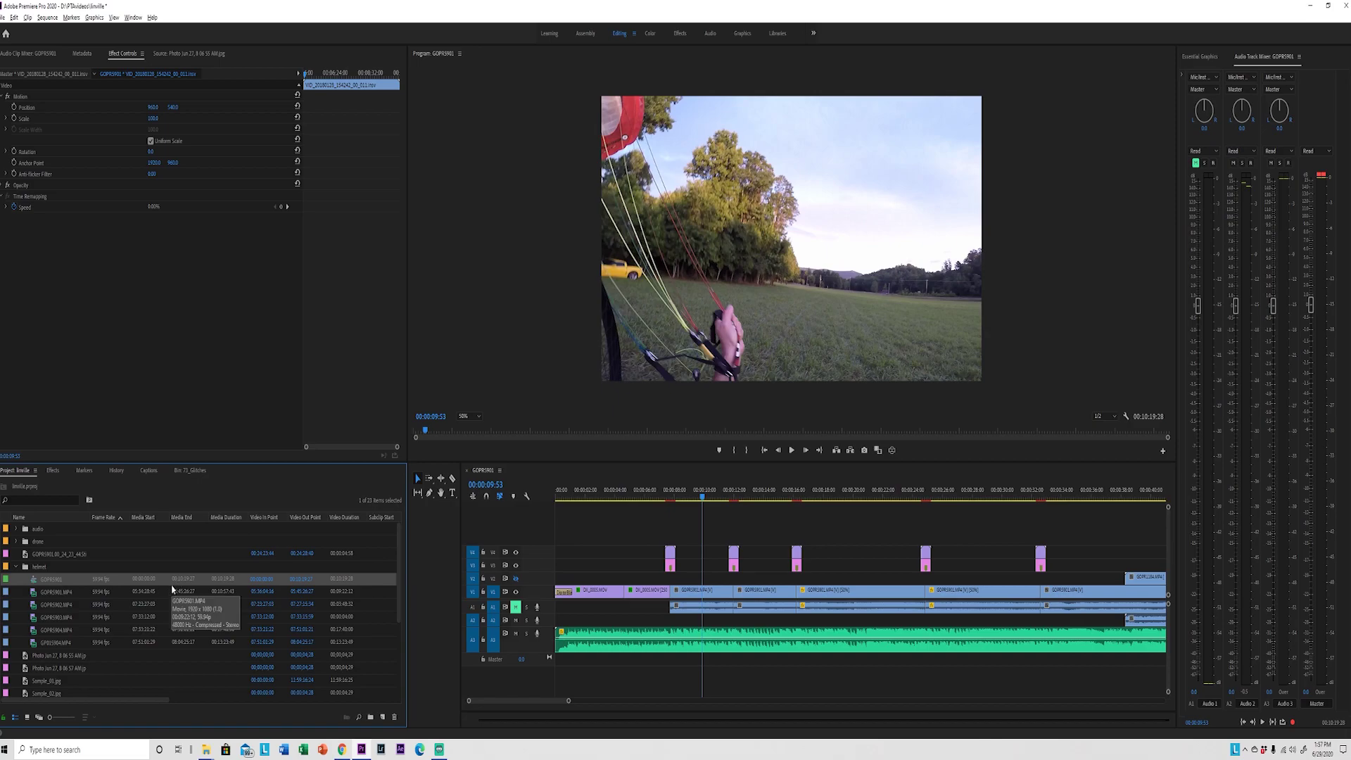
Select the long helmet-camera clip on track V1 that follows the short opening clips.
{"action": "left_click_drag", "start_coordinate": [576, 699], "coordinate": [779, 723]}
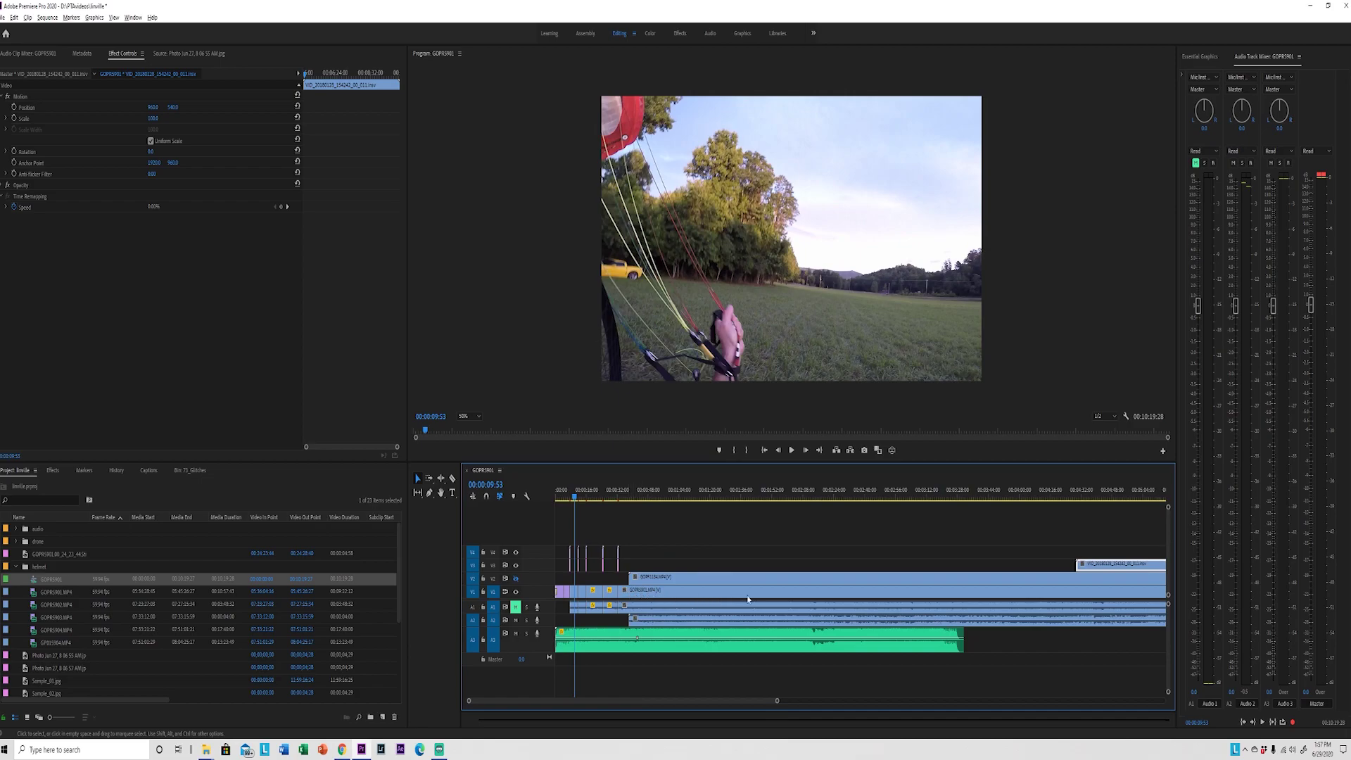
{"action": "left_click_drag", "start_coordinate": [779, 707], "coordinate": [978, 715]}
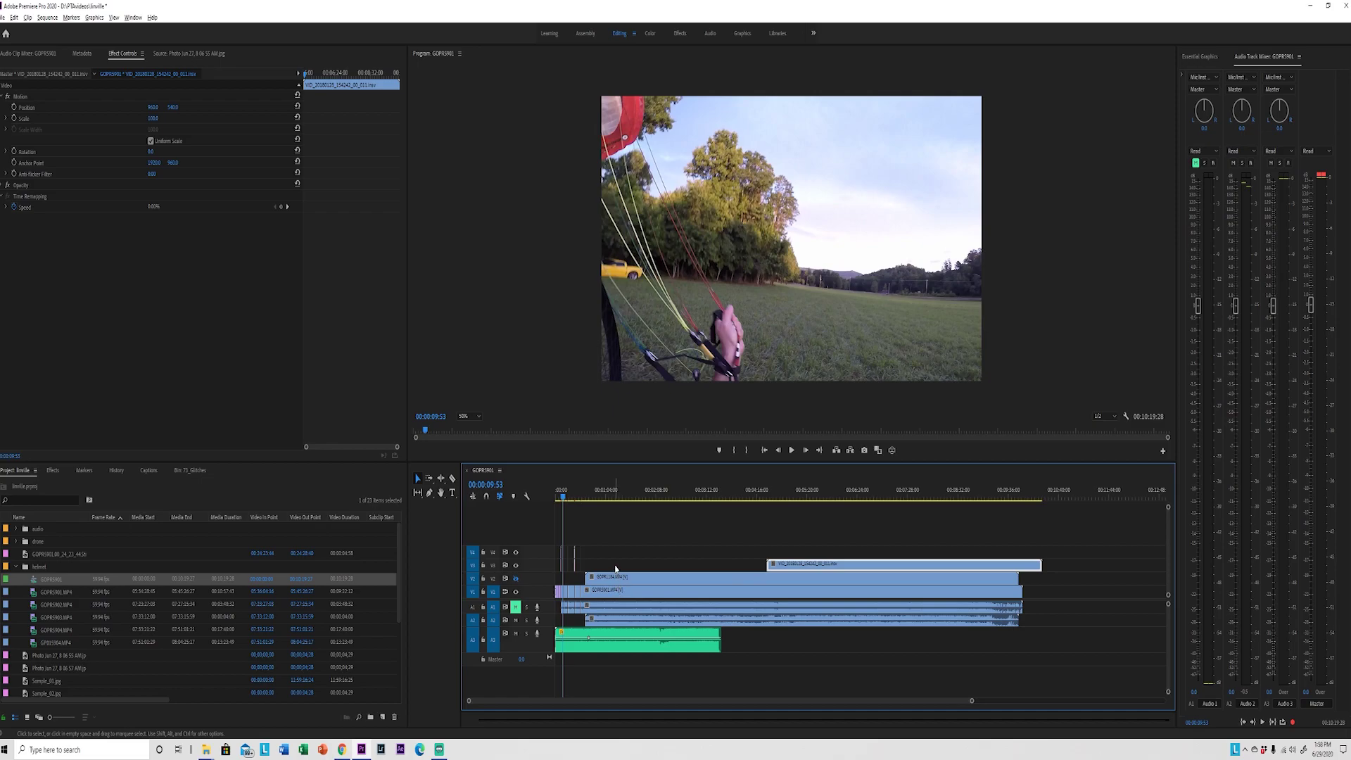
{"action": "left_click", "coordinate": [647, 598]}
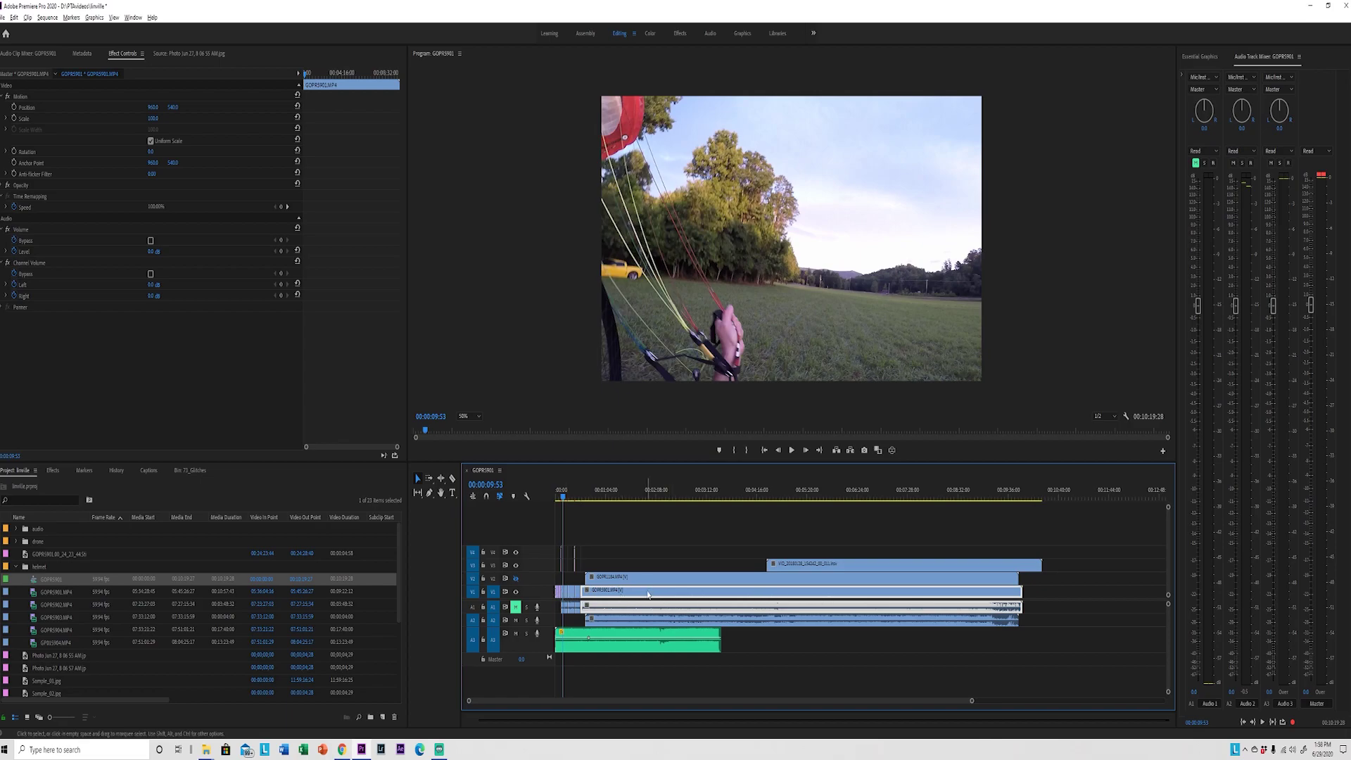
{"action": "left_click_drag", "start_coordinate": [971, 701], "coordinate": [746, 703]}
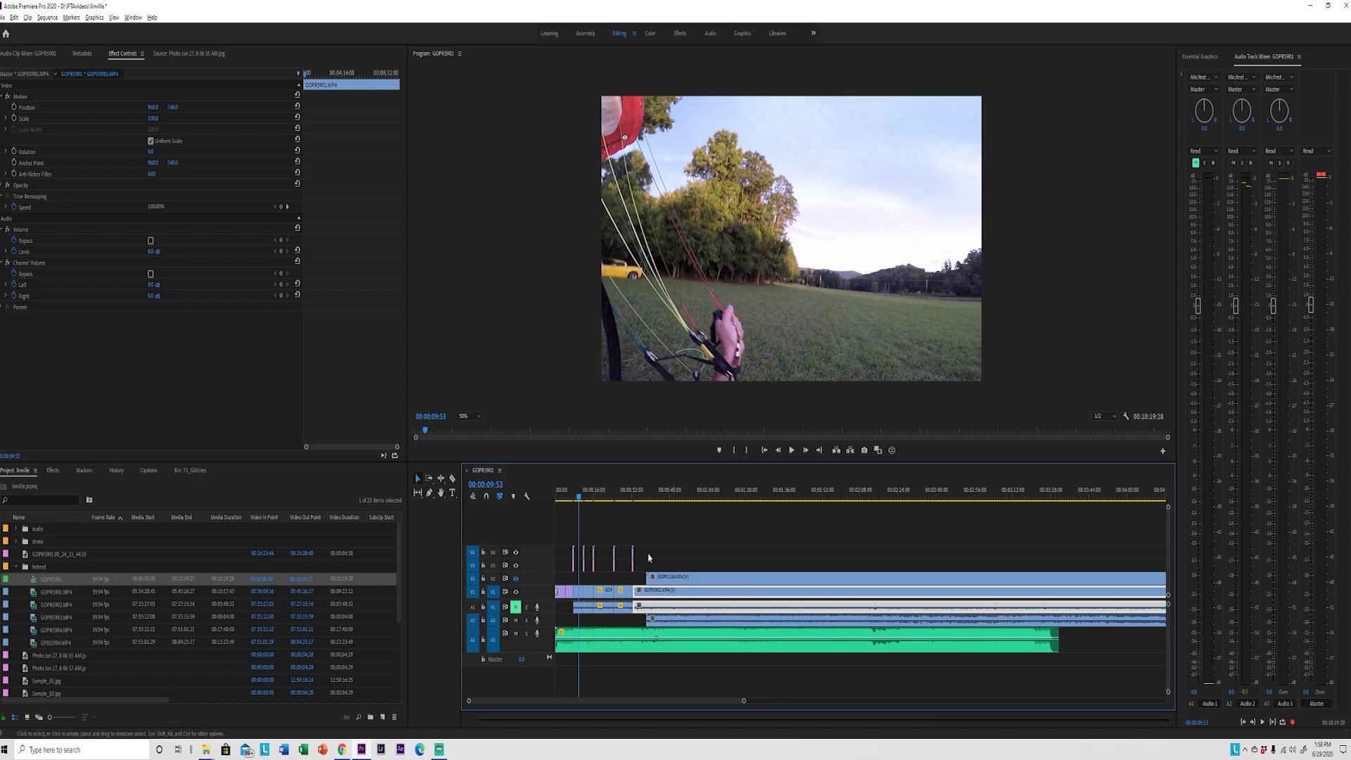
Toggle the track output of V2 and play the sequence from 00:00:37:43.
{"action": "left_click", "coordinate": [642, 498]}
{"action": "left_click_drag", "start_coordinate": [642, 498], "coordinate": [645, 497]}
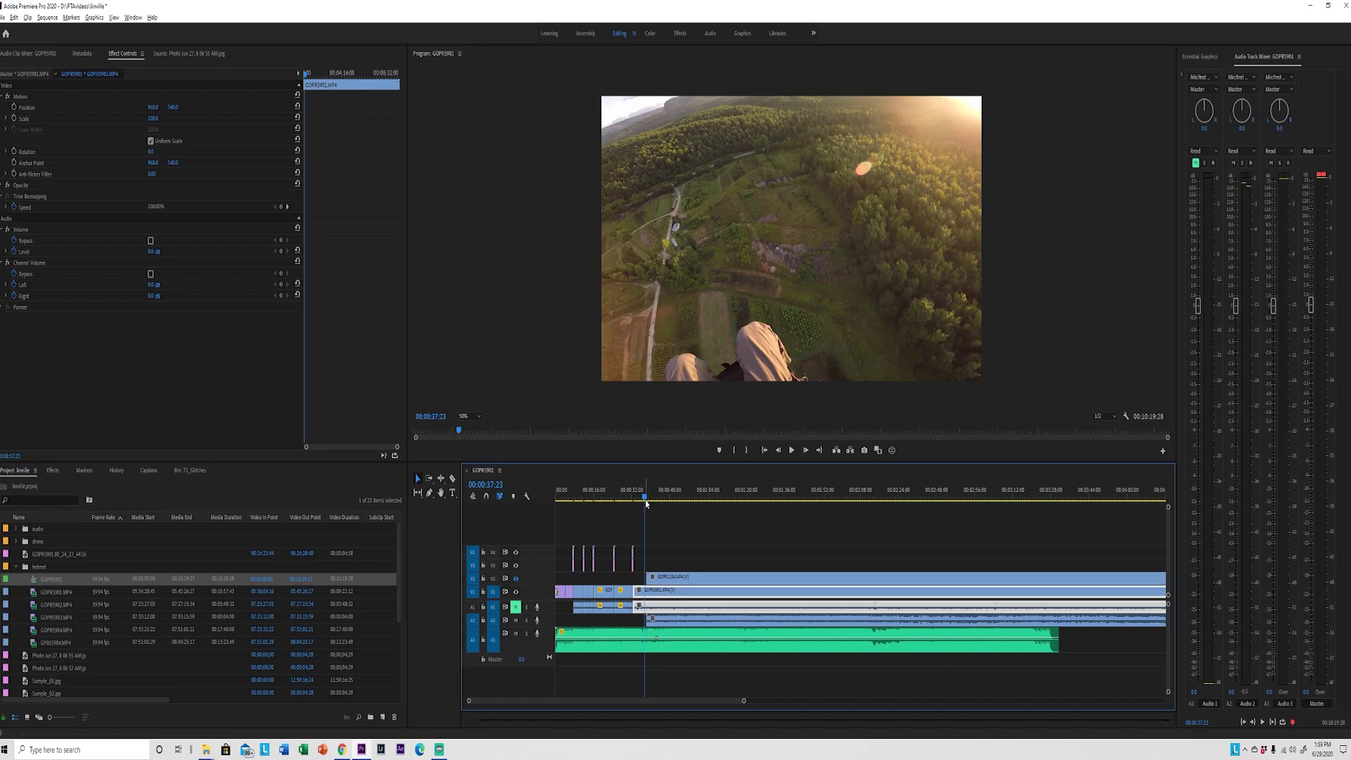
{"action": "left_click", "coordinate": [646, 499]}
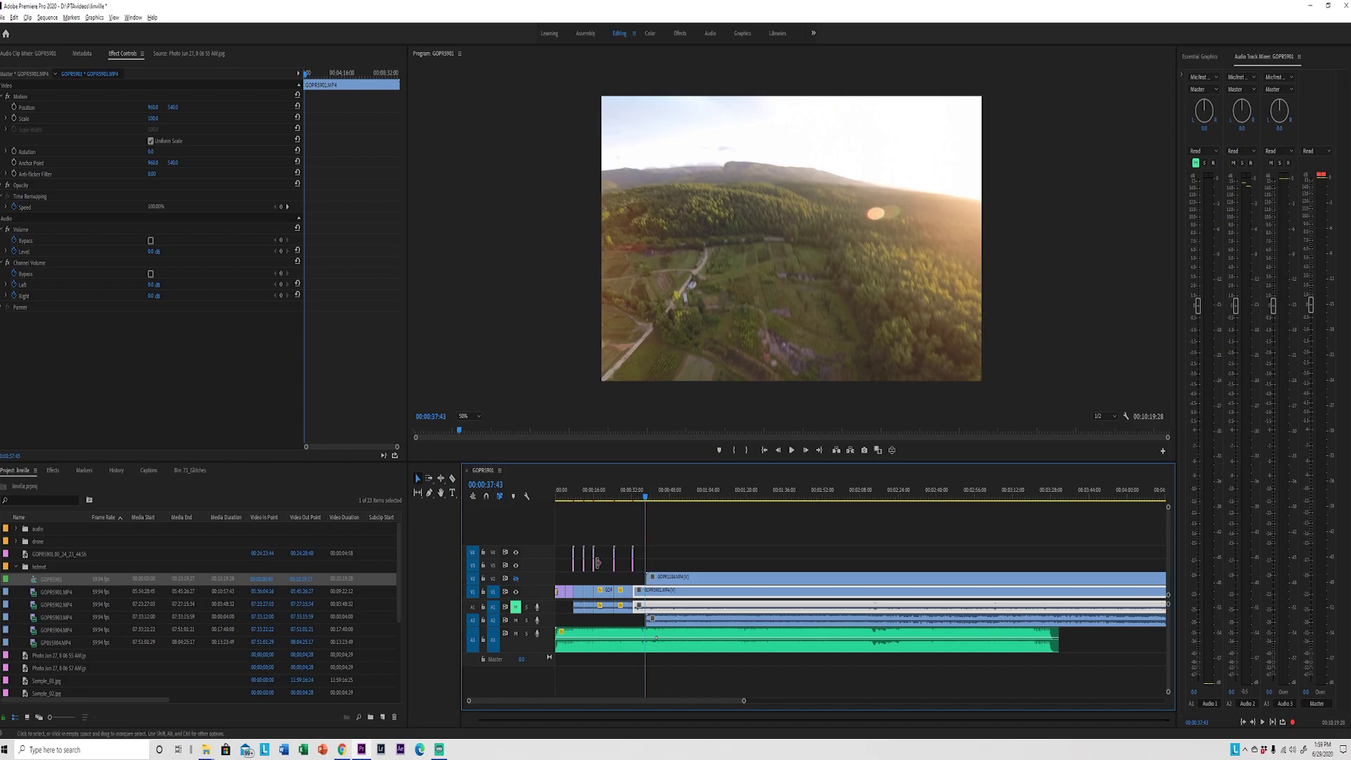
{"action": "left_click", "coordinate": [517, 579]}
{"action": "key", "text": "space"}
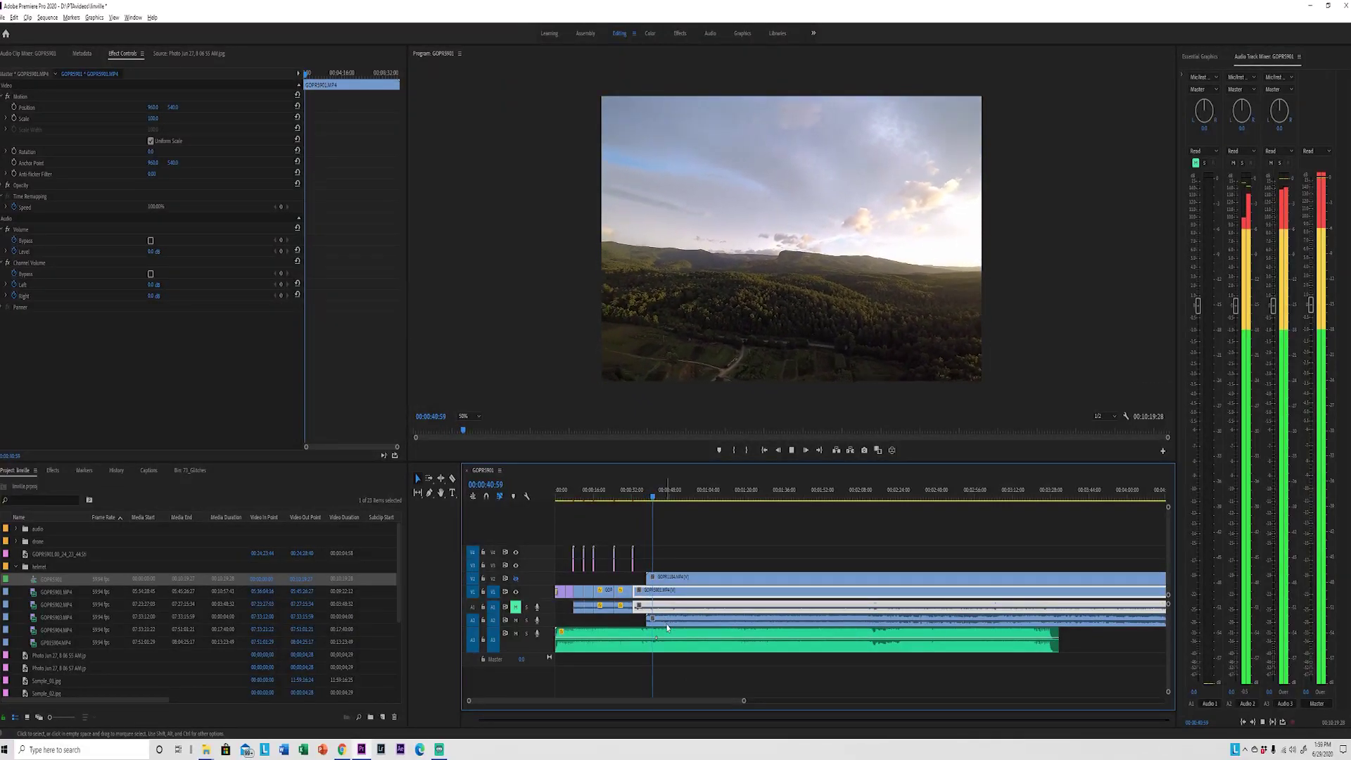
Mute the music track A3 and move the playhead to 00:00:45:00.
{"action": "left_click", "coordinate": [516, 634]}
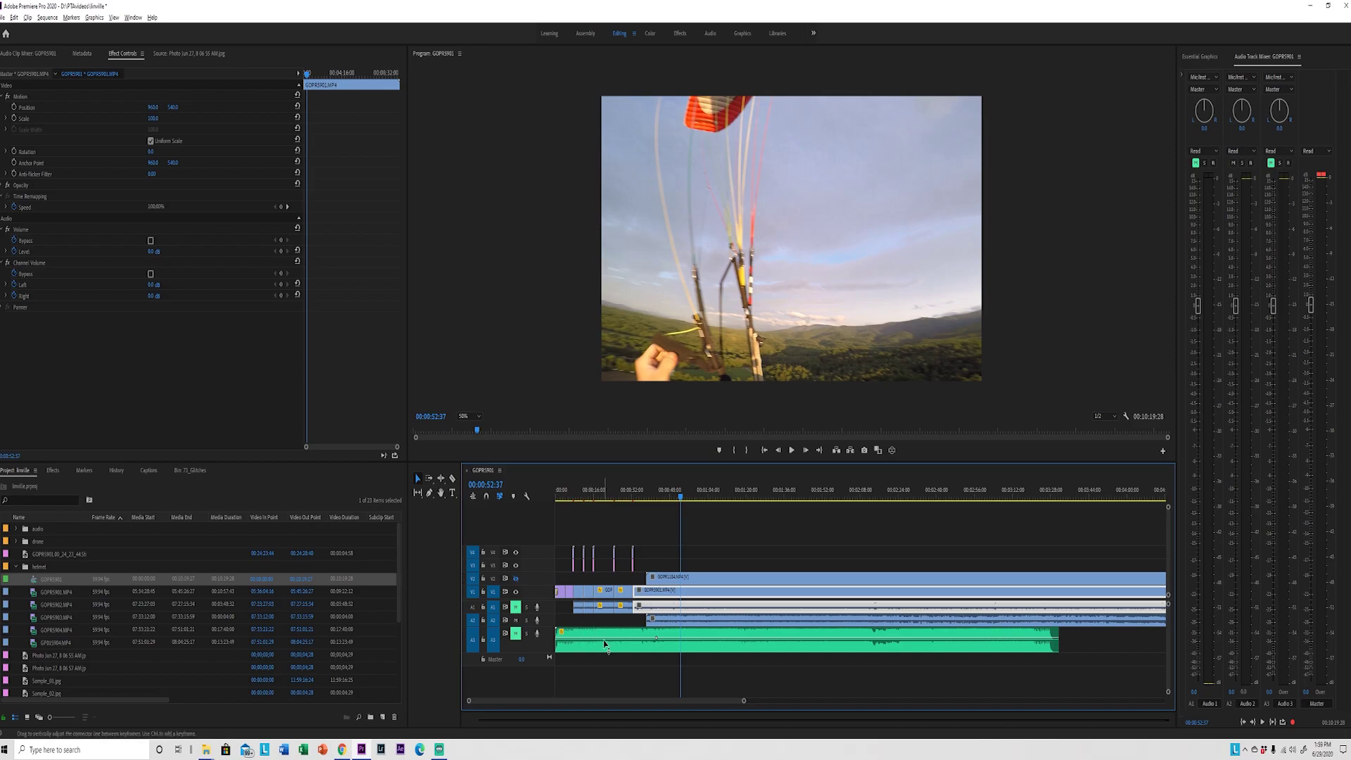
{"action": "left_click_drag", "start_coordinate": [737, 701], "coordinate": [722, 701]}
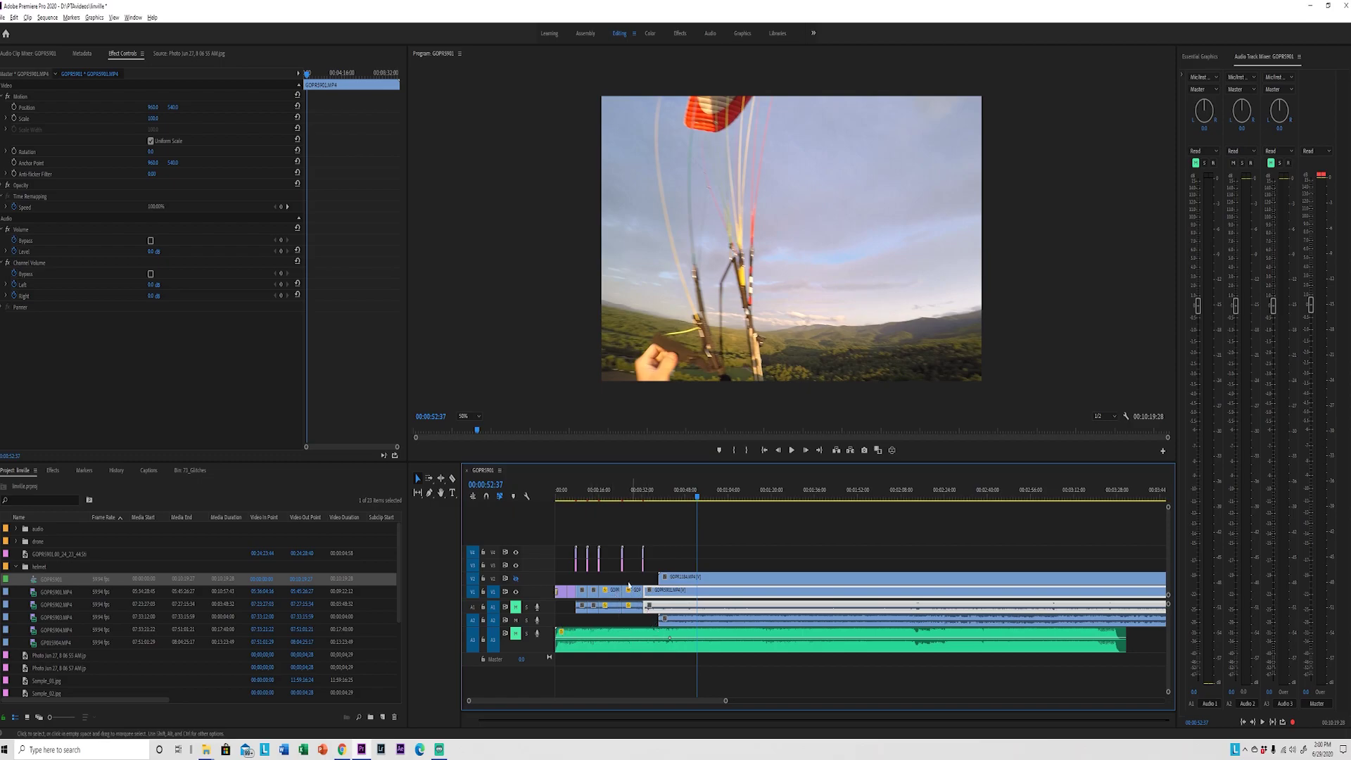
{"action": "left_click_drag", "start_coordinate": [562, 497], "coordinate": [678, 505]}
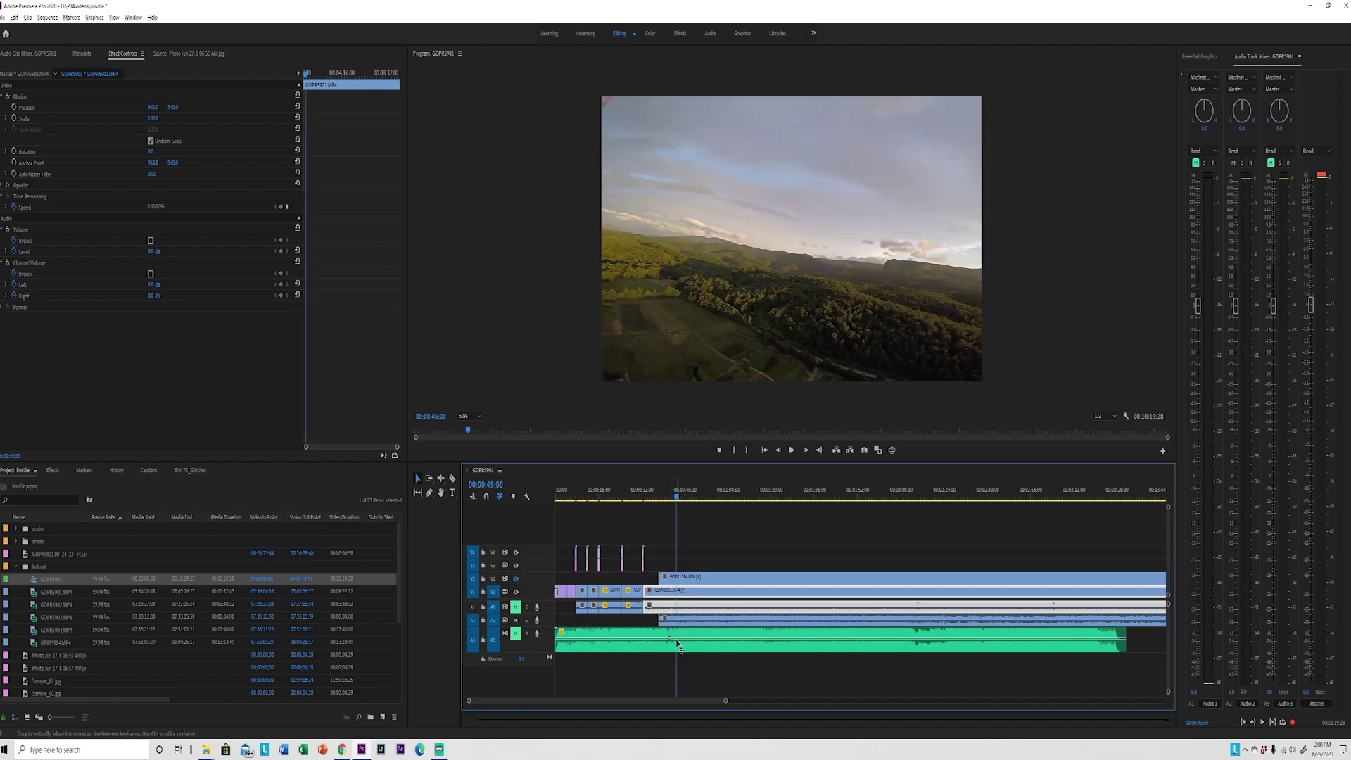
Add volume keyframes to the music clip on A3 so that its level fades down by 00:00:43:54.
{"action": "left_click_drag", "start_coordinate": [678, 645], "coordinate": [677, 644]}
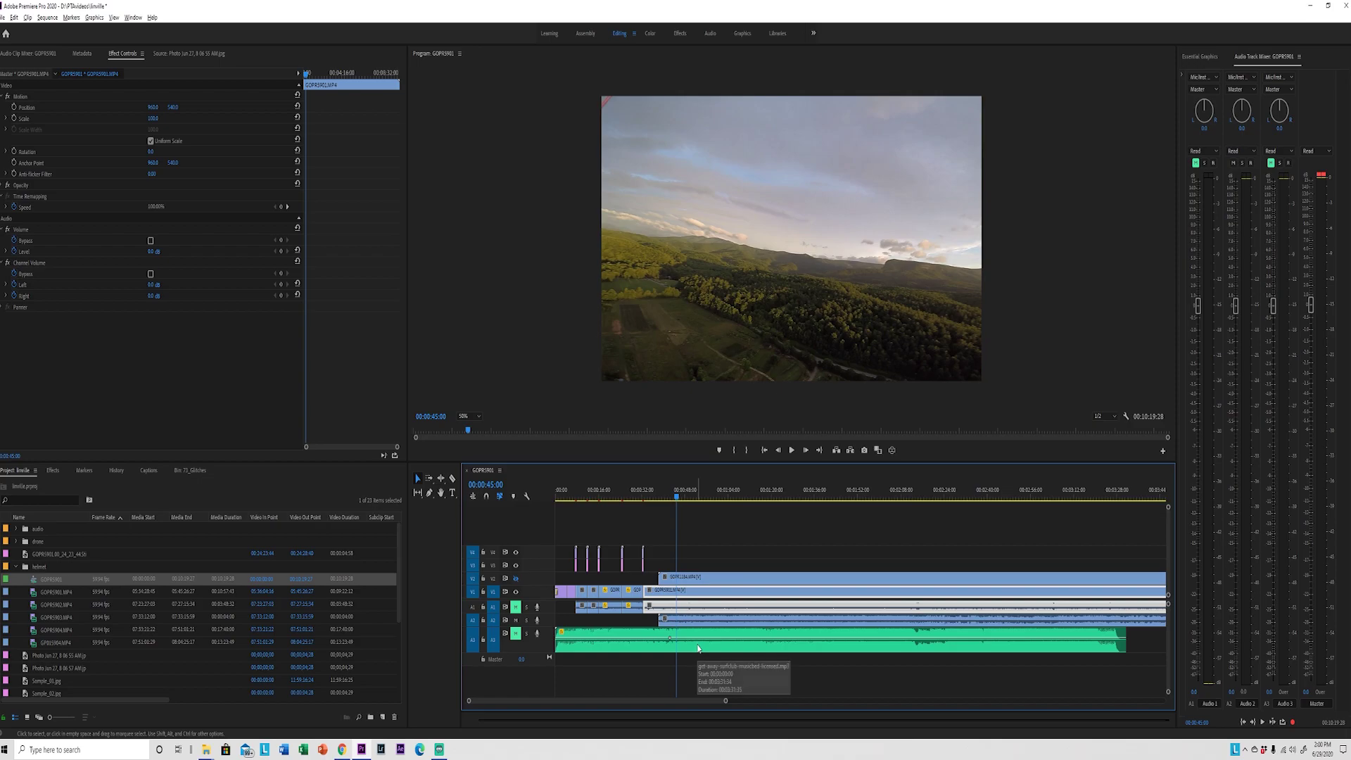
{"action": "scroll", "coordinate": [675, 639], "scroll_direction": "up", "scroll_amount": 4}
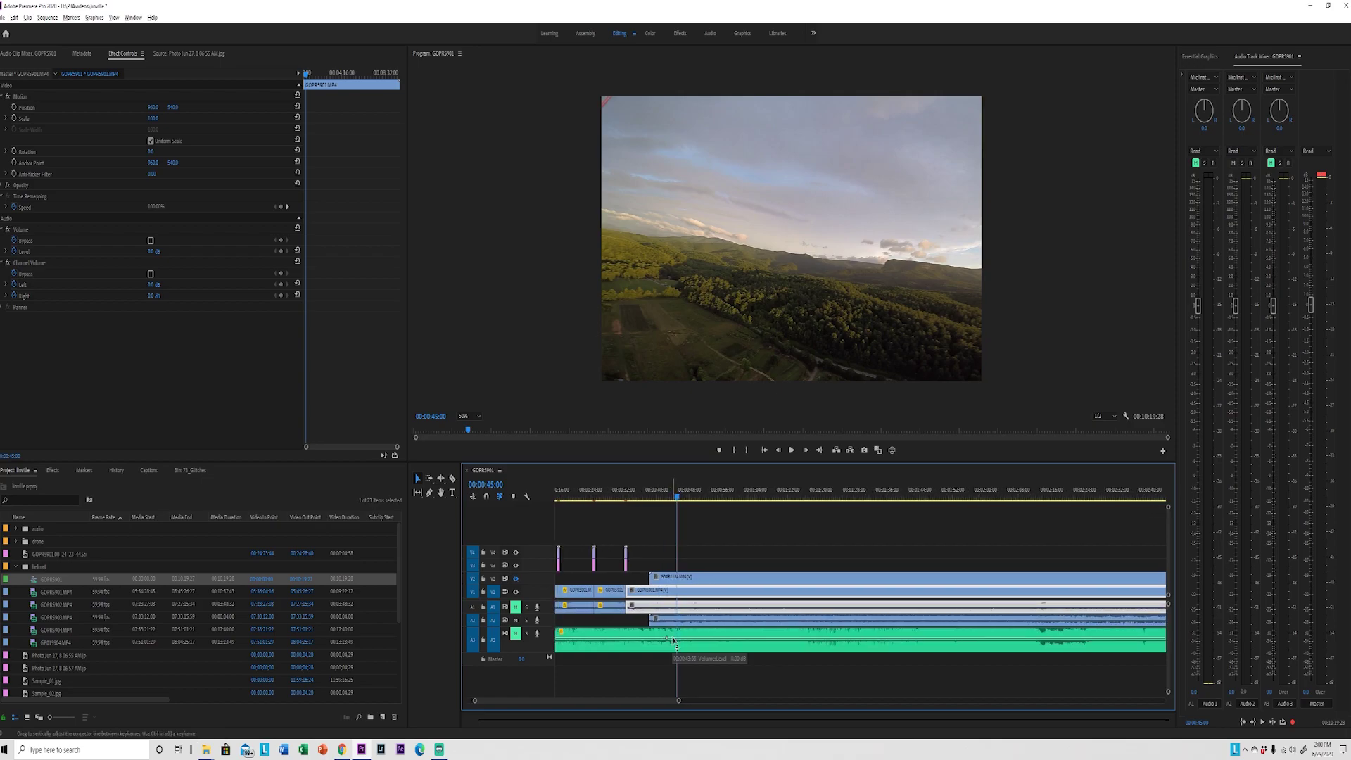
{"action": "scroll", "coordinate": [672, 644], "scroll_direction": "up", "scroll_amount": 1}
{"action": "scroll", "coordinate": [672, 649], "scroll_direction": "up", "scroll_amount": 4}
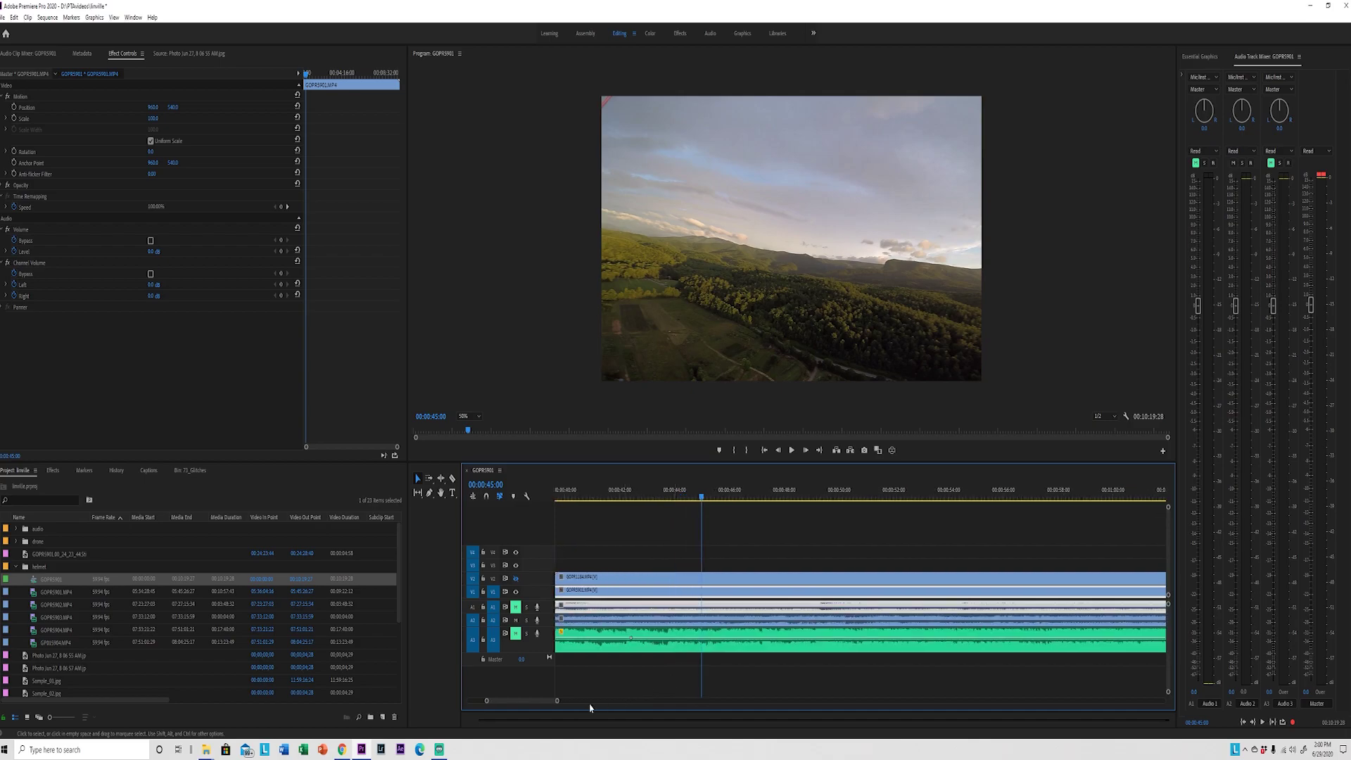
{"action": "left_click_drag", "start_coordinate": [558, 701], "coordinate": [560, 701]}
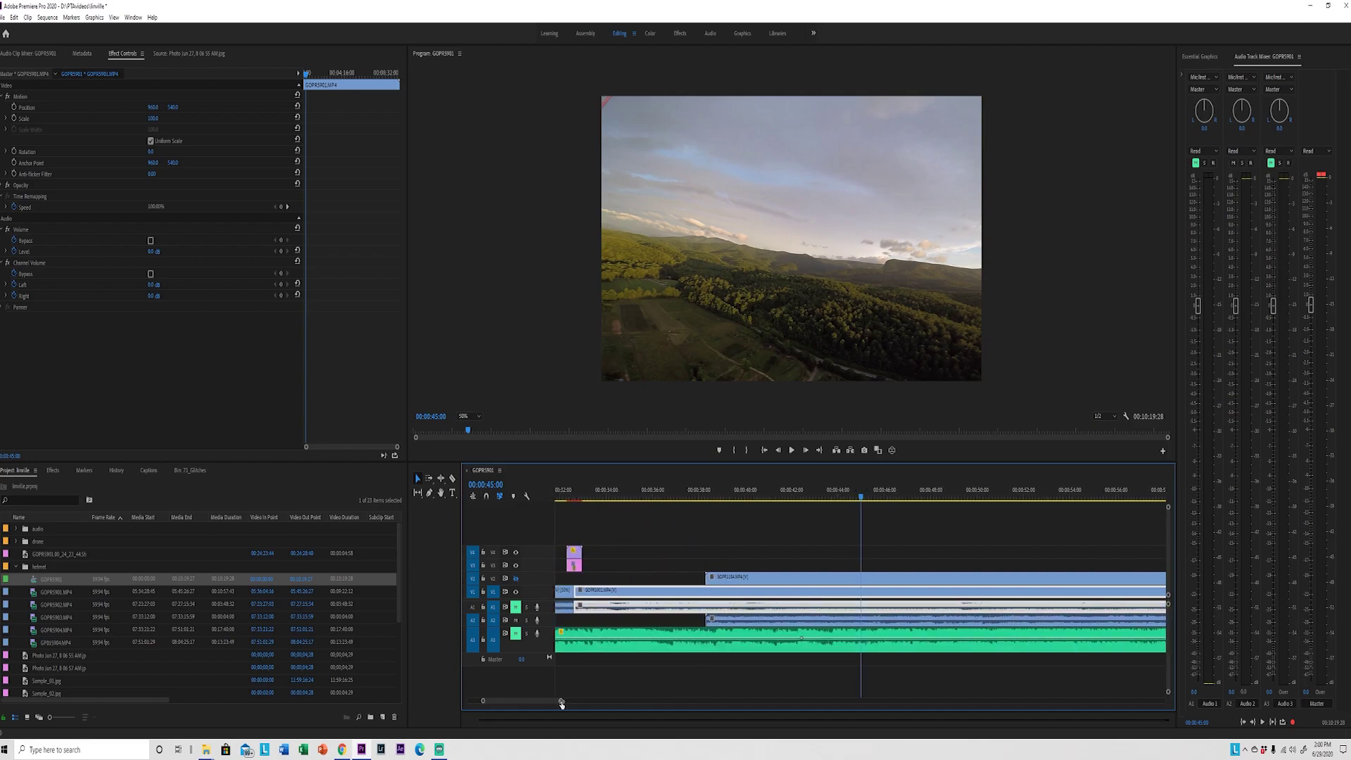
{"action": "scroll", "coordinate": [856, 638], "scroll_direction": "up", "scroll_amount": 3}
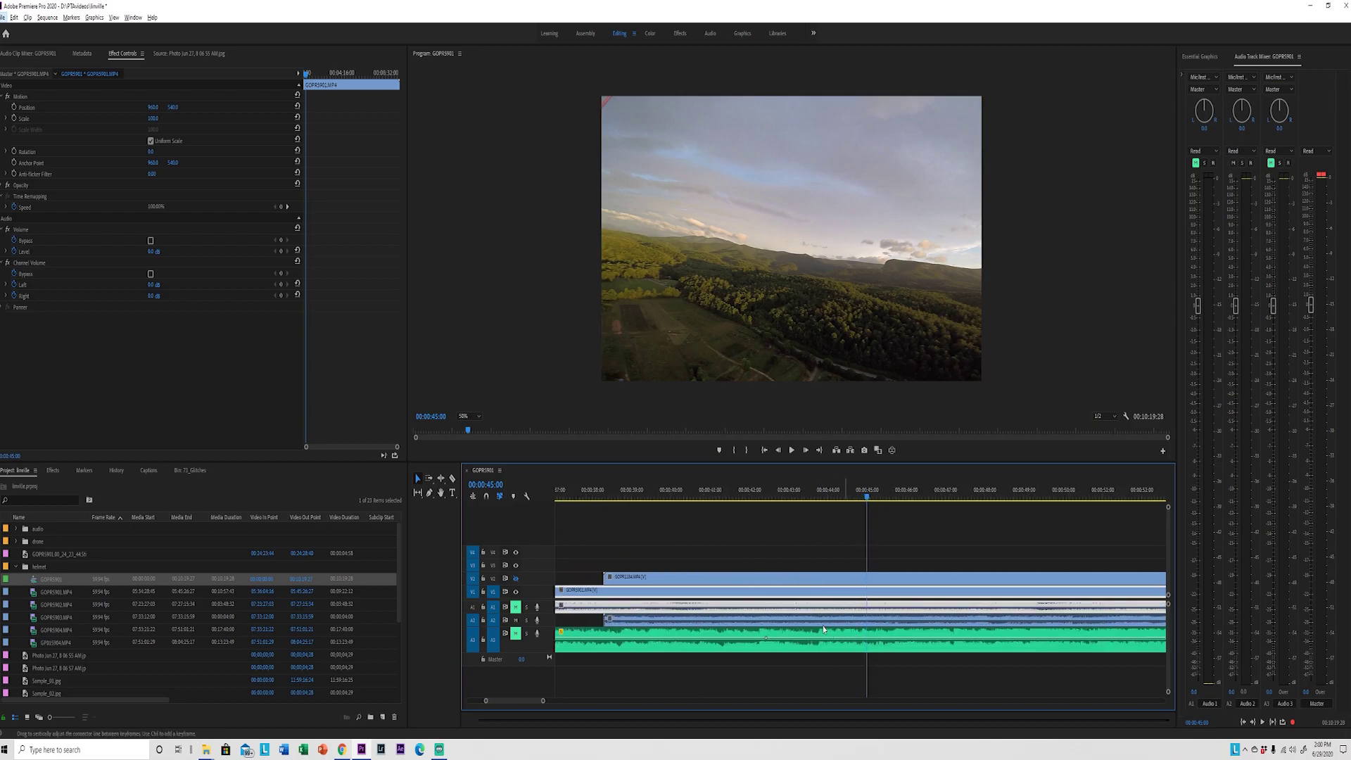
{"action": "left_click", "coordinate": [775, 493]}
{"action": "key", "text": "space"}
{"action": "key", "text": "space"}
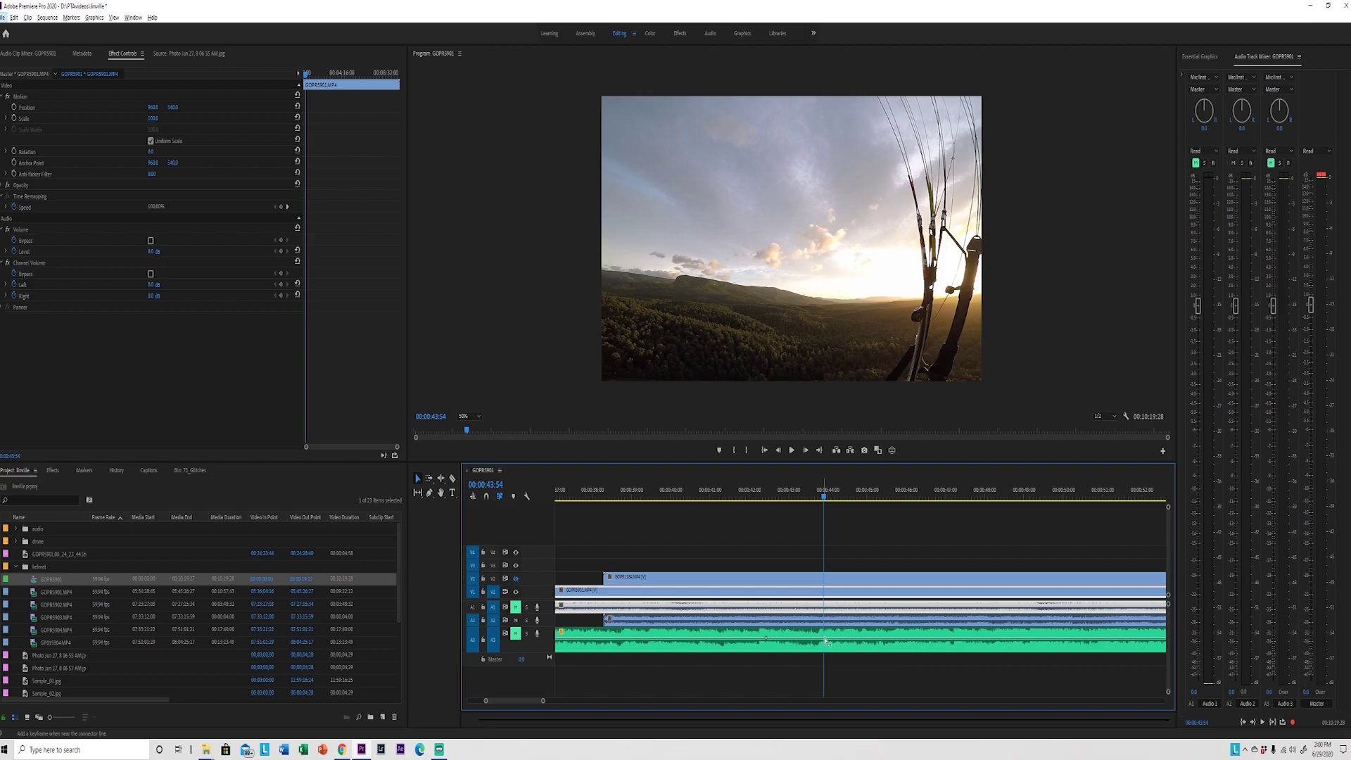
{"action": "left_click", "coordinate": [825, 639], "text": "ctrl"}
{"action": "left_click_drag", "start_coordinate": [824, 638], "coordinate": [824, 645]}
Play the sequence from 00:00:42:22 across the music fade and review the fade in the wider timeline.
{"action": "left_click", "coordinate": [764, 494]}
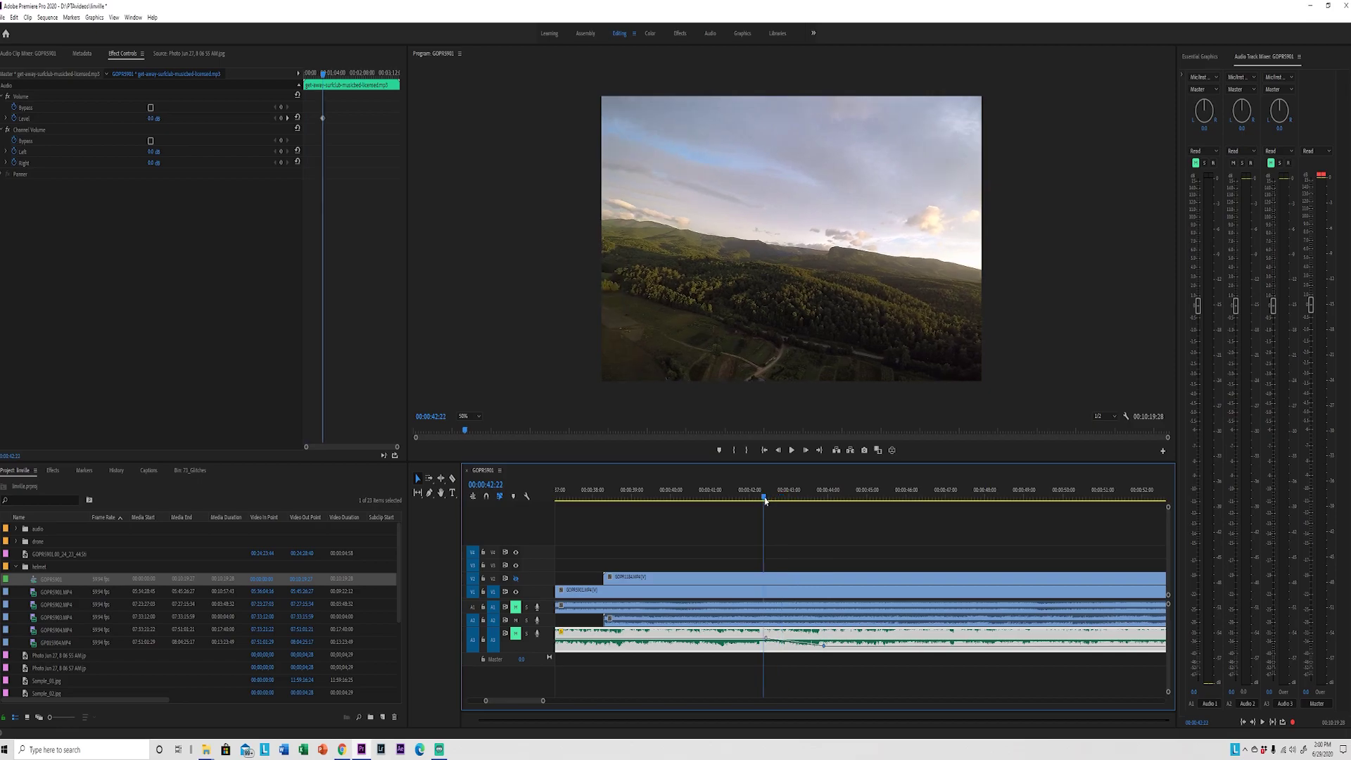
{"action": "key", "text": "space"}
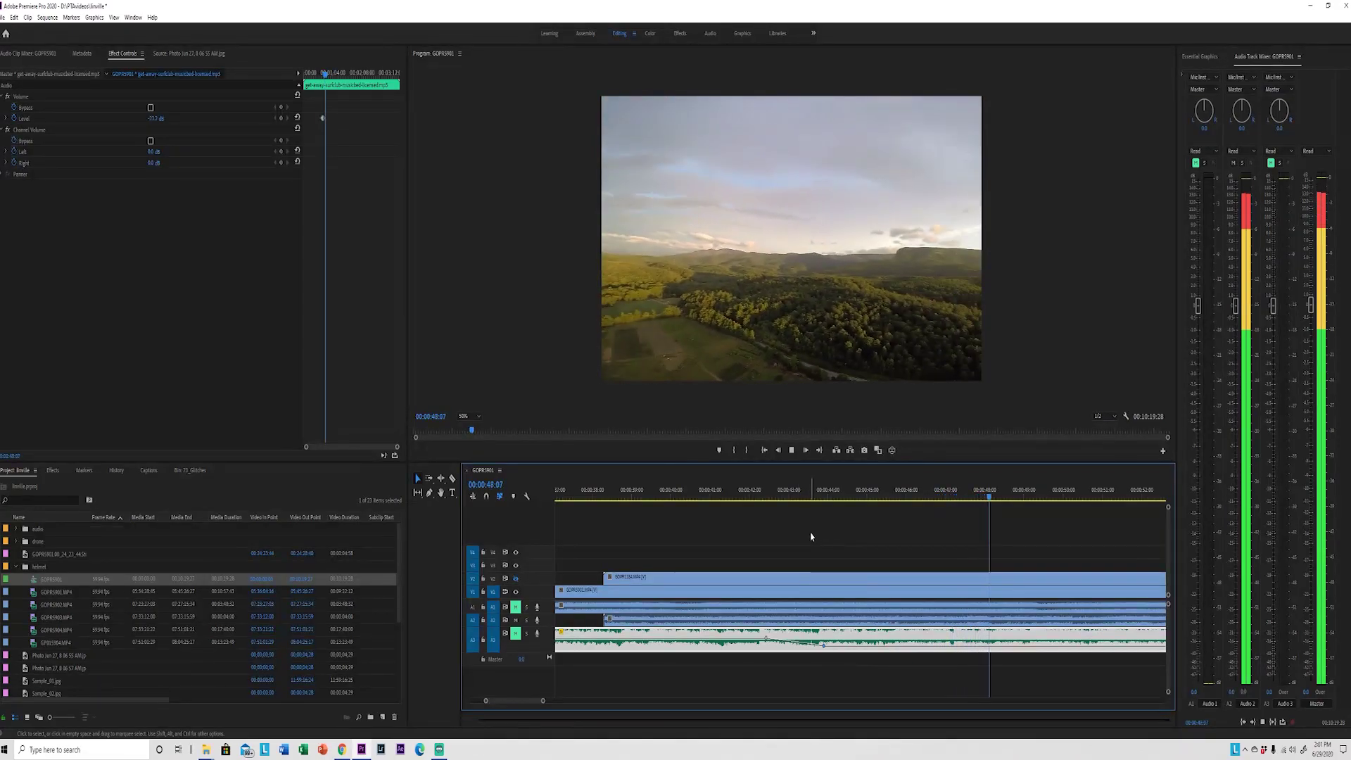
{"action": "key", "text": "space"}
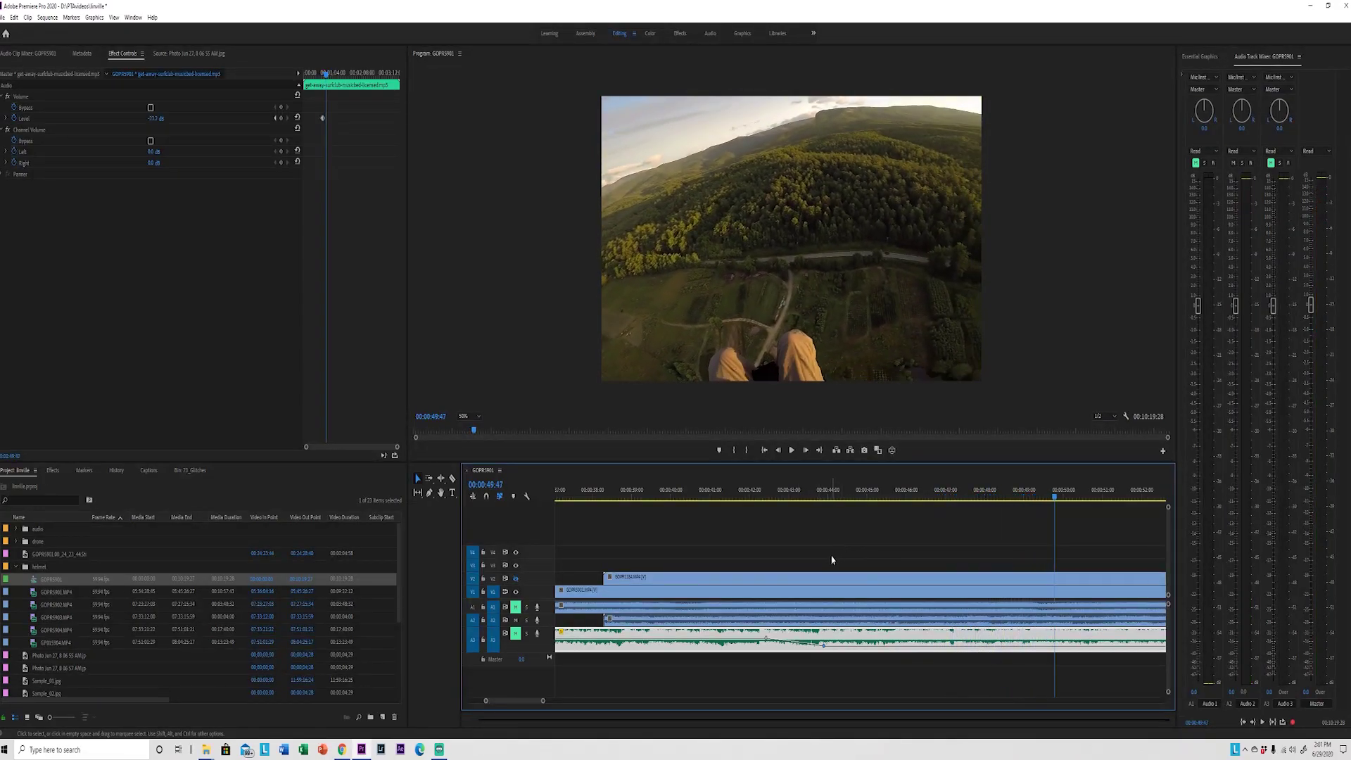
{"action": "scroll", "coordinate": [821, 570], "scroll_direction": "down", "scroll_amount": 6}
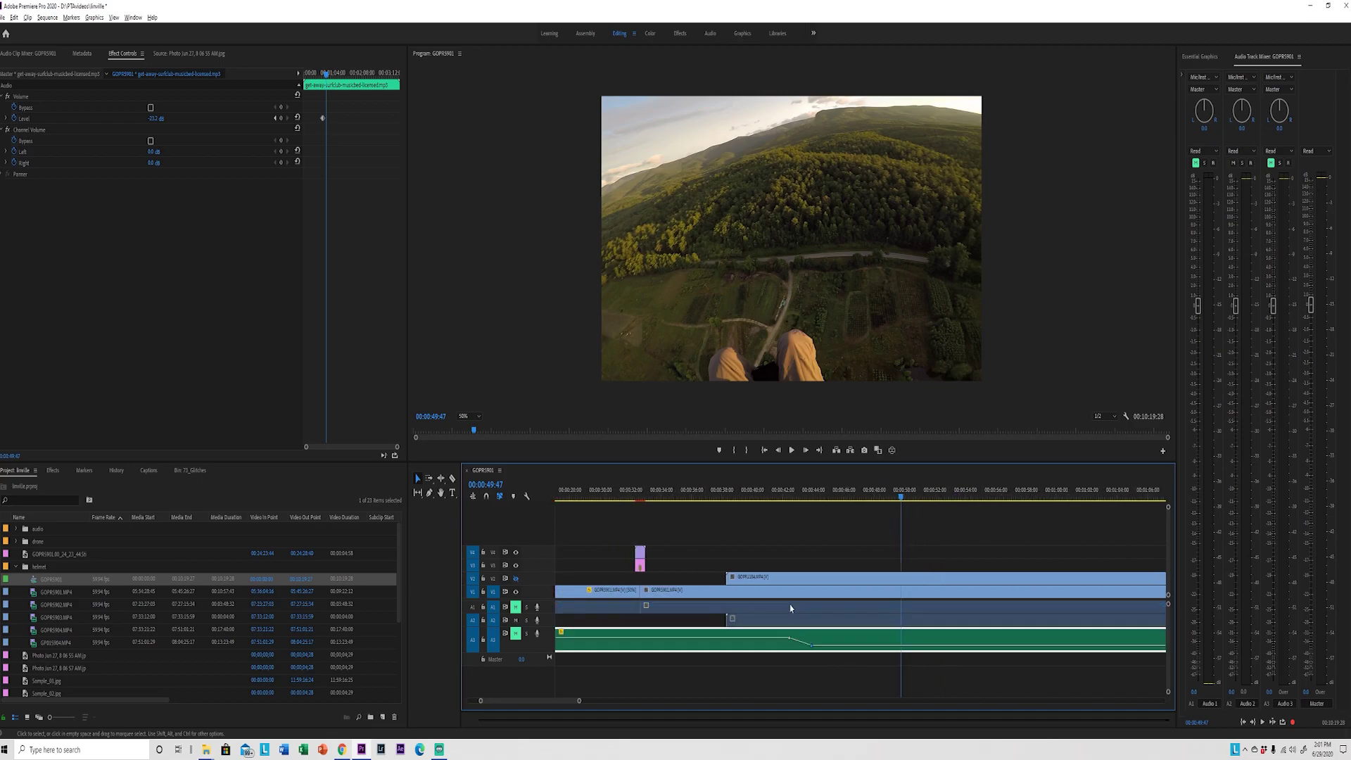
{"action": "scroll", "coordinate": [767, 609], "scroll_direction": "down", "scroll_amount": 1}
{"action": "scroll", "coordinate": [783, 622], "scroll_direction": "down", "scroll_amount": 3}
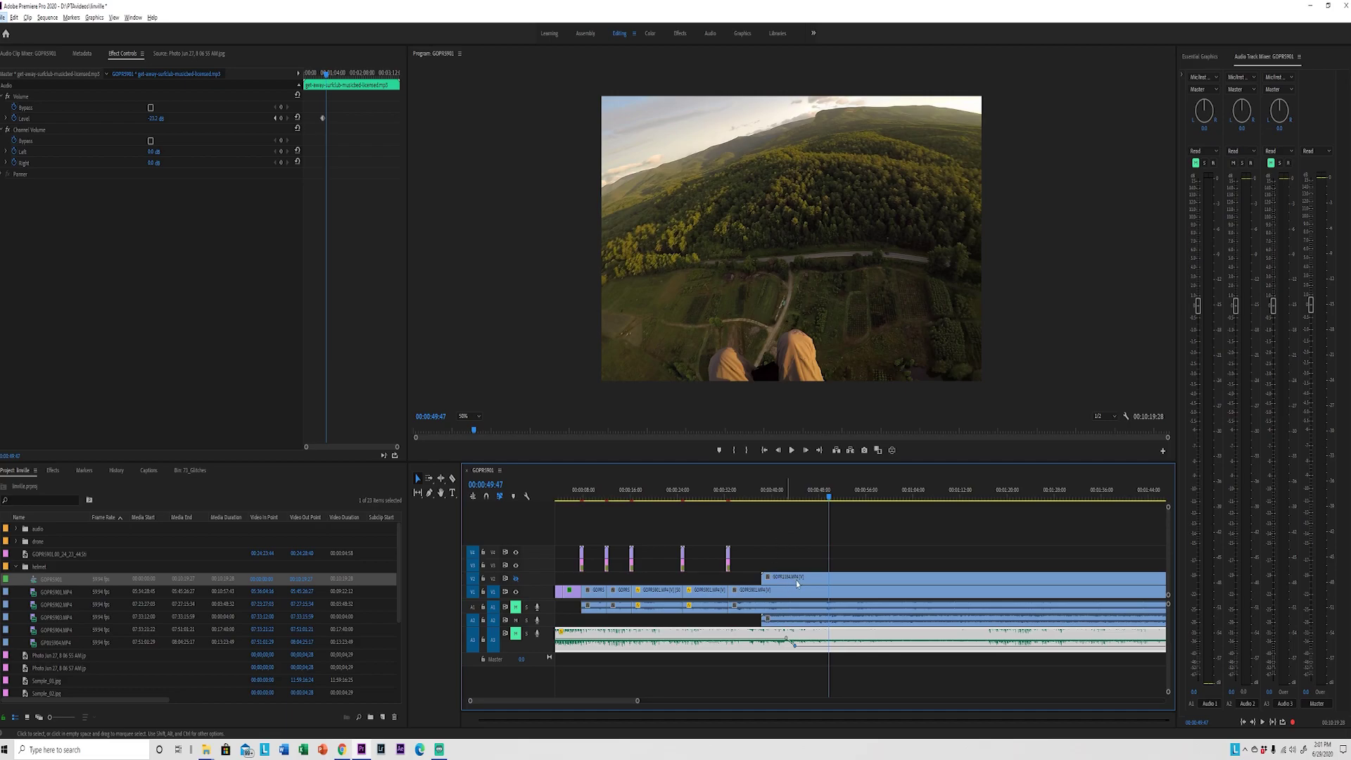
In the Audio workspace, tag the long A2 clip as Dialogue with the Clean Up Noisy Dialogue preset and enable EQ under Clarity.
{"action": "left_click", "coordinate": [826, 623]}
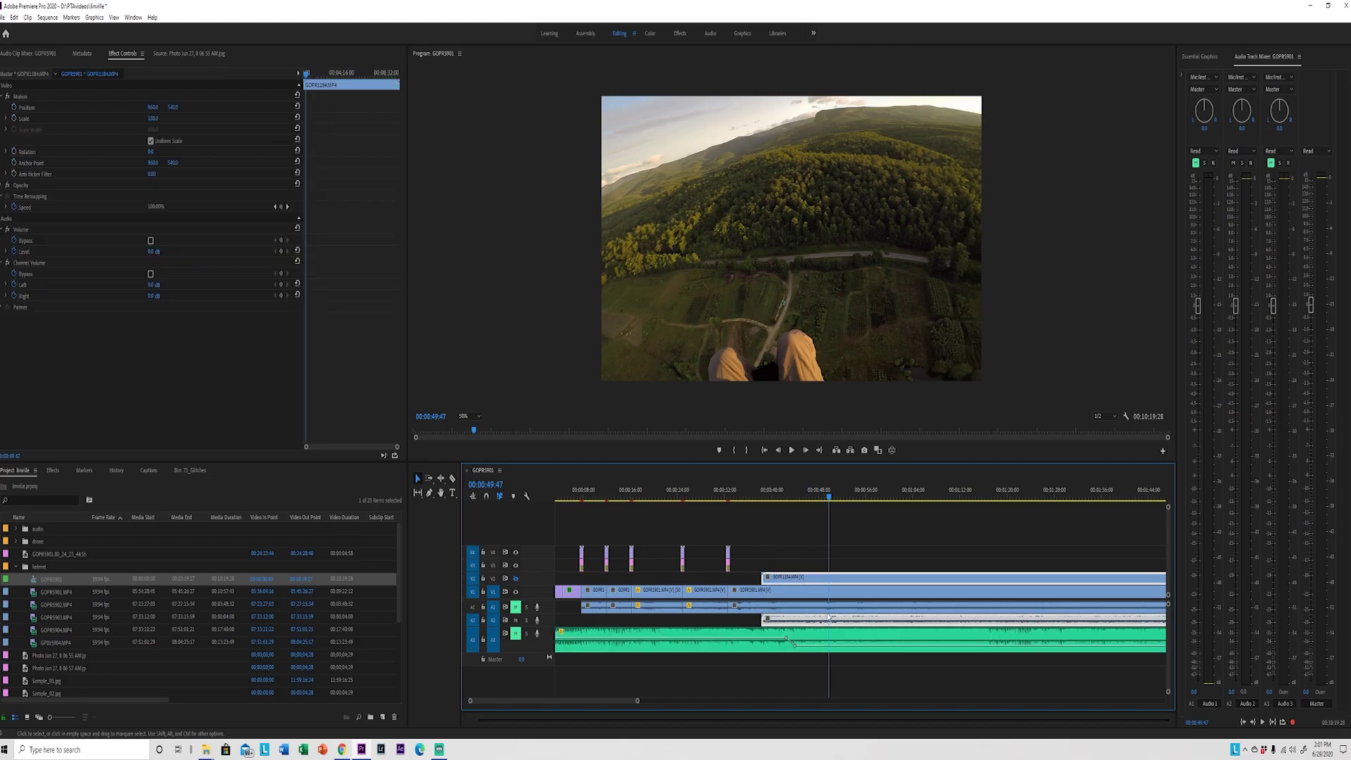
{"action": "left_click", "coordinate": [711, 34]}
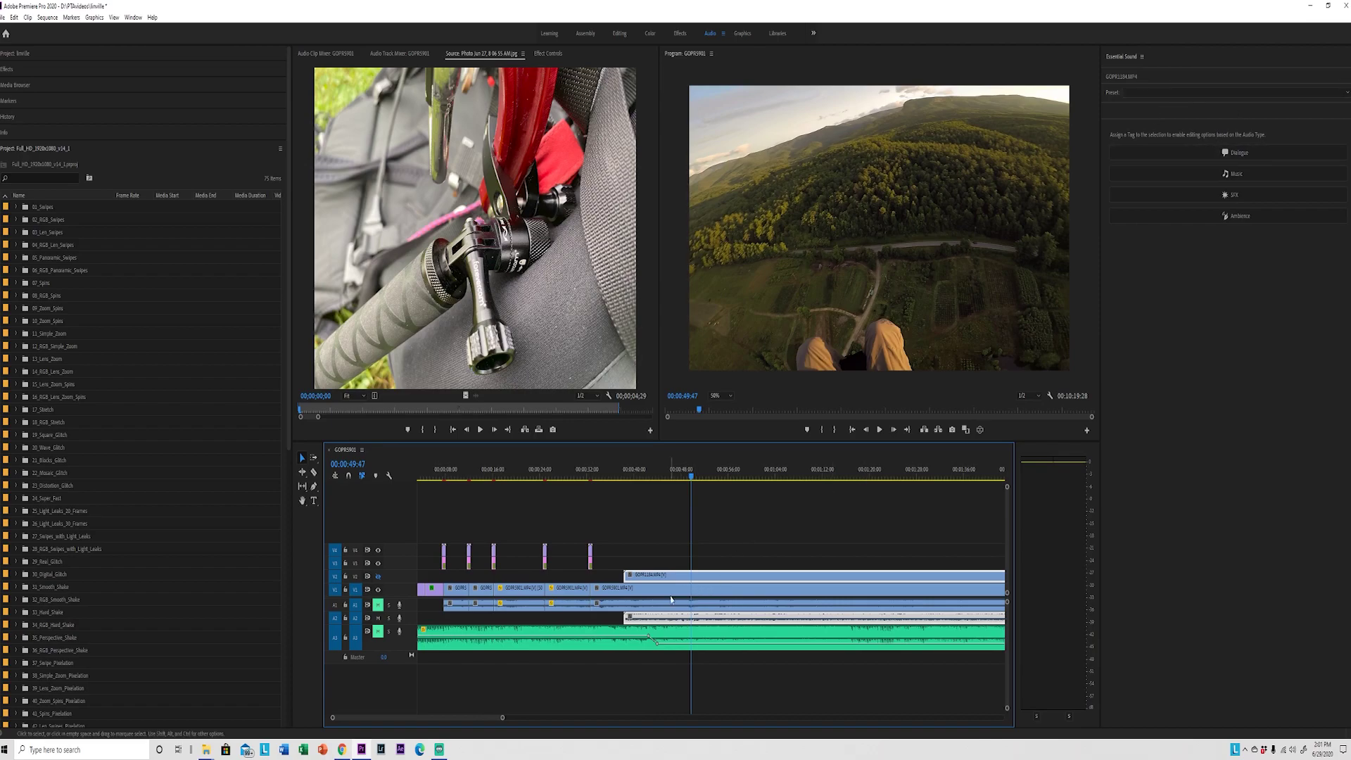
{"action": "left_click", "coordinate": [1235, 152]}
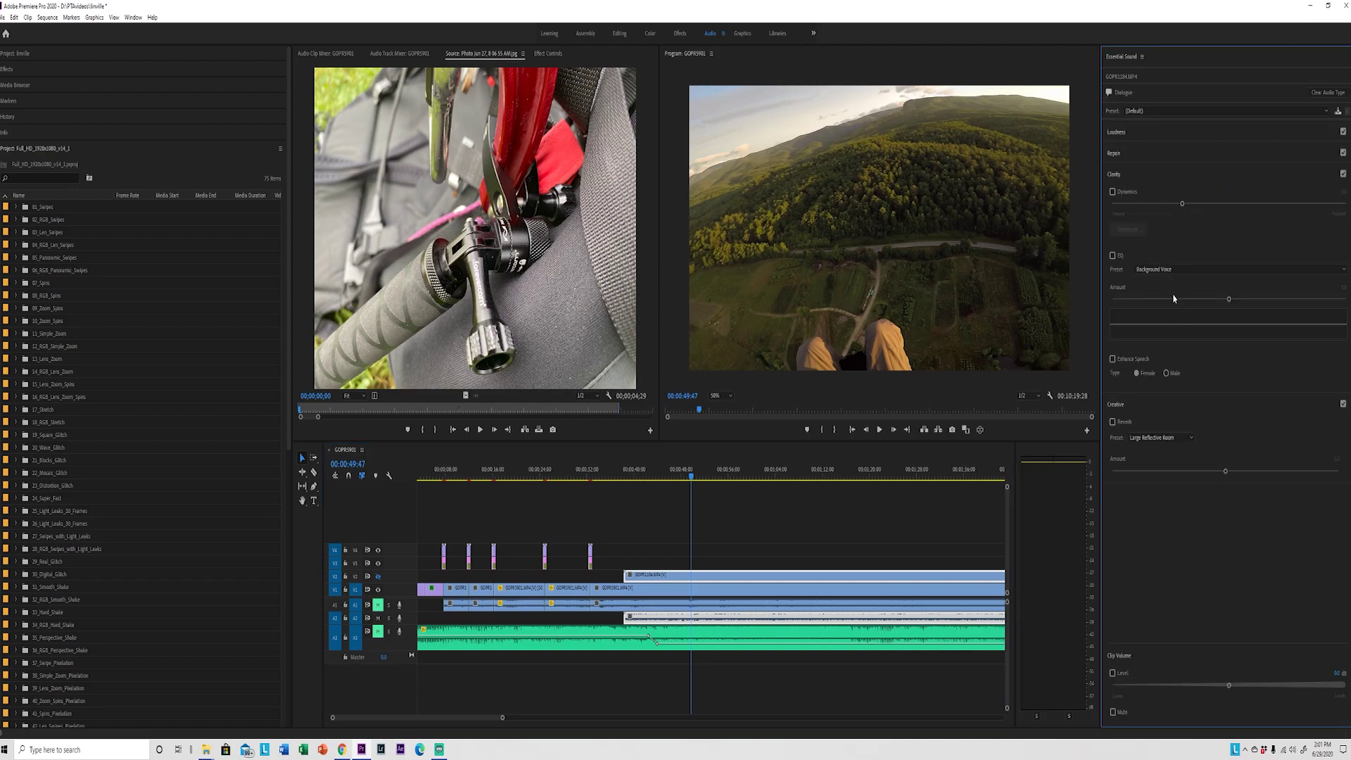
{"action": "left_click", "coordinate": [1199, 109]}
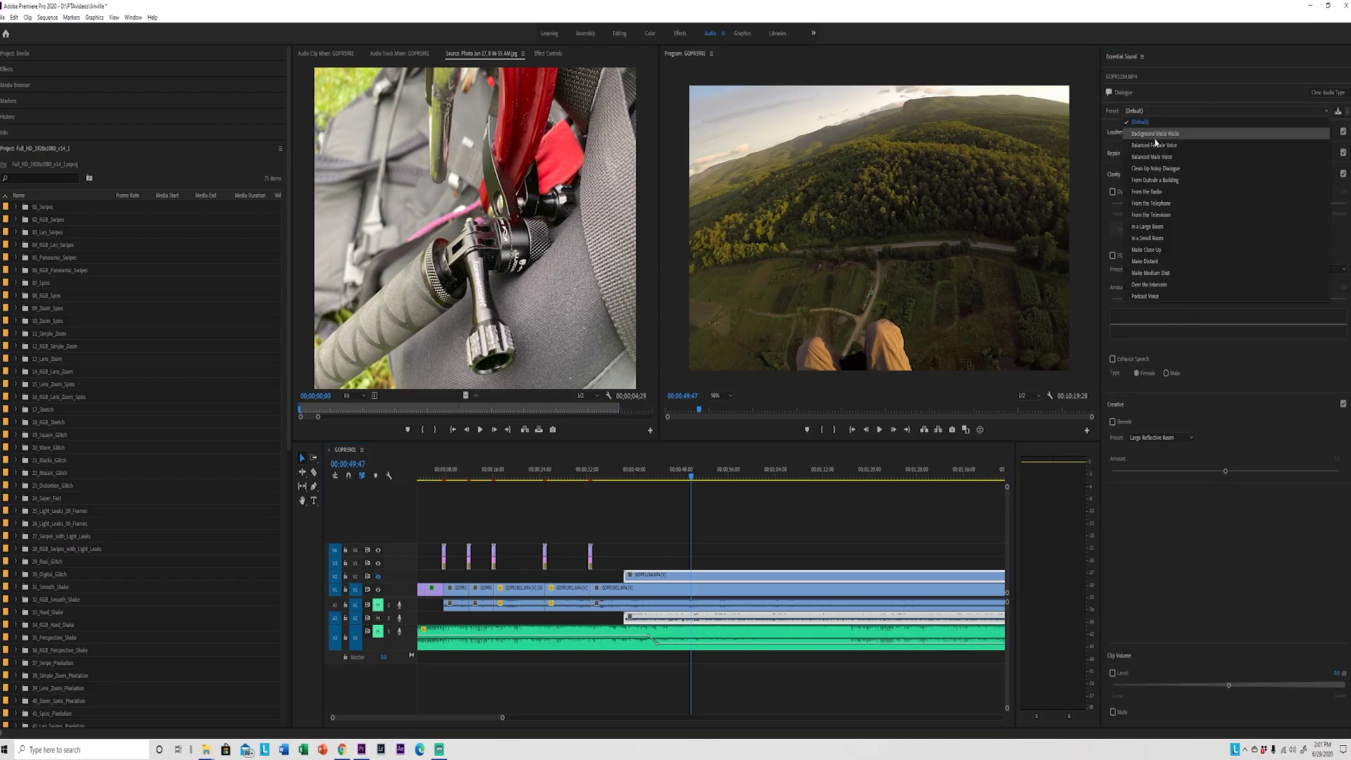
{"action": "left_click", "coordinate": [1158, 170]}
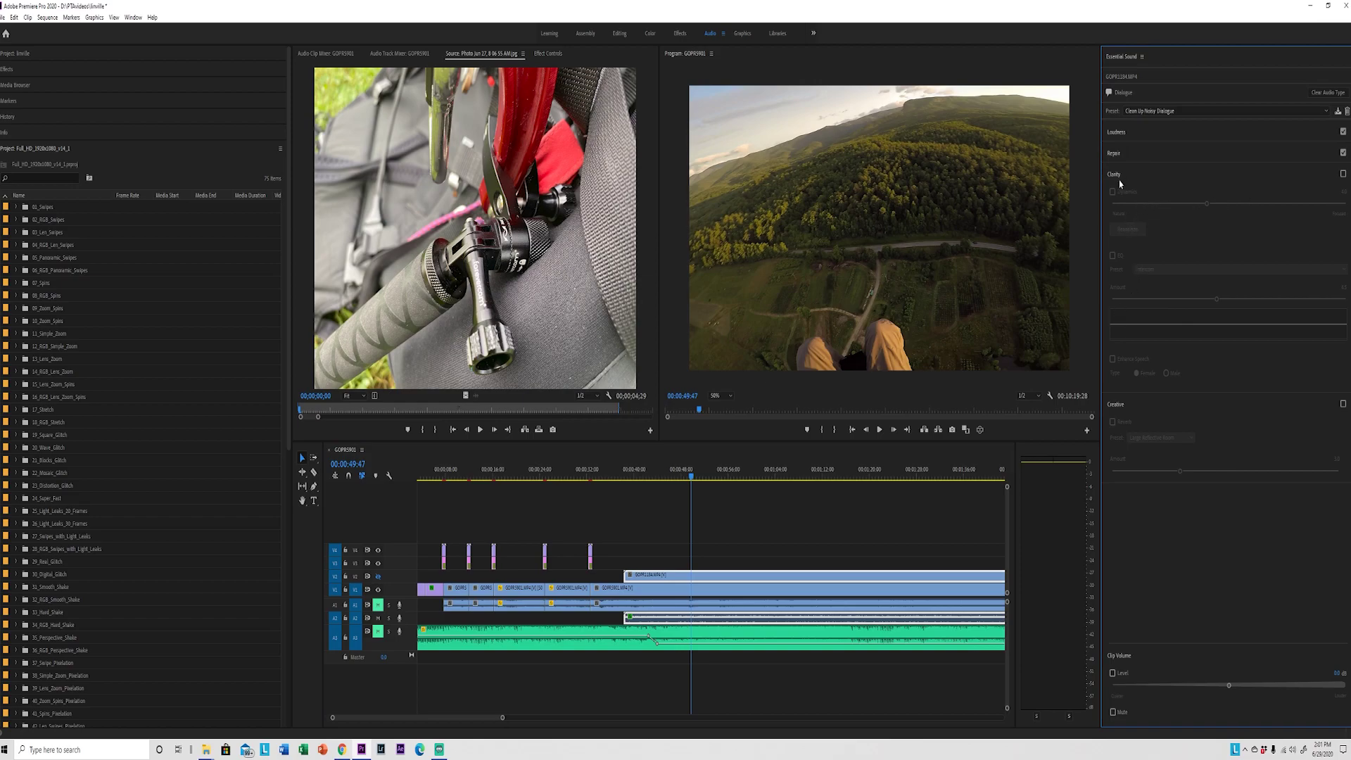
{"action": "left_click", "coordinate": [1340, 176]}
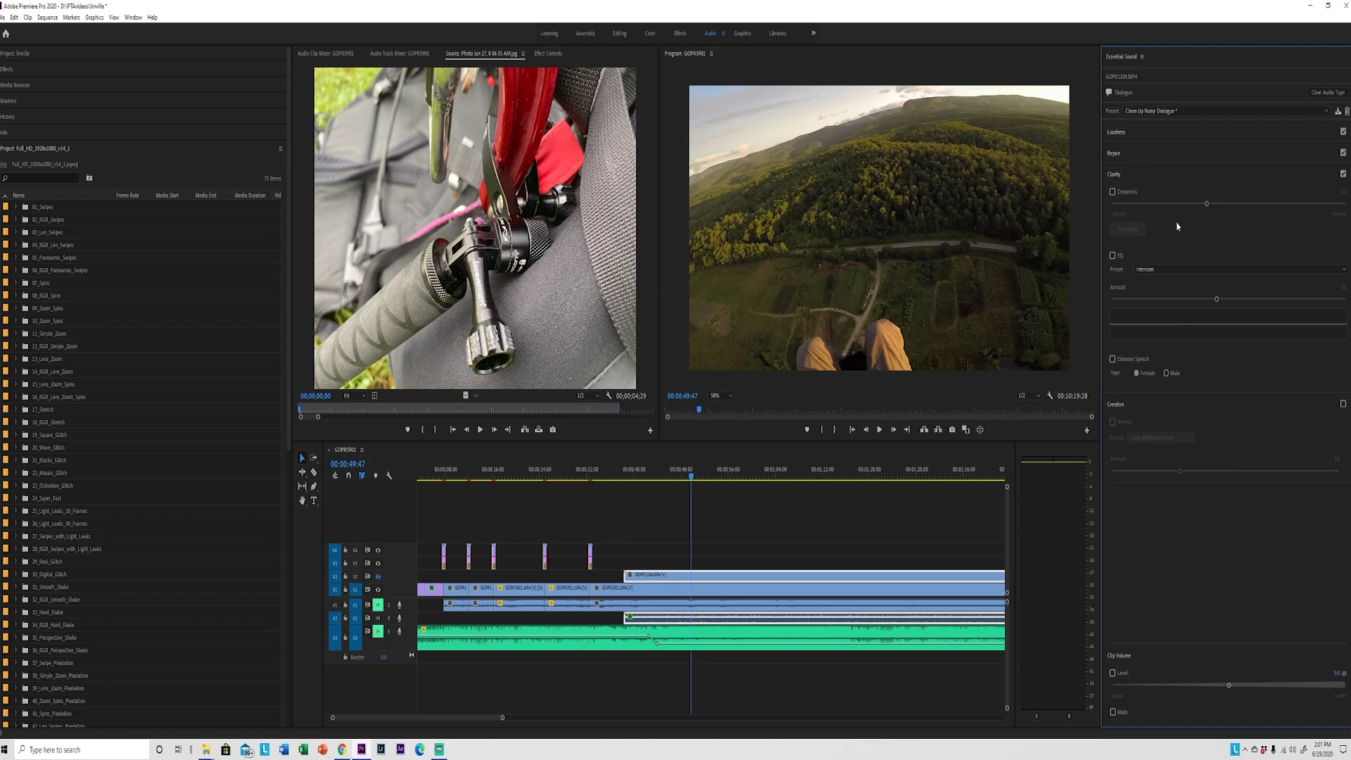
{"action": "left_click", "coordinate": [1112, 257]}
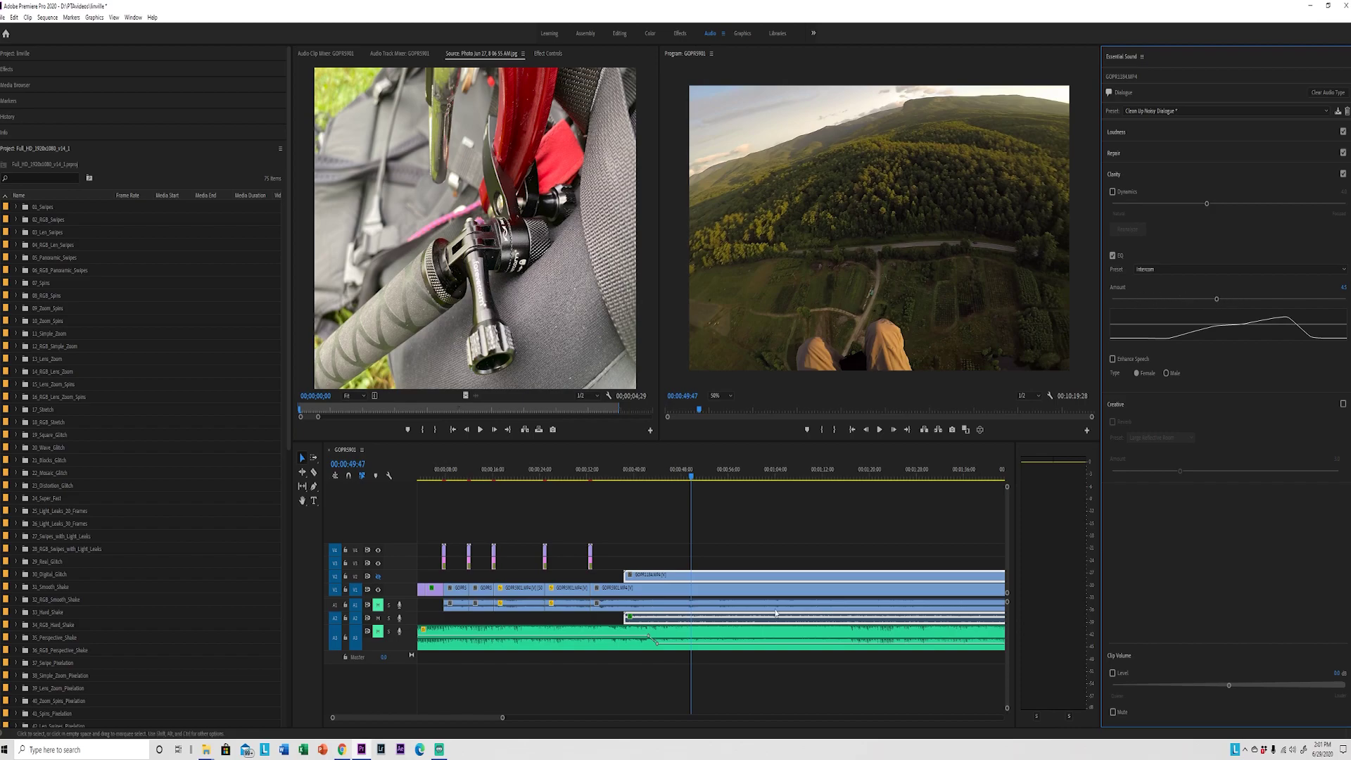
Normalize the max peak of the long A2 clip through its audio gain settings.
{"action": "left_click", "coordinate": [682, 476]}
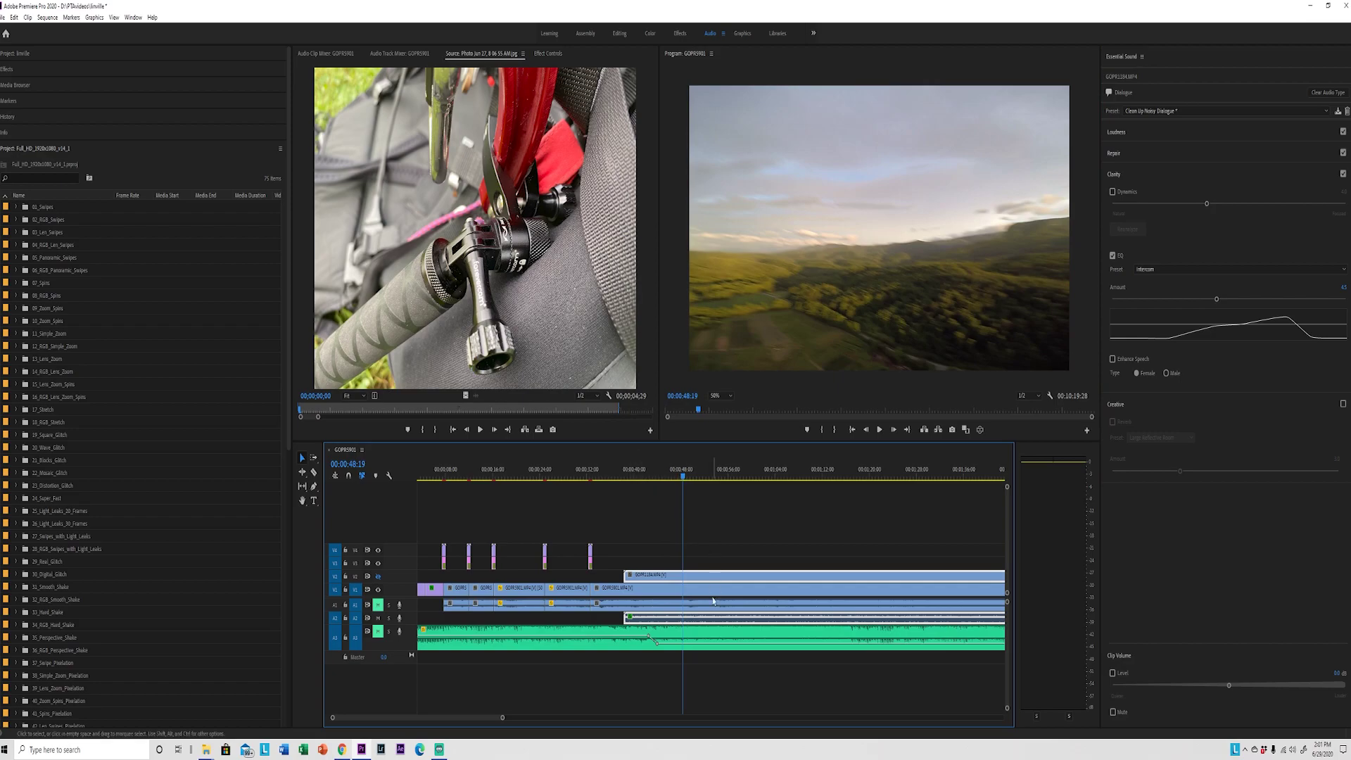
{"action": "right_click", "coordinate": [695, 621]}
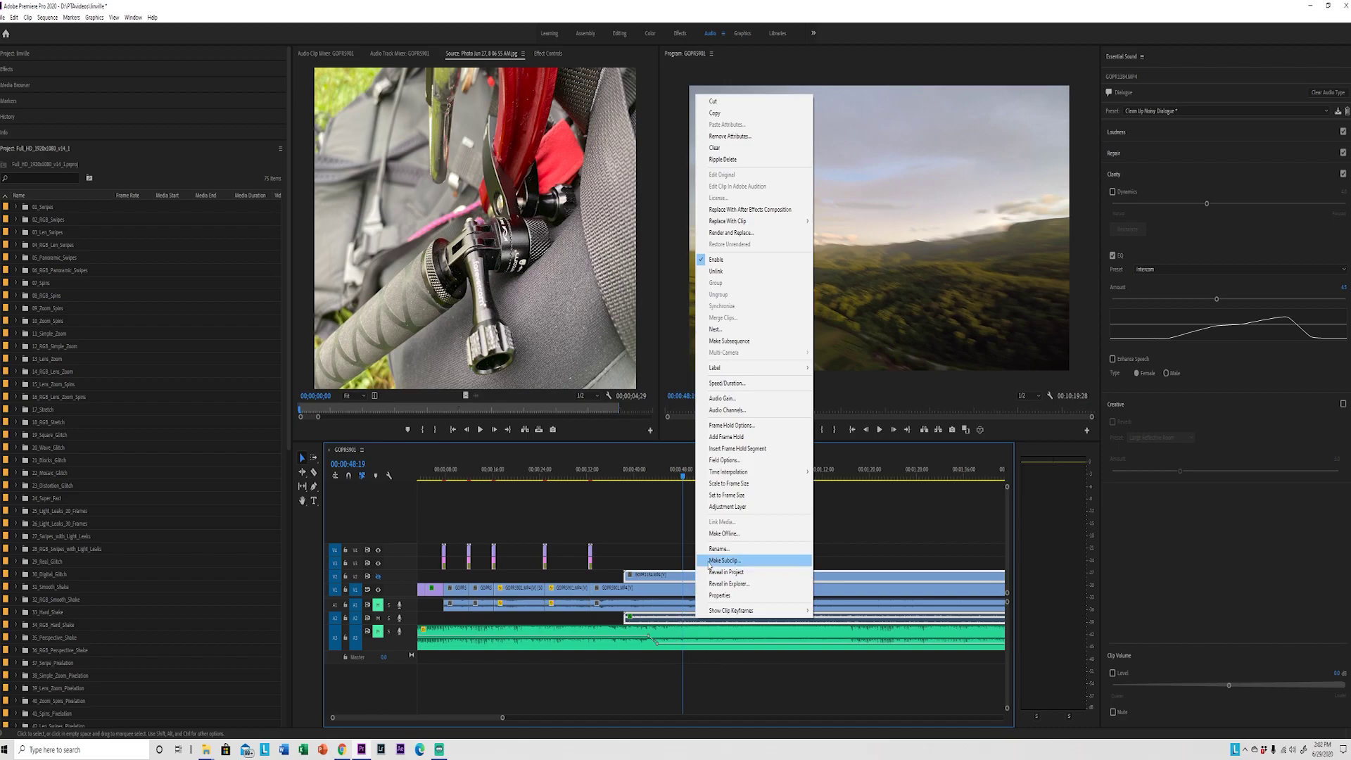
{"action": "left_click", "coordinate": [736, 400]}
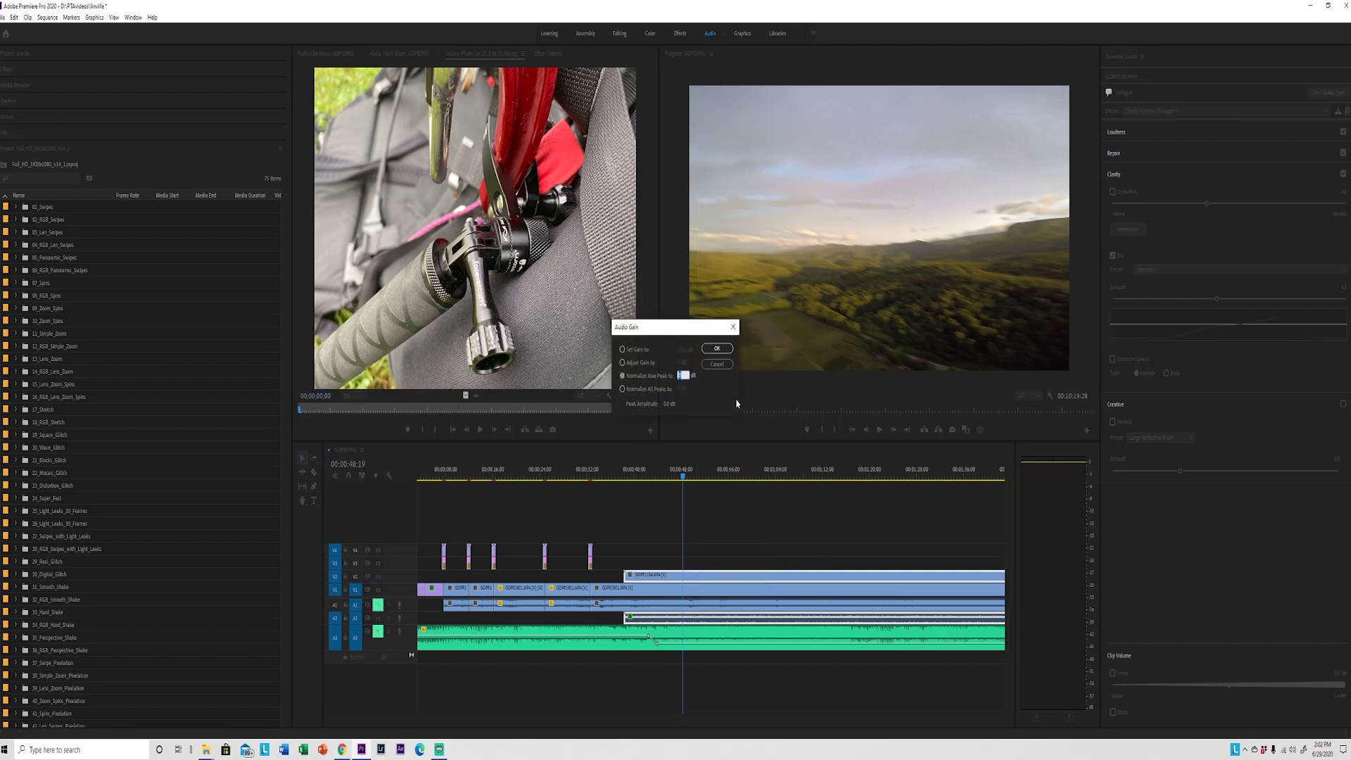
{"action": "left_click", "coordinate": [623, 377]}
{"action": "left_click", "coordinate": [717, 348]}
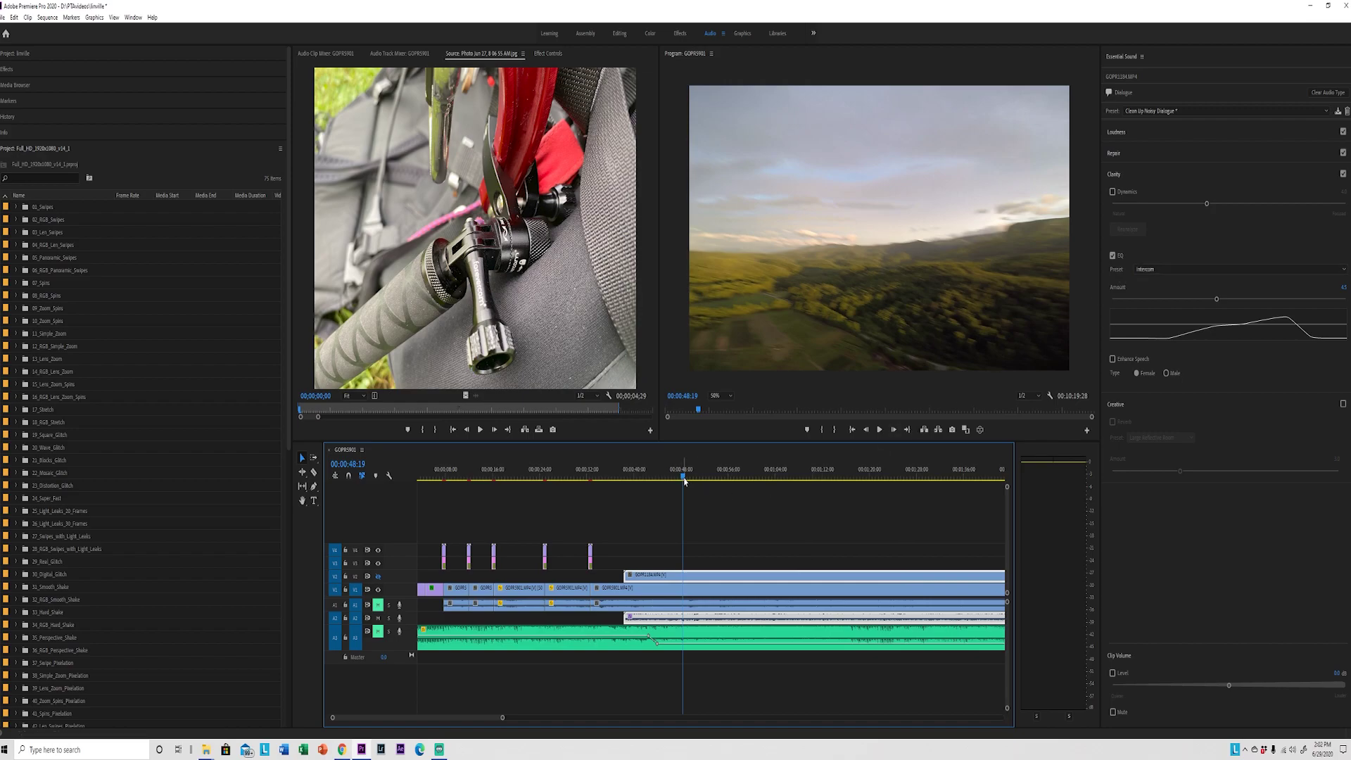
Lower the dialogue clip's EQ amount to 2.0 while playing the sequence from shortly before 00:00:48:19.
{"action": "left_click_drag", "start_coordinate": [683, 479], "coordinate": [675, 478]}
{"action": "key", "text": "space"}
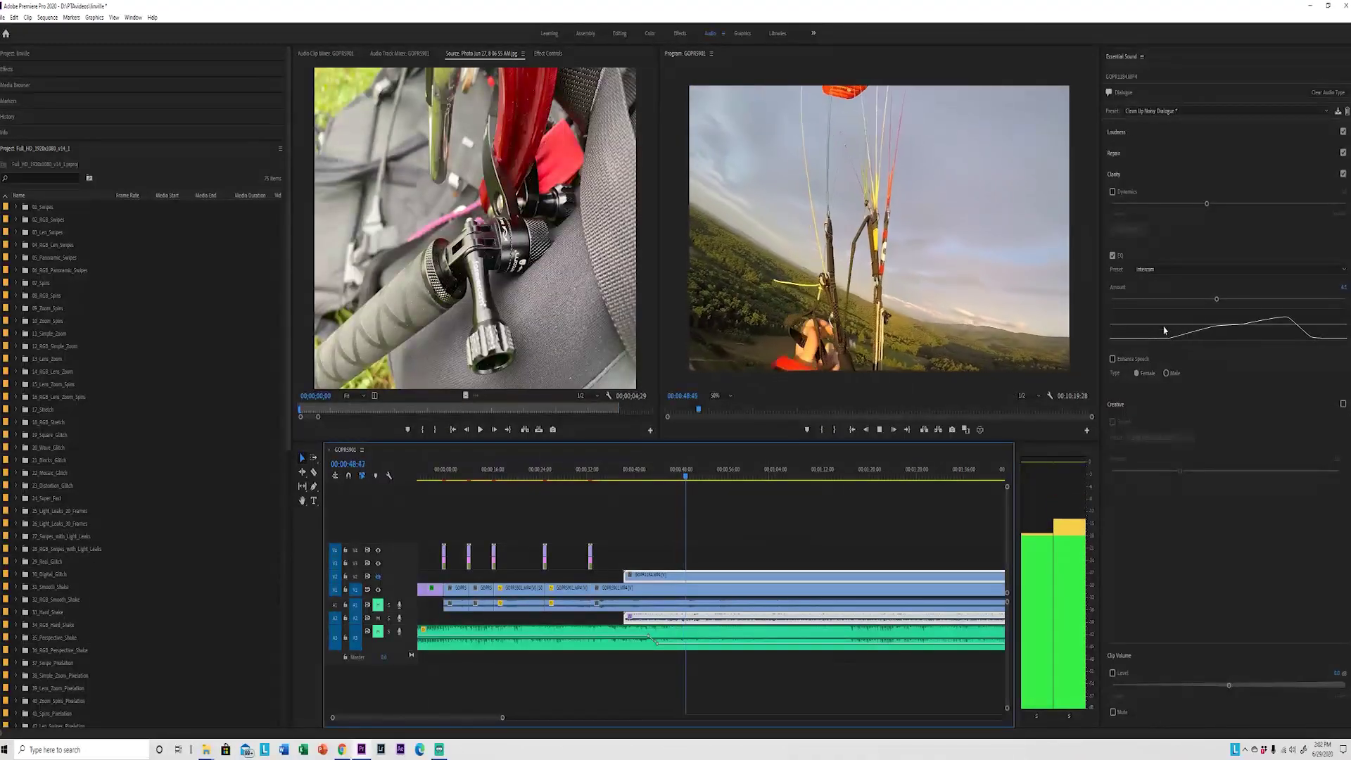
{"action": "left_click_drag", "start_coordinate": [1215, 299], "coordinate": [1158, 301]}
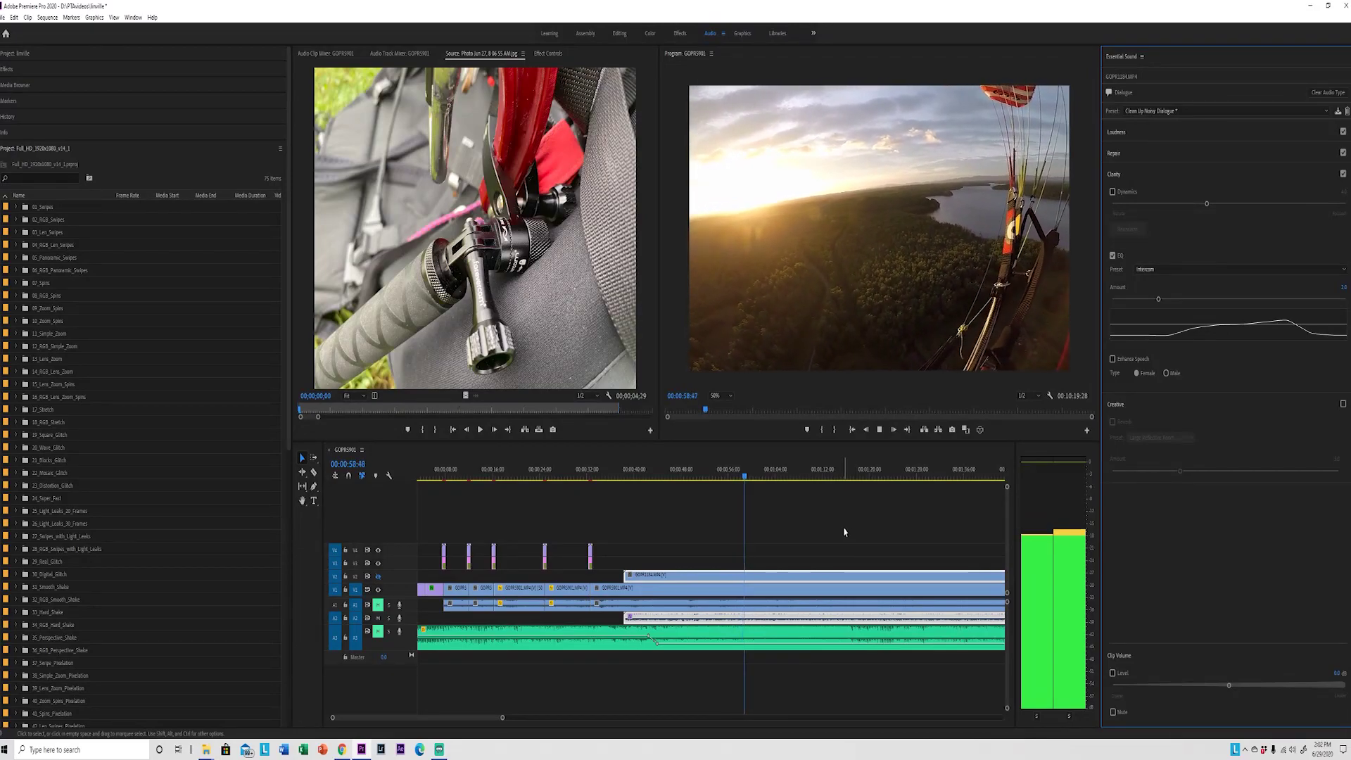
{"action": "key", "text": "space"}
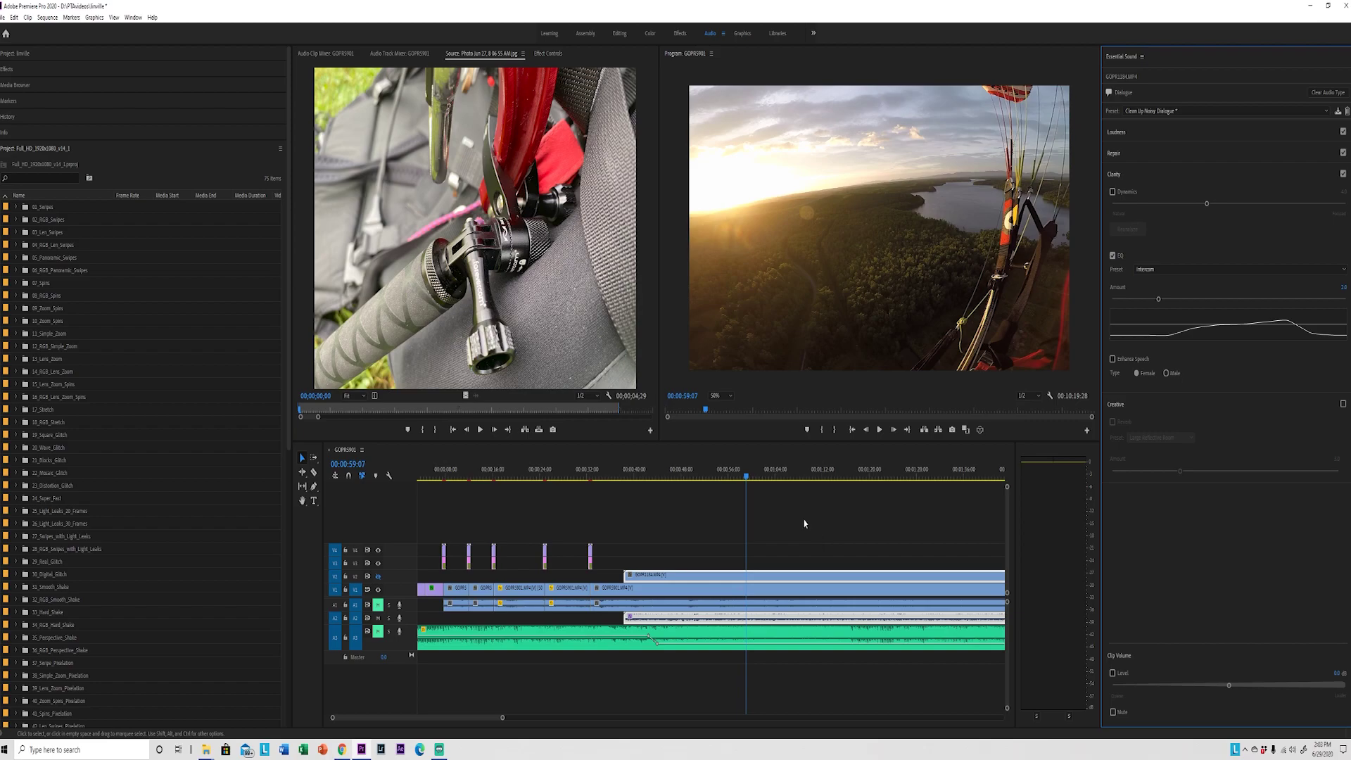
Reselect the long A2 dialogue clip and play the sequence briefly from 00:00:59:07.
{"action": "left_click", "coordinate": [704, 565]}
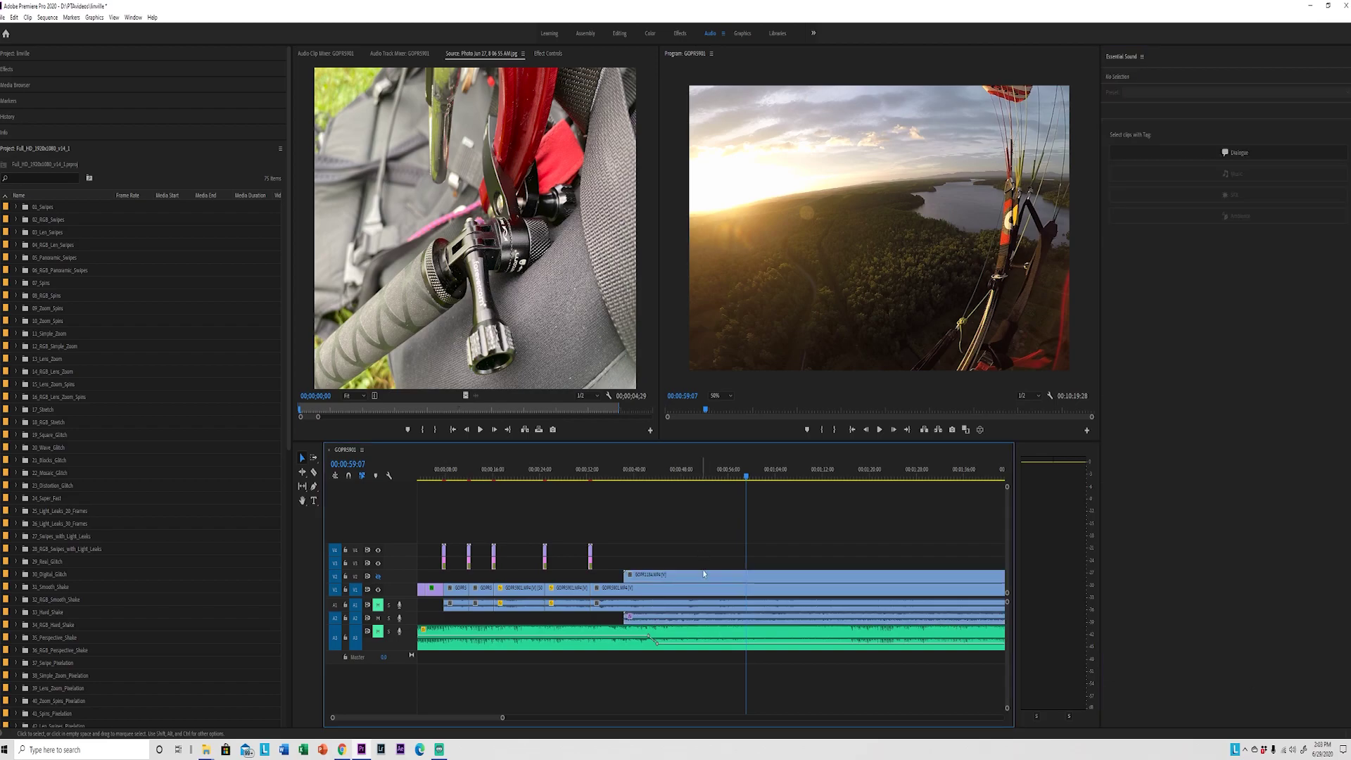
{"action": "left_click", "coordinate": [708, 620]}
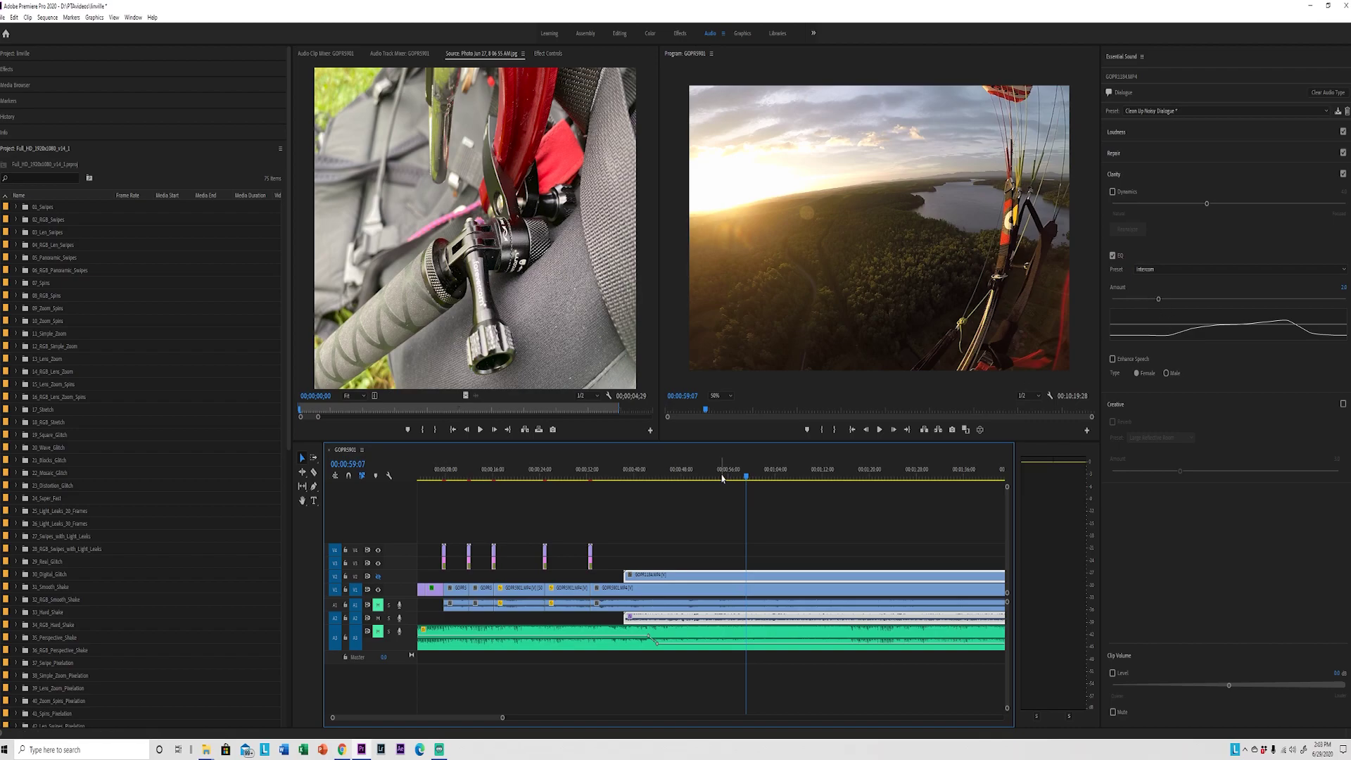
{"action": "key", "text": "space"}
{"action": "key", "text": "space"}
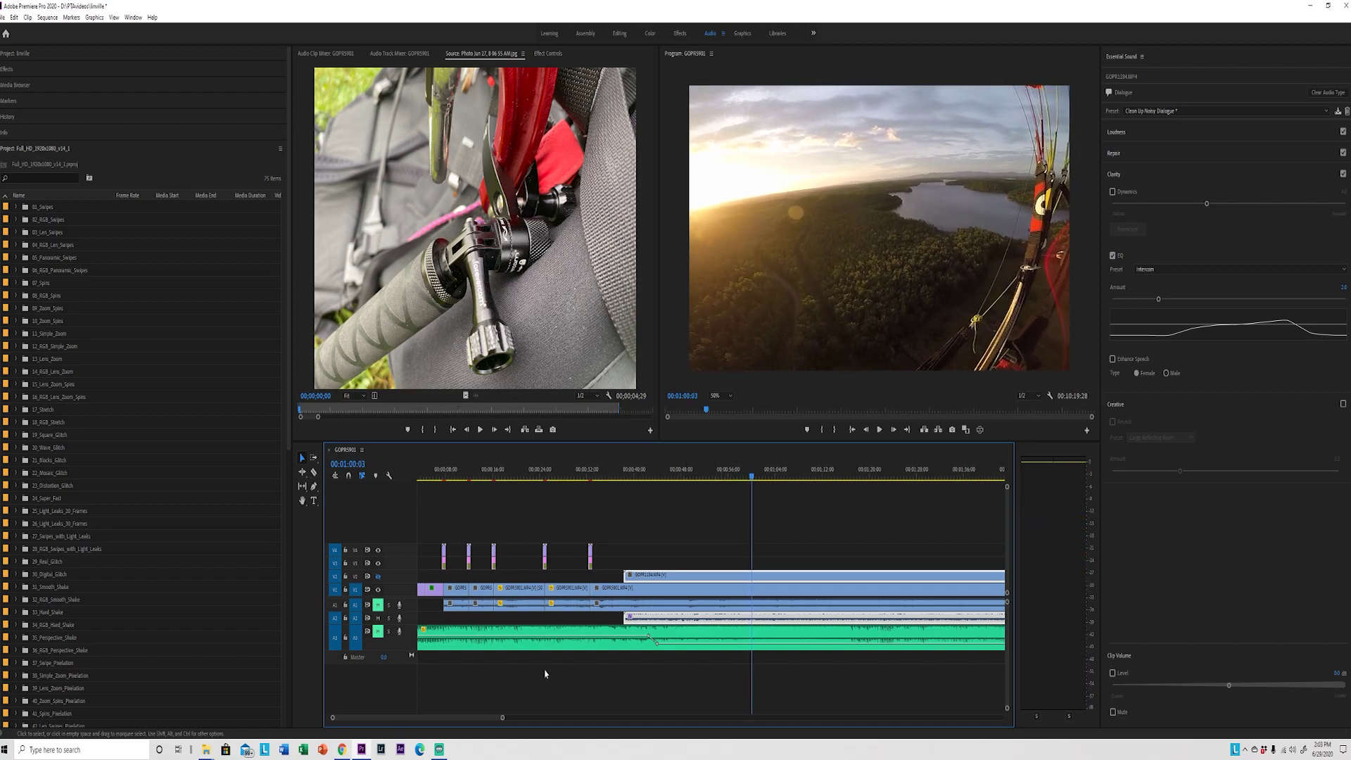
Return to the sequence start, select the opening clip's Dip to Black transition and show the effects library in the Editing workspace.
{"action": "key", "text": "Home"}
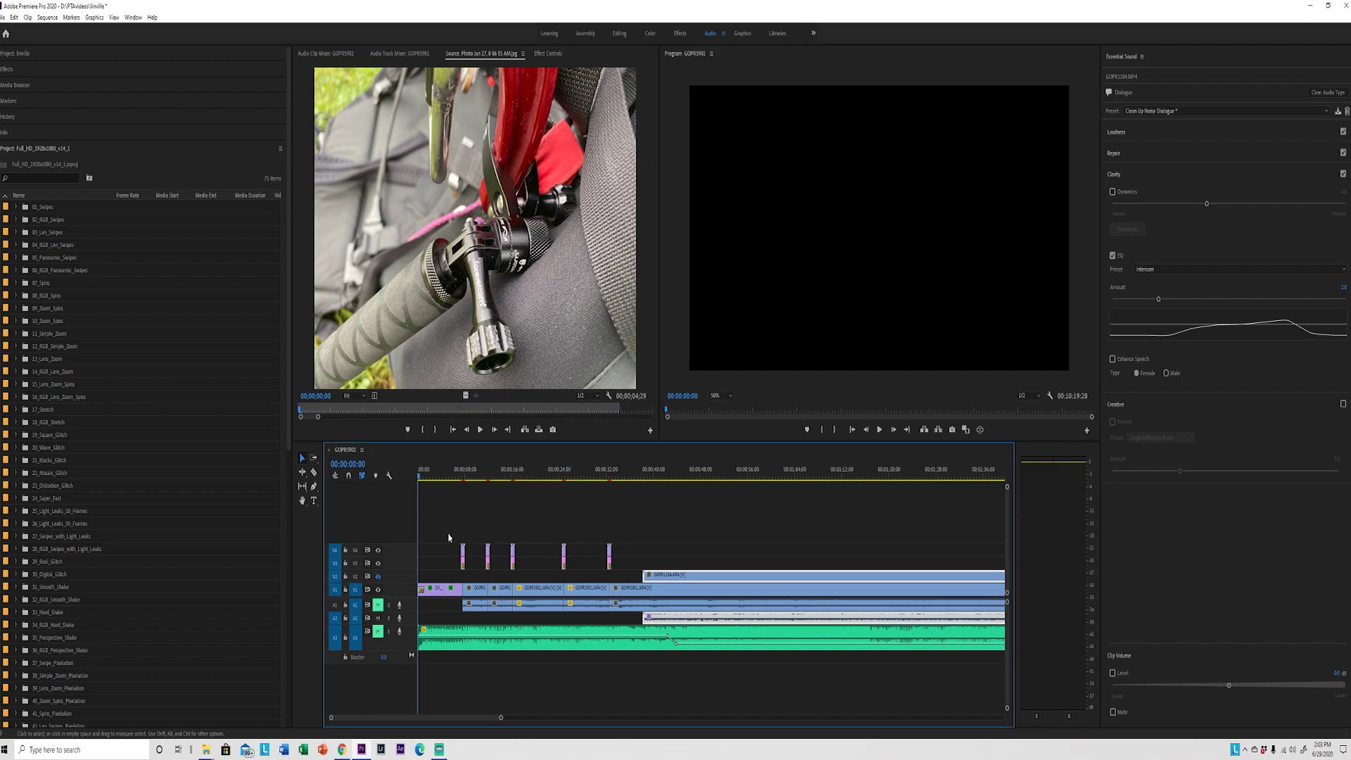
{"action": "left_click", "coordinate": [425, 602]}
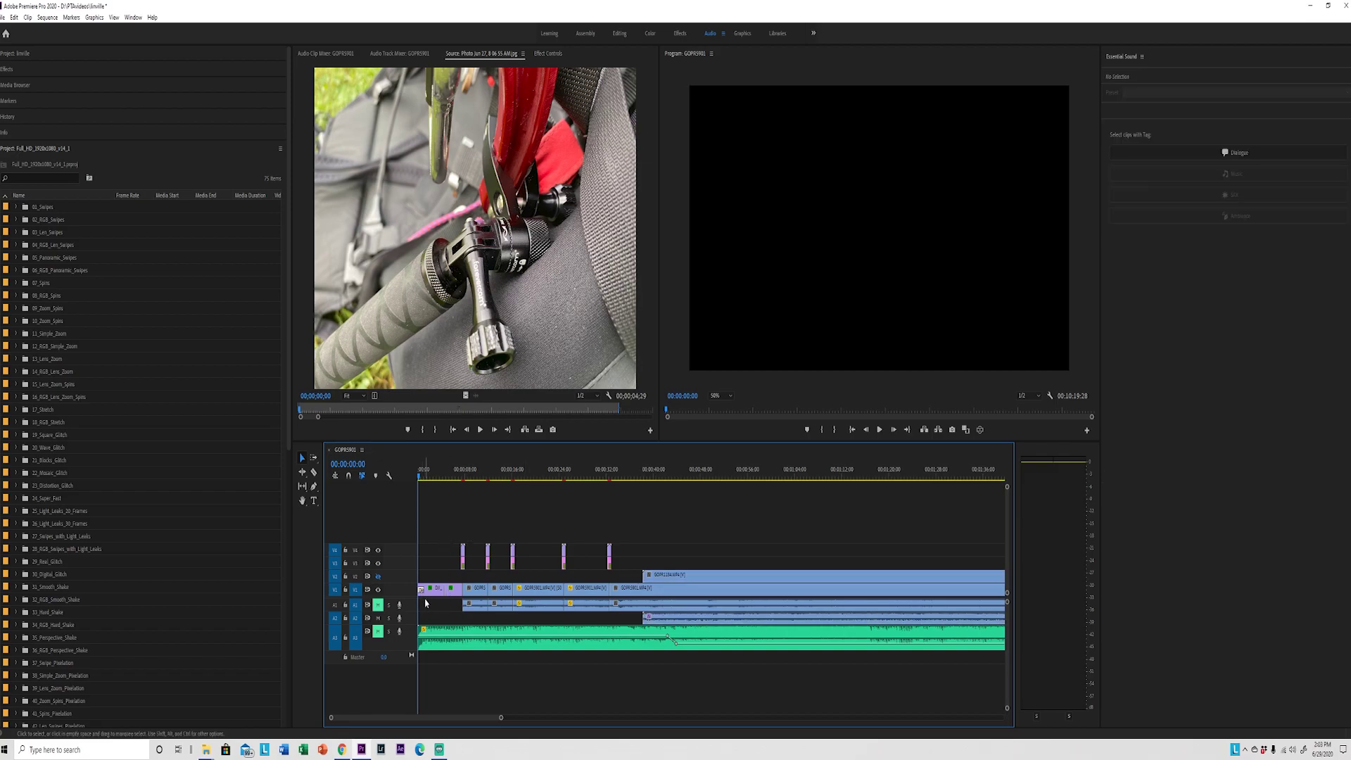
{"action": "left_click", "coordinate": [615, 33]}
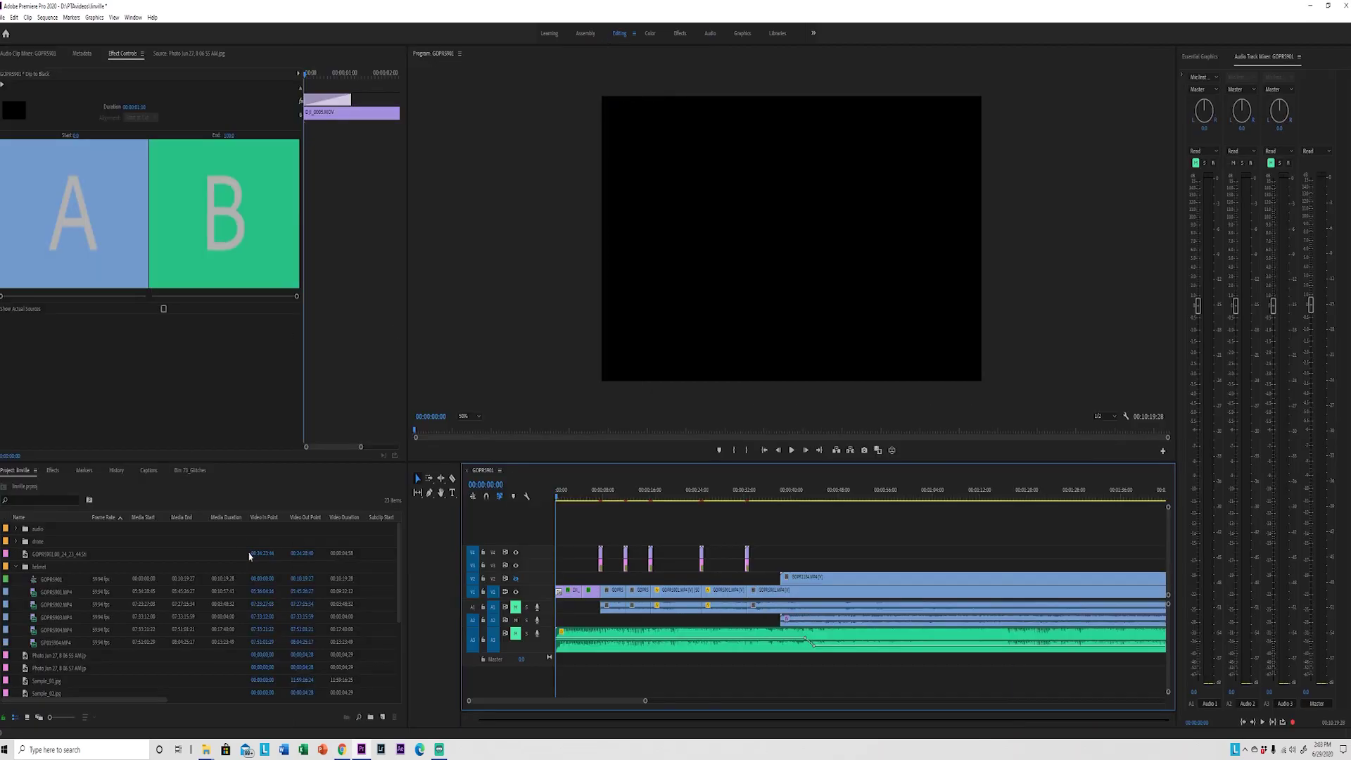
{"action": "left_click", "coordinate": [53, 471]}
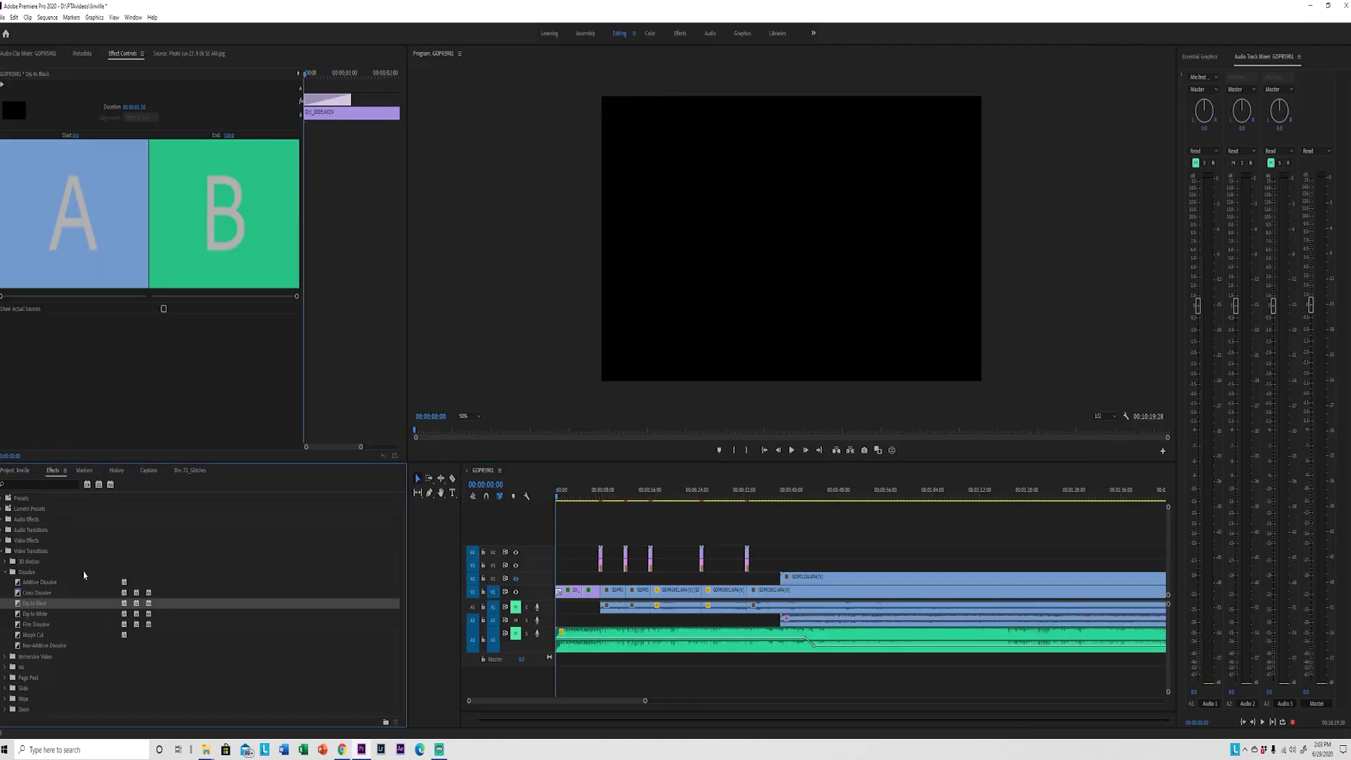
Scrub the opening clip's Dip to Black to 00:00:02:01 and back to the sequence start, and select the music clip.
{"action": "left_click_drag", "start_coordinate": [556, 500], "coordinate": [569, 501]}
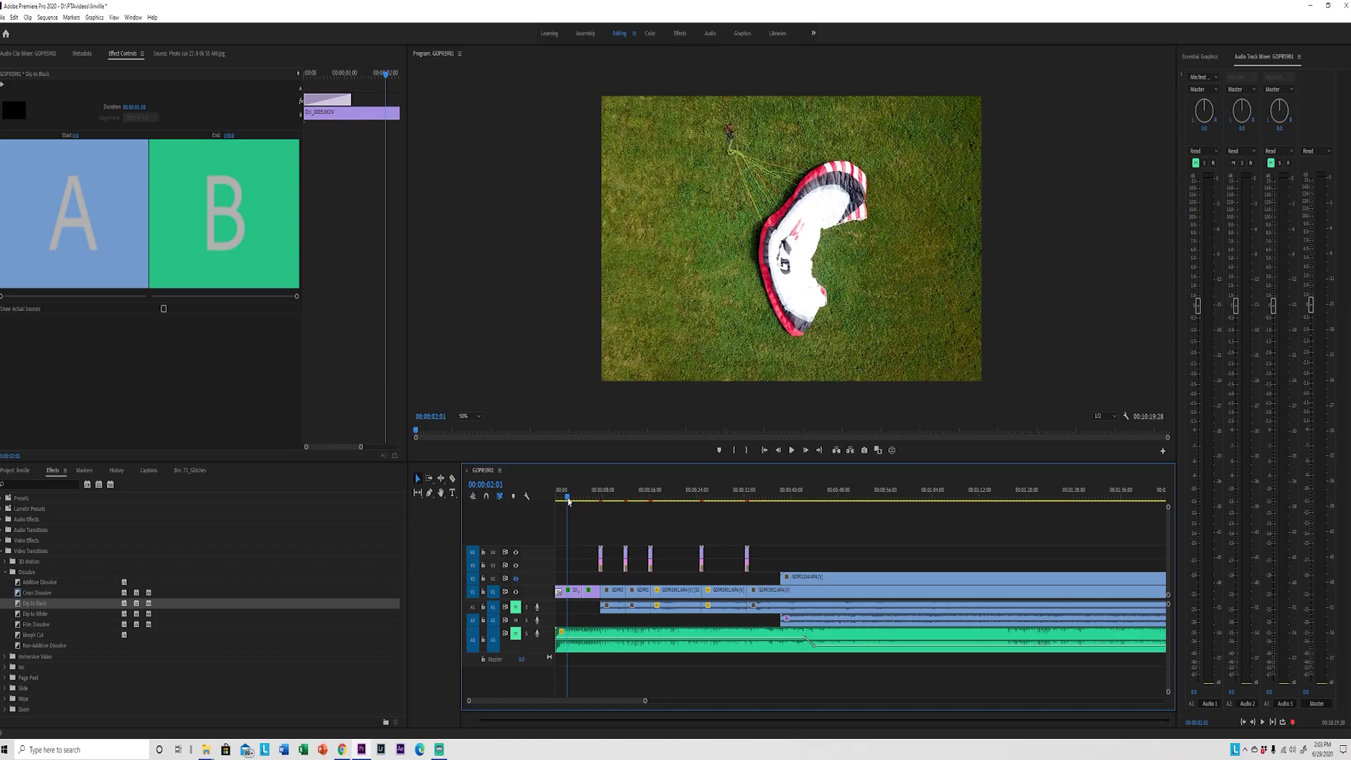
{"action": "left_click_drag", "start_coordinate": [568, 501], "coordinate": [556, 502]}
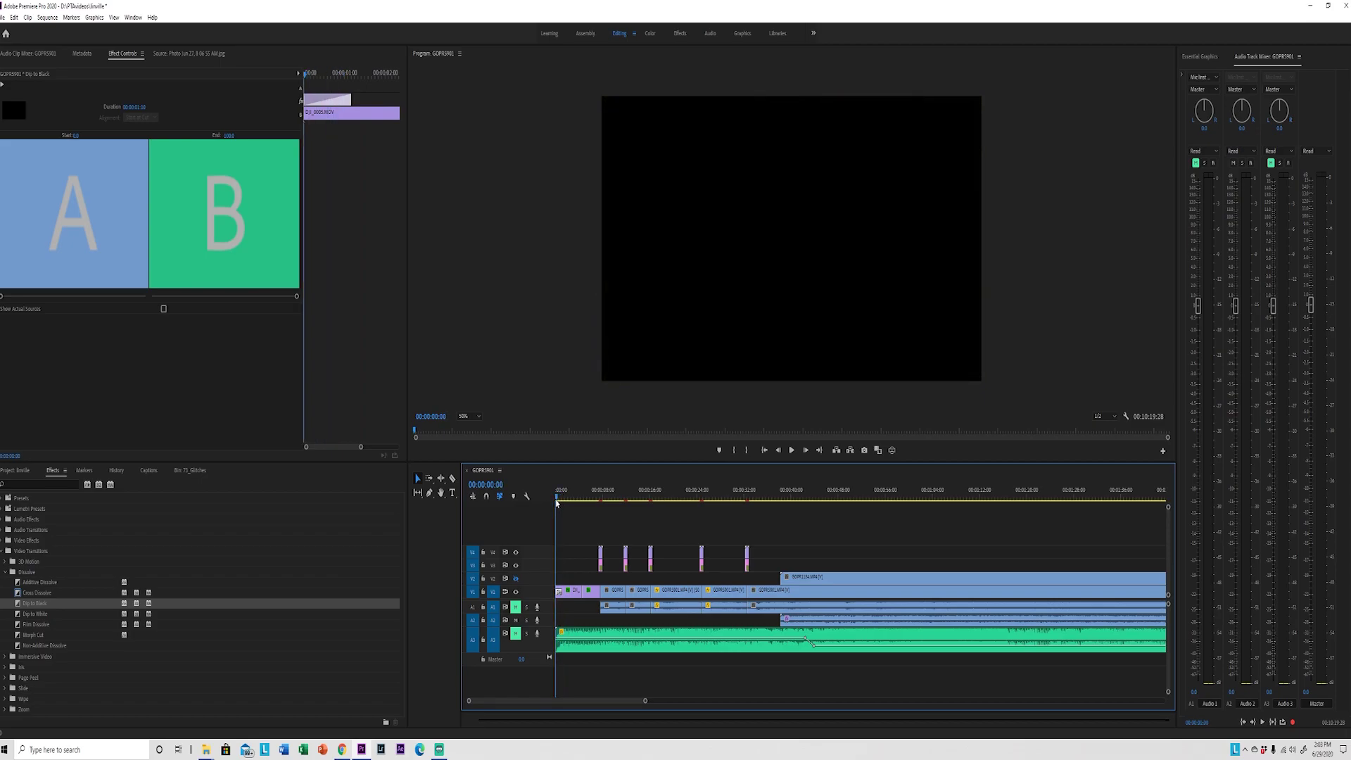
{"action": "left_click", "coordinate": [585, 640]}
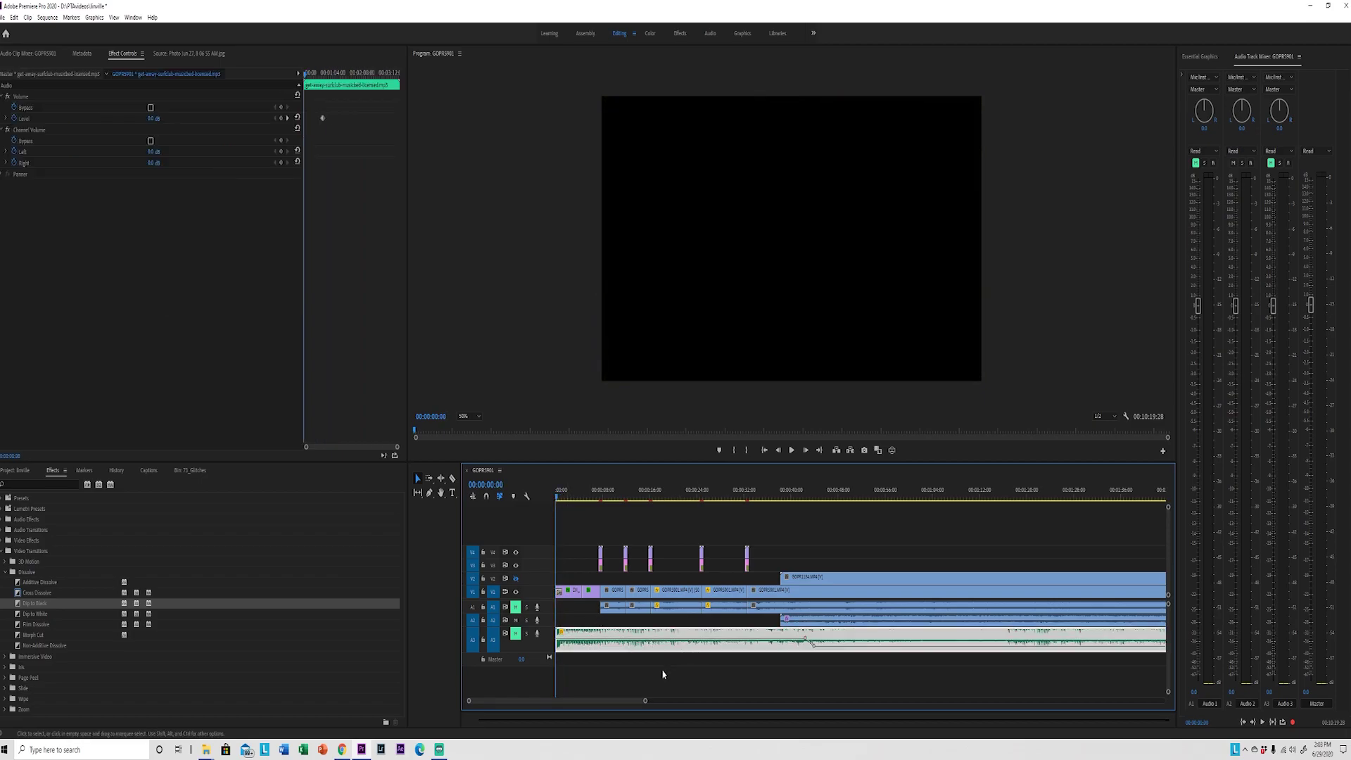
Switch to Chrome to show the song's Musicbed page, and return to Premiere Pro.
{"action": "left_click", "coordinate": [342, 750]}
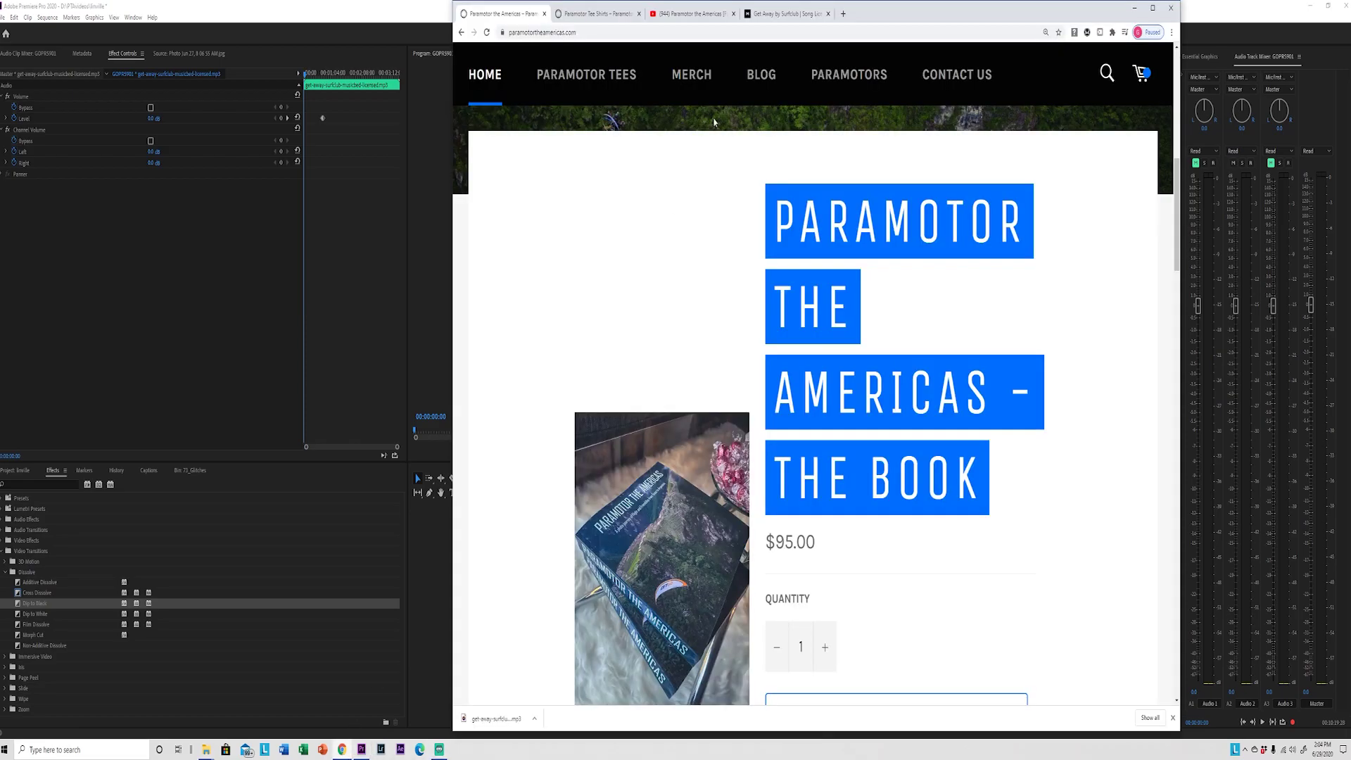
{"action": "left_click", "coordinate": [765, 15]}
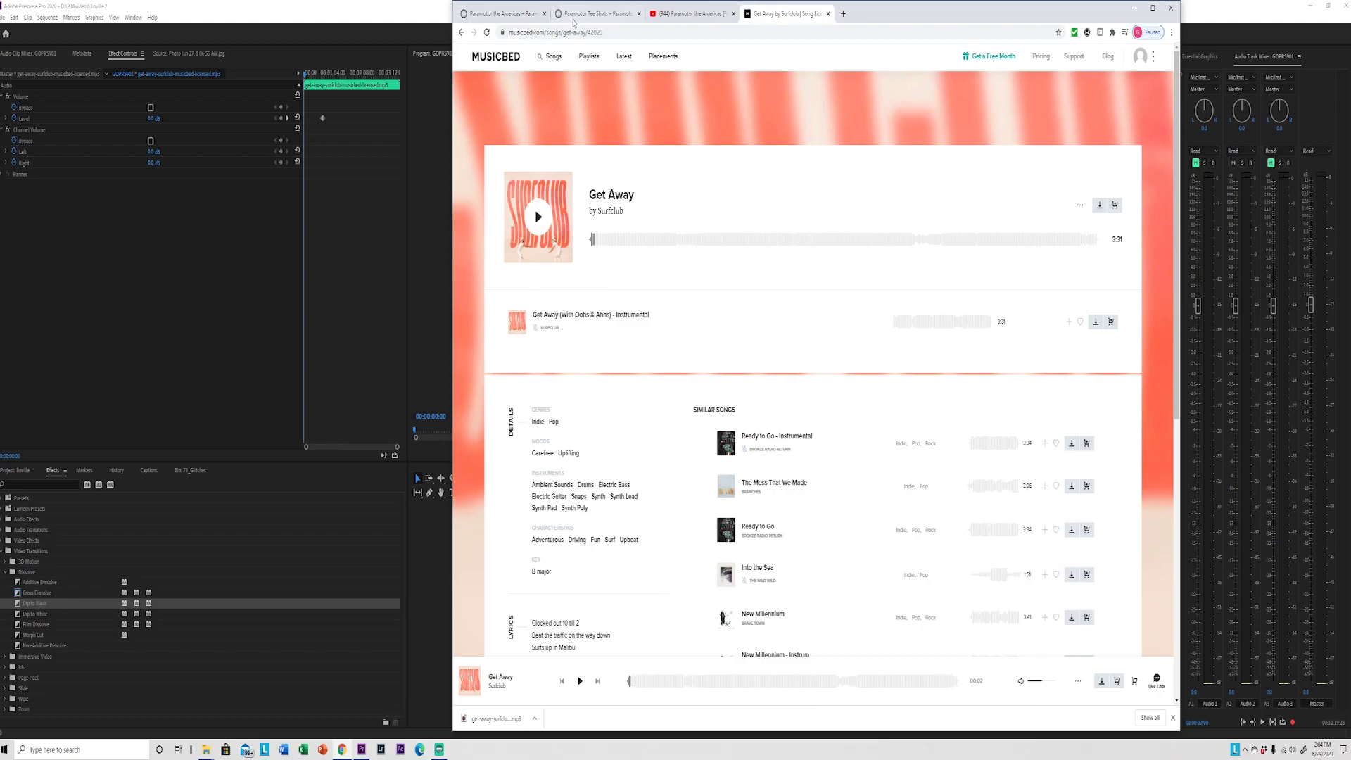
{"action": "left_click", "coordinate": [425, 15]}
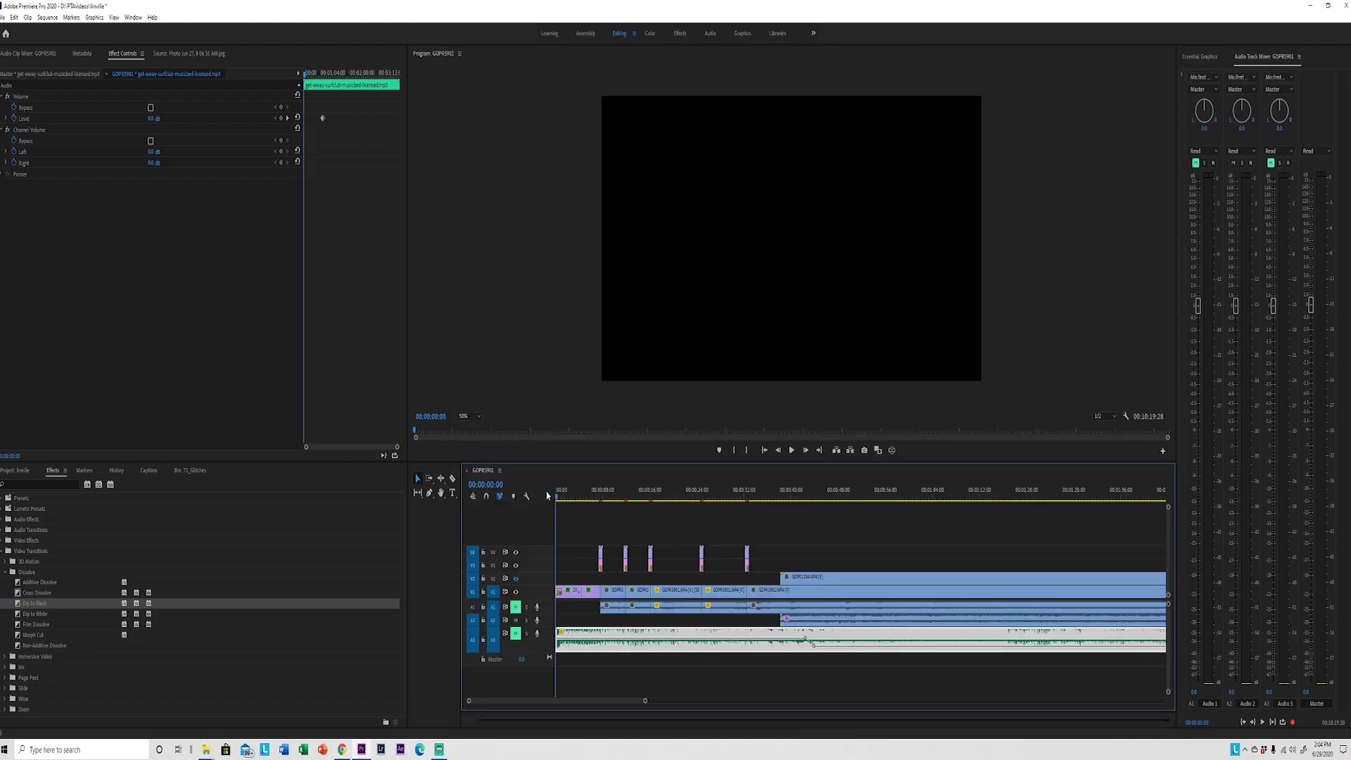
Unmute the music track and play the opening from the sequence start to about 00:00:12:48.
{"action": "key", "text": "space"}
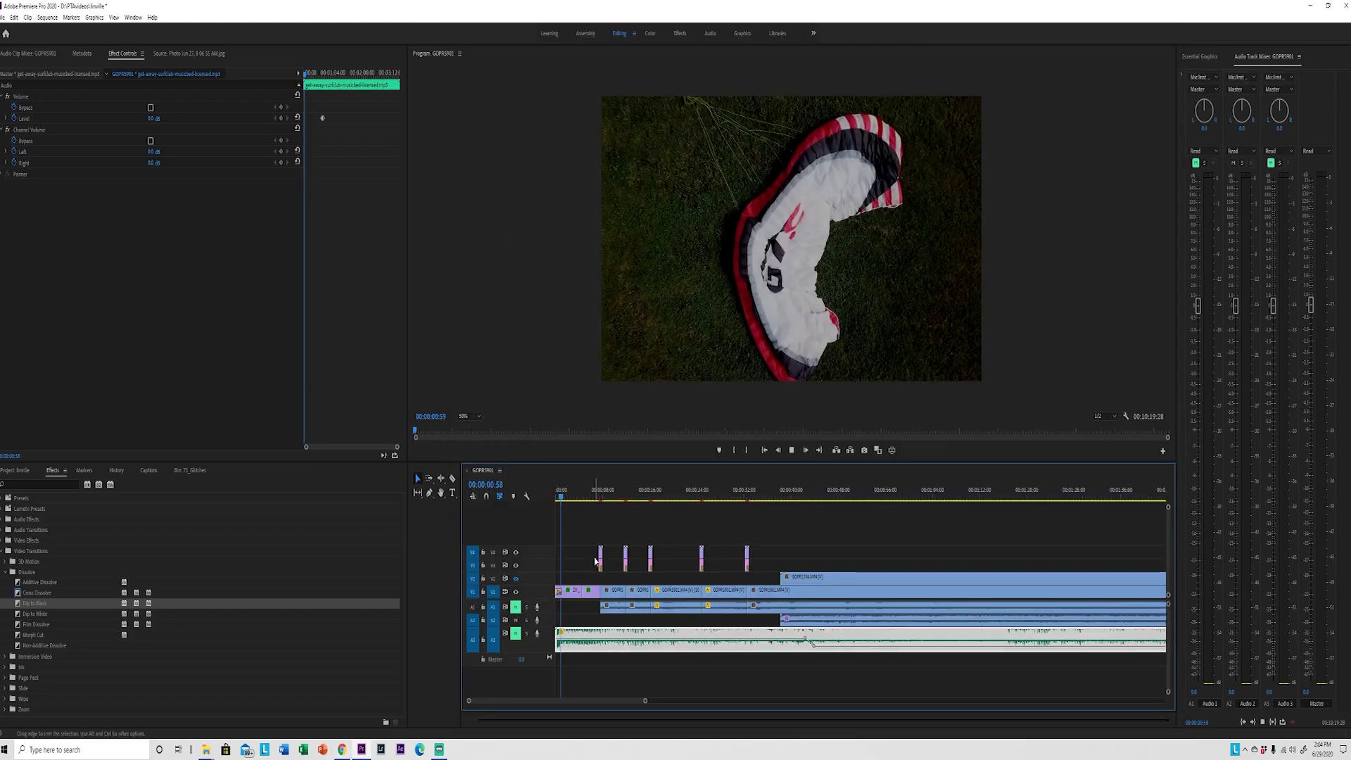
{"action": "left_click", "coordinate": [515, 633]}
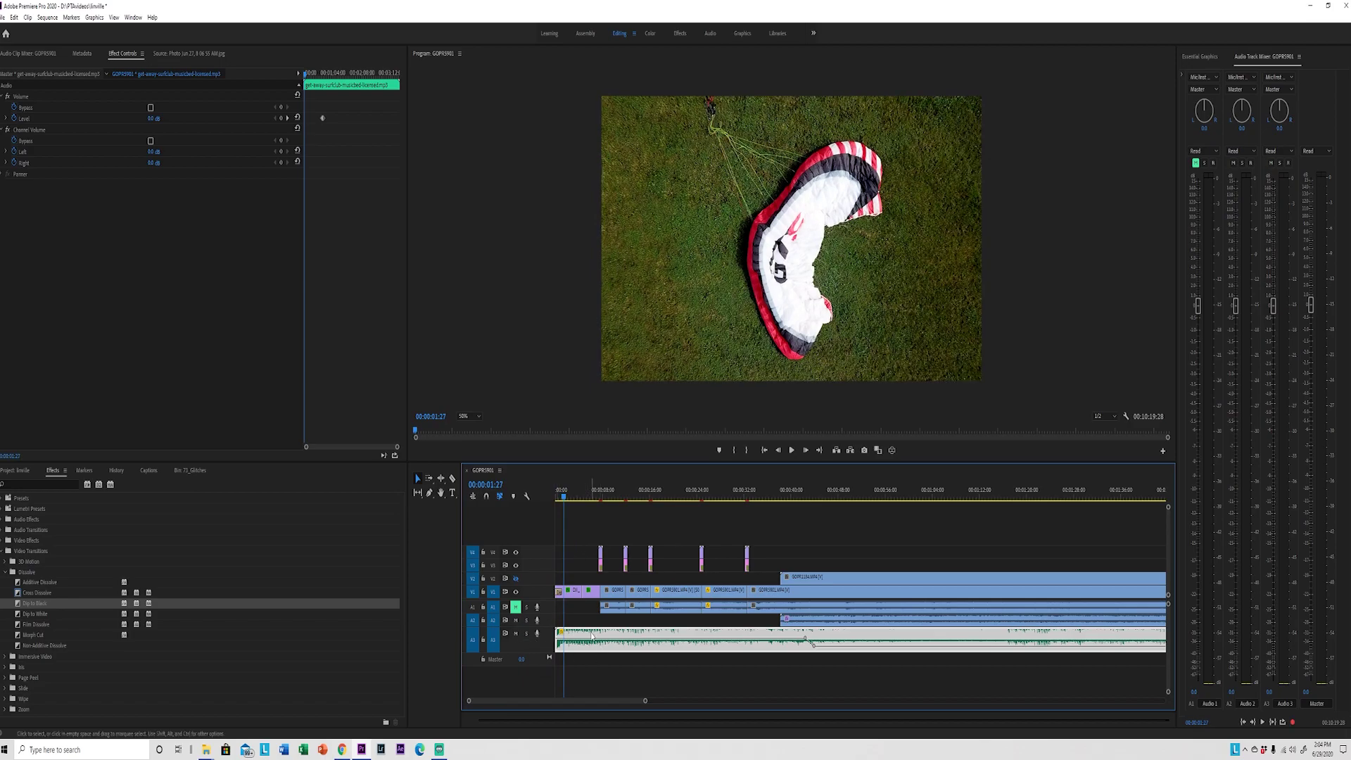
{"action": "key", "text": "Home"}
{"action": "key", "text": "space"}
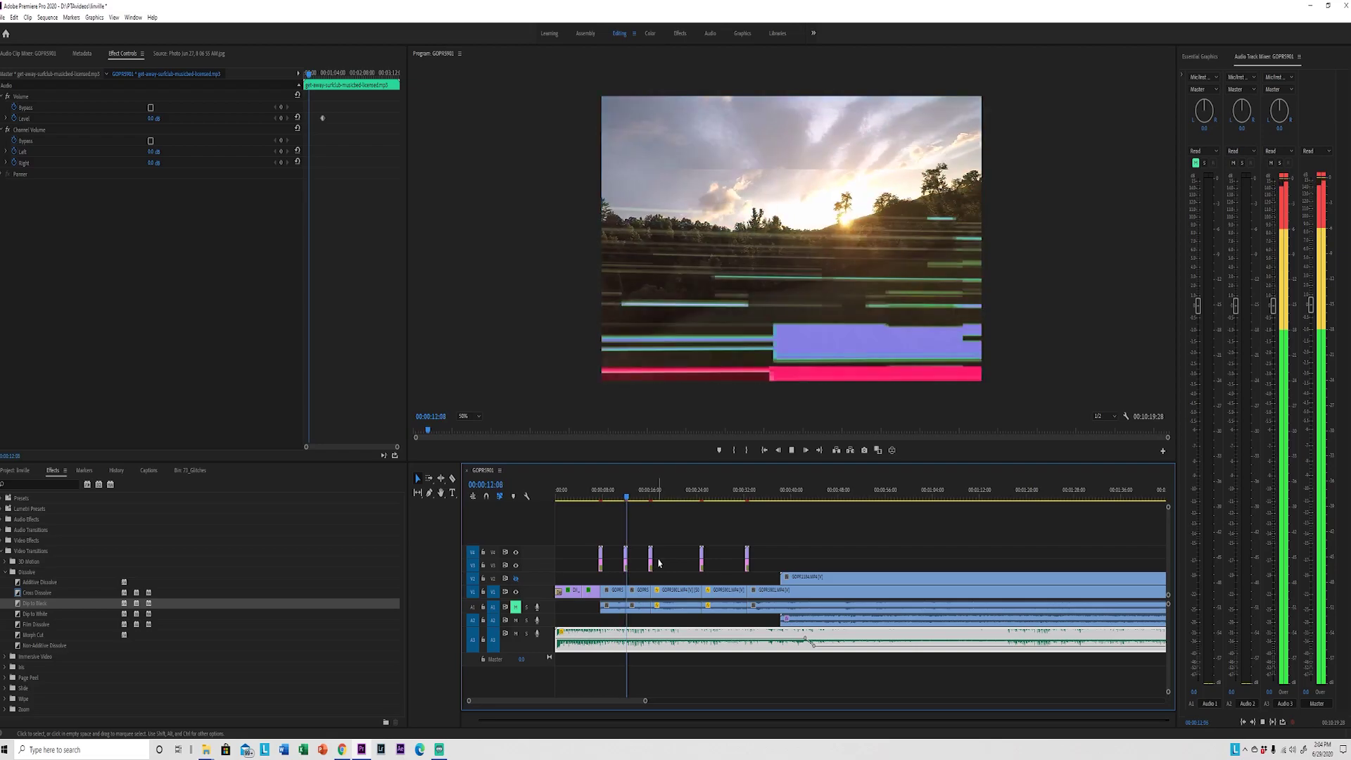
{"action": "key", "text": "space"}
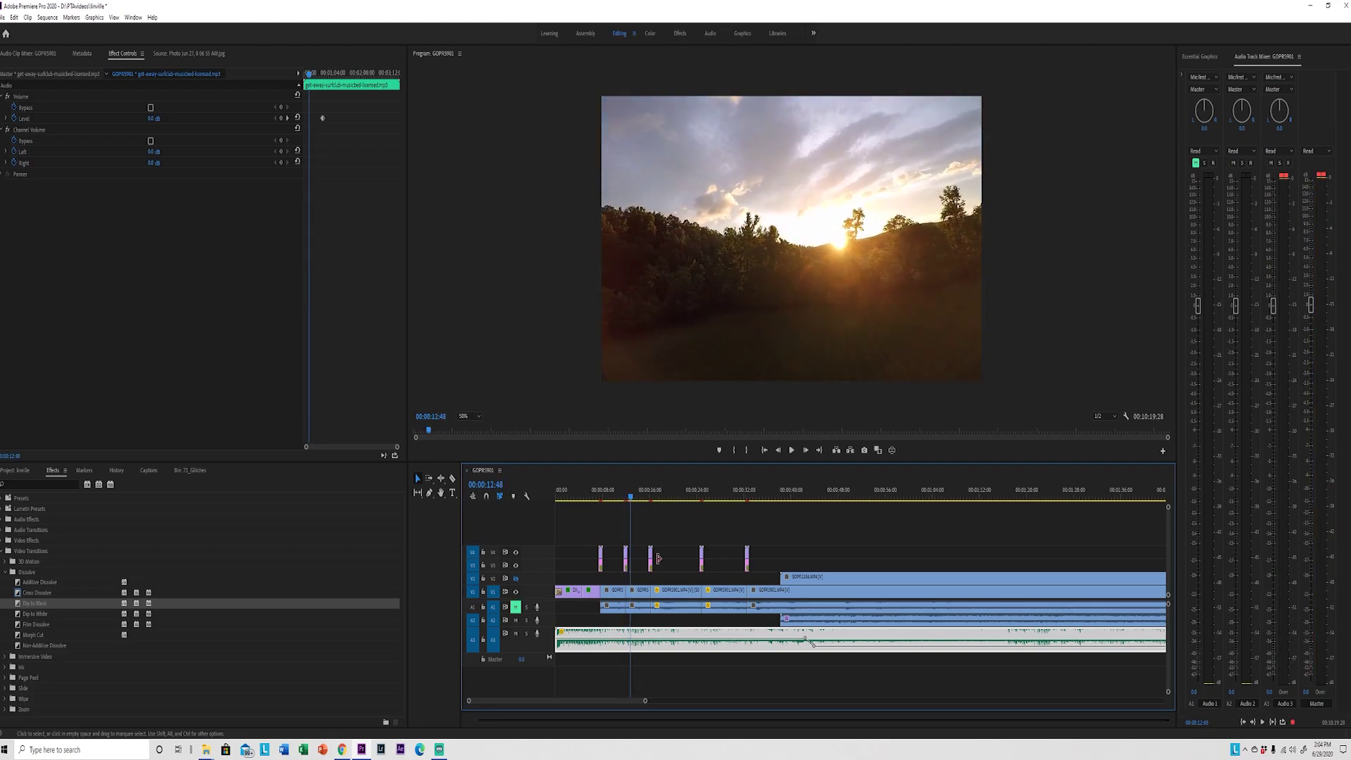
Move the playhead to the first glitch transition at 00:00:07:44 and show the bin of glitch transitions.
{"action": "left_click", "coordinate": [603, 498]}
{"action": "left_click", "coordinate": [601, 497]}
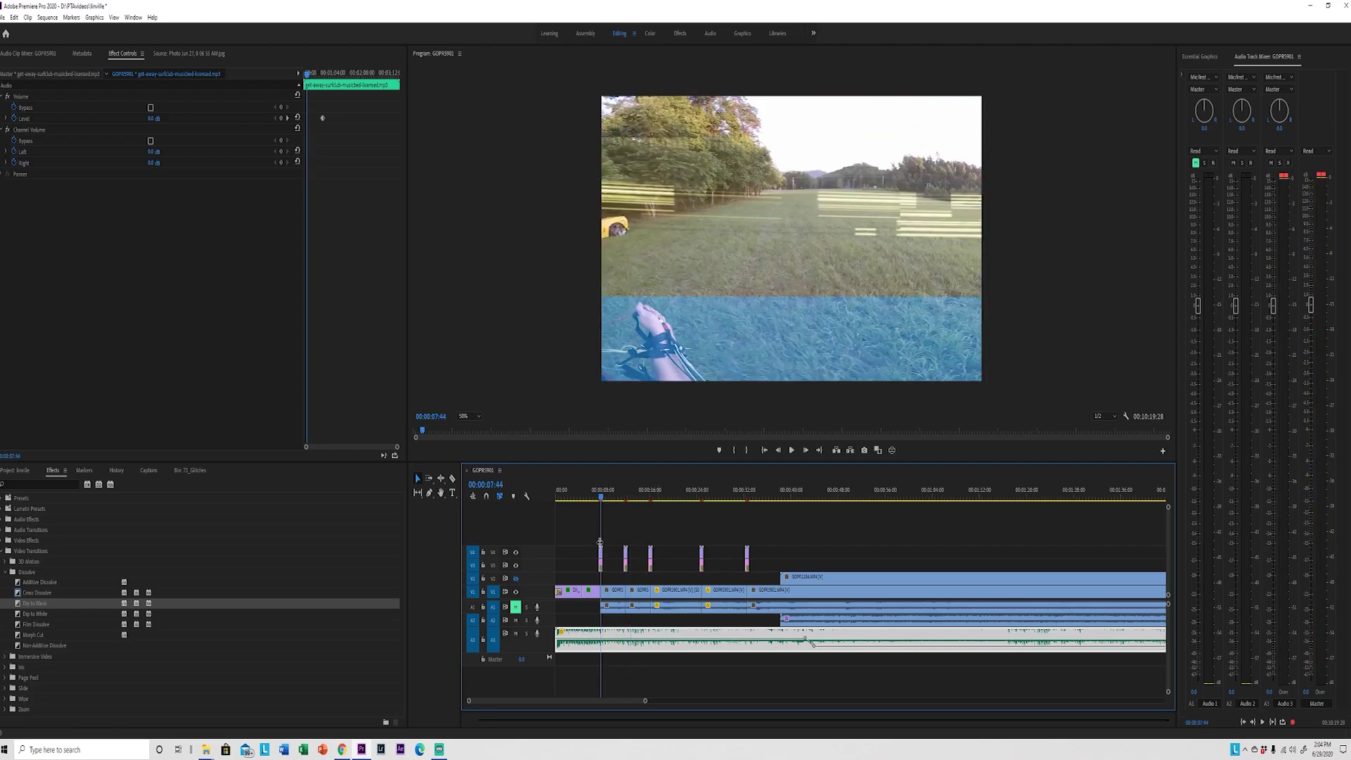
{"action": "left_click", "coordinate": [202, 471]}
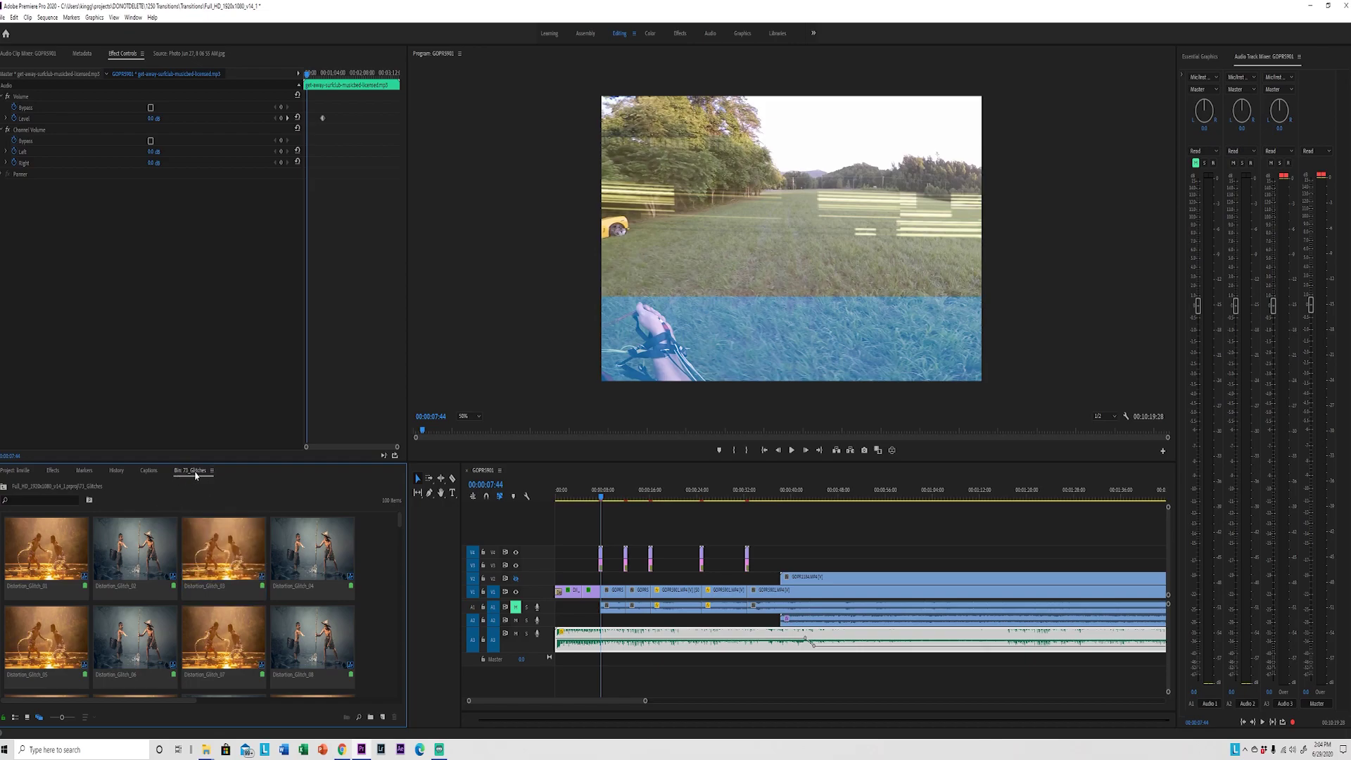
{"action": "mouse_move", "coordinate": [400, 521]}
{"action": "left_mouse_down"}
{"action": "mouse_move", "coordinate": [413, 690]}
{"action": "mouse_move", "coordinate": [410, 513]}
{"action": "left_mouse_up"}
Play the first glitch transition from about 00:00:07:48 to 00:00:11:05.
{"action": "left_click", "coordinate": [601, 500]}
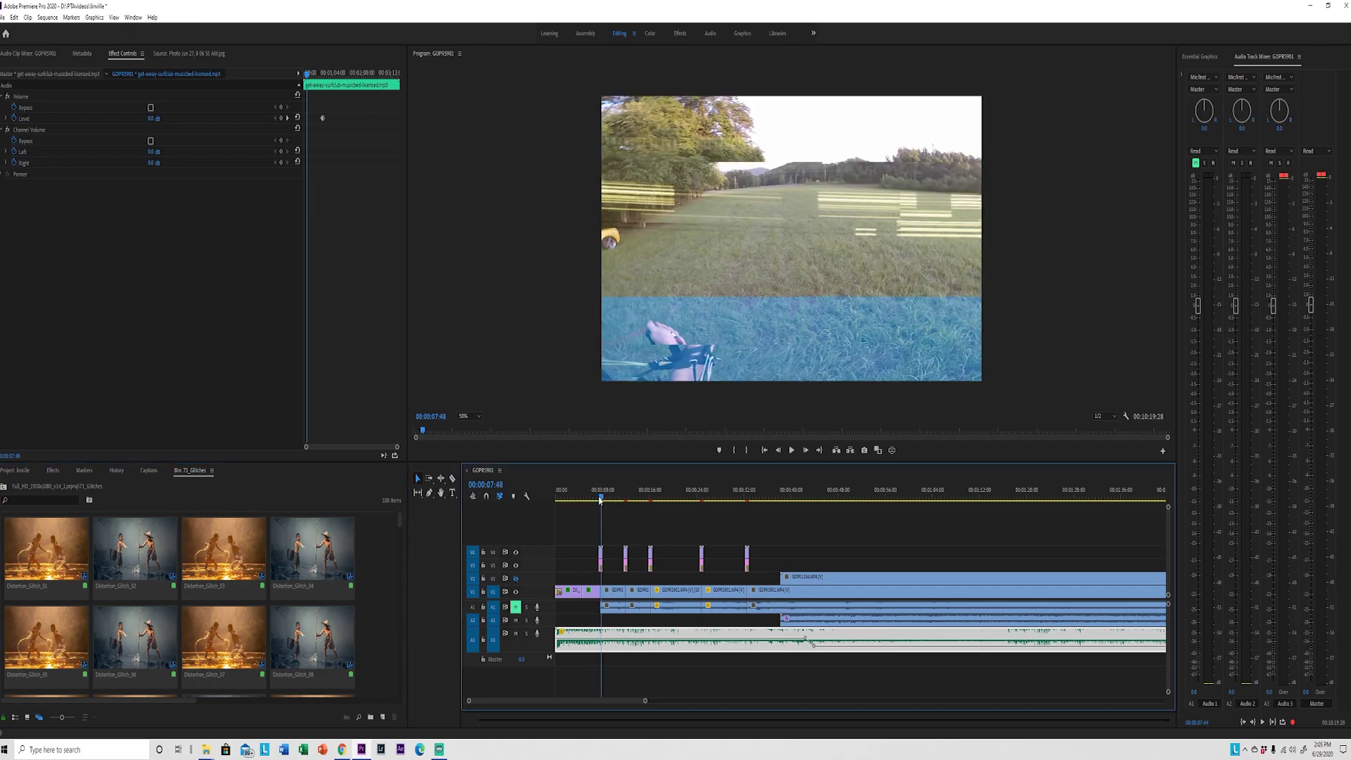
{"action": "left_click_drag", "start_coordinate": [600, 500], "coordinate": [600, 501]}
{"action": "key", "text": "space"}
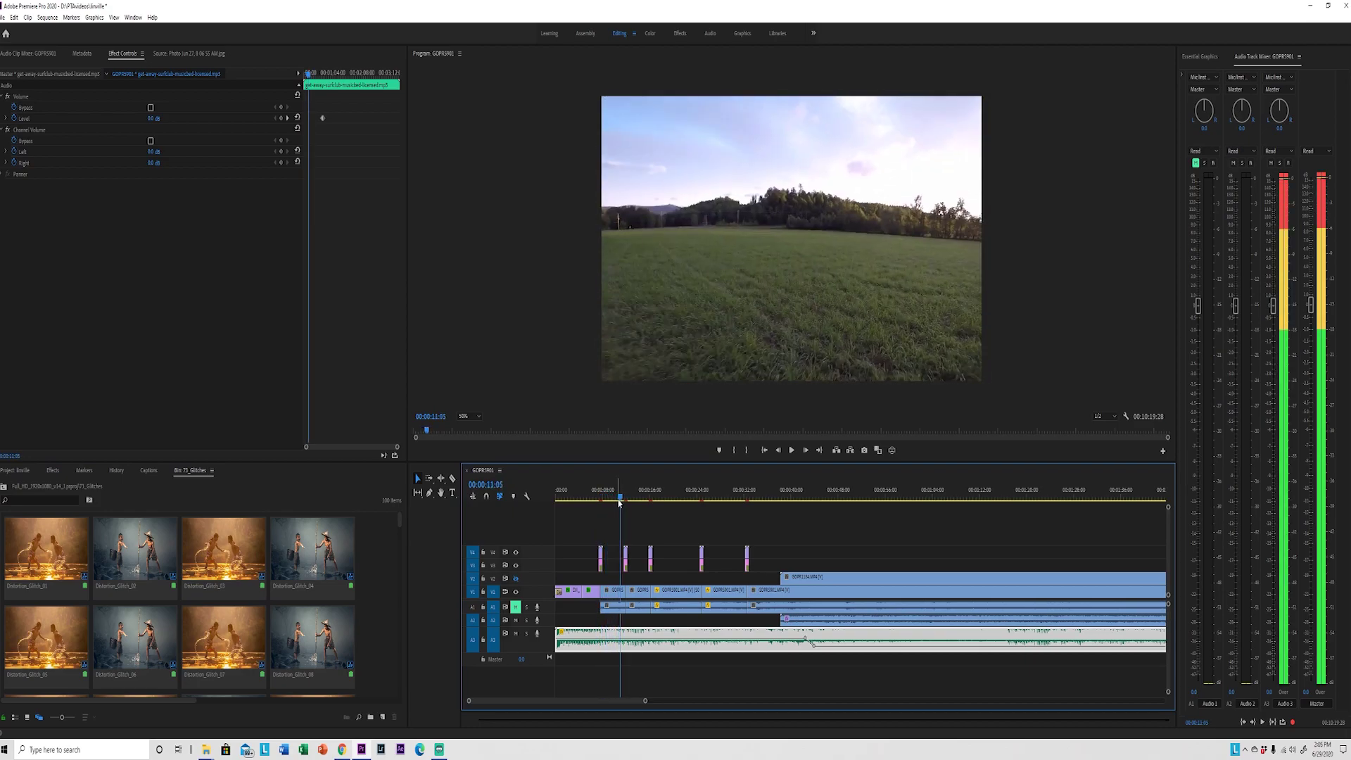
Show the project's own media list and return to the glitch transitions bin.
{"action": "left_click", "coordinate": [277, 546]}
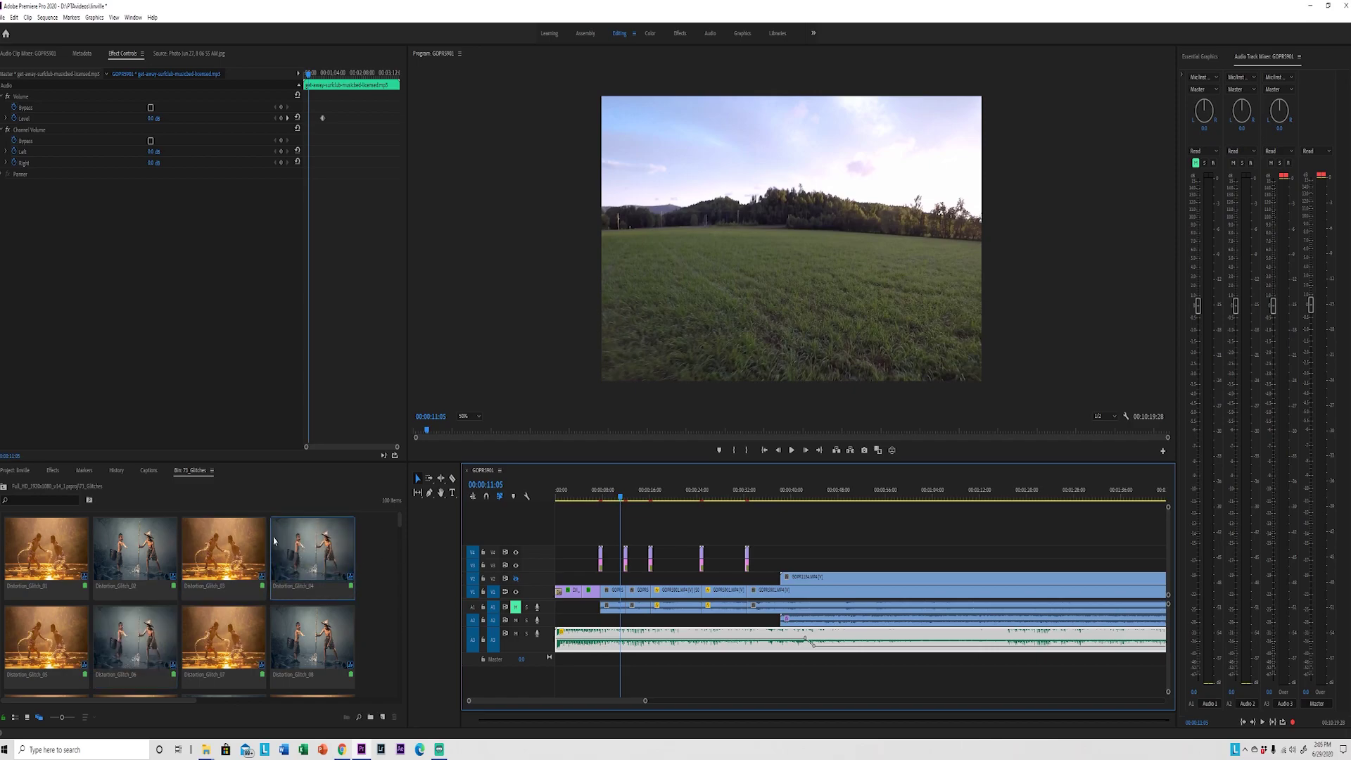
{"action": "left_click", "coordinate": [22, 471]}
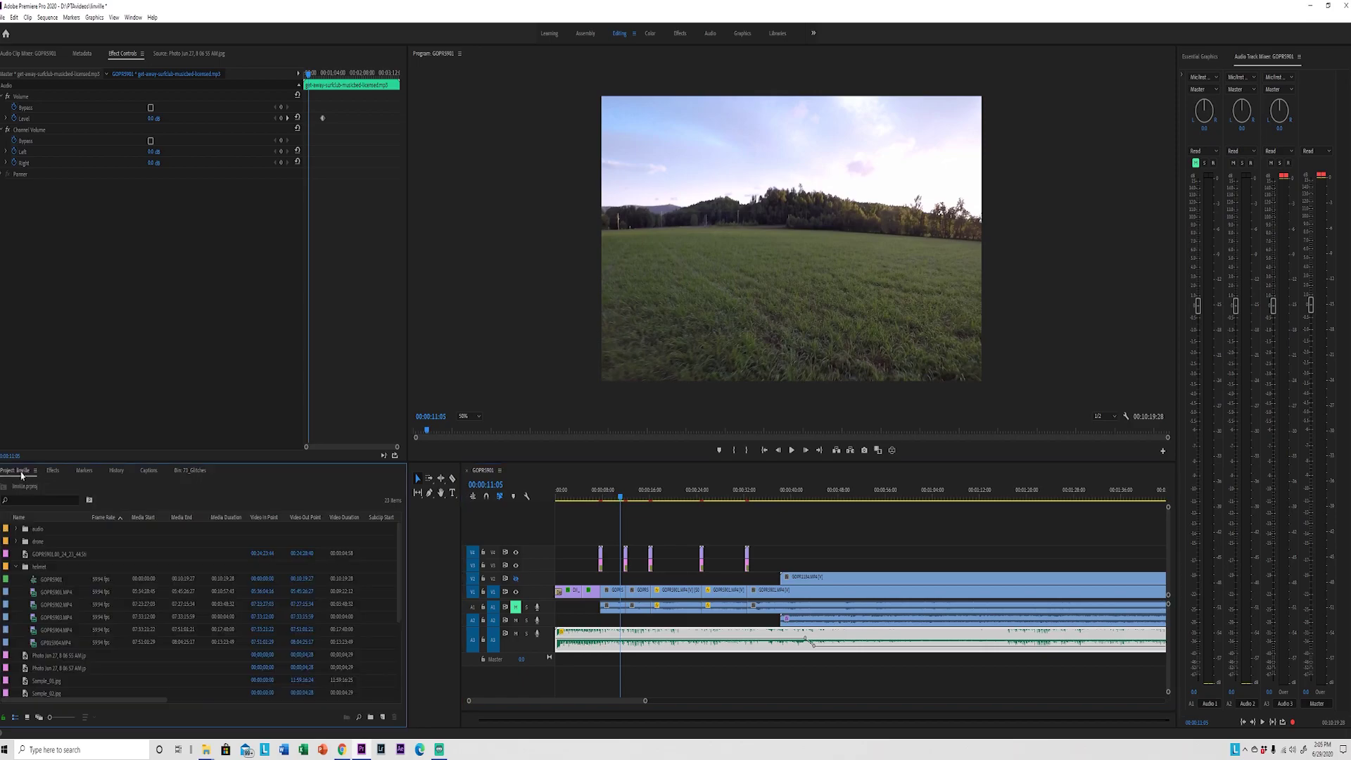
{"action": "left_click", "coordinate": [189, 470]}
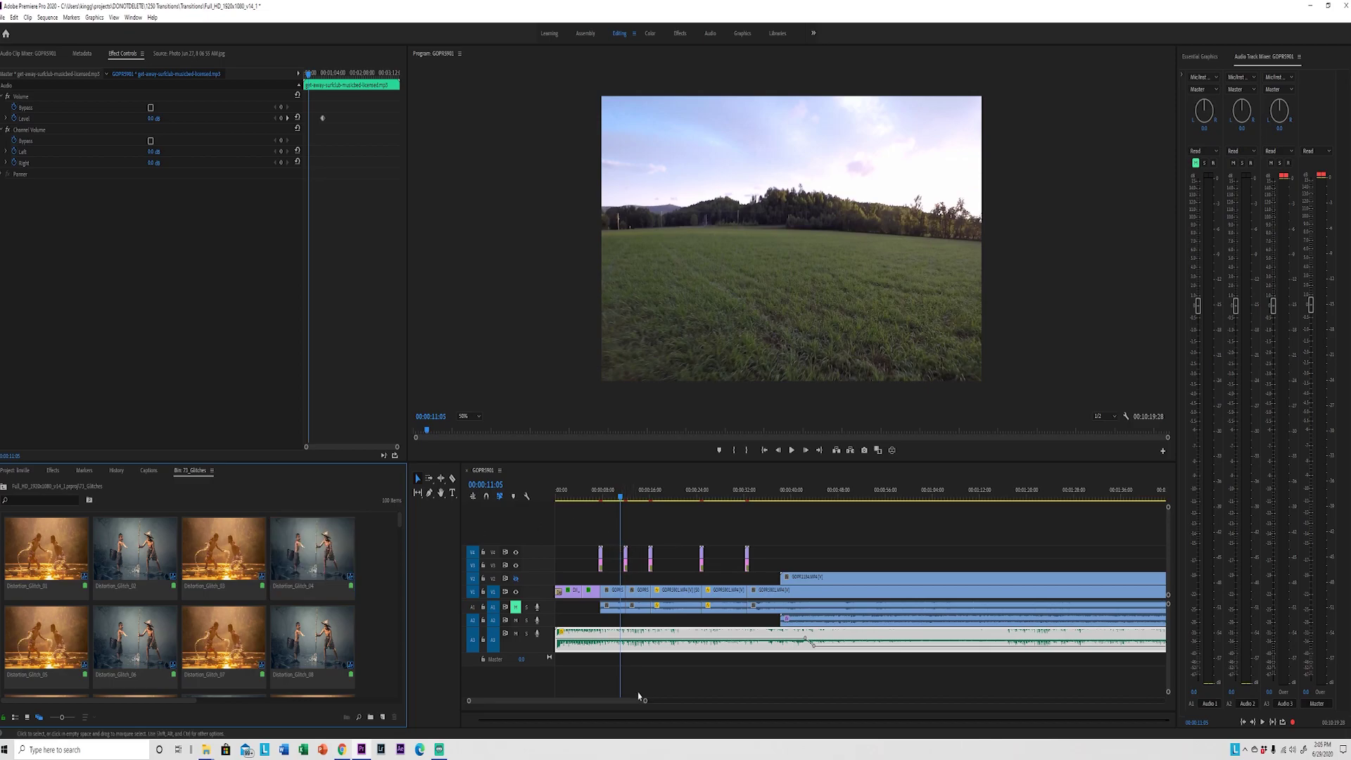
Examine the stacked glitch clips over the first cut and play that transition from 00:00:07:23.
{"action": "left_click_drag", "start_coordinate": [645, 701], "coordinate": [585, 700]}
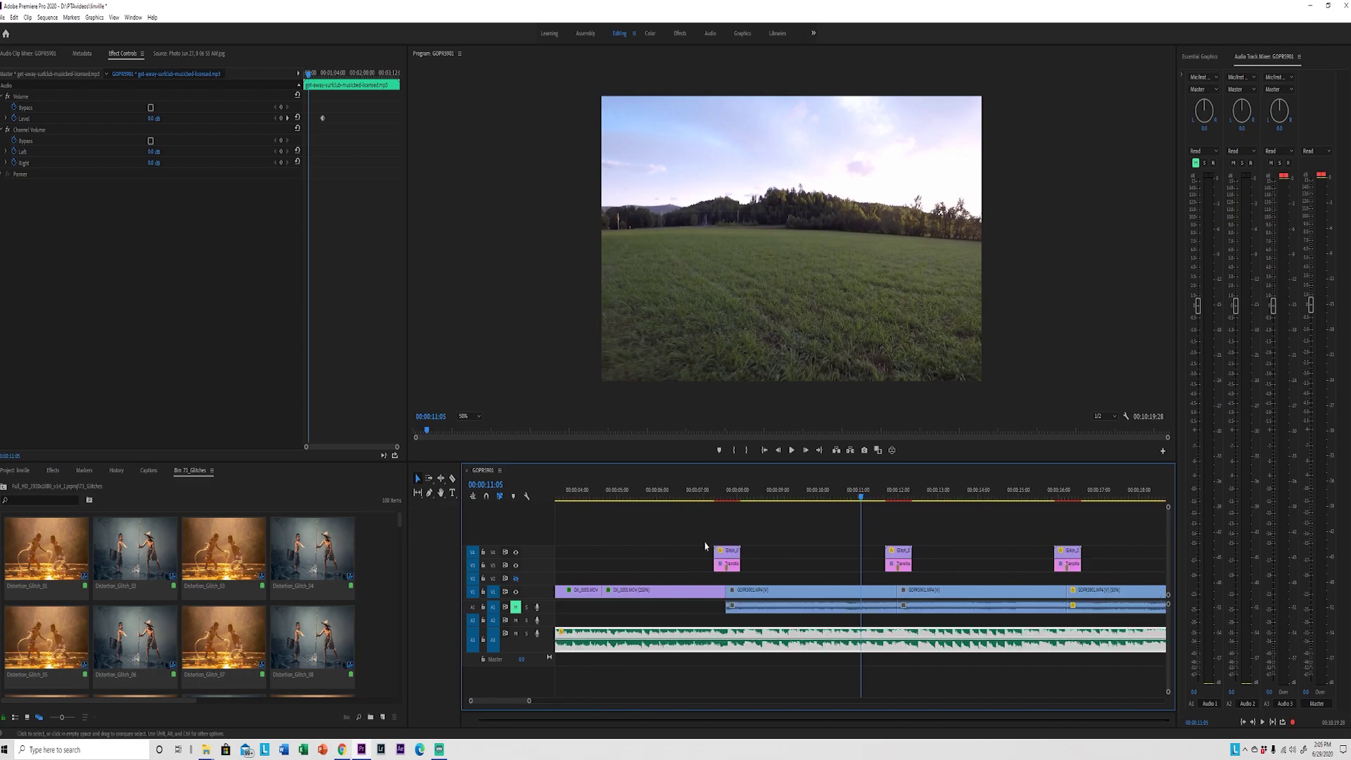
{"action": "left_click", "coordinate": [696, 577]}
{"action": "left_click", "coordinate": [715, 496]}
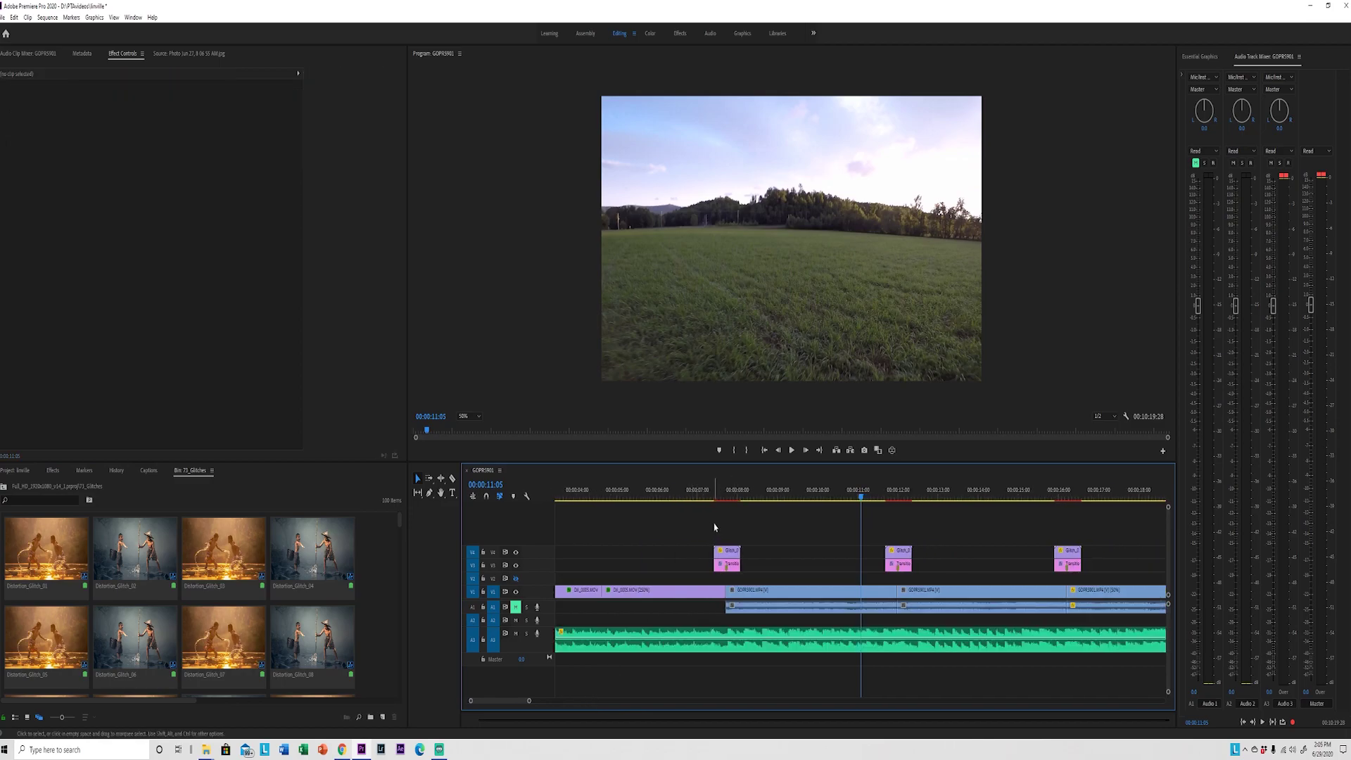
{"action": "mouse_move", "coordinate": [715, 497]}
{"action": "left_mouse_down"}
{"action": "mouse_move", "coordinate": [742, 499]}
{"action": "mouse_move", "coordinate": [713, 498]}
{"action": "left_mouse_up"}
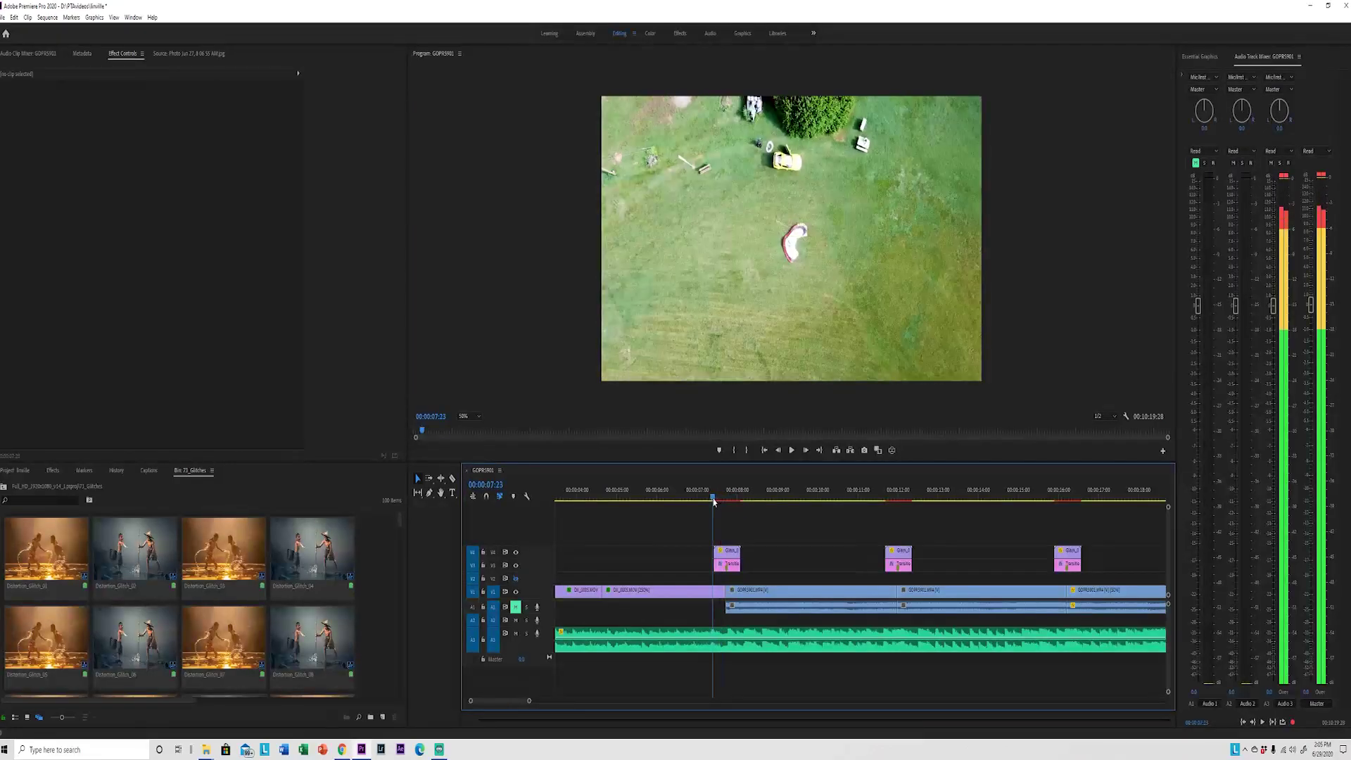
{"action": "key", "text": "space"}
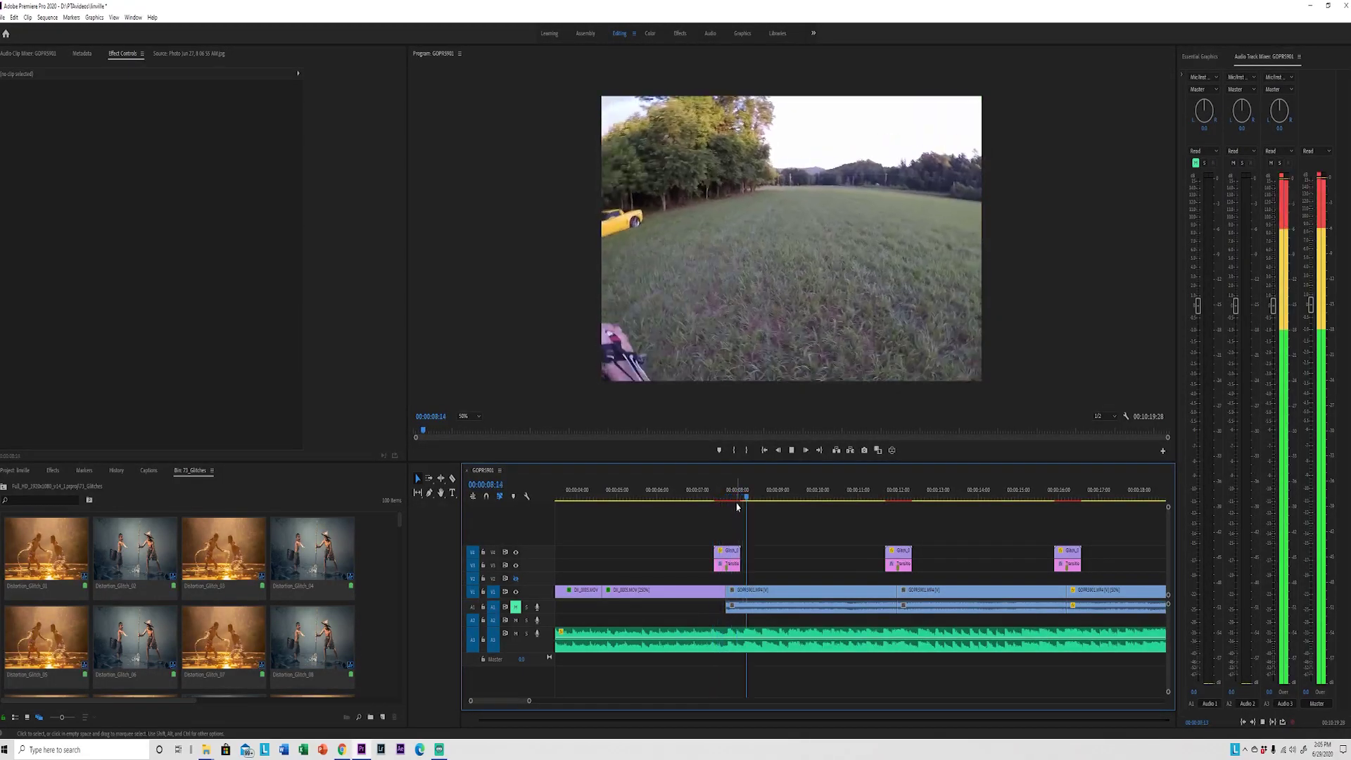
{"action": "key", "text": "space"}
Place the playhead at about 00:00:37:09, just before the long dialogue clip starts, and play the sequence from there.
{"action": "left_click_drag", "start_coordinate": [529, 700], "coordinate": [636, 700]}
{"action": "left_click_drag", "start_coordinate": [609, 498], "coordinate": [616, 501]}
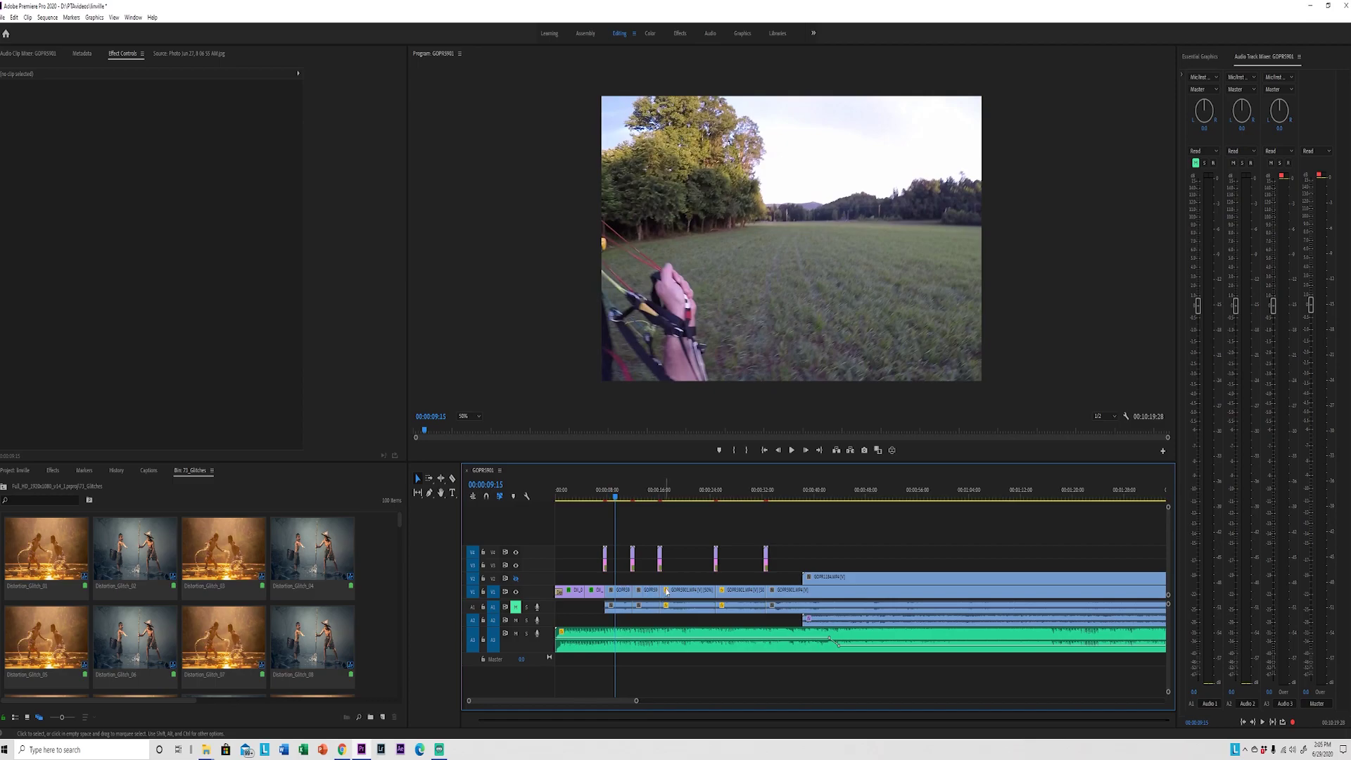
{"action": "left_click_drag", "start_coordinate": [638, 700], "coordinate": [685, 700]}
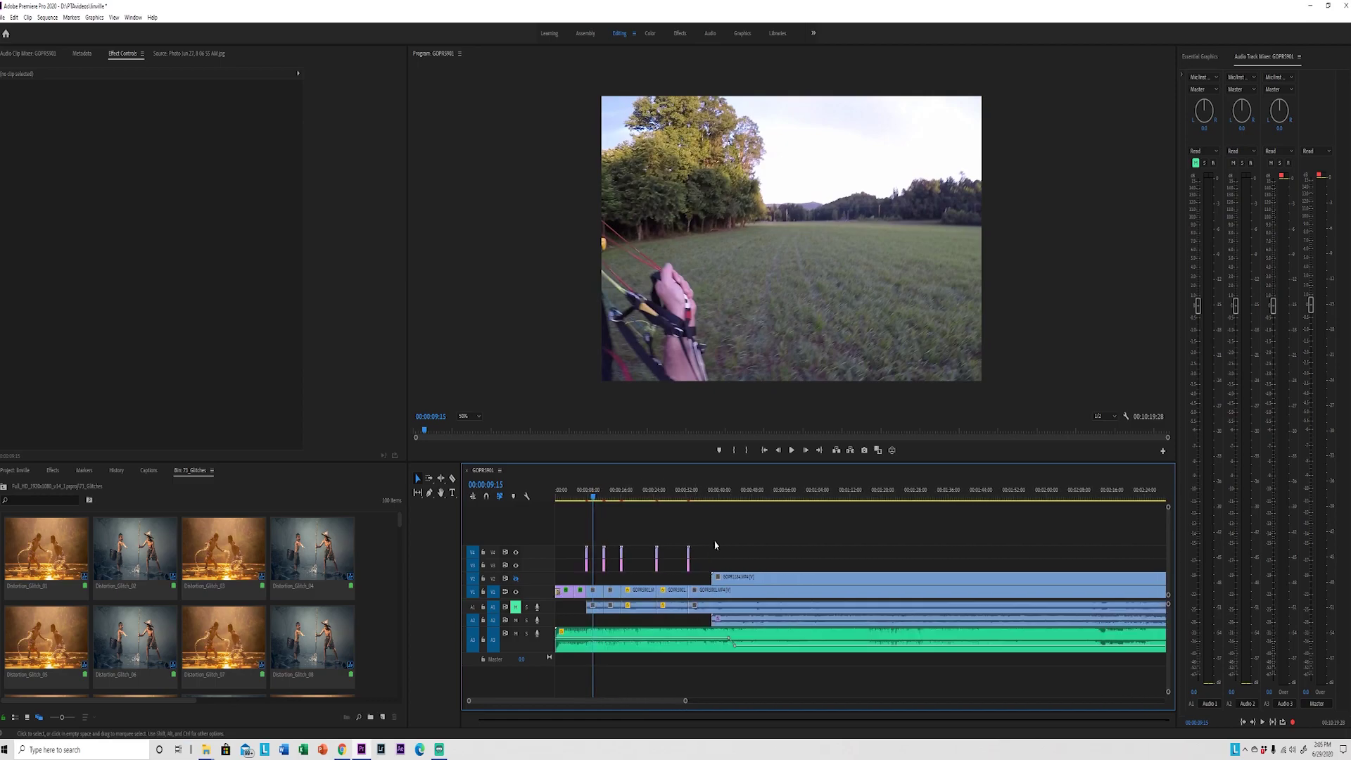
{"action": "left_click", "coordinate": [707, 497]}
{"action": "left_click_drag", "start_coordinate": [708, 497], "coordinate": [709, 498]}
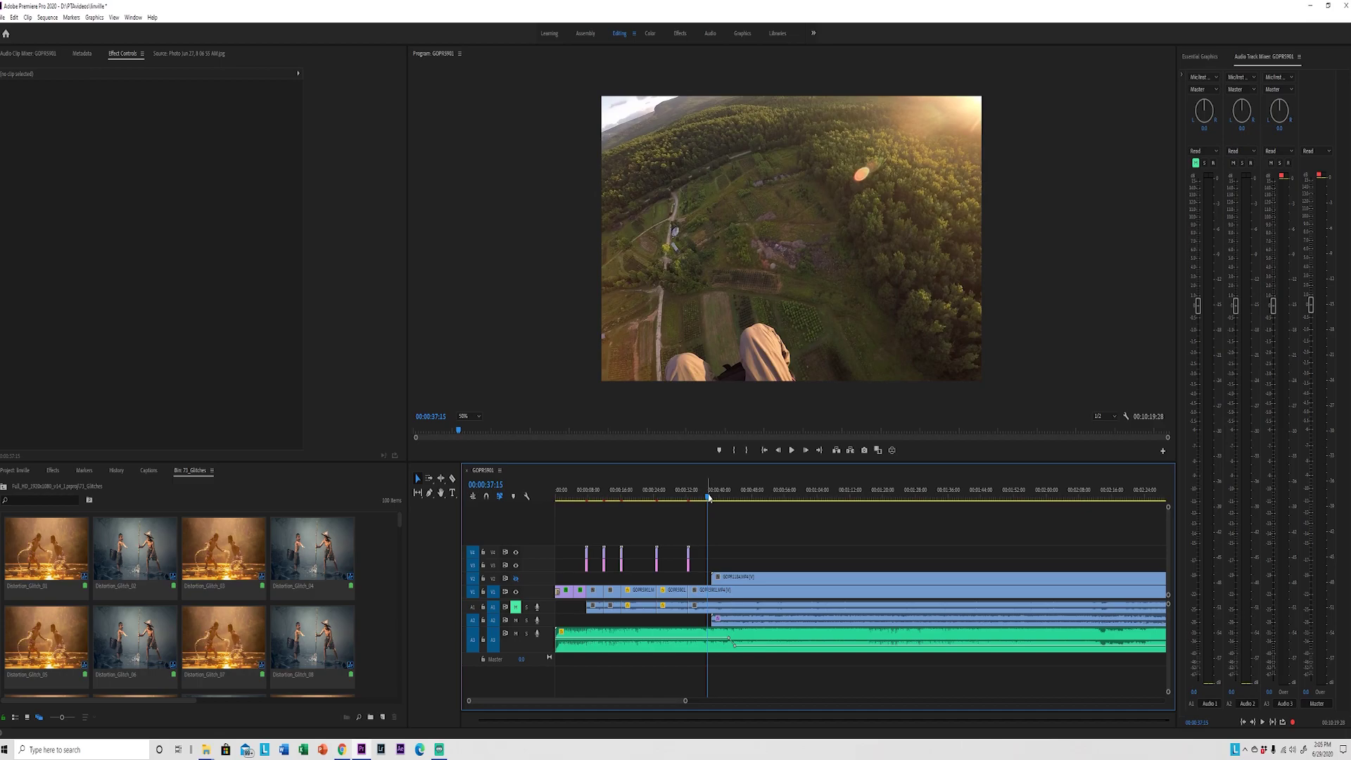
{"action": "left_click_drag", "start_coordinate": [708, 498], "coordinate": [708, 497]}
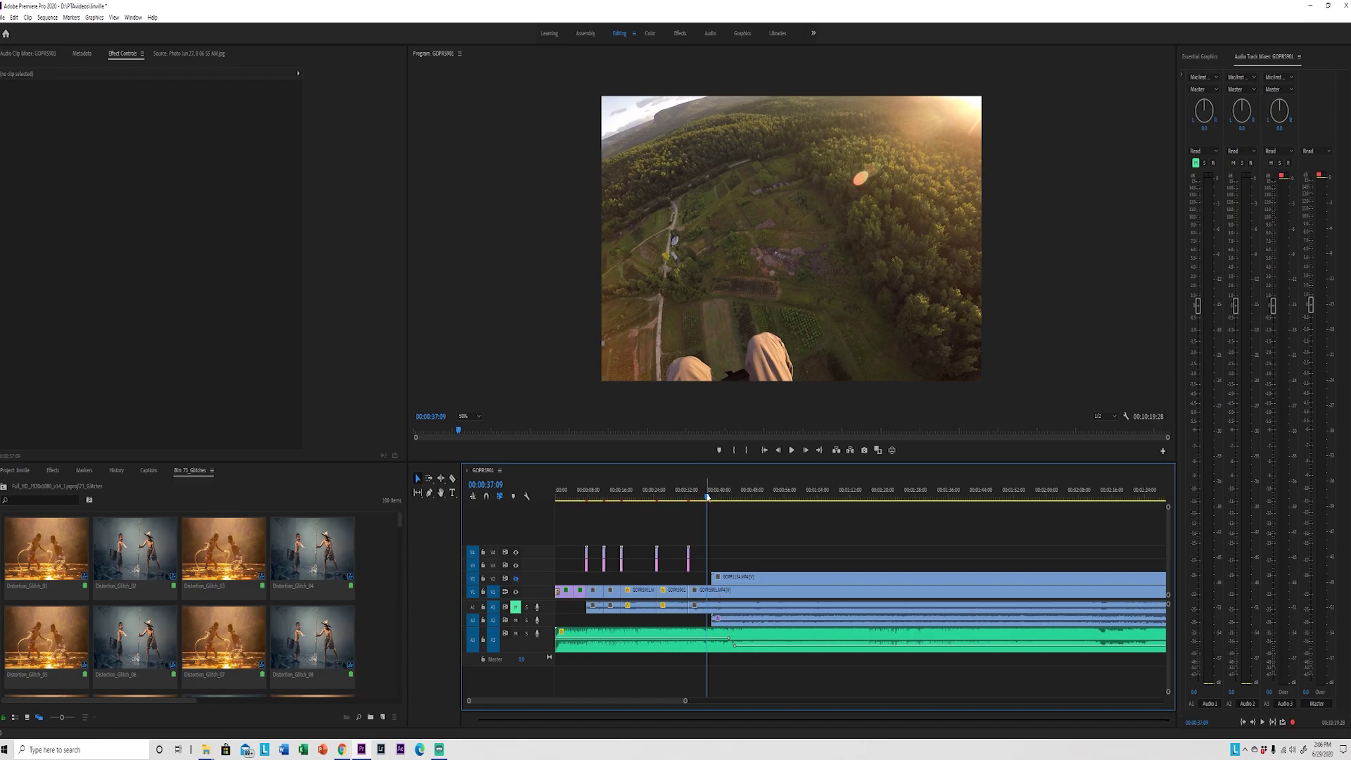
{"action": "left_click", "coordinate": [708, 497]}
{"action": "key", "text": "space"}
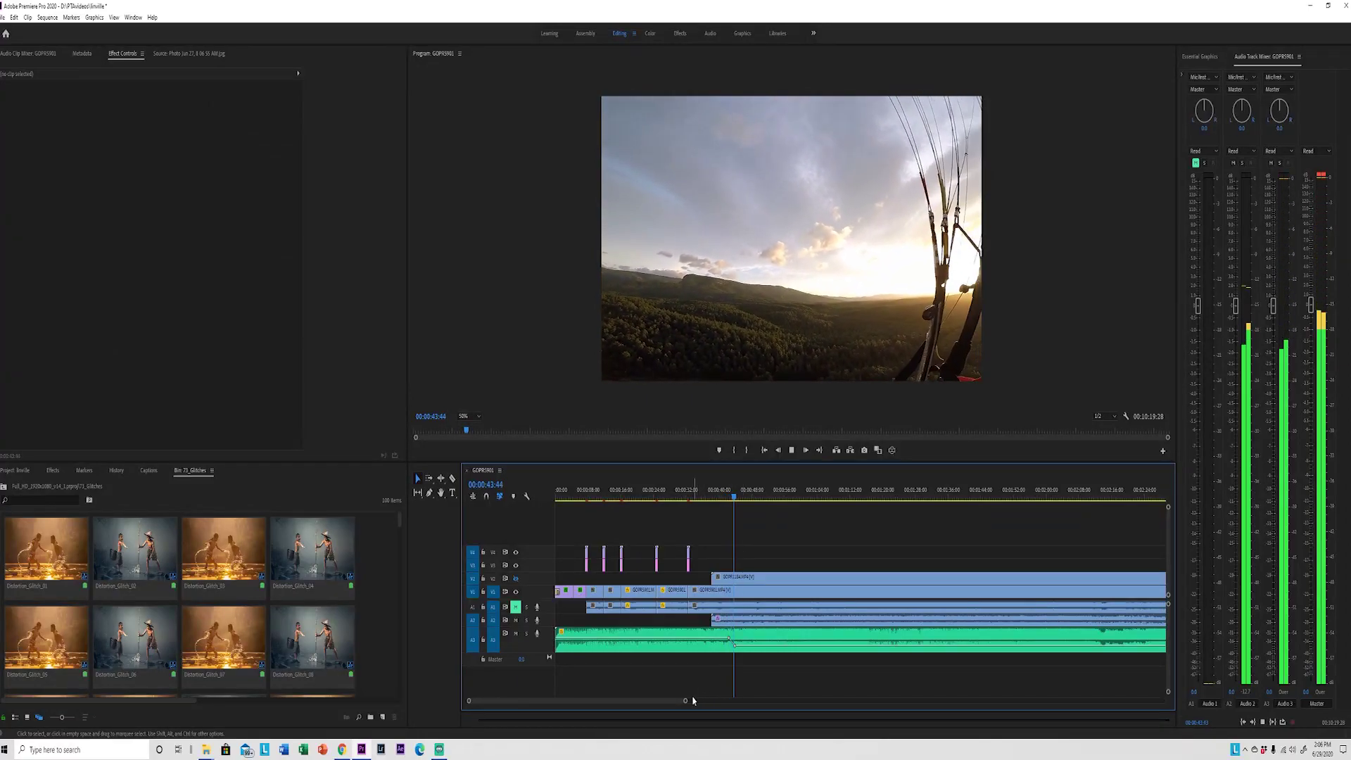
Select the long A2 dialogue clip and play the sequence from 00:00:56:38 to 00:00:58:40 to check its loudness.
{"action": "left_click_drag", "start_coordinate": [684, 700], "coordinate": [841, 718]}
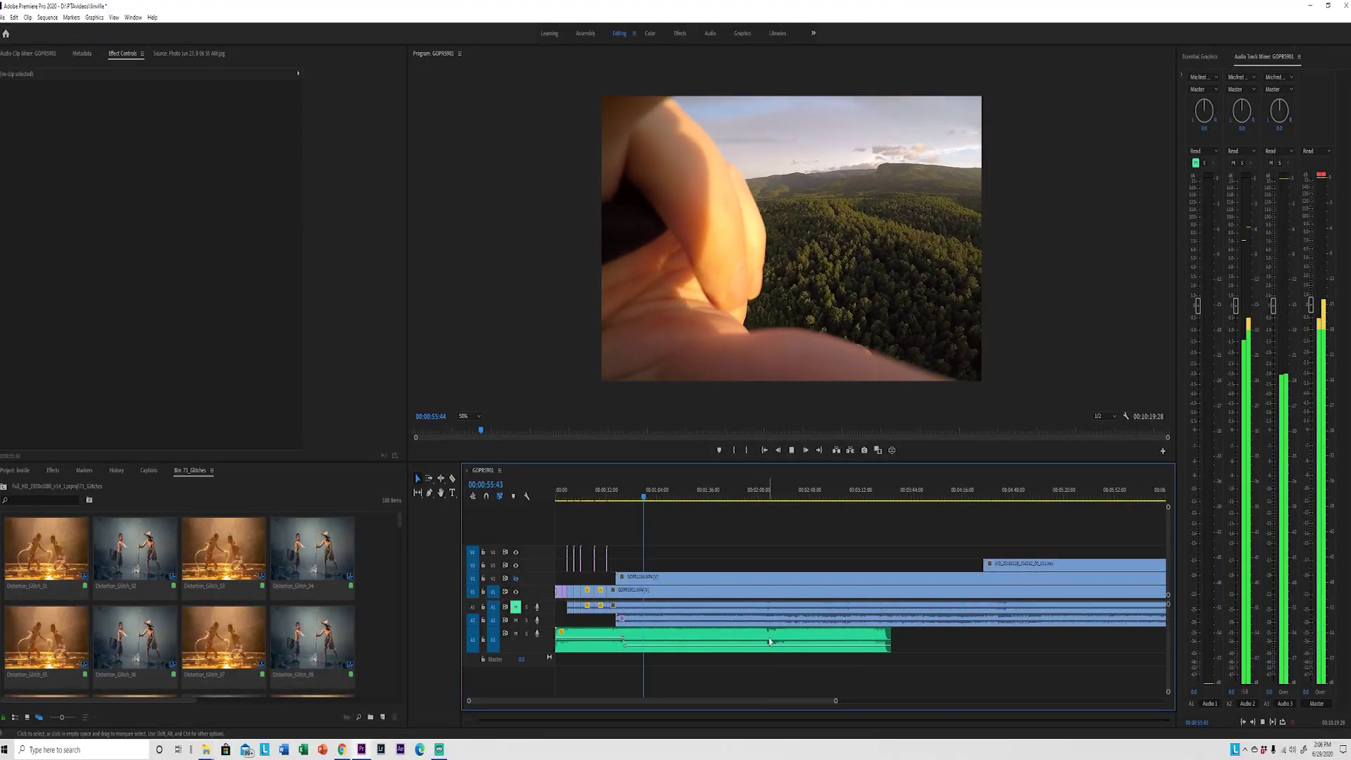
{"action": "left_click", "coordinate": [698, 624]}
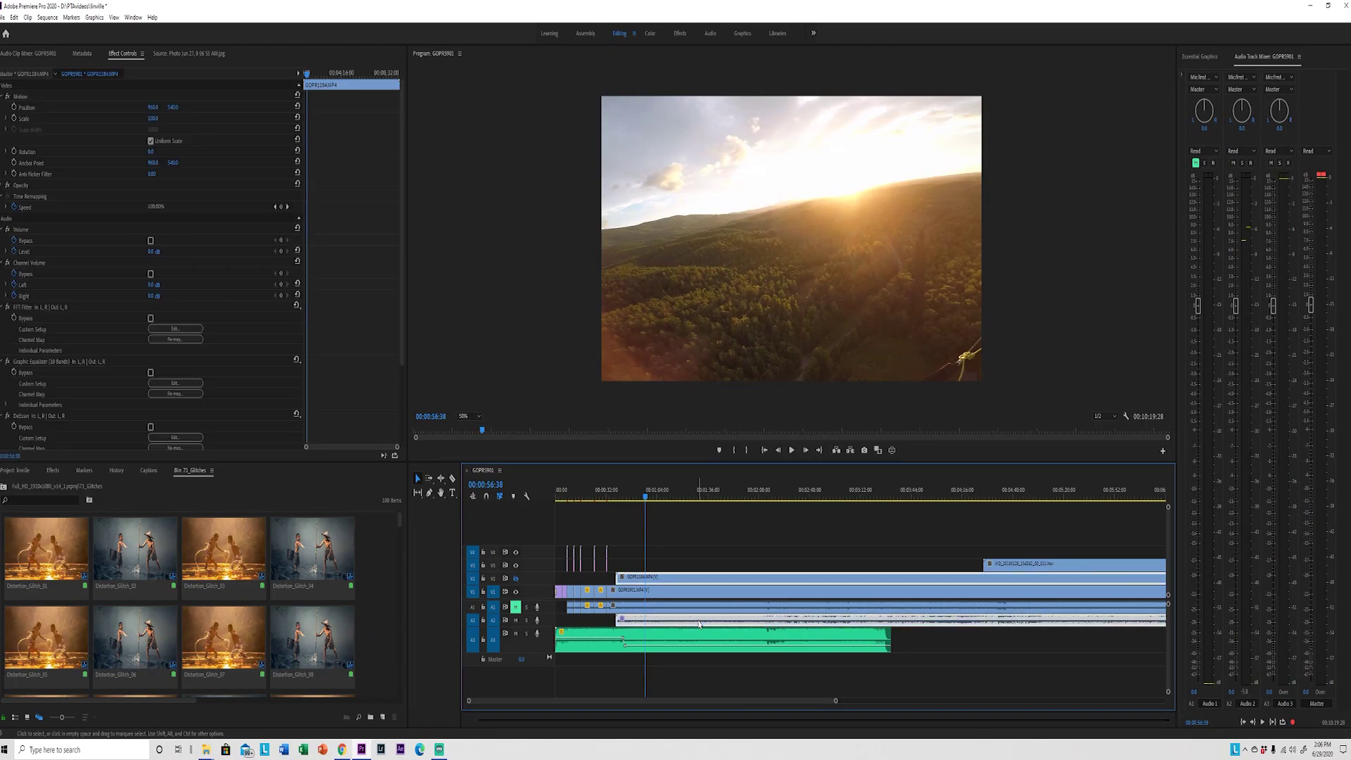
{"action": "key", "text": "space"}
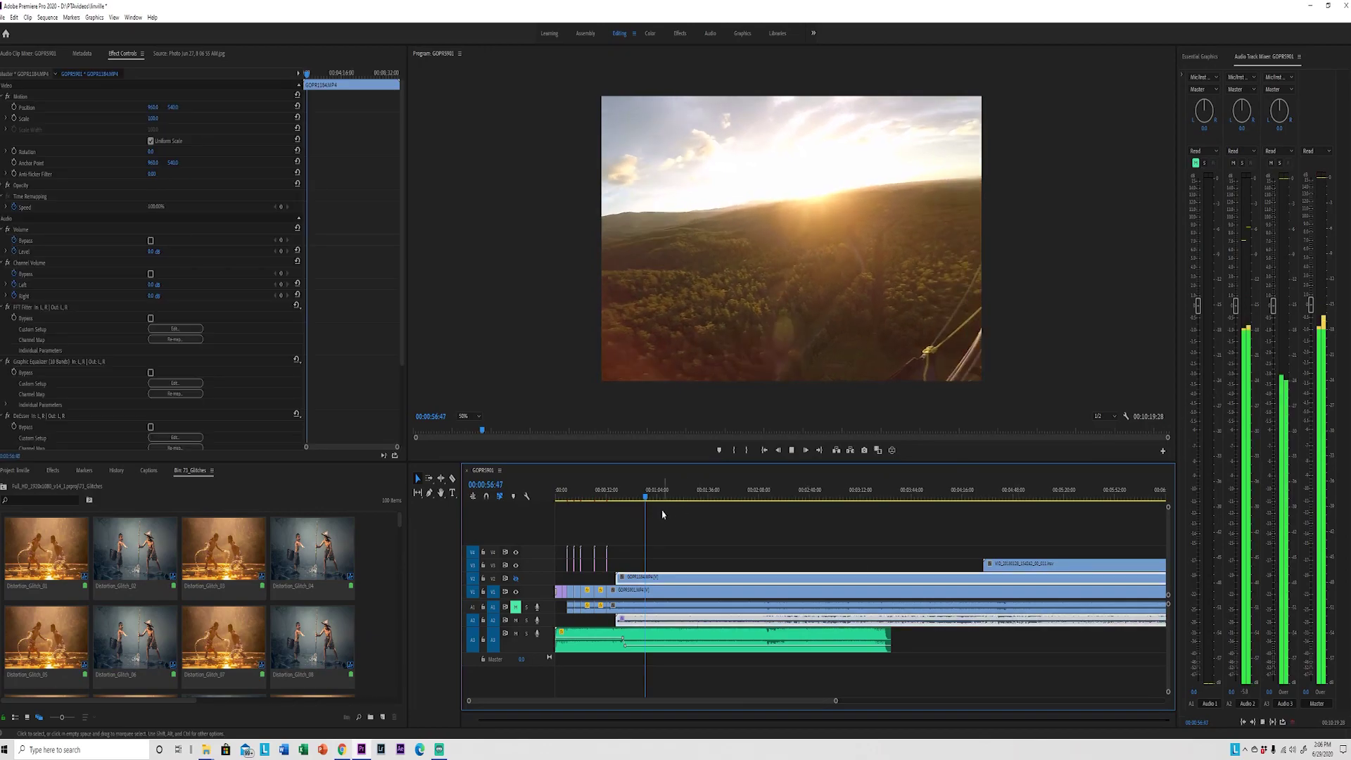
{"action": "key", "text": "space"}
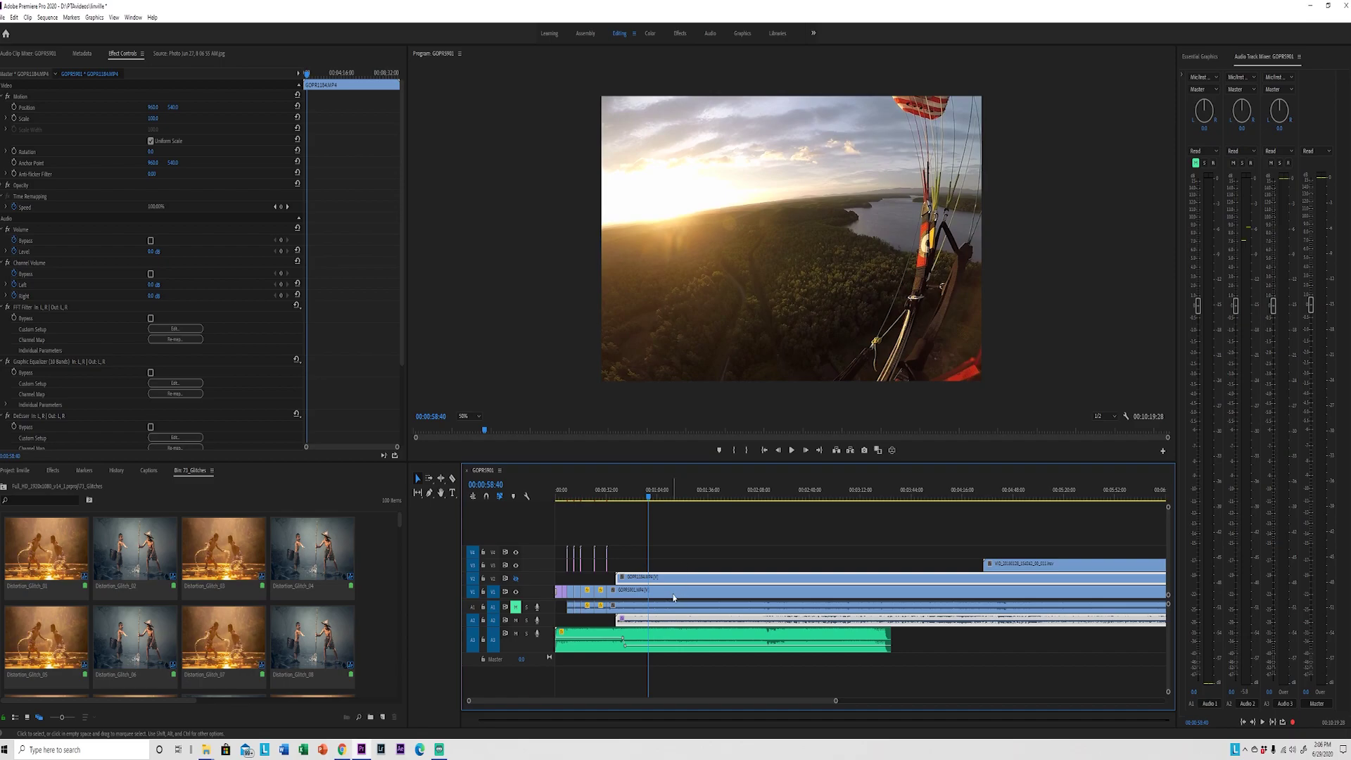
Set the long A2 dialogue clip's volume level to 5.0 dB and play the sequence from 00:00:58:40.
{"action": "right_click", "coordinate": [664, 623]}
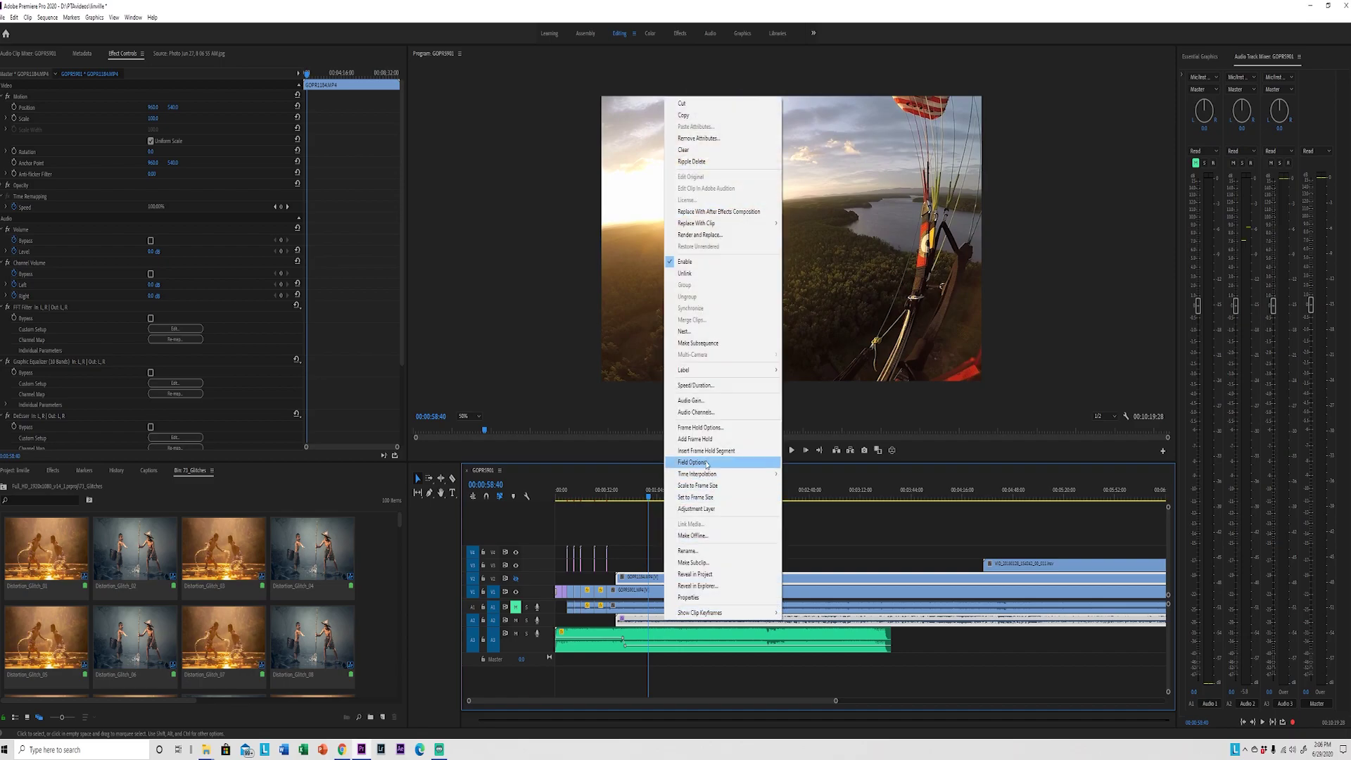
{"action": "left_click", "coordinate": [704, 400]}
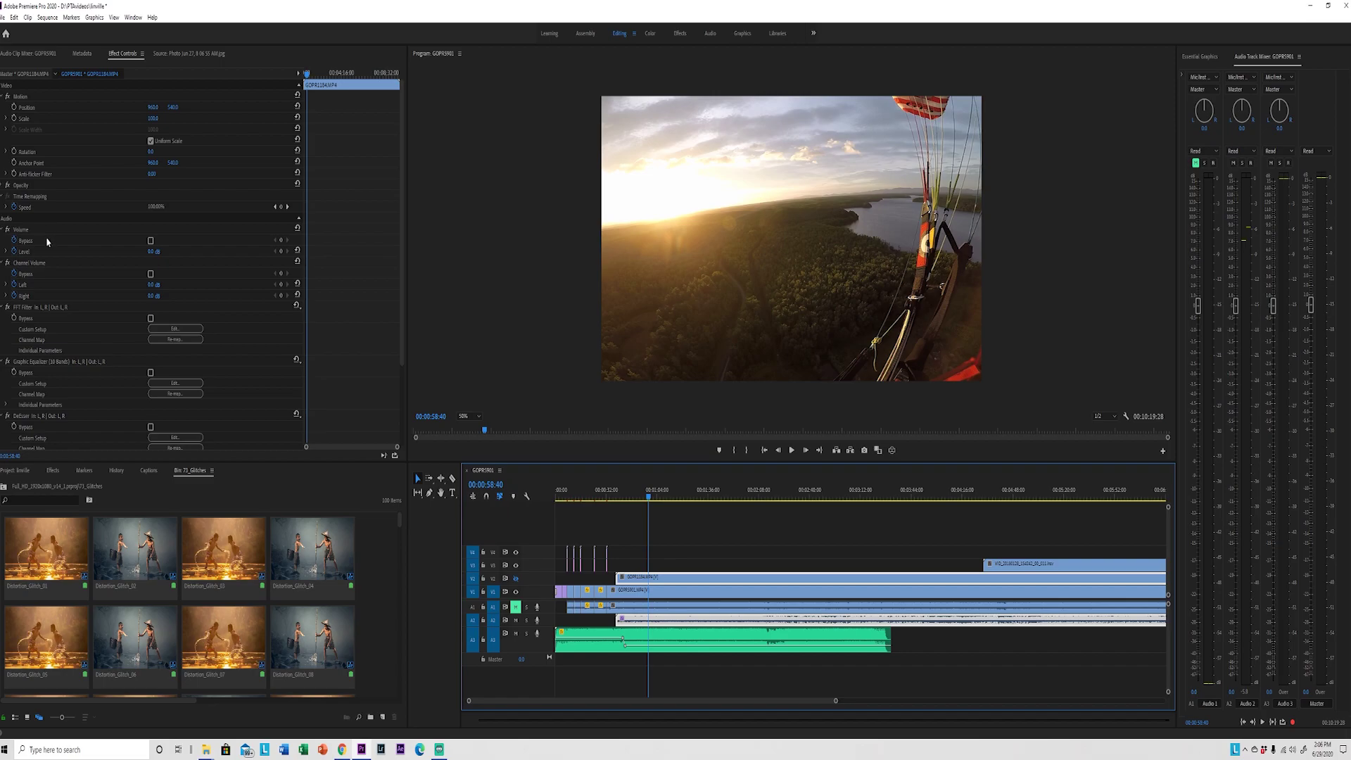
{"action": "left_click", "coordinate": [152, 252]}
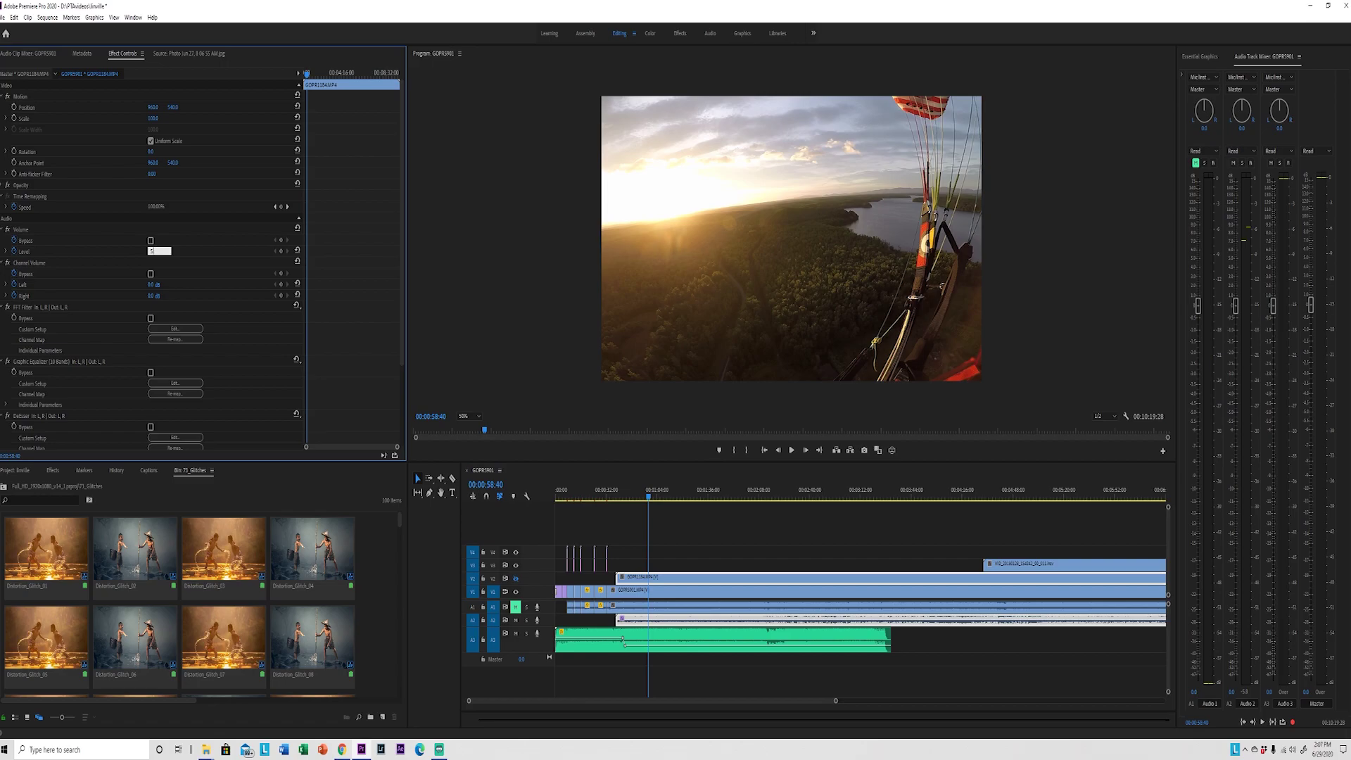
{"action": "key", "text": "Return"}
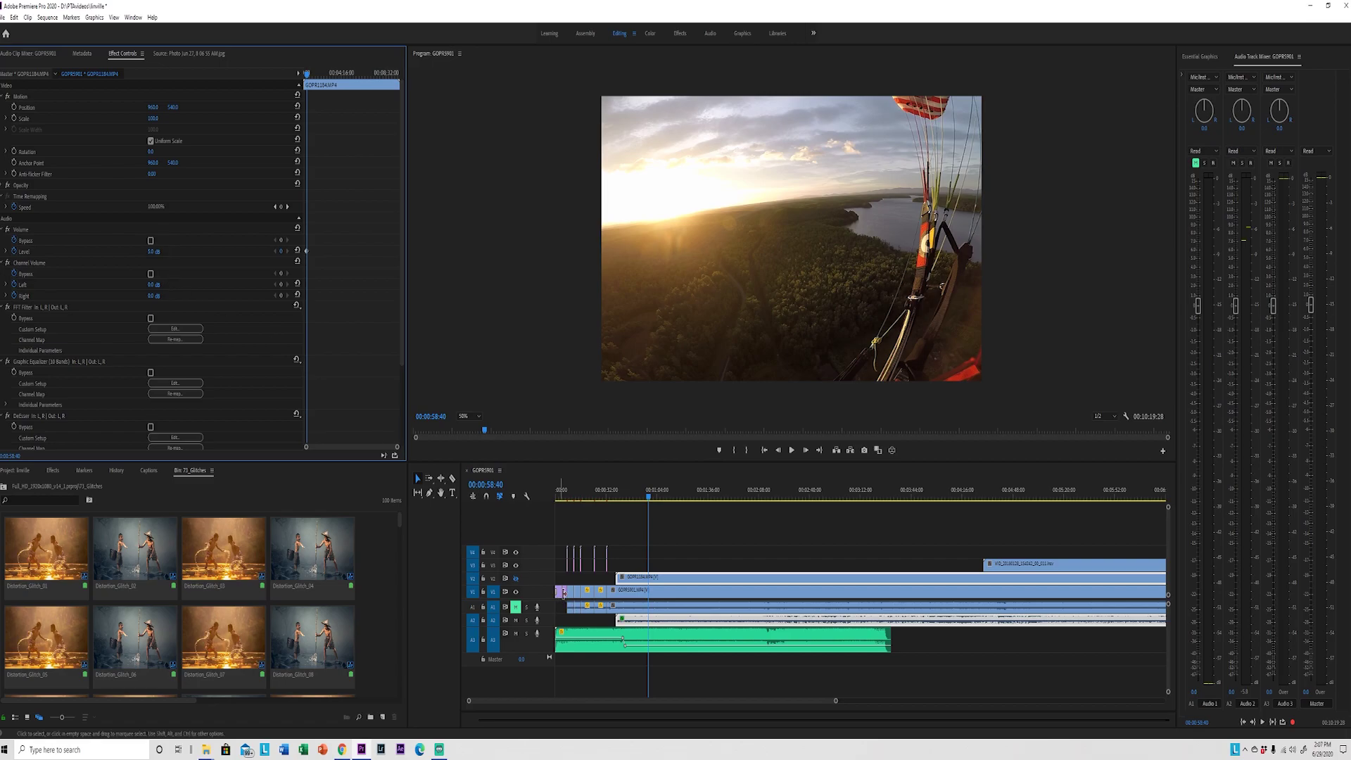
{"action": "key", "text": "space"}
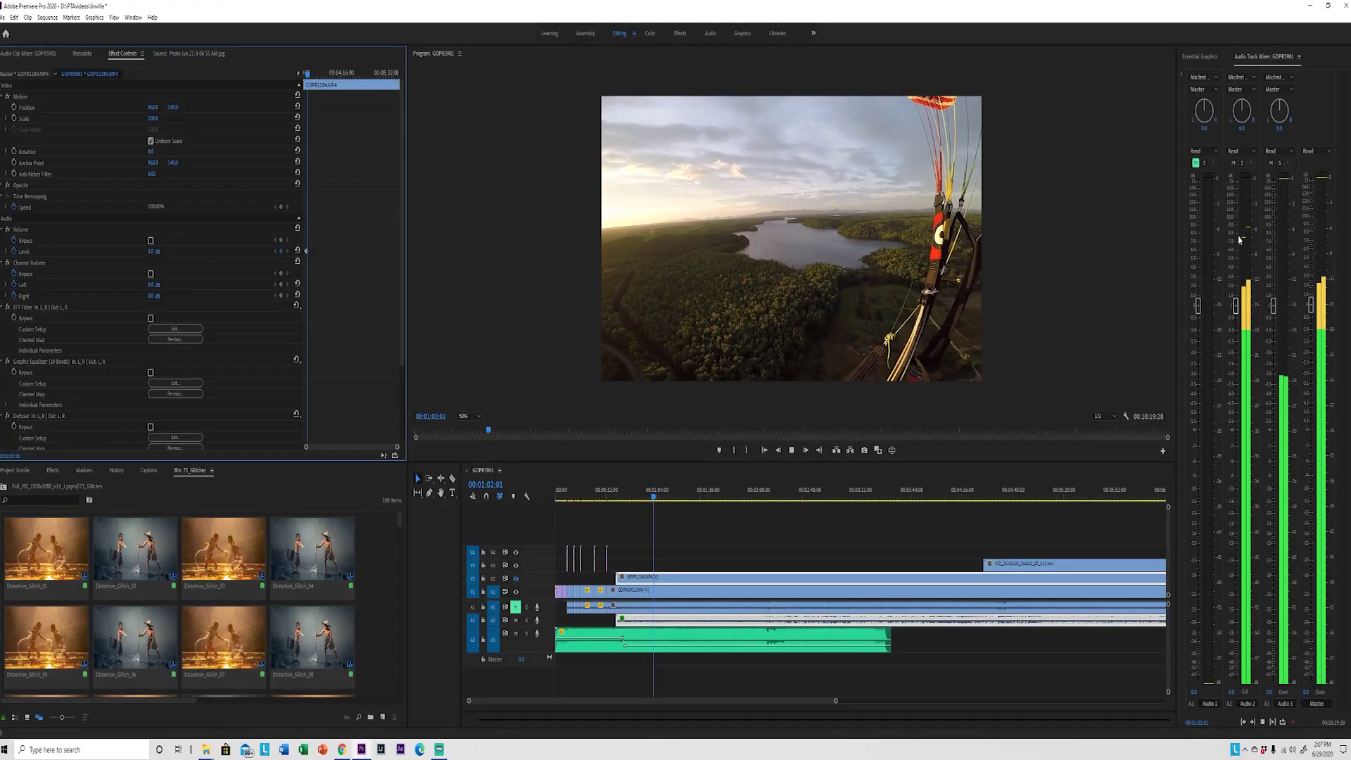
Set the long A2 dialogue clip's volume level to 8.0 dB and play the sequence from 00:01:03:40 to 00:01:09:41.
{"action": "key", "text": "space"}
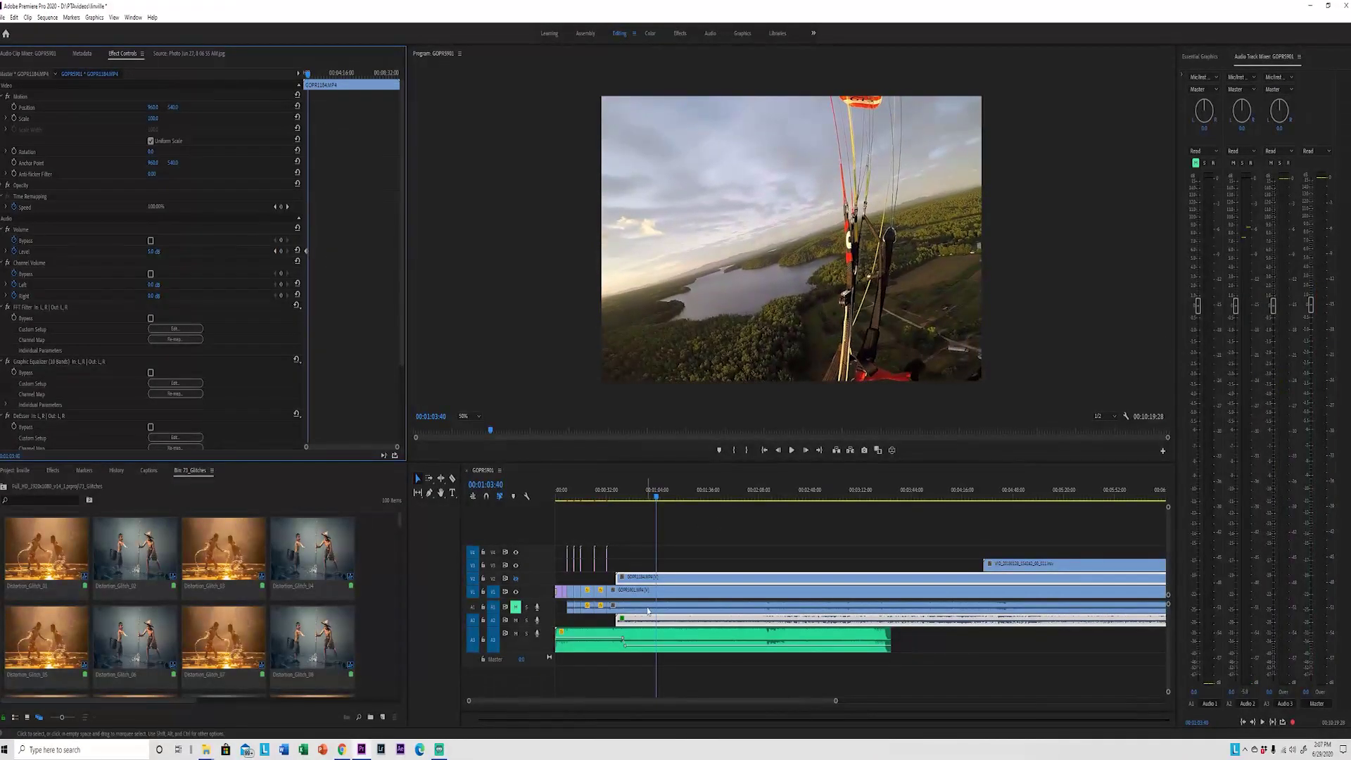
{"action": "left_click", "coordinate": [153, 251]}
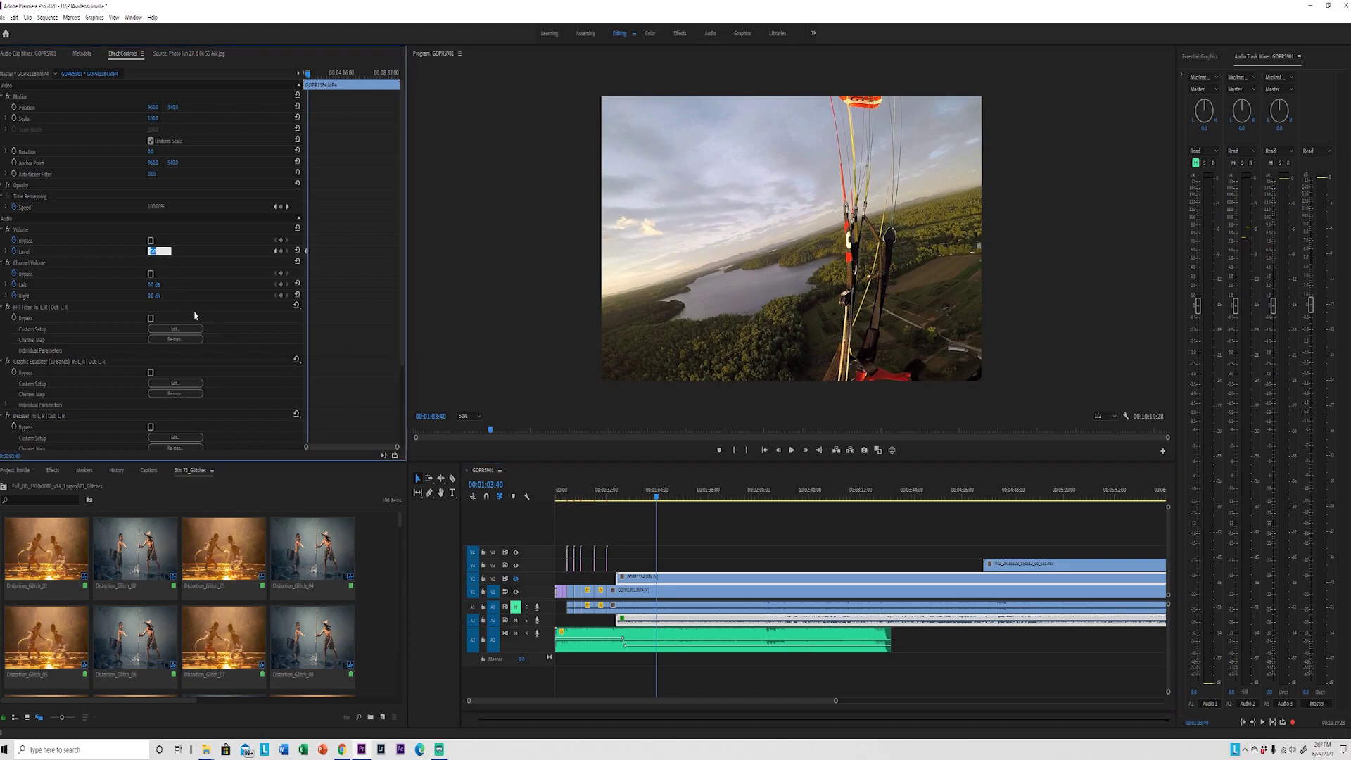
{"action": "type", "text": "8"}
{"action": "key", "text": "Return"}
{"action": "key", "text": "space"}
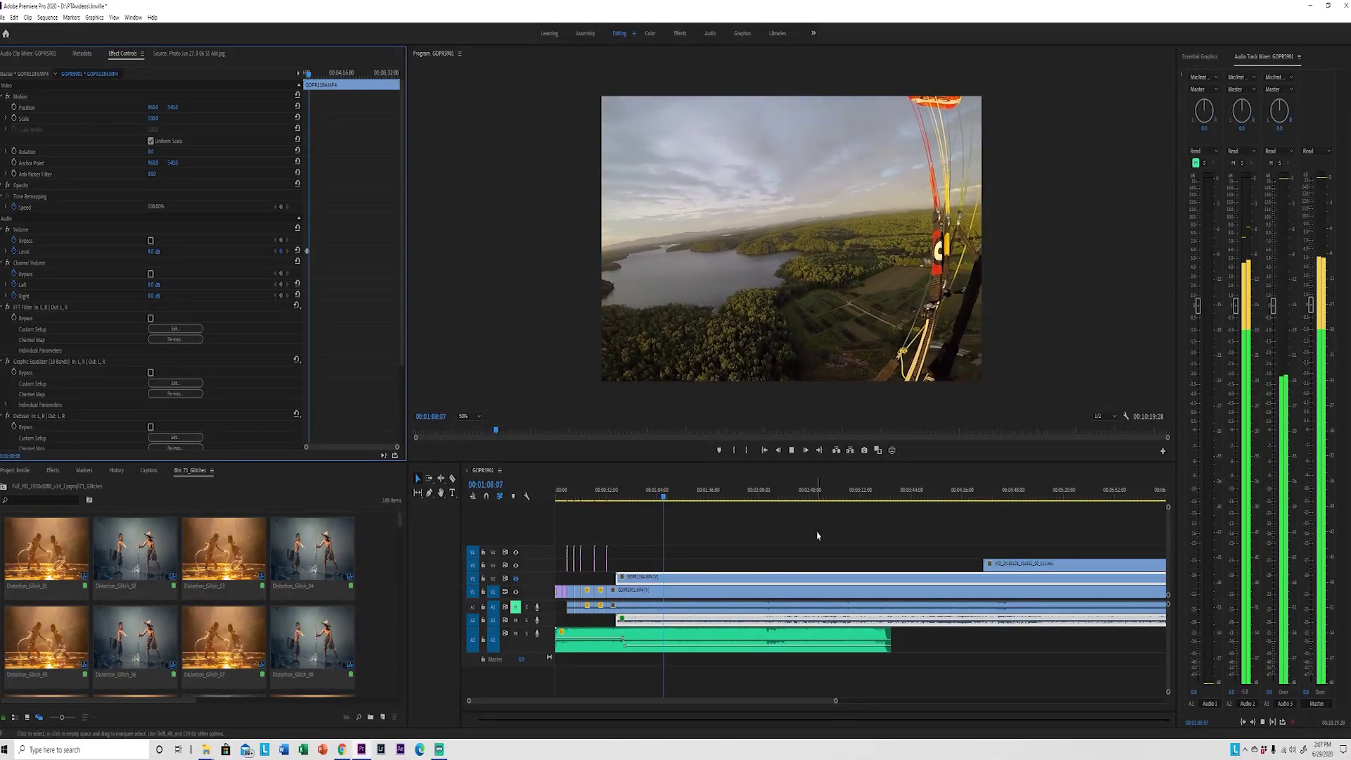
{"action": "key", "text": "space"}
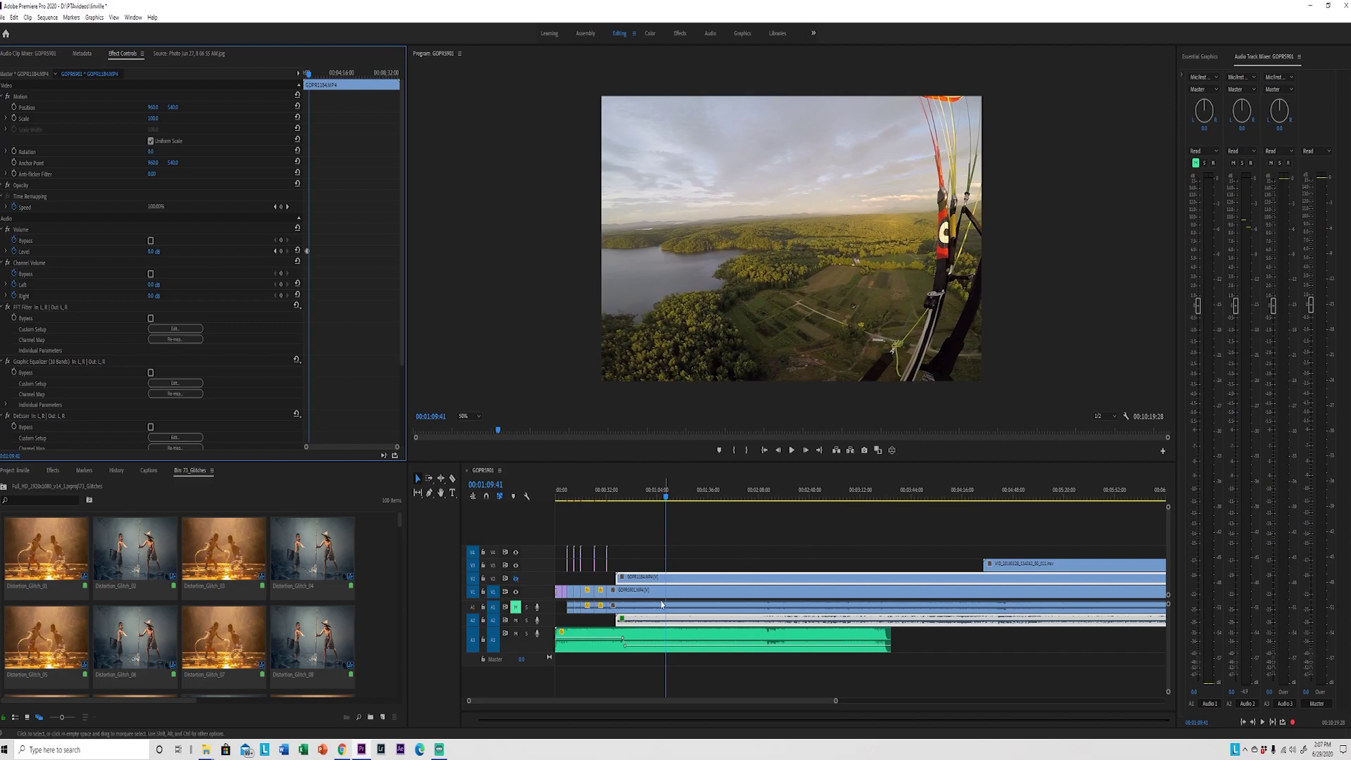
Look over the sequence from the opening glitch clips, with the playhead at 00:00:23:55, to the start of the 360 clip on V3.
{"action": "left_click_drag", "start_coordinate": [836, 702], "coordinate": [934, 711]}
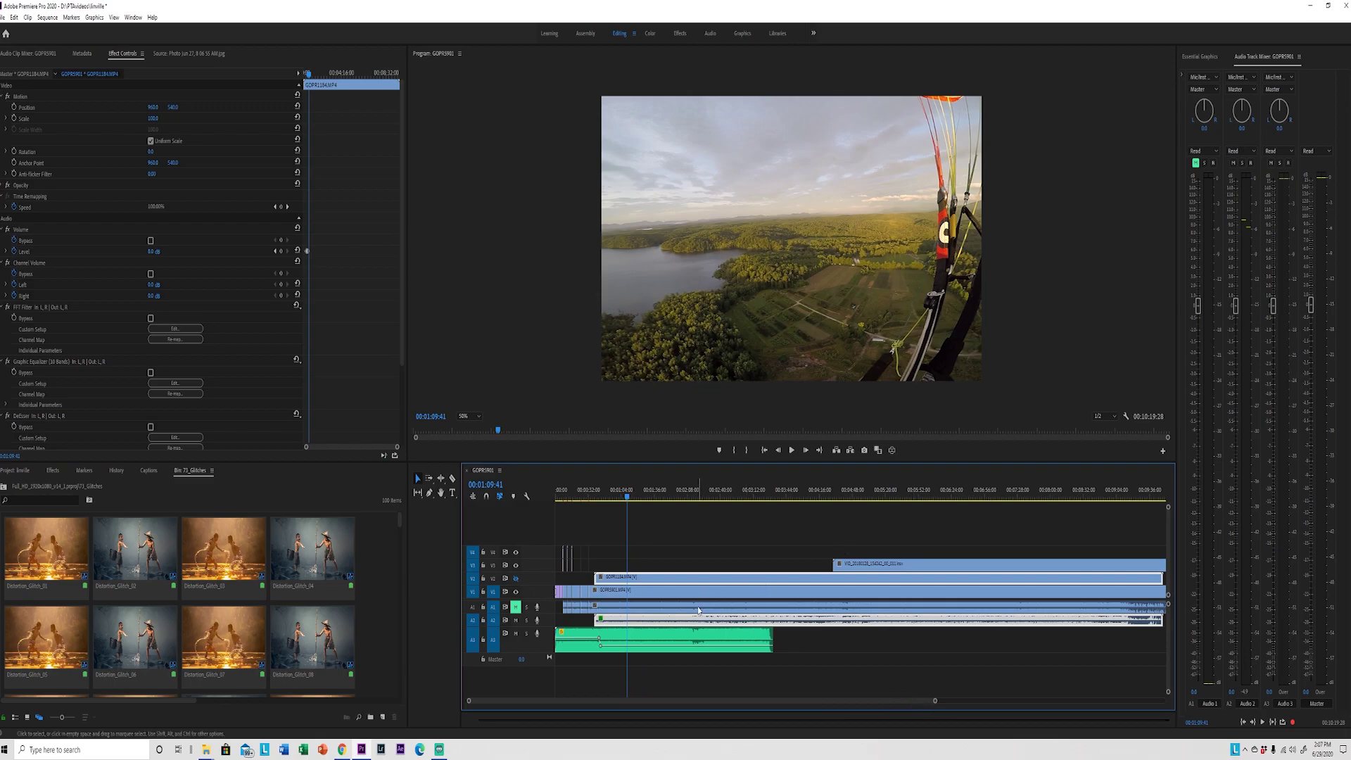
{"action": "left_click_drag", "start_coordinate": [730, 702], "coordinate": [641, 703]}
{"action": "left_click_drag", "start_coordinate": [935, 704], "coordinate": [670, 703]}
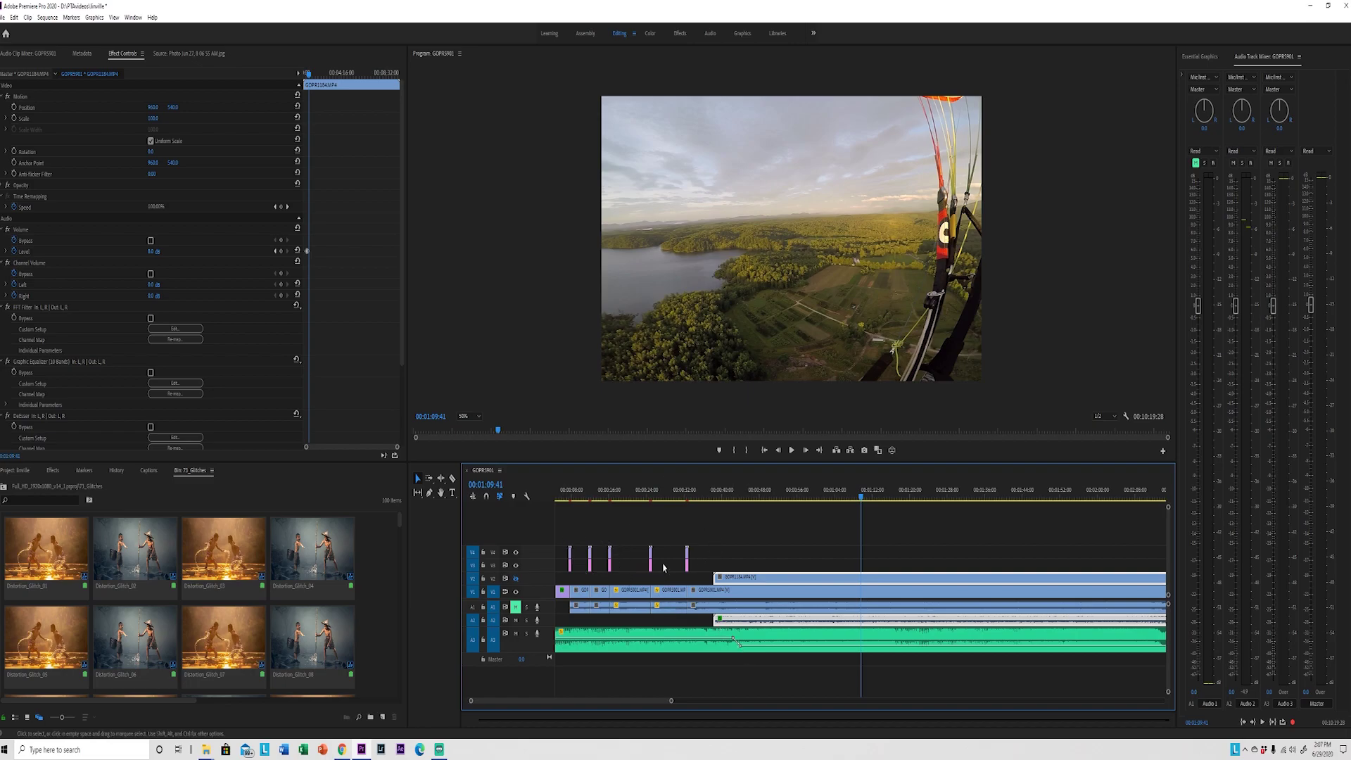
{"action": "left_click_drag", "start_coordinate": [616, 494], "coordinate": [646, 494]}
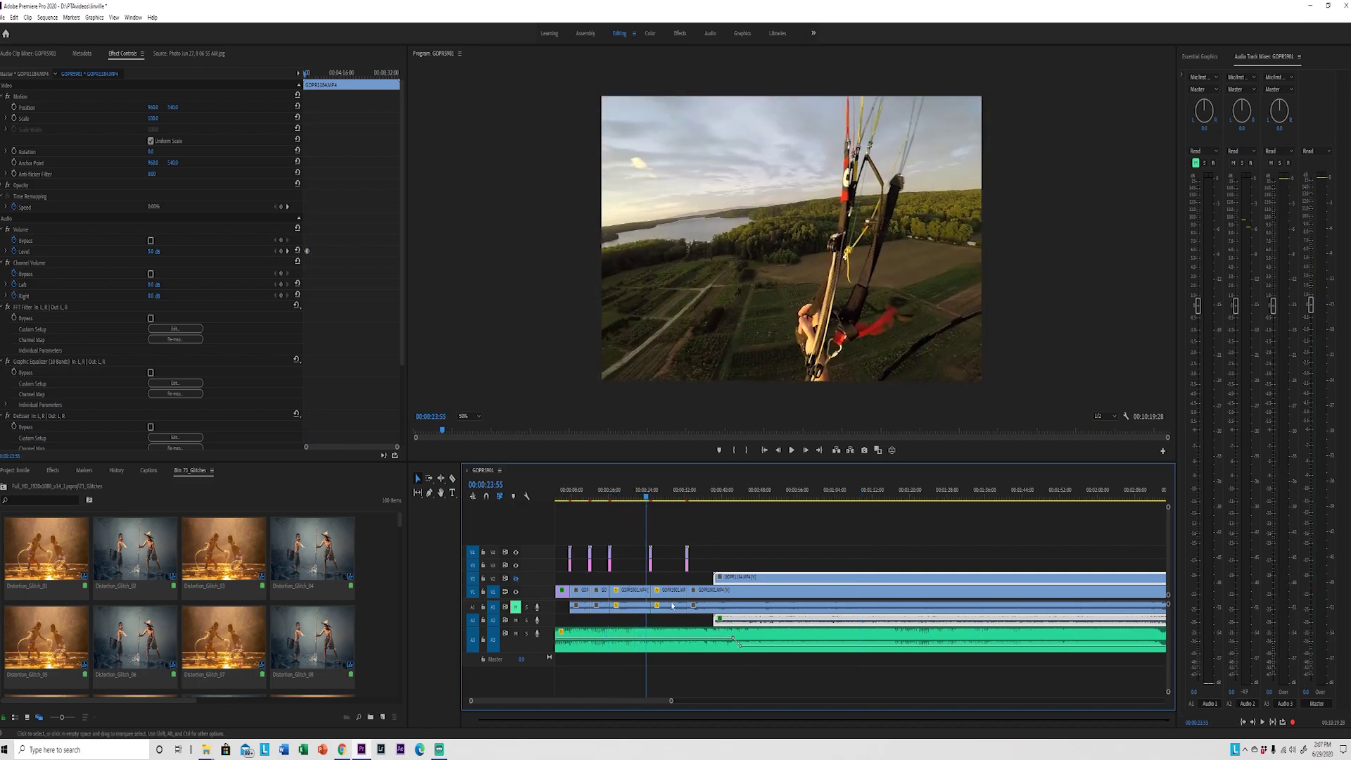
{"action": "scroll", "coordinate": [672, 701], "scroll_direction": "down", "scroll_amount": 4}
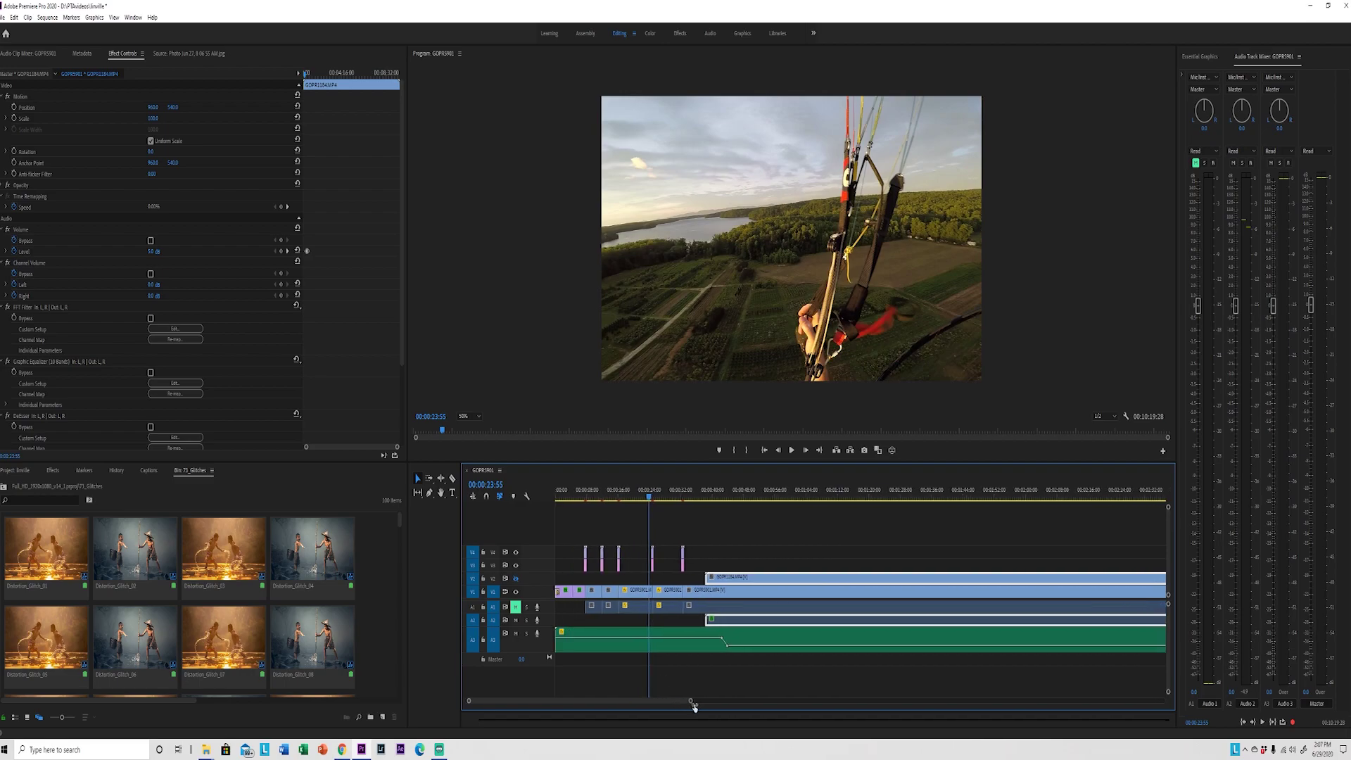
{"action": "left_click_drag", "start_coordinate": [697, 703], "coordinate": [792, 709]}
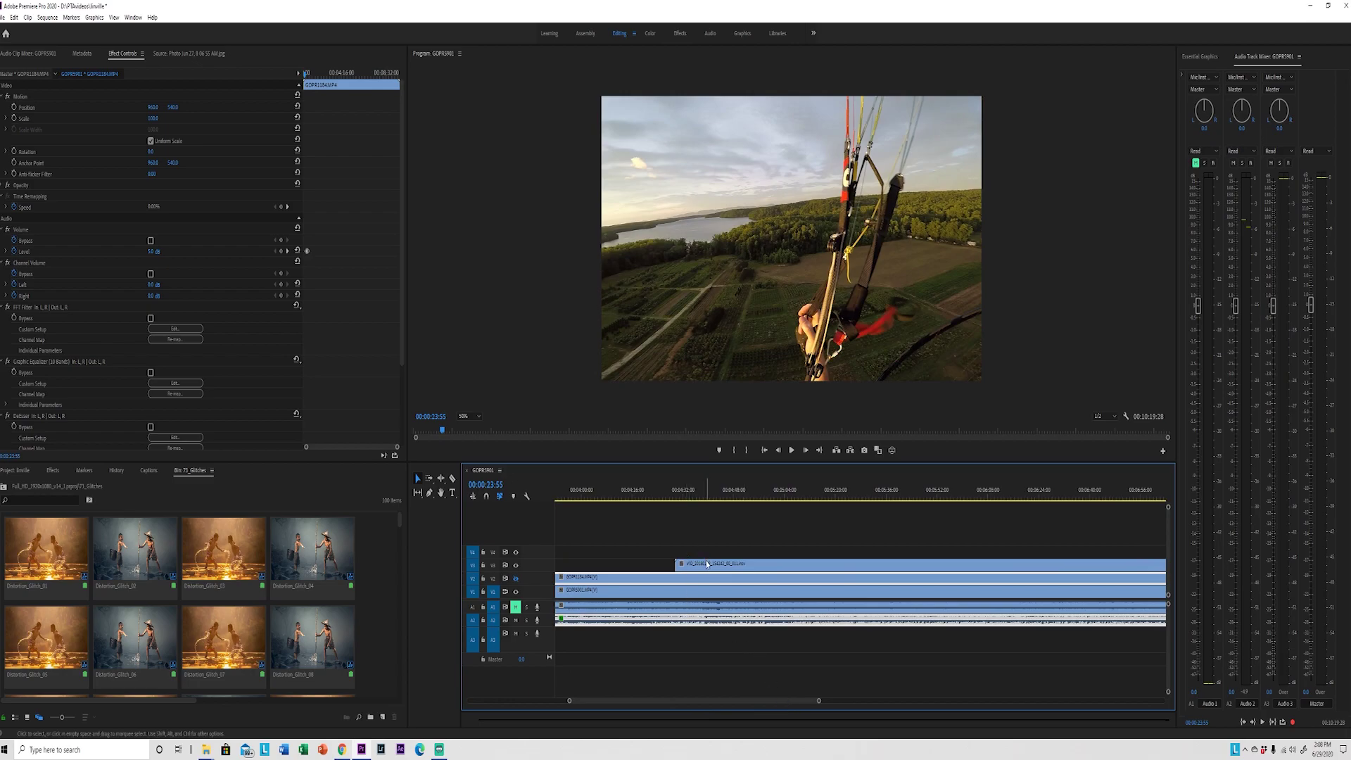
Examine the raw 360 video files in File Explorer's insta folder, and return to Premiere Pro to look at the project's matching VID clips.
{"action": "left_click", "coordinate": [206, 750]}
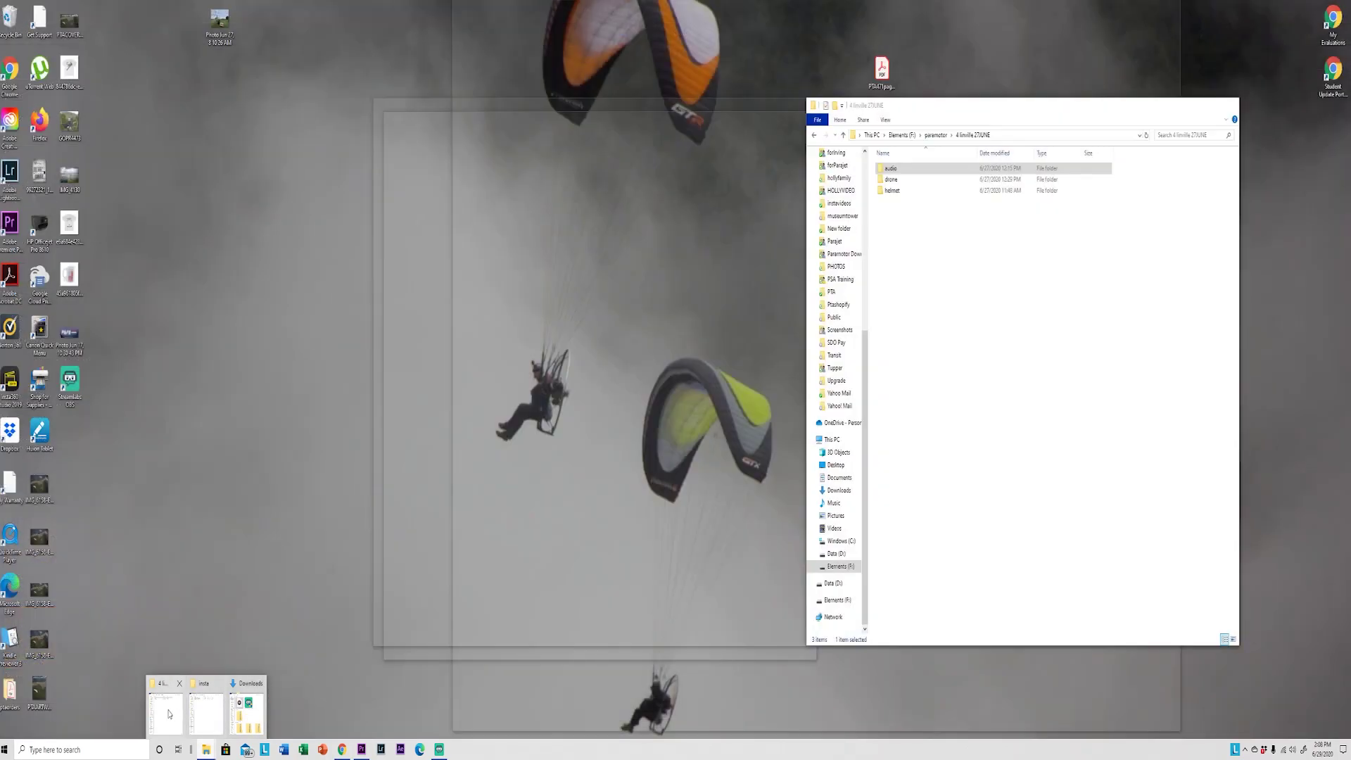
{"action": "left_click", "coordinate": [166, 714]}
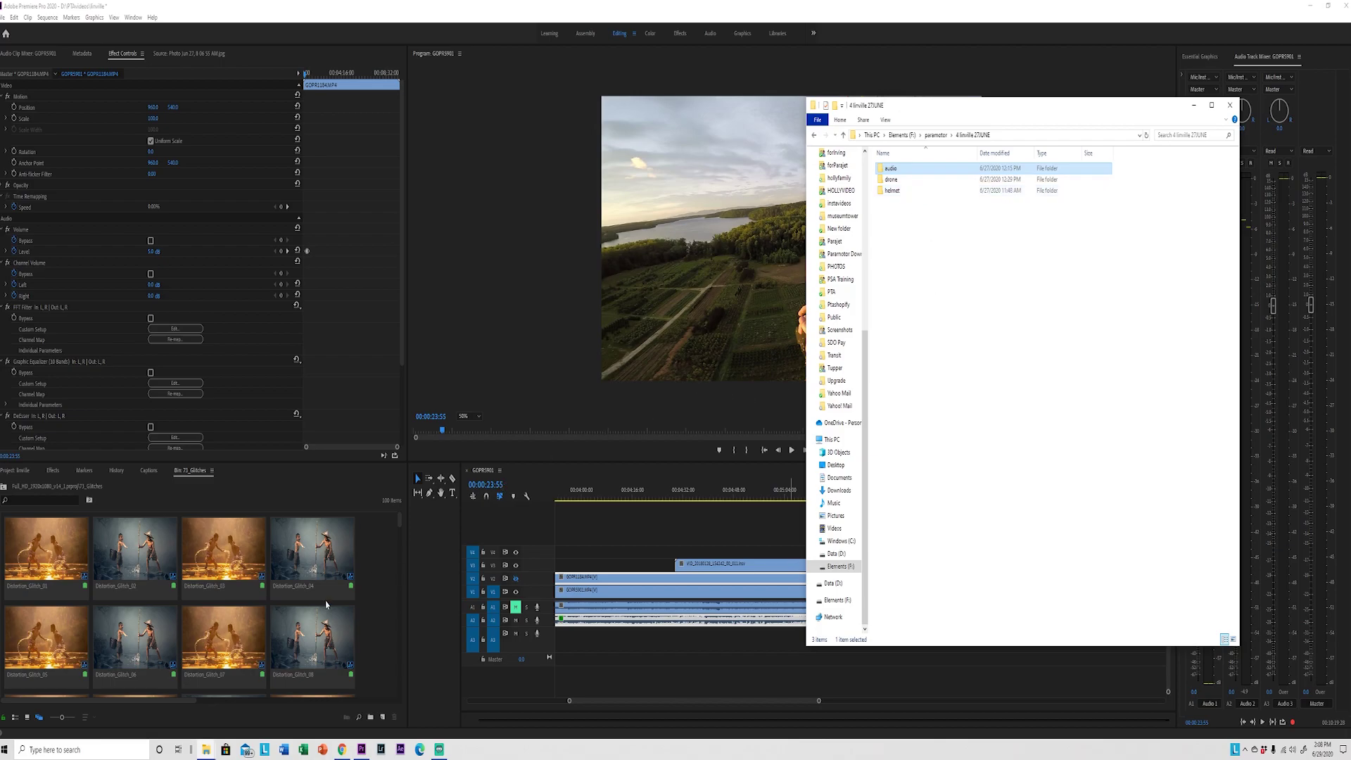
{"action": "mouse_move", "coordinate": [208, 752]}
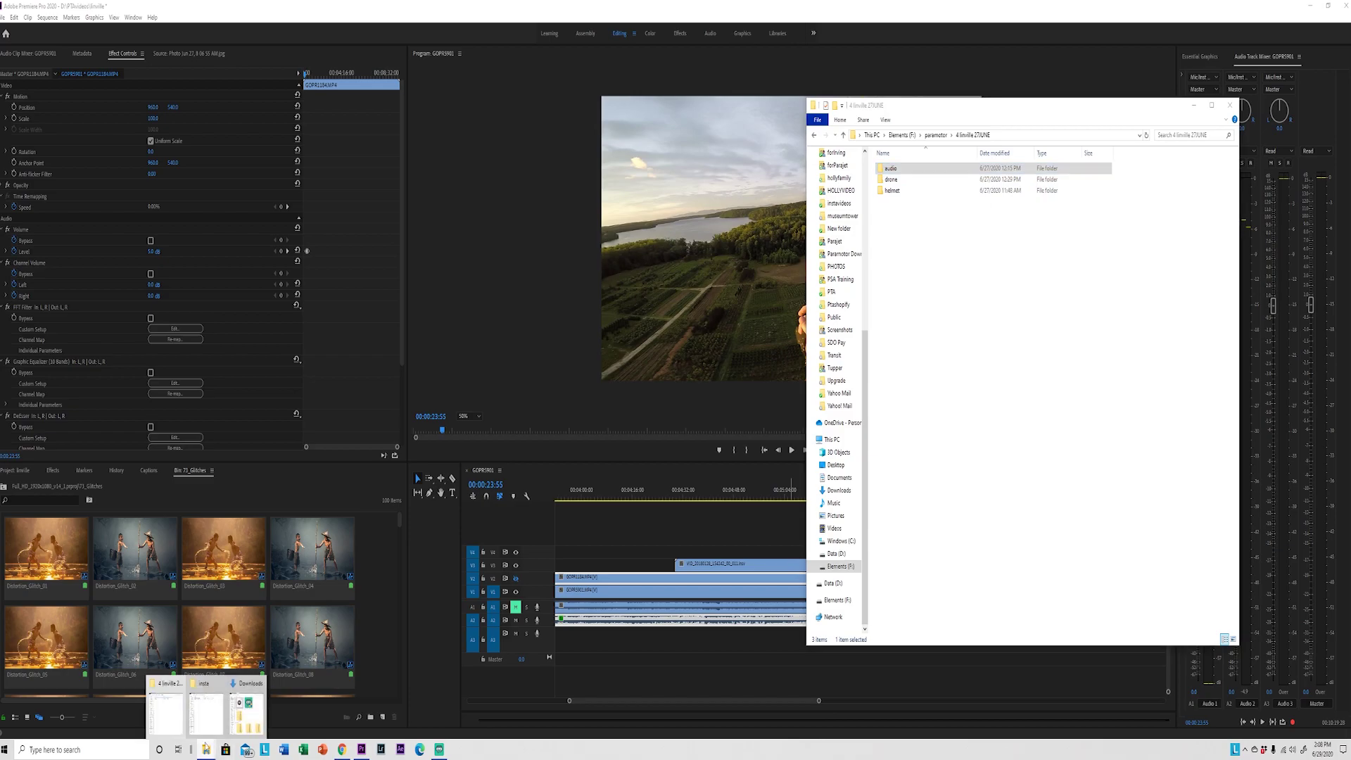
{"action": "left_click", "coordinate": [205, 712]}
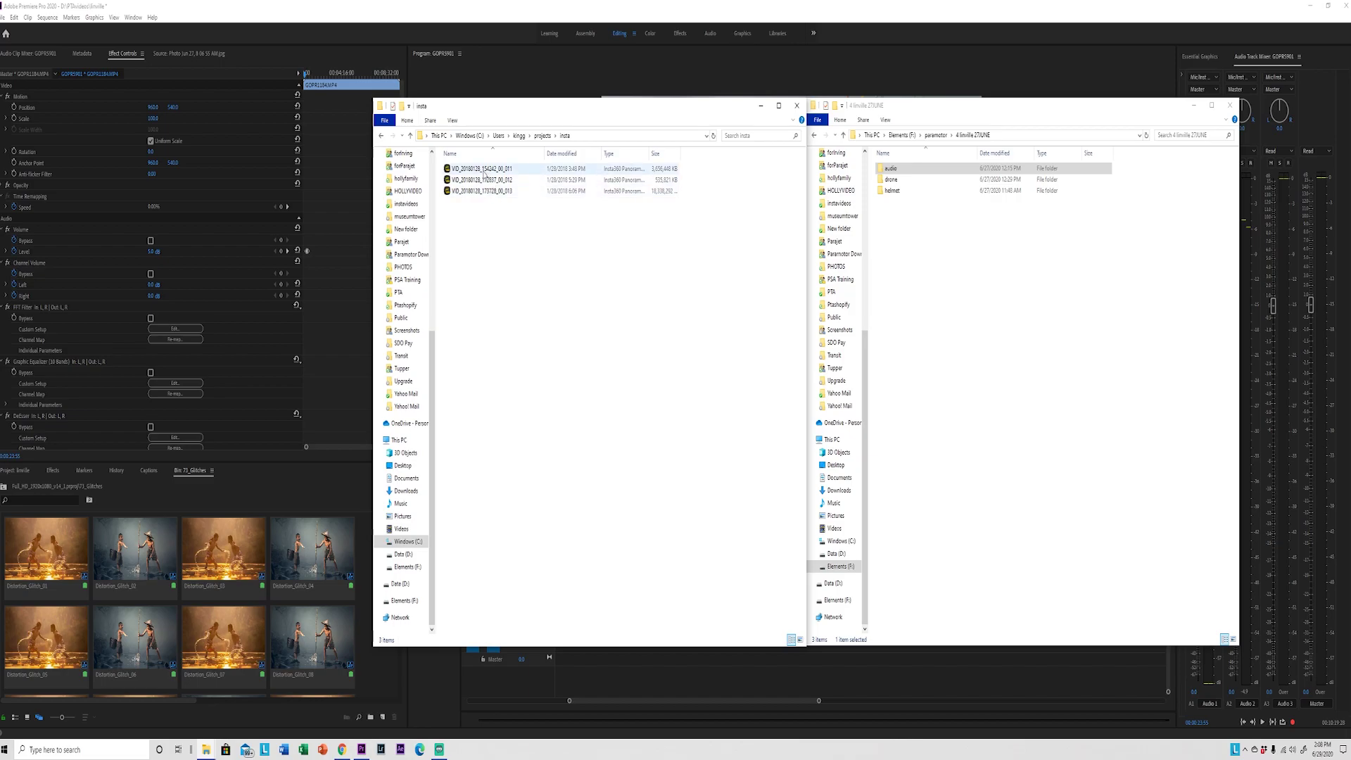
{"action": "left_click", "coordinate": [760, 107]}
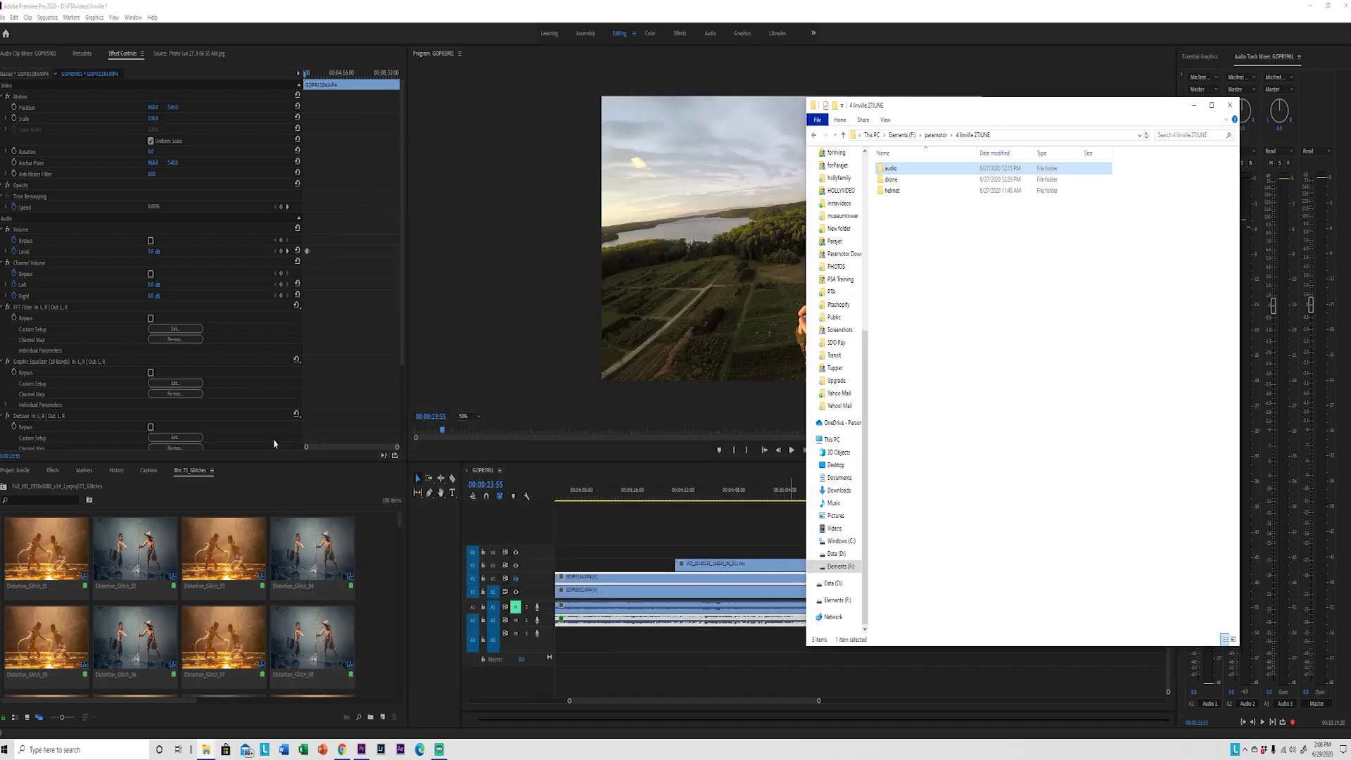
{"action": "left_click", "coordinate": [28, 473]}
{"action": "scroll", "coordinate": [99, 573], "scroll_direction": "down", "scroll_amount": 5}
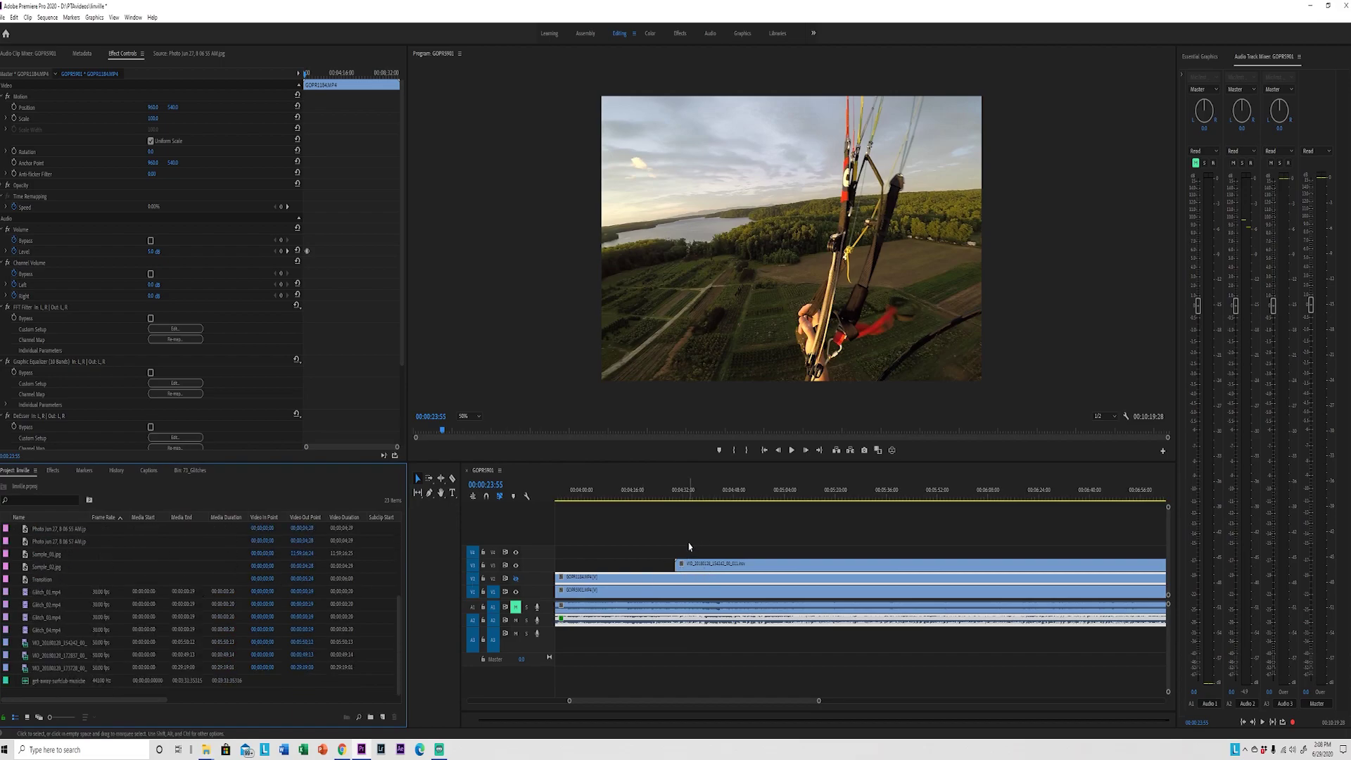
Place the playhead at 00:04:31:11, just after the 360 clip on V3 starts, and select that clip.
{"action": "left_click", "coordinate": [672, 497]}
{"action": "left_click_drag", "start_coordinate": [673, 498], "coordinate": [681, 501]}
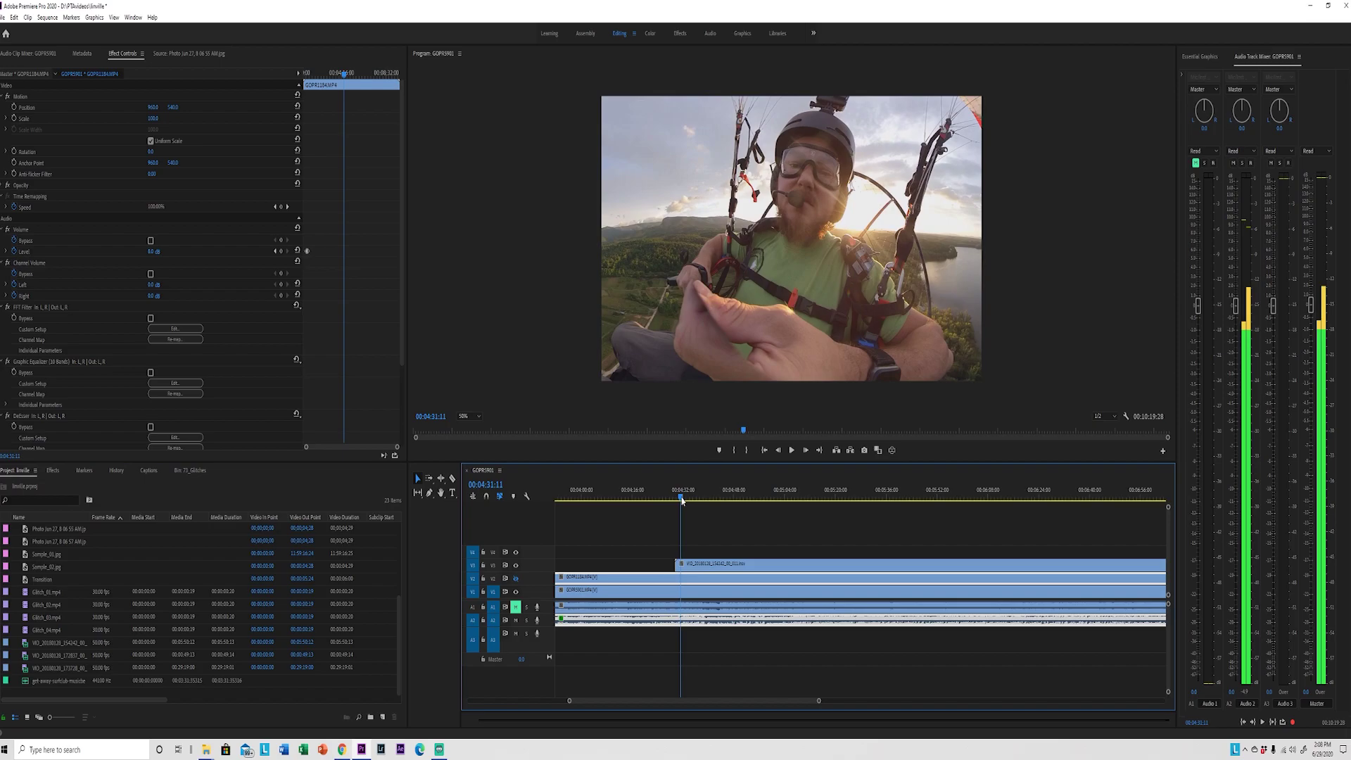
{"action": "left_click", "coordinate": [709, 563]}
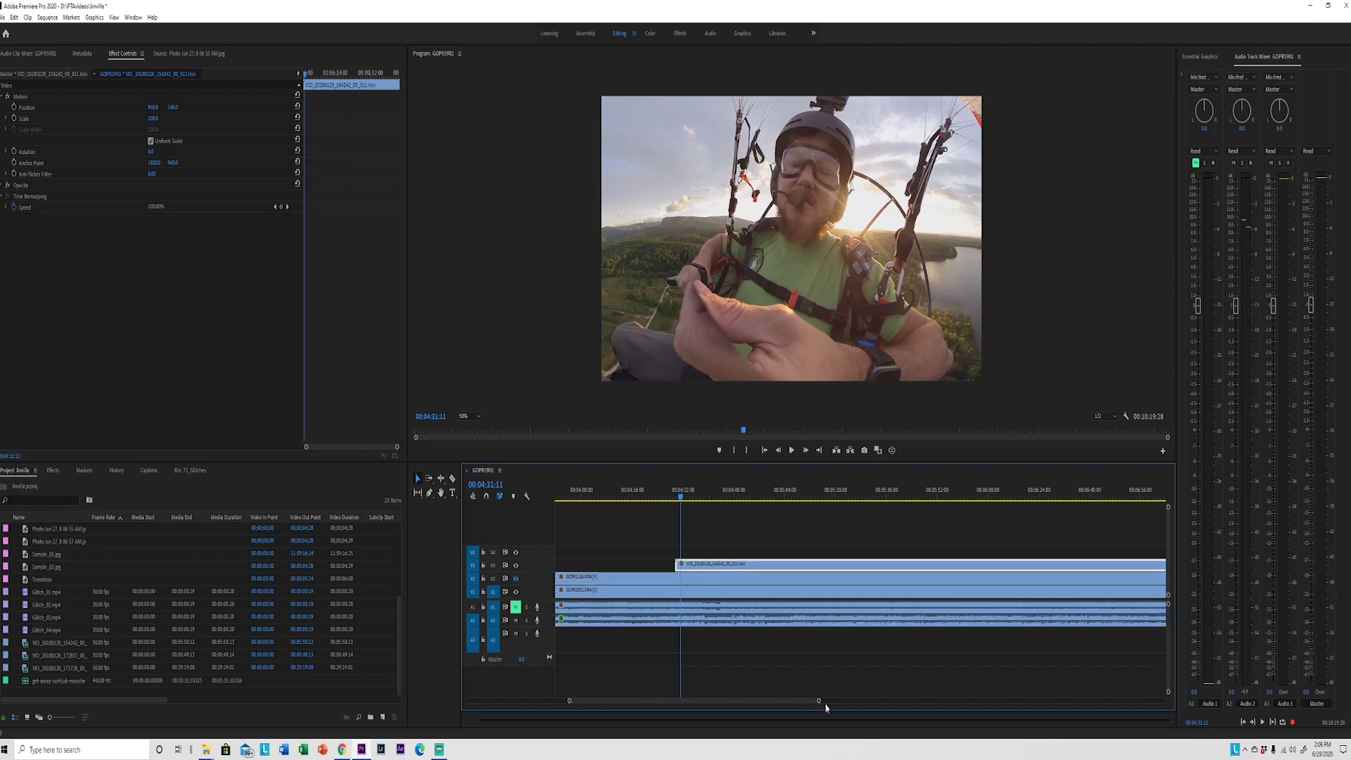
{"action": "scroll", "coordinate": [826, 708], "scroll_direction": "down", "scroll_amount": 3}
{"action": "scroll", "coordinate": [693, 619], "scroll_direction": "down", "scroll_amount": 5}
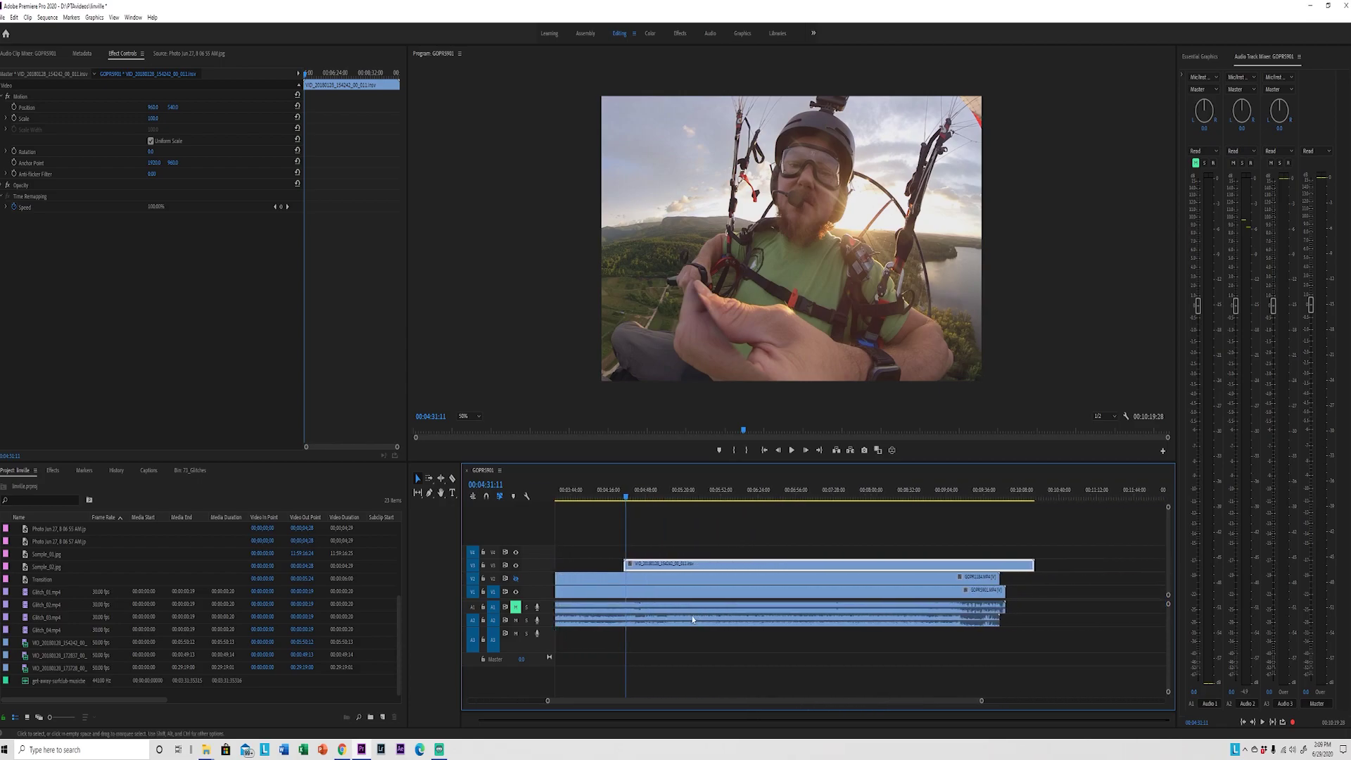
{"action": "scroll", "coordinate": [988, 706], "scroll_direction": "up", "scroll_amount": 4}
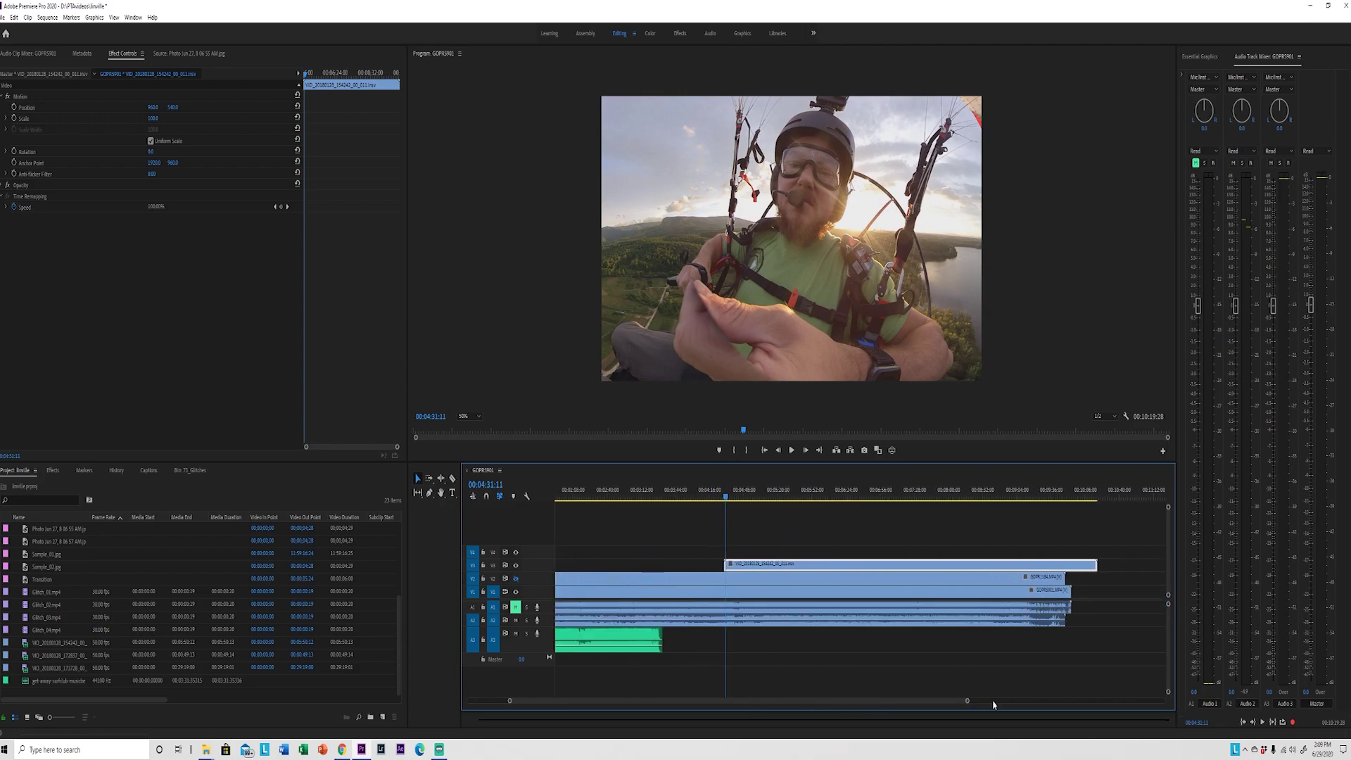
{"action": "left_click", "coordinate": [760, 548]}
{"action": "left_click", "coordinate": [767, 563]}
Find the GoPro FX Reframe video effect and apply it to the 360 clip on V3.
{"action": "left_click", "coordinate": [53, 470]}
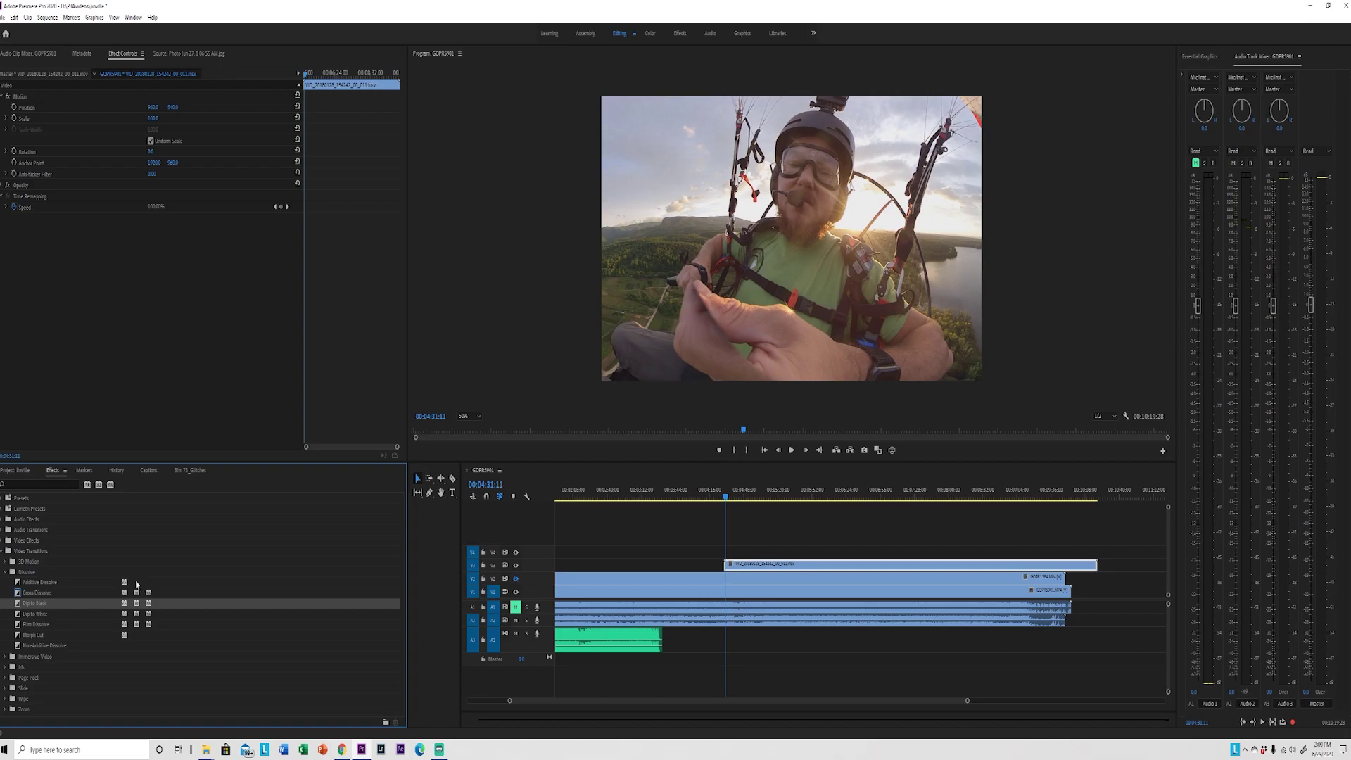
{"action": "left_click", "coordinate": [3, 552]}
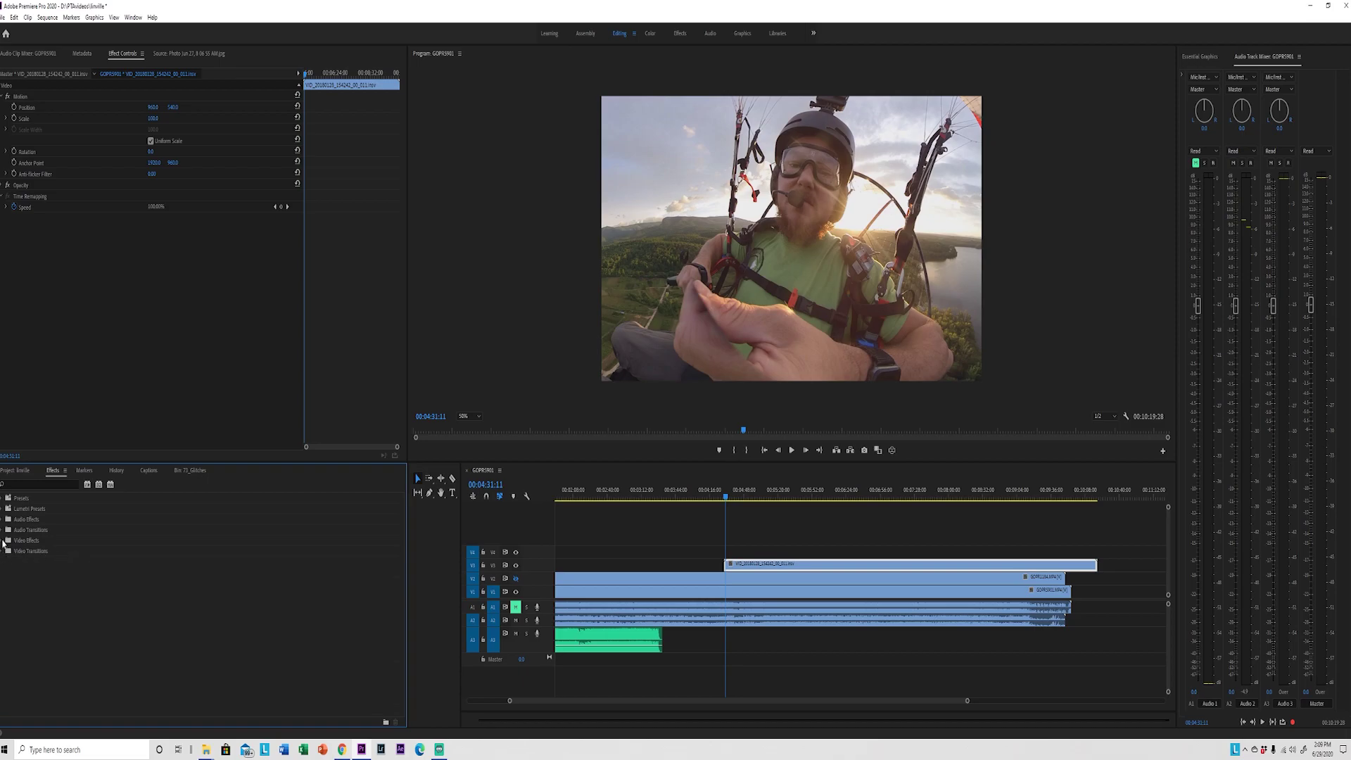
{"action": "left_click", "coordinate": [3, 541]}
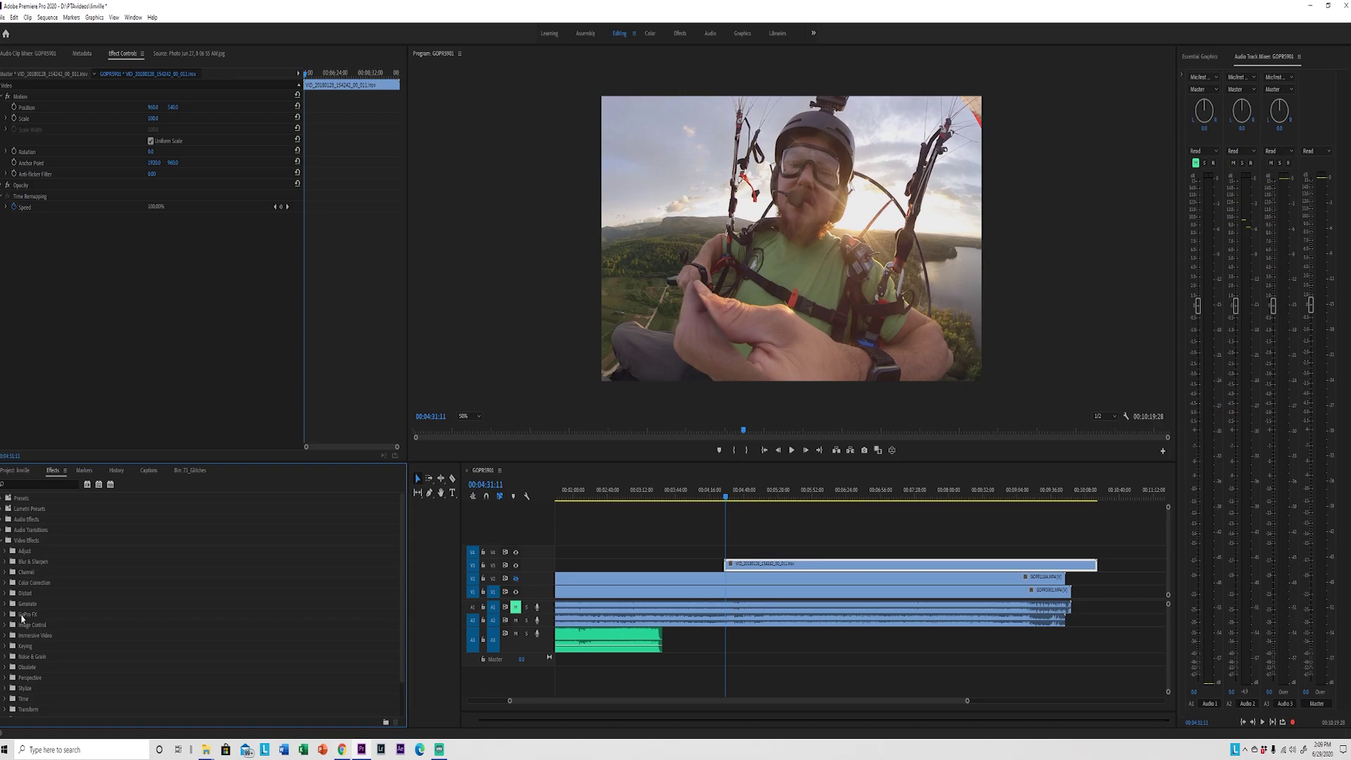
{"action": "left_click", "coordinate": [7, 615]}
{"action": "left_click", "coordinate": [33, 625]}
{"action": "left_click", "coordinate": [772, 546]}
{"action": "left_click", "coordinate": [781, 564]}
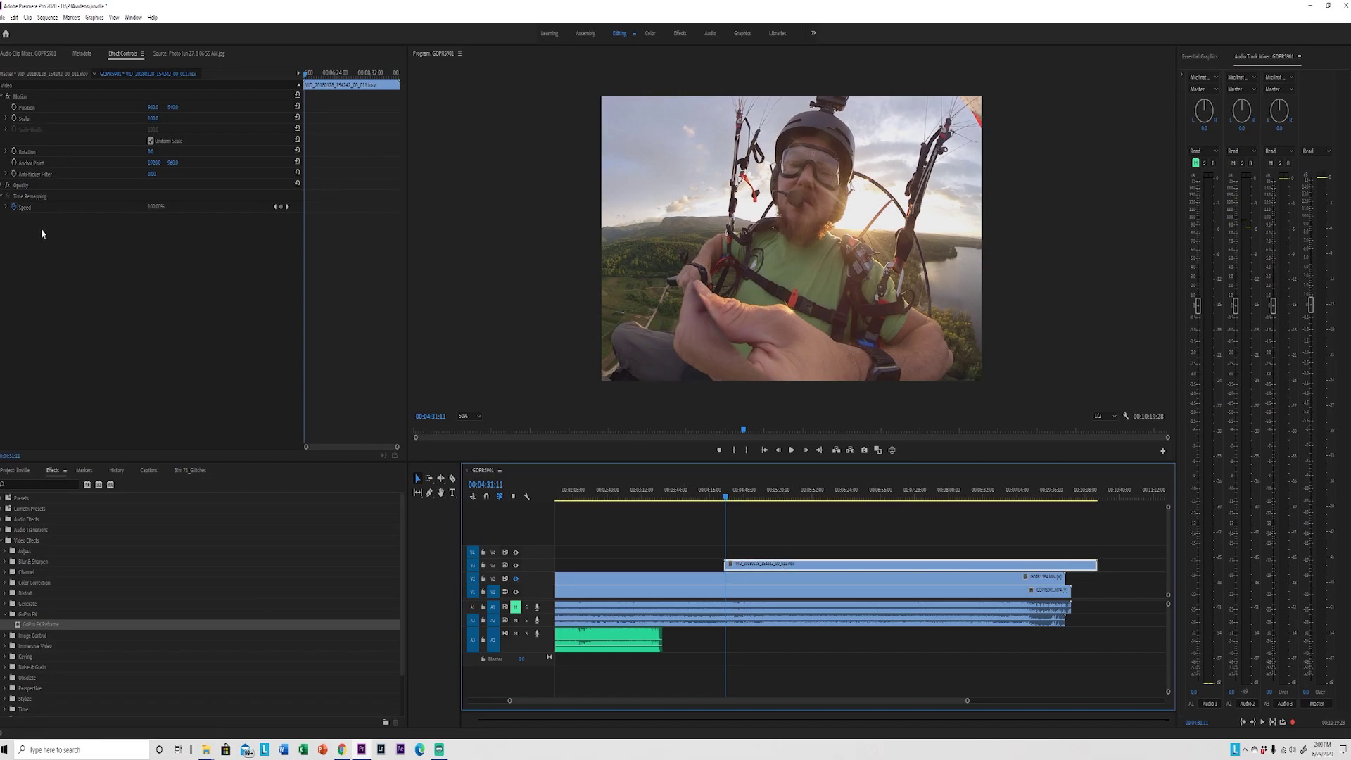
{"action": "left_click", "coordinate": [42, 625]}
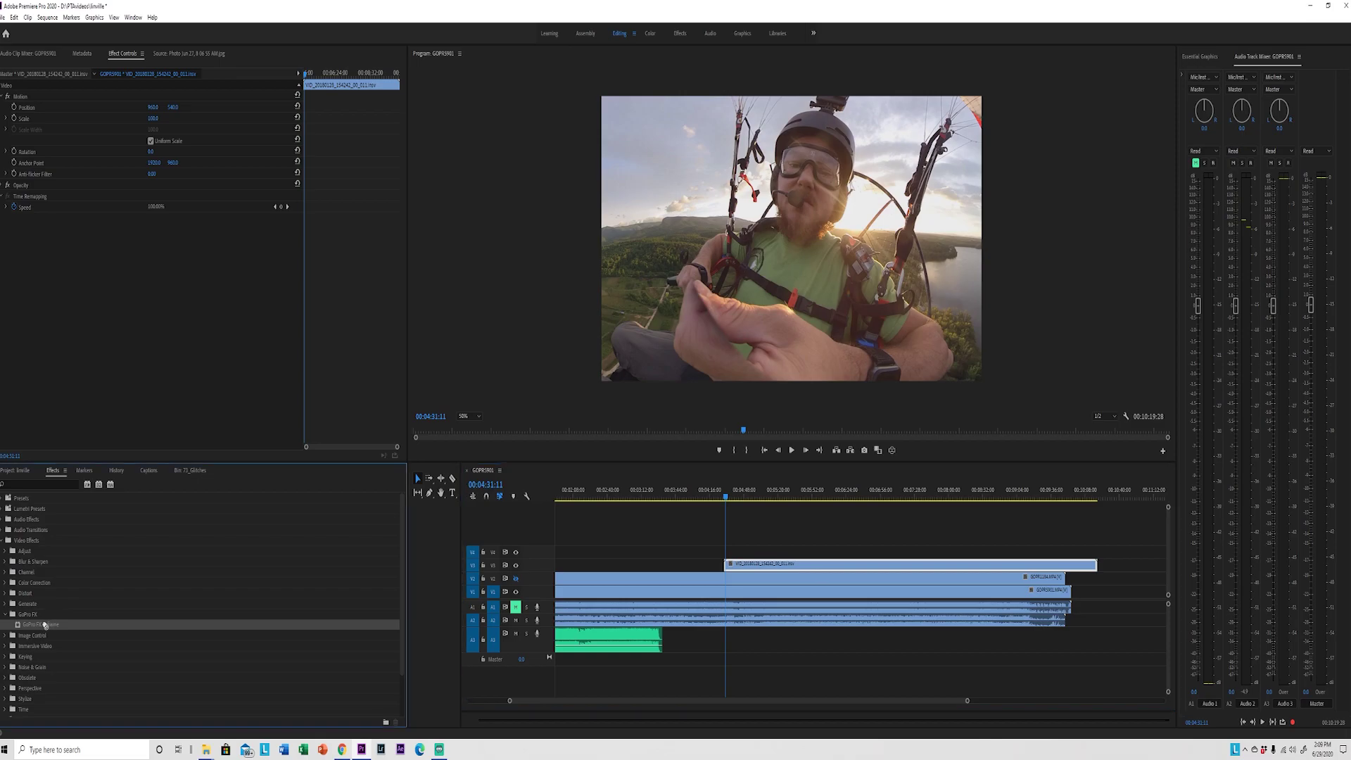
{"action": "left_click_drag", "start_coordinate": [114, 600], "coordinate": [762, 566]}
{"action": "left_click", "coordinate": [812, 567]}
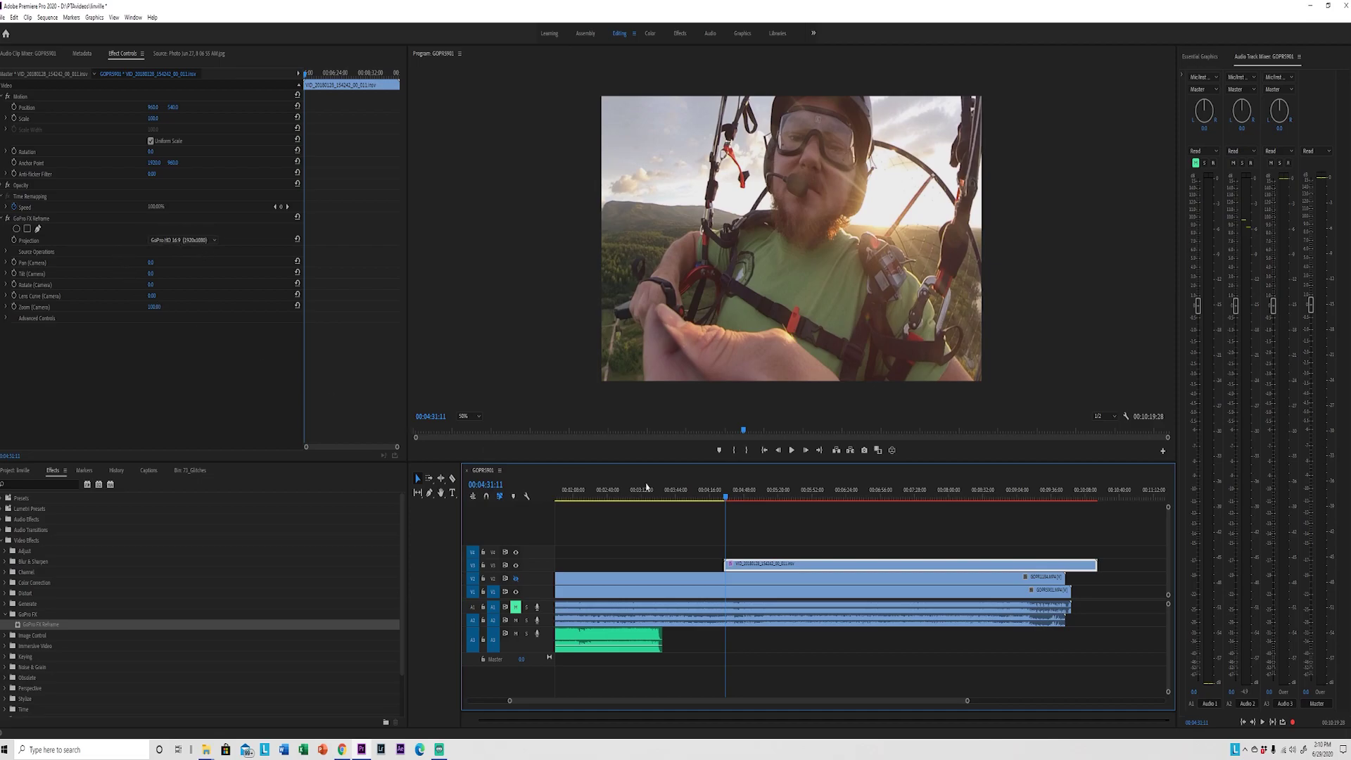
At 00:04:34:56, turn on keyframing for the Reframe effect's Pan, Tilt, Rotate, Lens Curve and Zoom camera settings.
{"action": "left_click_drag", "start_coordinate": [728, 498], "coordinate": [730, 498]}
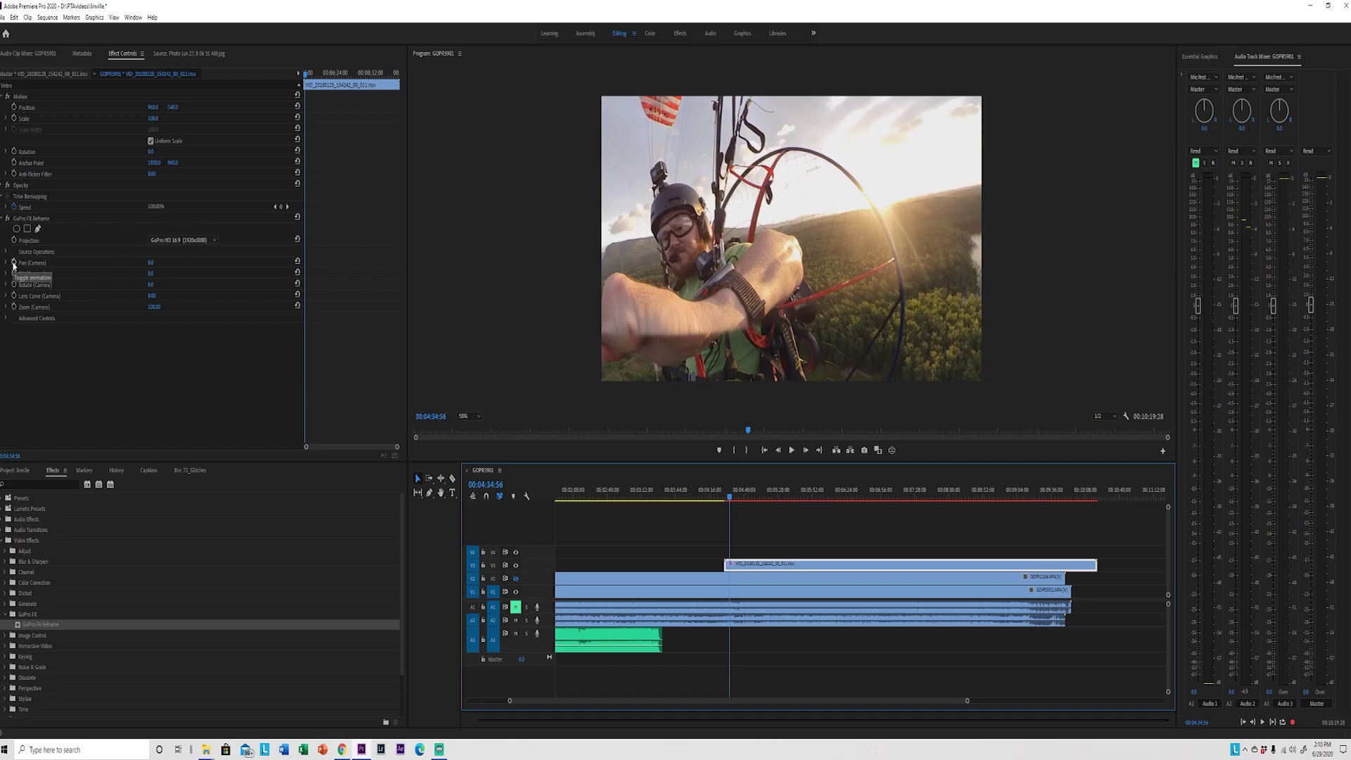
{"action": "left_click", "coordinate": [13, 262]}
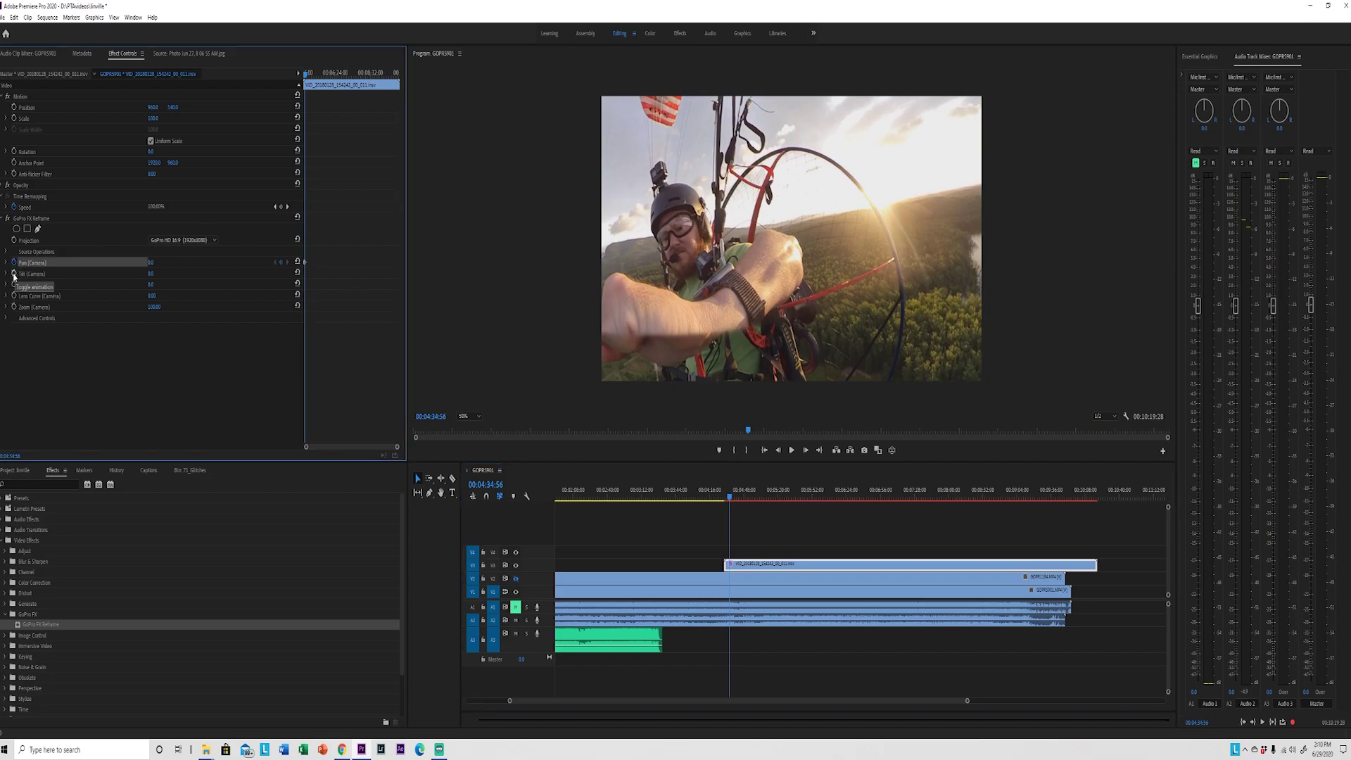
{"action": "left_click", "coordinate": [13, 273]}
{"action": "left_click", "coordinate": [14, 285]}
{"action": "left_click", "coordinate": [13, 295]}
{"action": "left_click", "coordinate": [13, 308]}
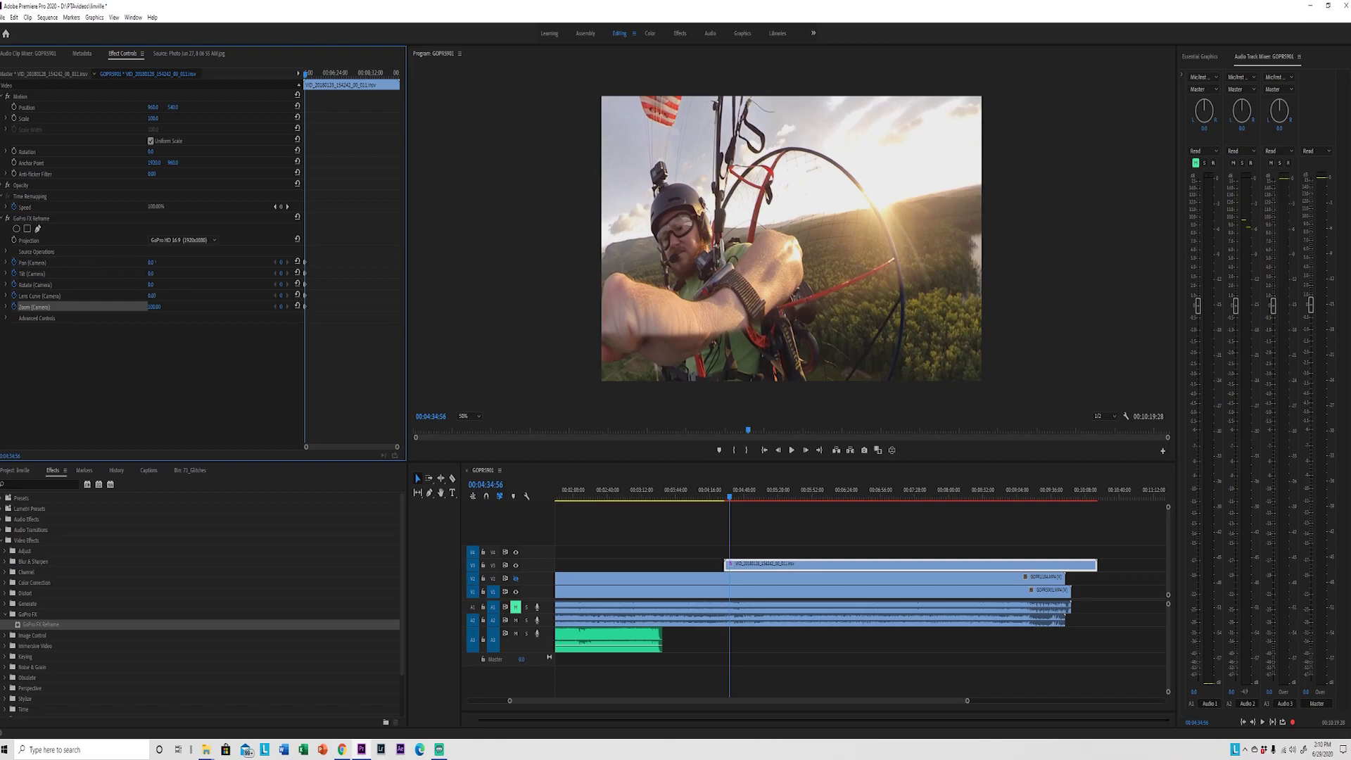
Reframe the 360 shot at 00:04:34:56 by adjusting pan, zoom, rotation and tilt so the pilot and whole wing fit the frame.
{"action": "mouse_move", "coordinate": [151, 262]}
{"action": "left_mouse_down"}
{"action": "mouse_move", "coordinate": [165, 263]}
{"action": "mouse_move", "coordinate": [137, 262]}
{"action": "mouse_move", "coordinate": [211, 263]}
{"action": "mouse_move", "coordinate": [154, 265]}
{"action": "left_mouse_up"}
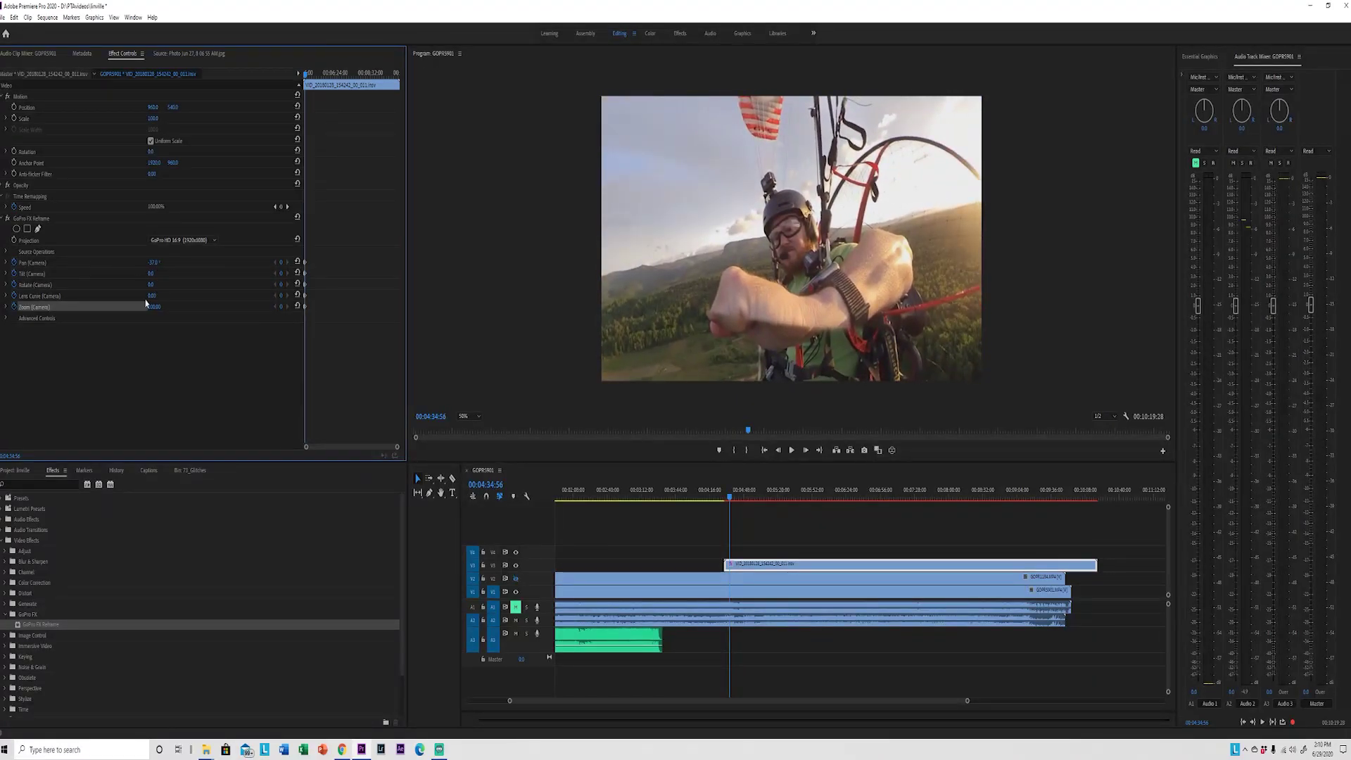
{"action": "left_click_drag", "start_coordinate": [153, 306], "coordinate": [95, 307]}
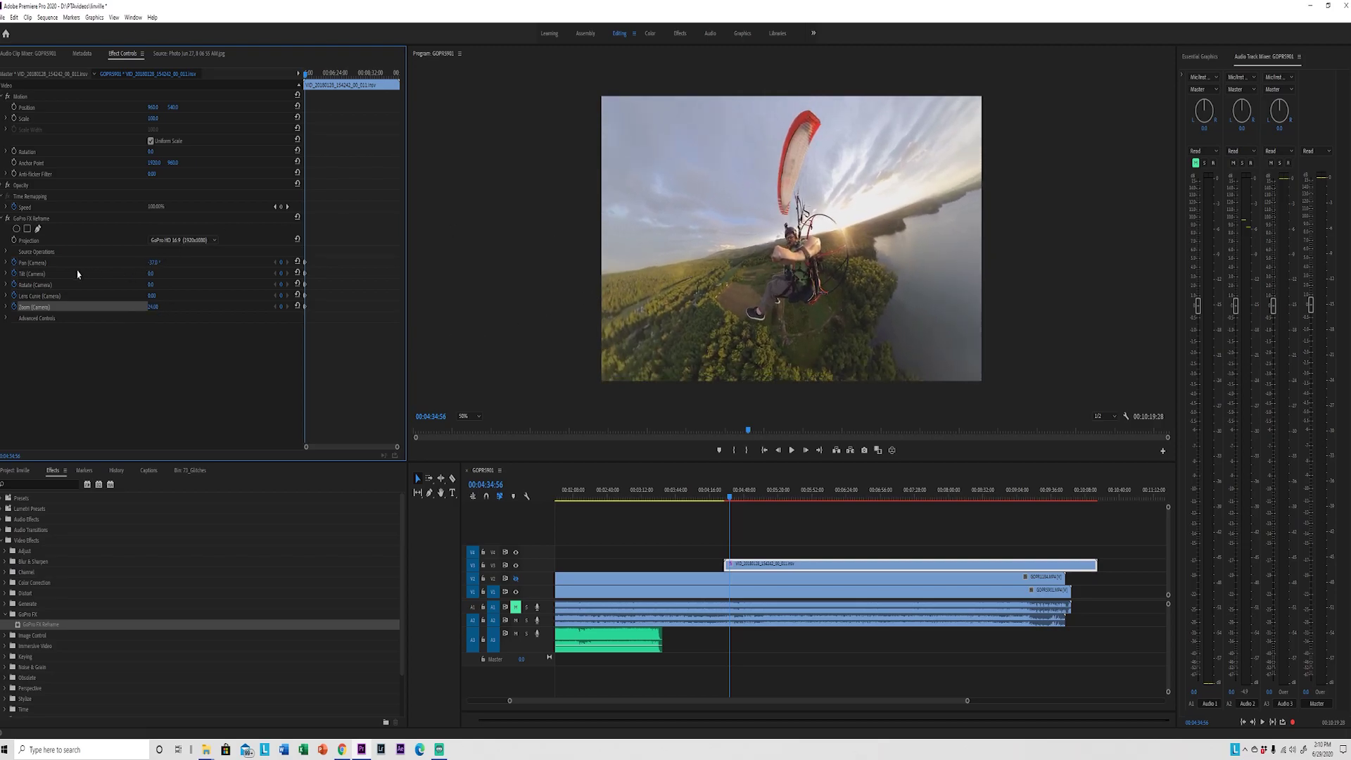
{"action": "mouse_move", "coordinate": [151, 284]}
{"action": "left_mouse_down"}
{"action": "mouse_move", "coordinate": [138, 285]}
{"action": "mouse_move", "coordinate": [151, 284]}
{"action": "left_mouse_up"}
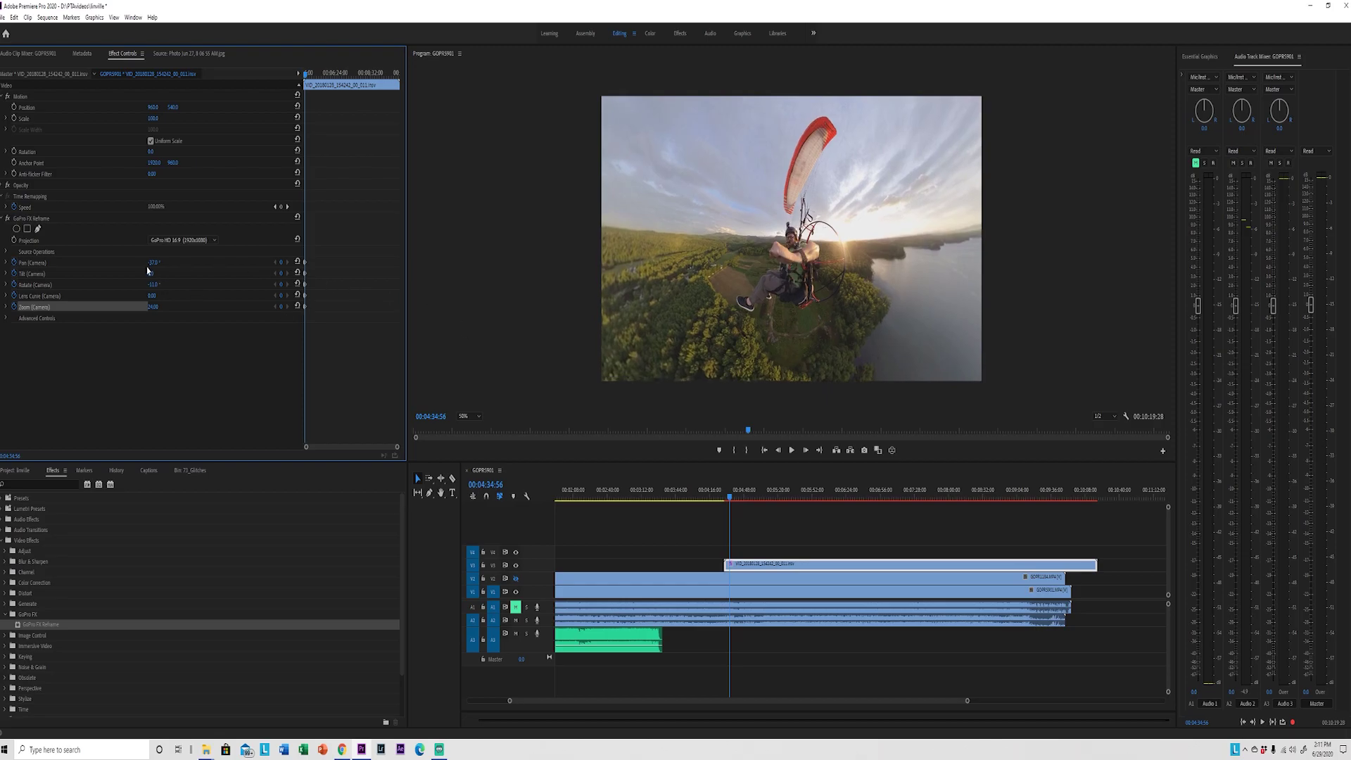
{"action": "mouse_move", "coordinate": [151, 273]}
{"action": "left_mouse_down"}
{"action": "mouse_move", "coordinate": [121, 273]}
{"action": "mouse_move", "coordinate": [190, 273]}
{"action": "mouse_move", "coordinate": [151, 273]}
{"action": "left_mouse_up"}
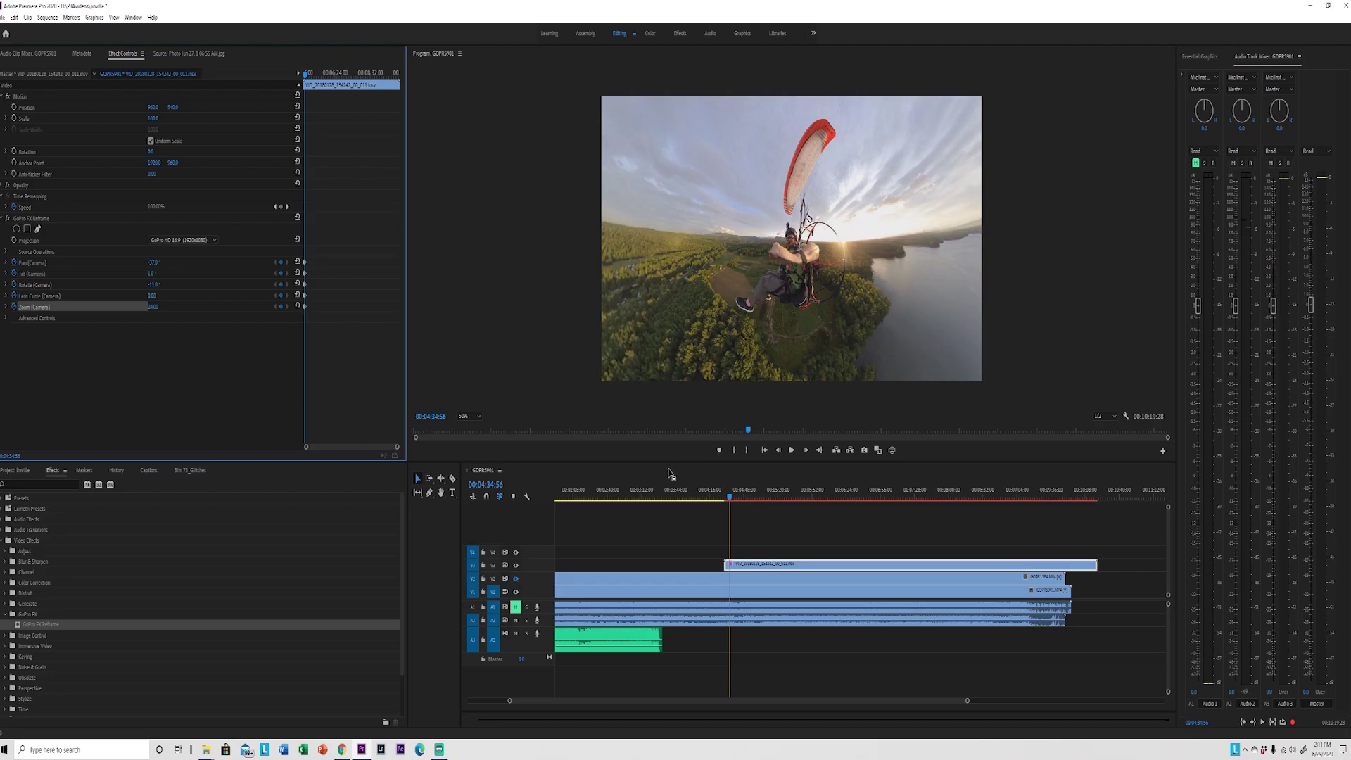
At 00:05:11:09, keyframe the Reframe effect's Pan, Tilt, Rotate, Lens Curve and Zoom, adjusting pan and tilt to frame the pilot and whole wing.
{"action": "key", "text": "space"}
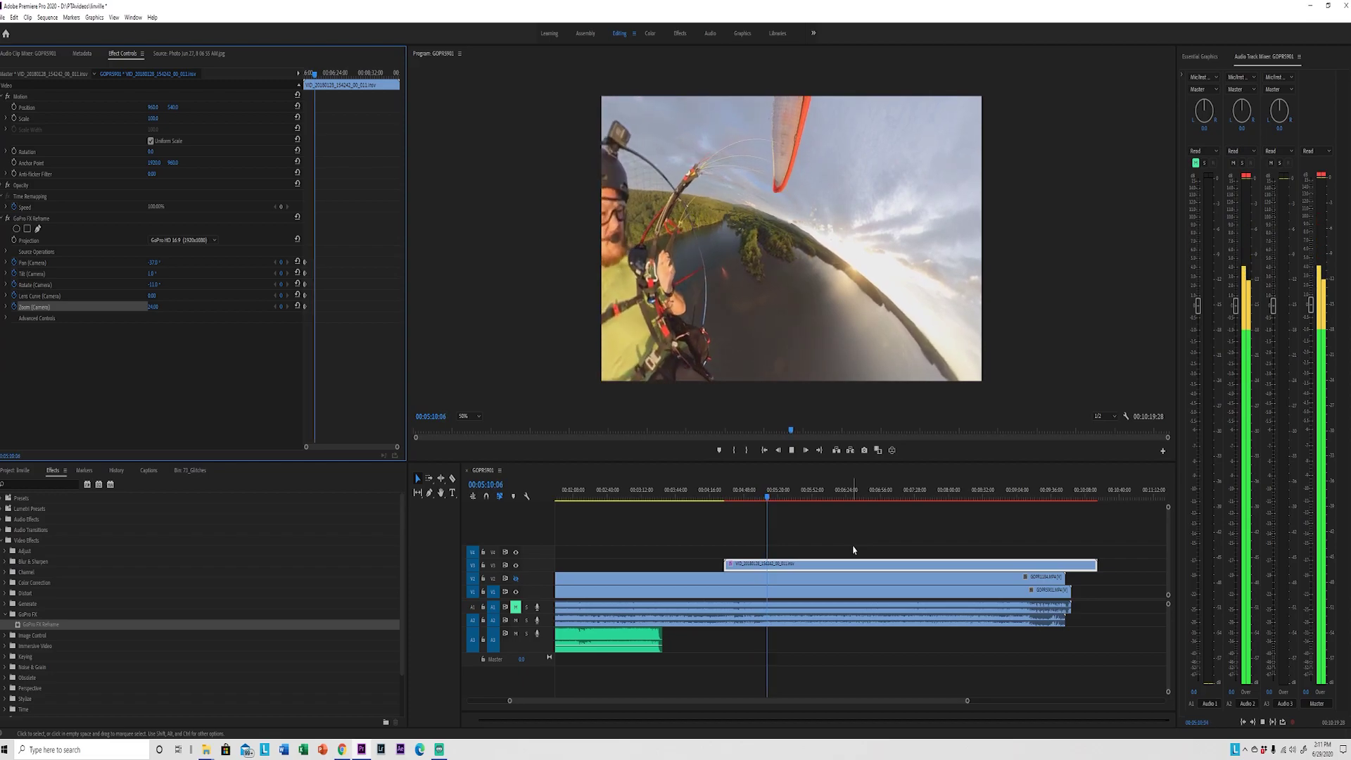
{"action": "key", "text": "space"}
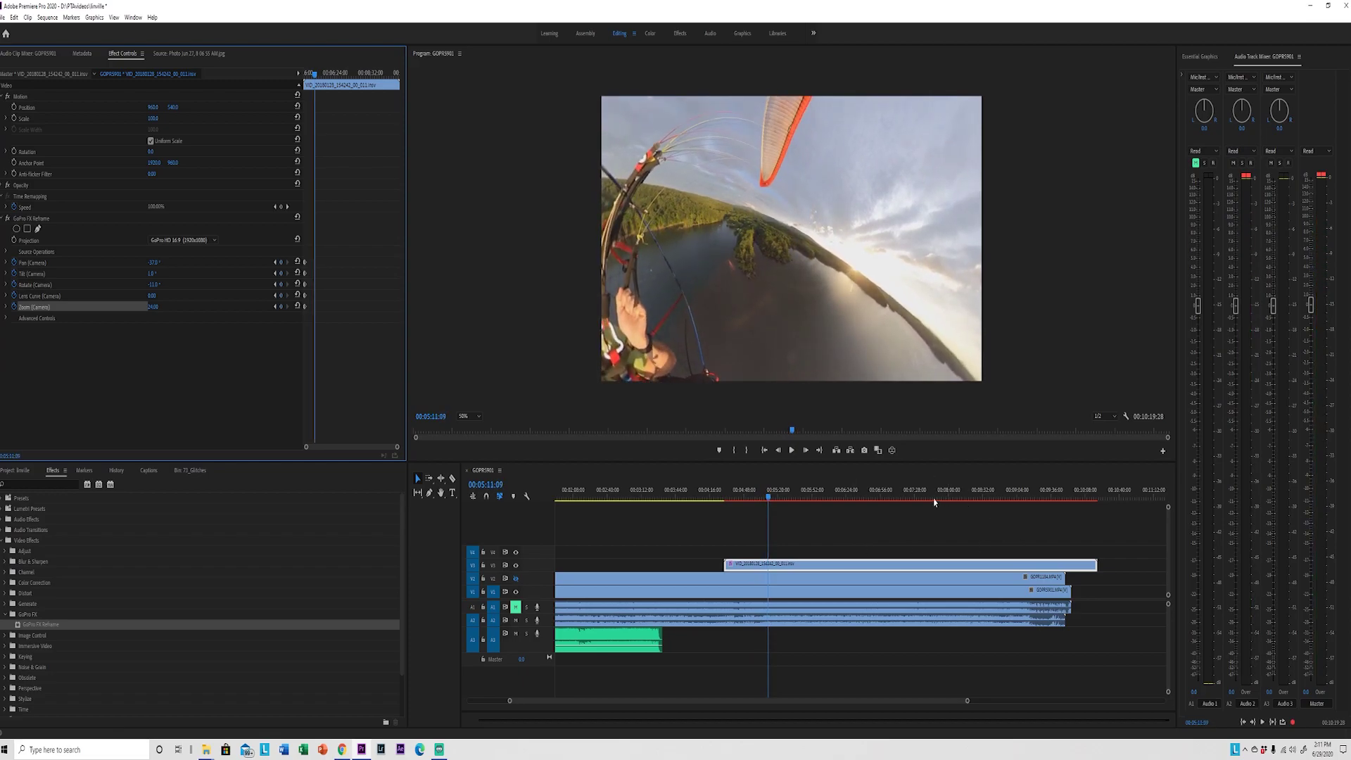
{"action": "left_click", "coordinate": [280, 263]}
{"action": "left_click", "coordinate": [281, 274]}
{"action": "left_click", "coordinate": [280, 285]}
{"action": "left_click", "coordinate": [281, 296]}
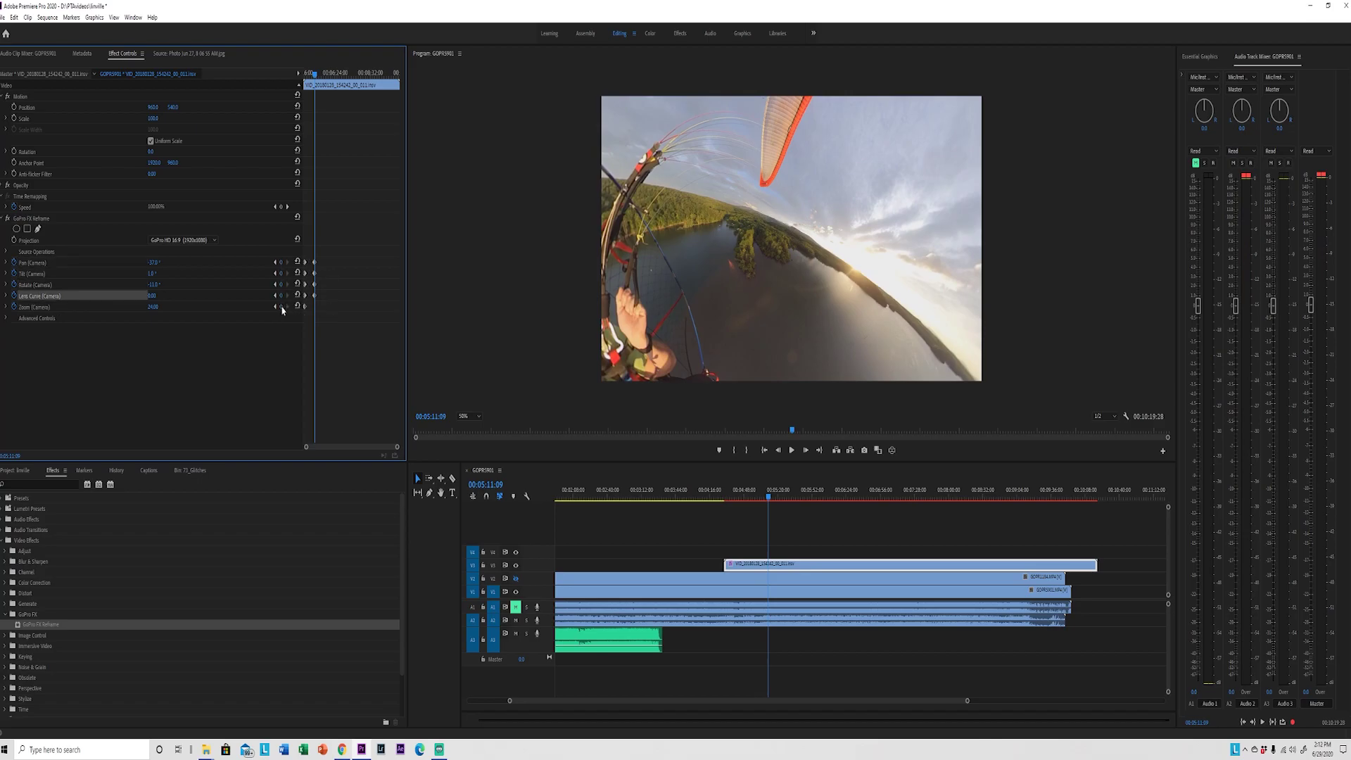
{"action": "left_click", "coordinate": [281, 307]}
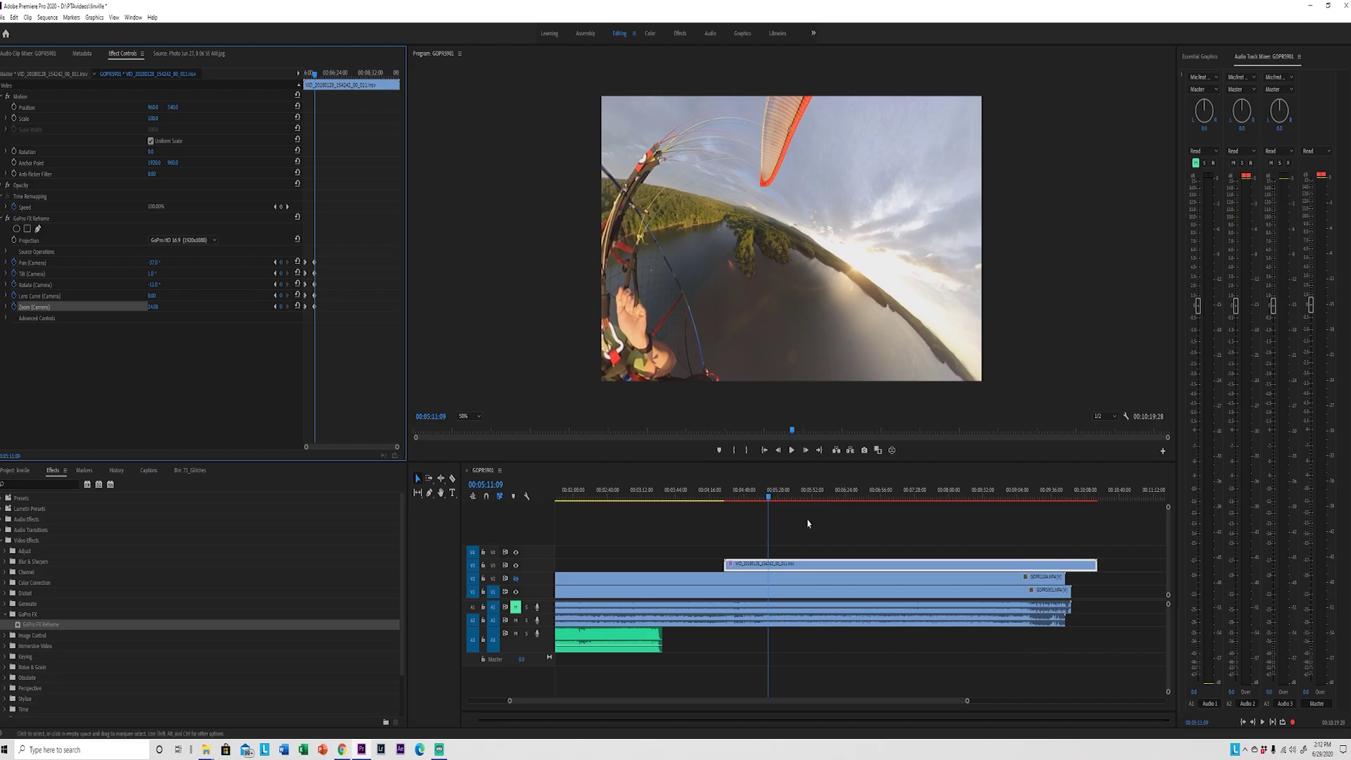
{"action": "left_click_drag", "start_coordinate": [154, 263], "coordinate": [36, 262]}
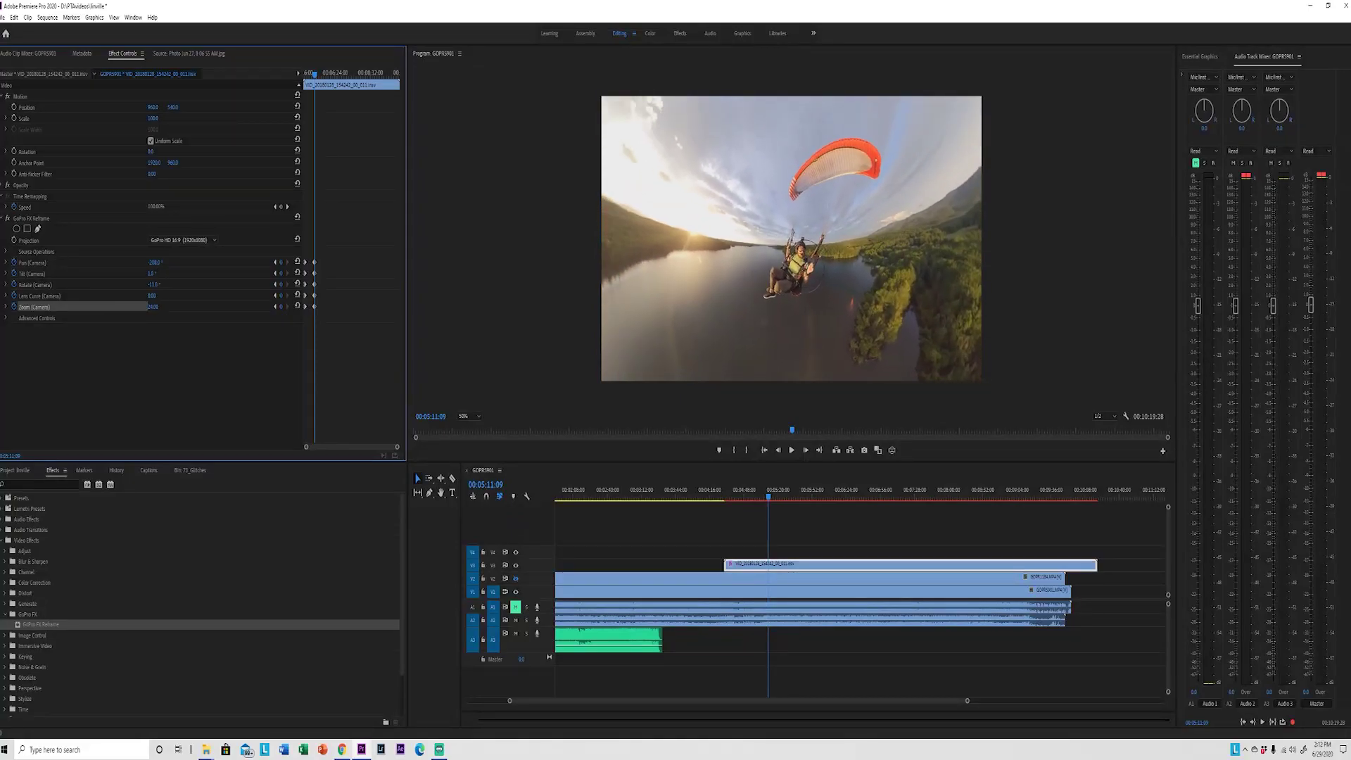
{"action": "mouse_move", "coordinate": [152, 274]}
{"action": "left_mouse_down"}
{"action": "mouse_move", "coordinate": [98, 273]}
{"action": "mouse_move", "coordinate": [139, 274]}
{"action": "left_mouse_up"}
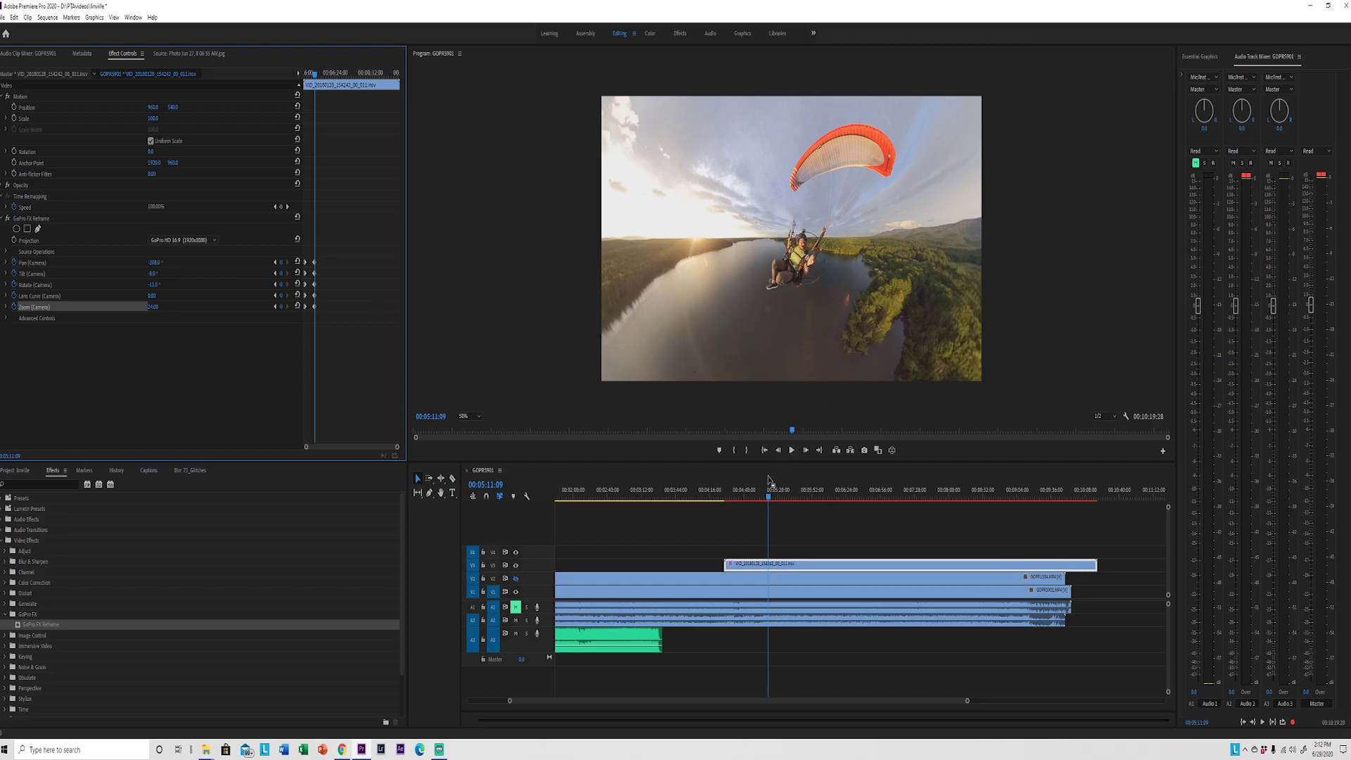
Play the 360 clip from its start to about 00:05:08 to check the camera move between the two keyframe sets.
{"action": "left_click_drag", "start_coordinate": [768, 496], "coordinate": [726, 498]}
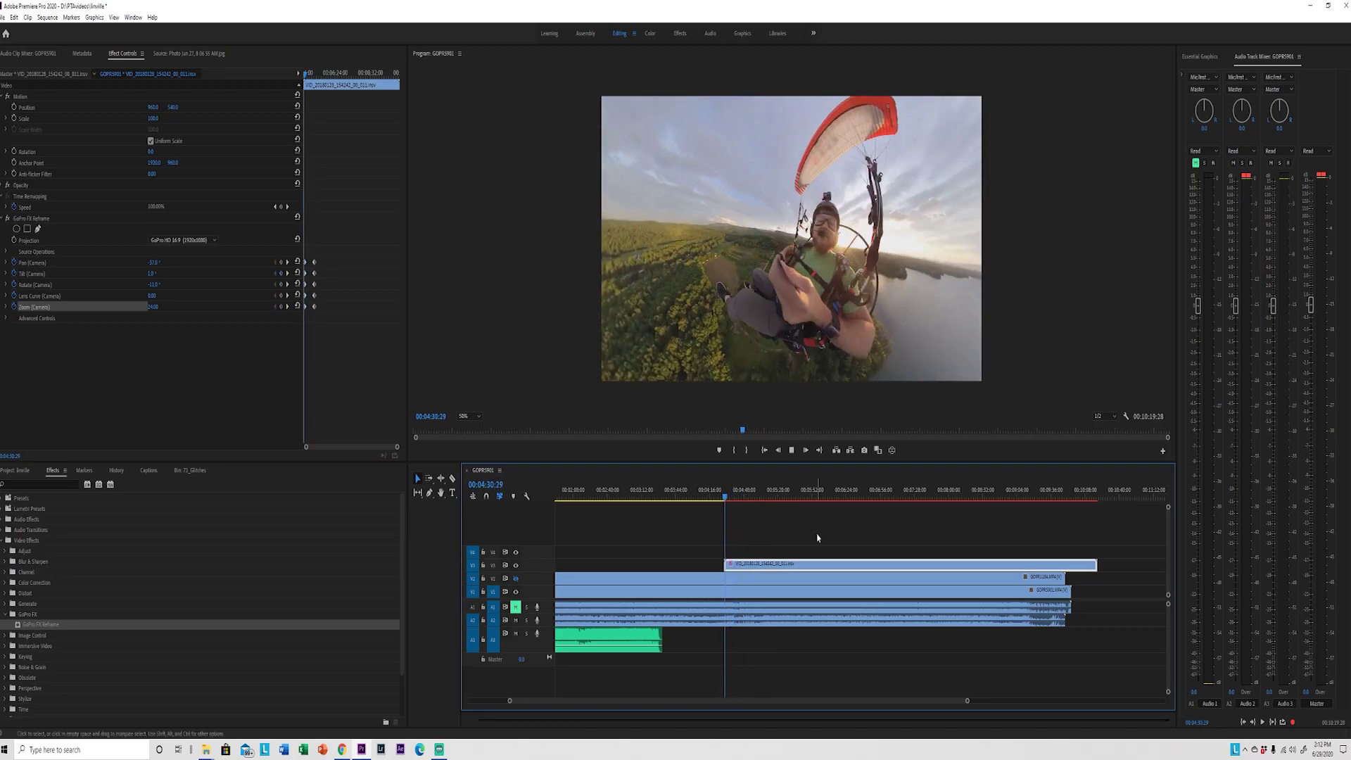
{"action": "key", "text": "space"}
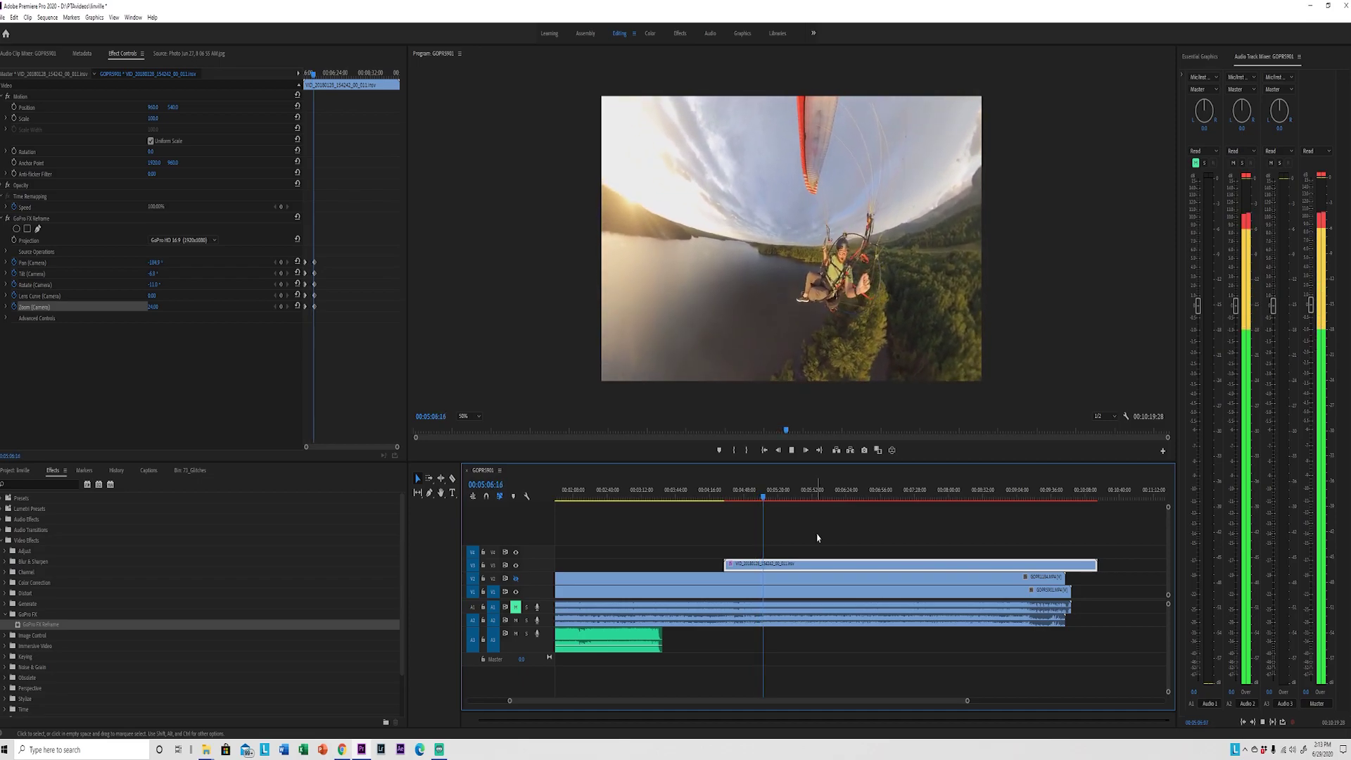
{"action": "key", "text": "space"}
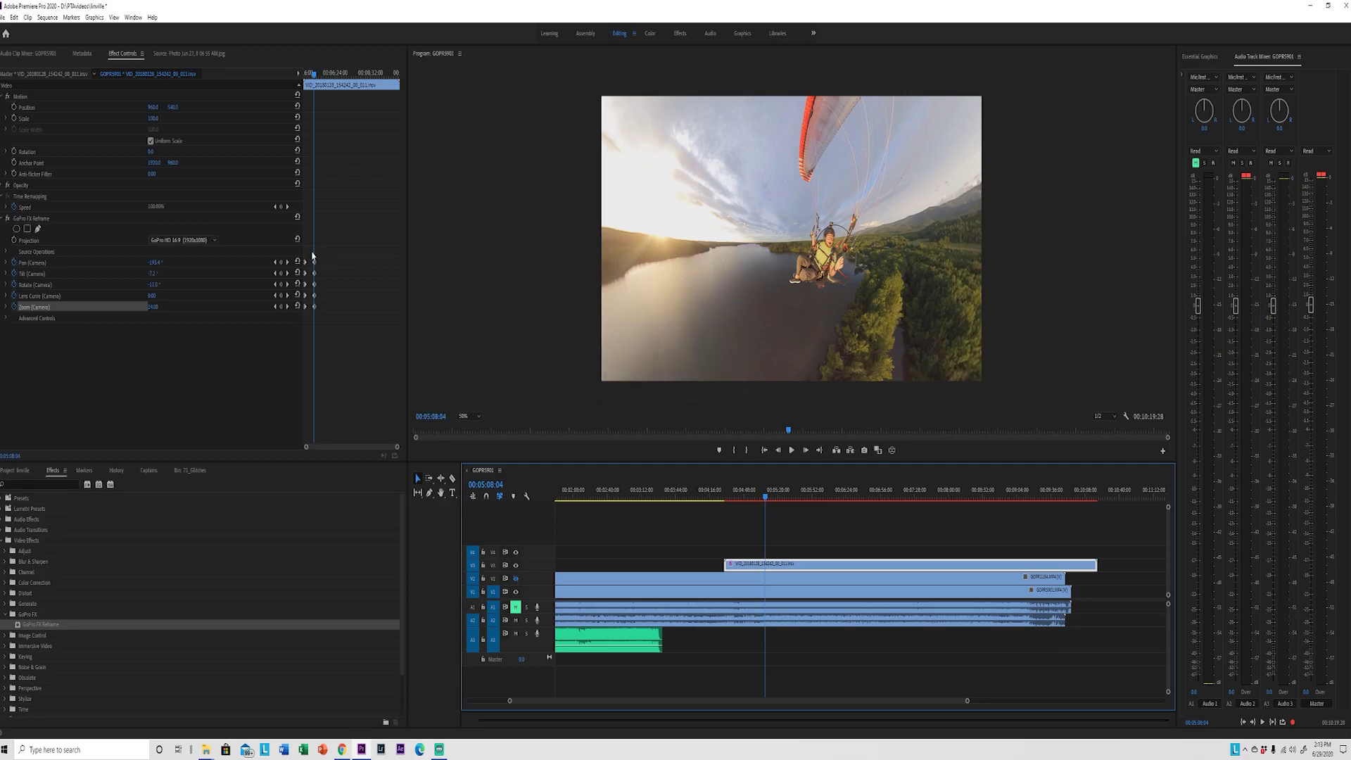
At 00:04:43:24, add a Pan keyframe and adjust the pan to bring the pilot and wing back towards the centre.
{"action": "left_click_drag", "start_coordinate": [316, 77], "coordinate": [310, 73]}
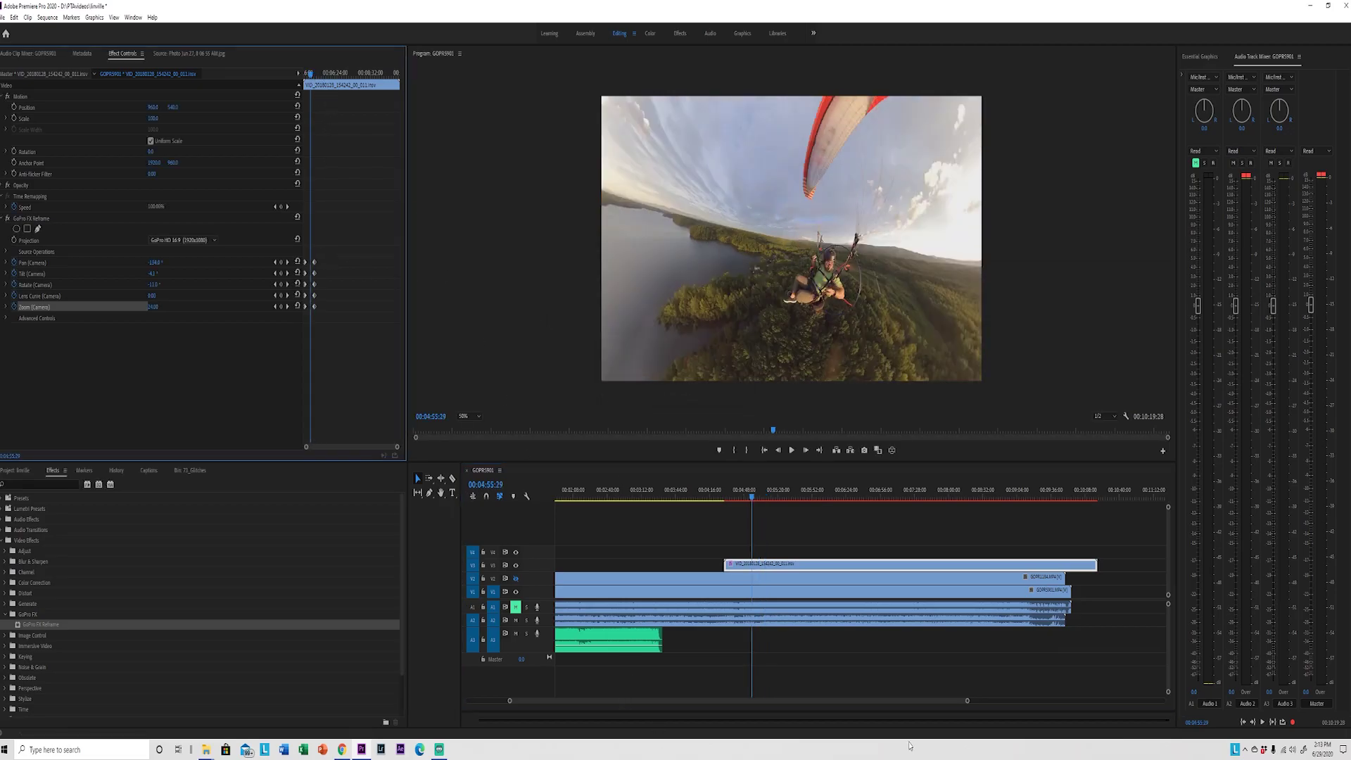
{"action": "left_click_drag", "start_coordinate": [967, 701], "coordinate": [931, 702]}
{"action": "left_click_drag", "start_coordinate": [850, 705], "coordinate": [830, 706]}
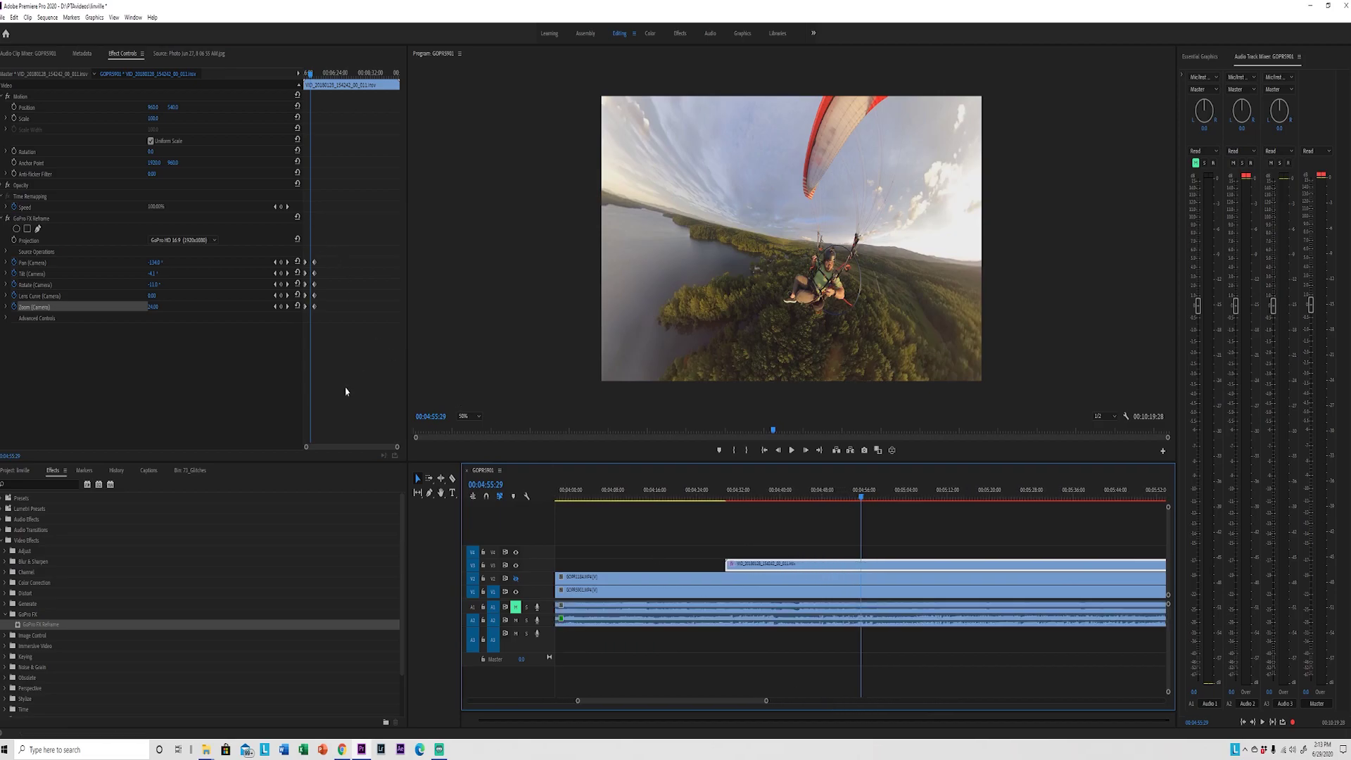
{"action": "left_click_drag", "start_coordinate": [396, 450], "coordinate": [376, 449]}
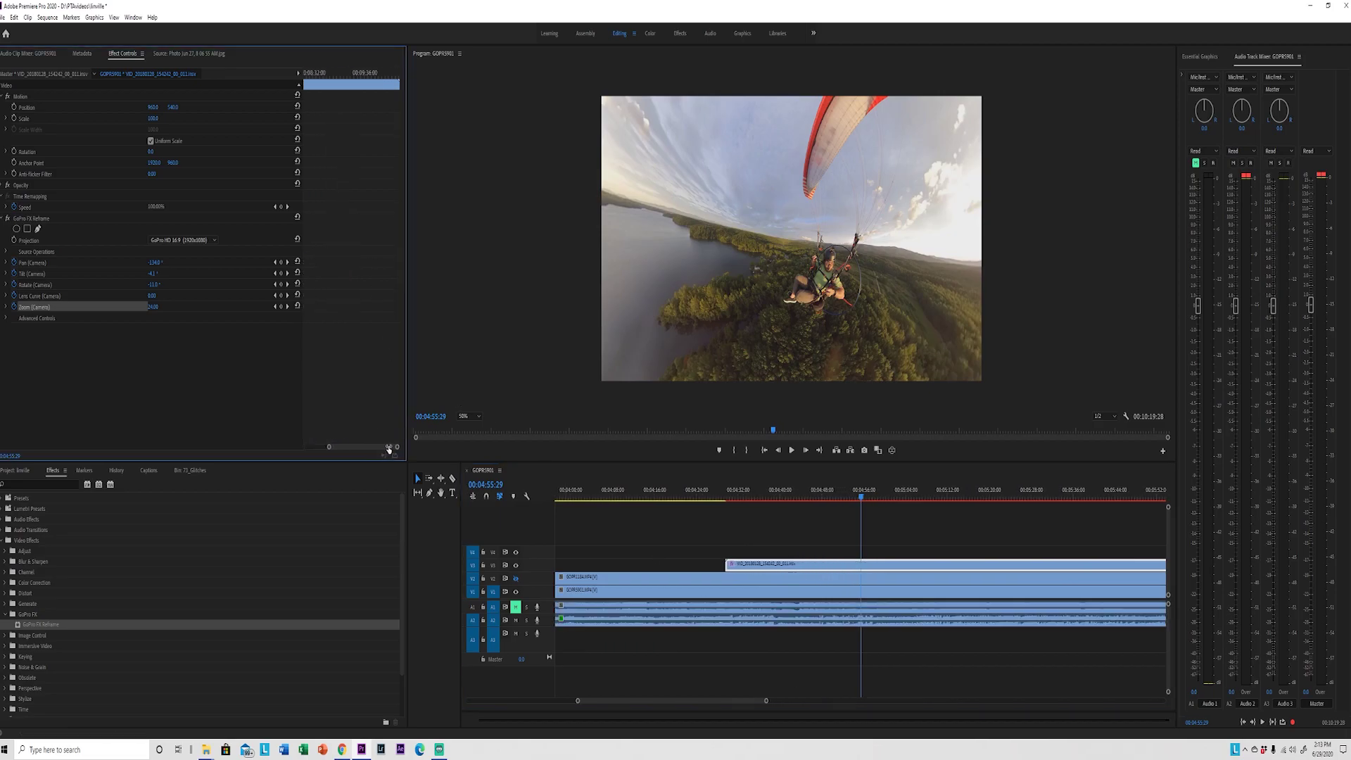
{"action": "mouse_move", "coordinate": [395, 452]}
{"action": "left_mouse_down"}
{"action": "mouse_move", "coordinate": [376, 448]}
{"action": "mouse_move", "coordinate": [417, 454]}
{"action": "mouse_move", "coordinate": [408, 437]}
{"action": "left_mouse_up"}
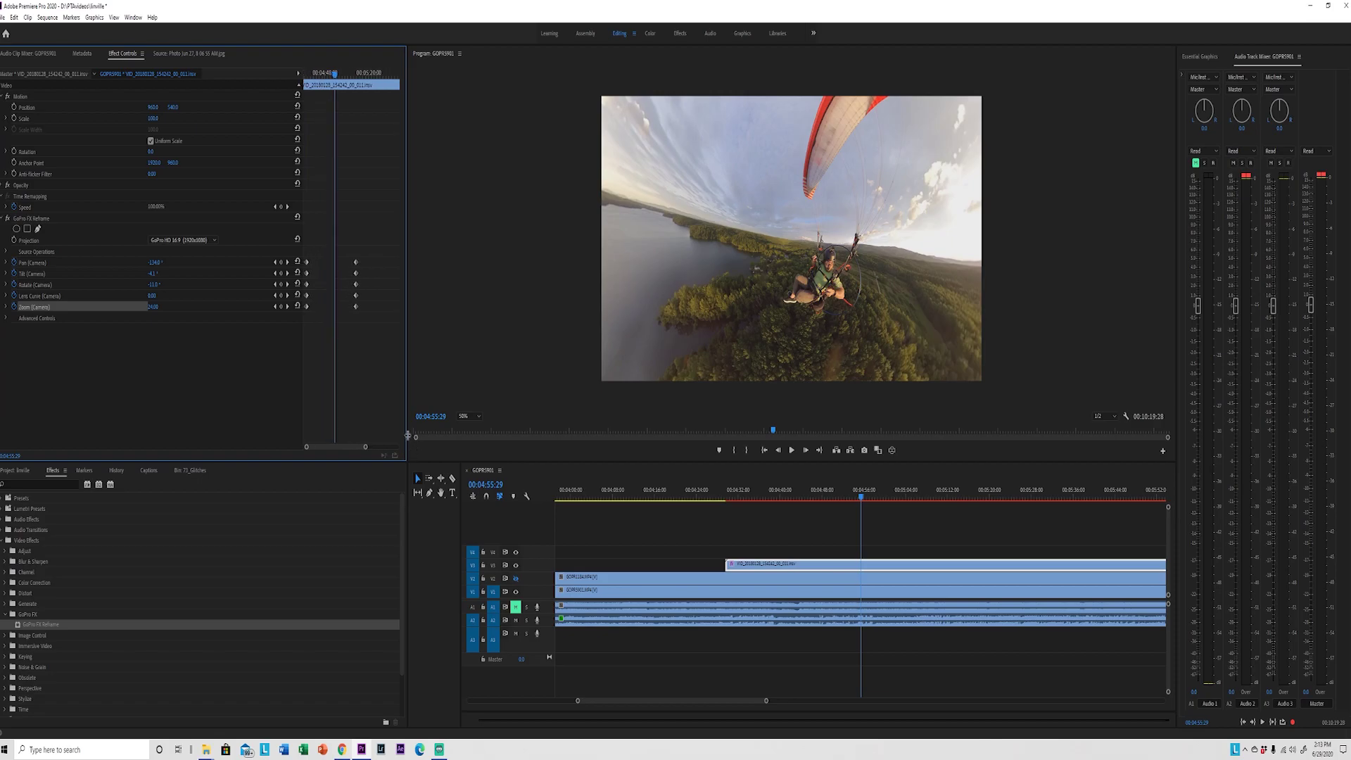
{"action": "left_click", "coordinate": [318, 74]}
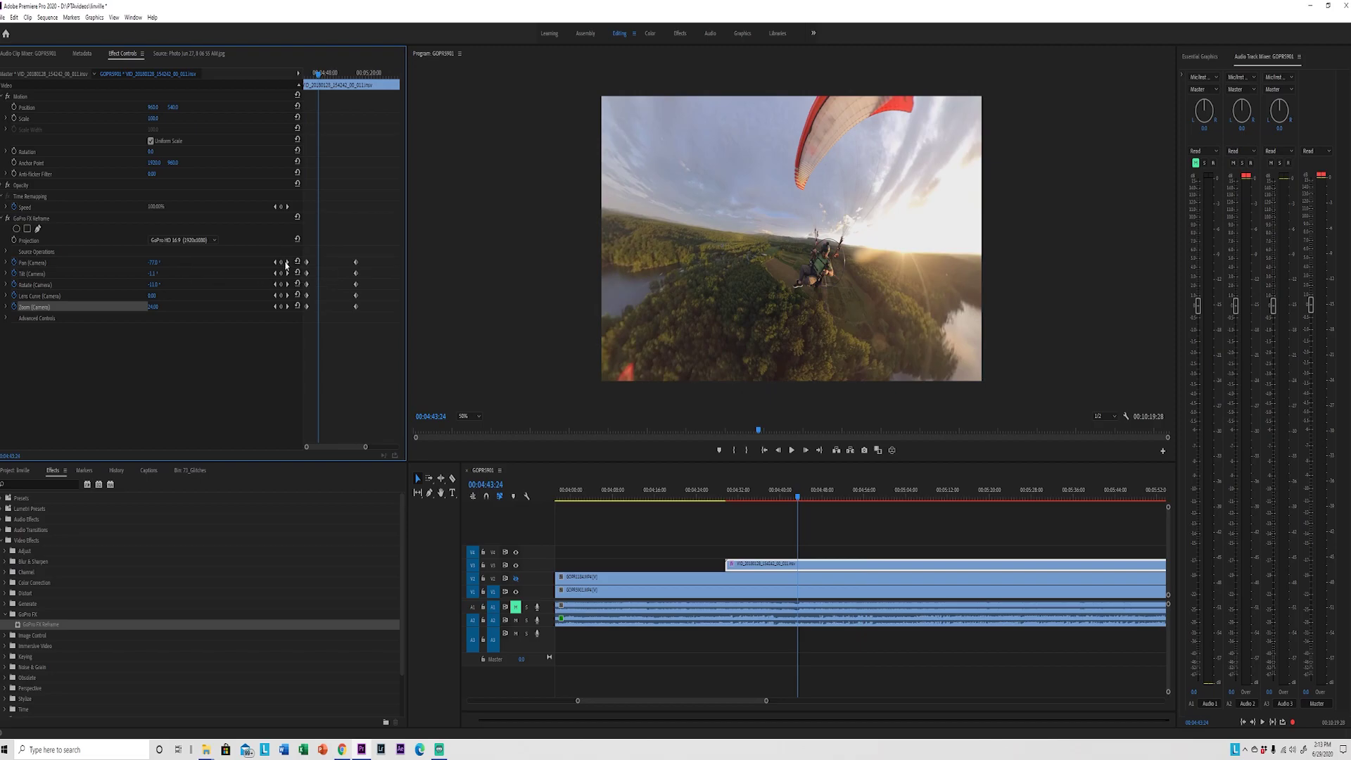
{"action": "left_click", "coordinate": [281, 263]}
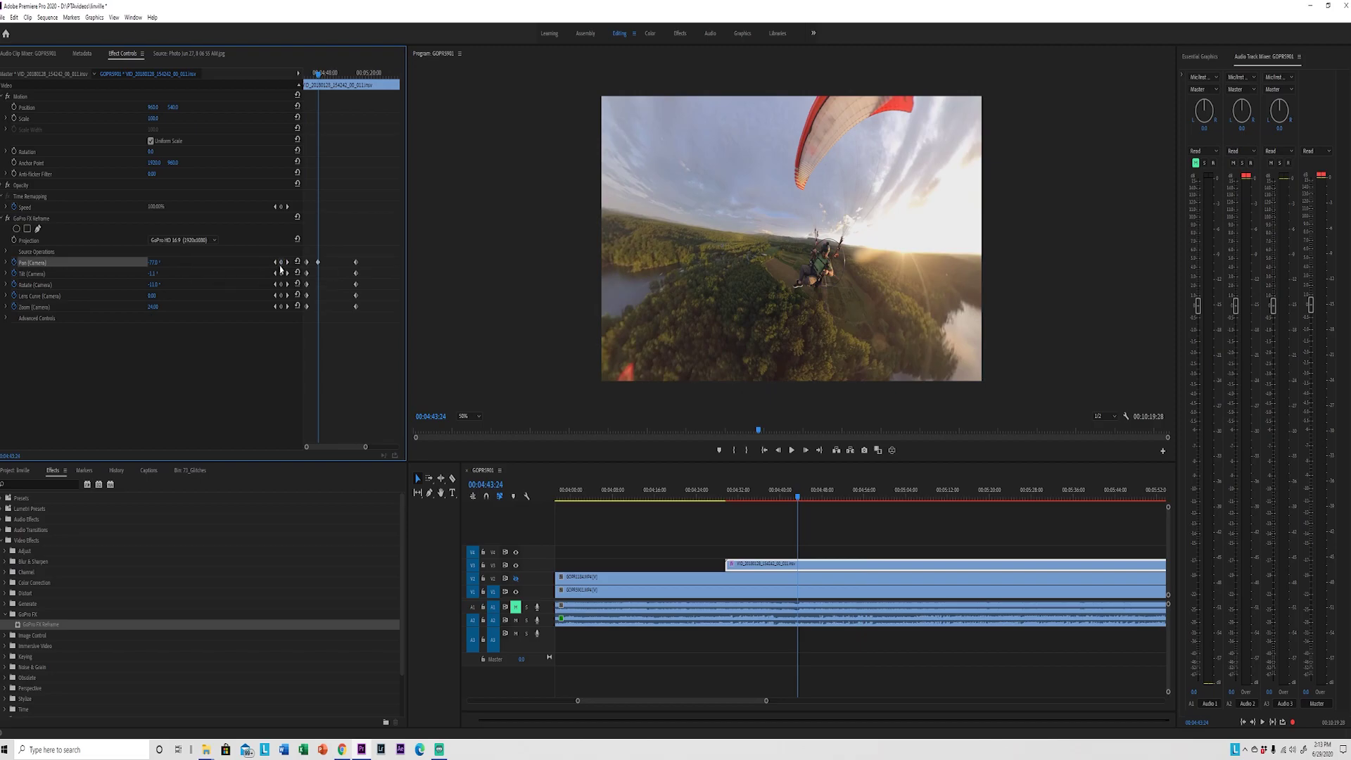
{"action": "mouse_move", "coordinate": [153, 262]}
{"action": "left_mouse_down"}
{"action": "mouse_move", "coordinate": [177, 263]}
{"action": "mouse_move", "coordinate": [156, 263]}
{"action": "left_mouse_up"}
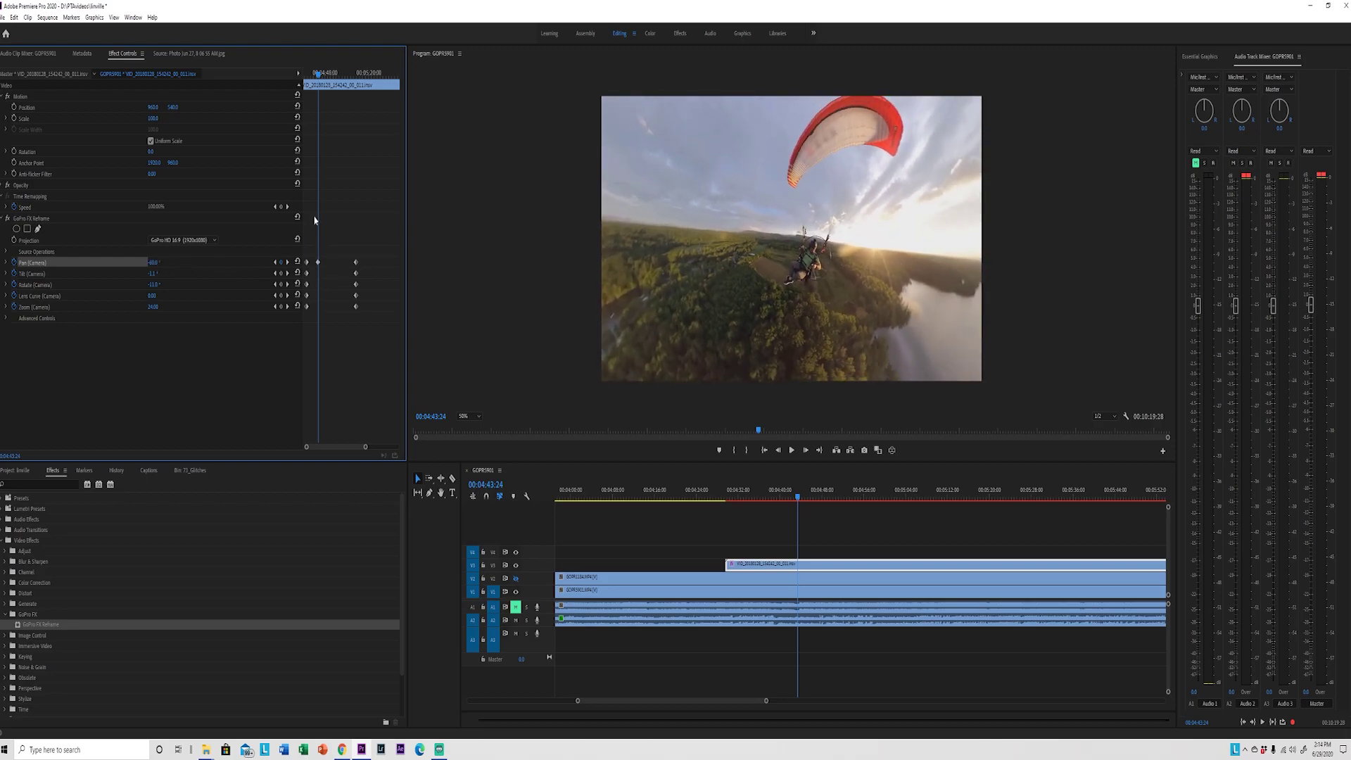
Add further Pan keyframes at short intervals up to 00:04:59:20, adjusting the pan at each to keep the pilot and wing centred.
{"action": "left_click_drag", "start_coordinate": [316, 79], "coordinate": [325, 77]}
{"action": "left_click_drag", "start_coordinate": [154, 262], "coordinate": [157, 263]}
{"action": "left_click_drag", "start_coordinate": [323, 96], "coordinate": [331, 96]}
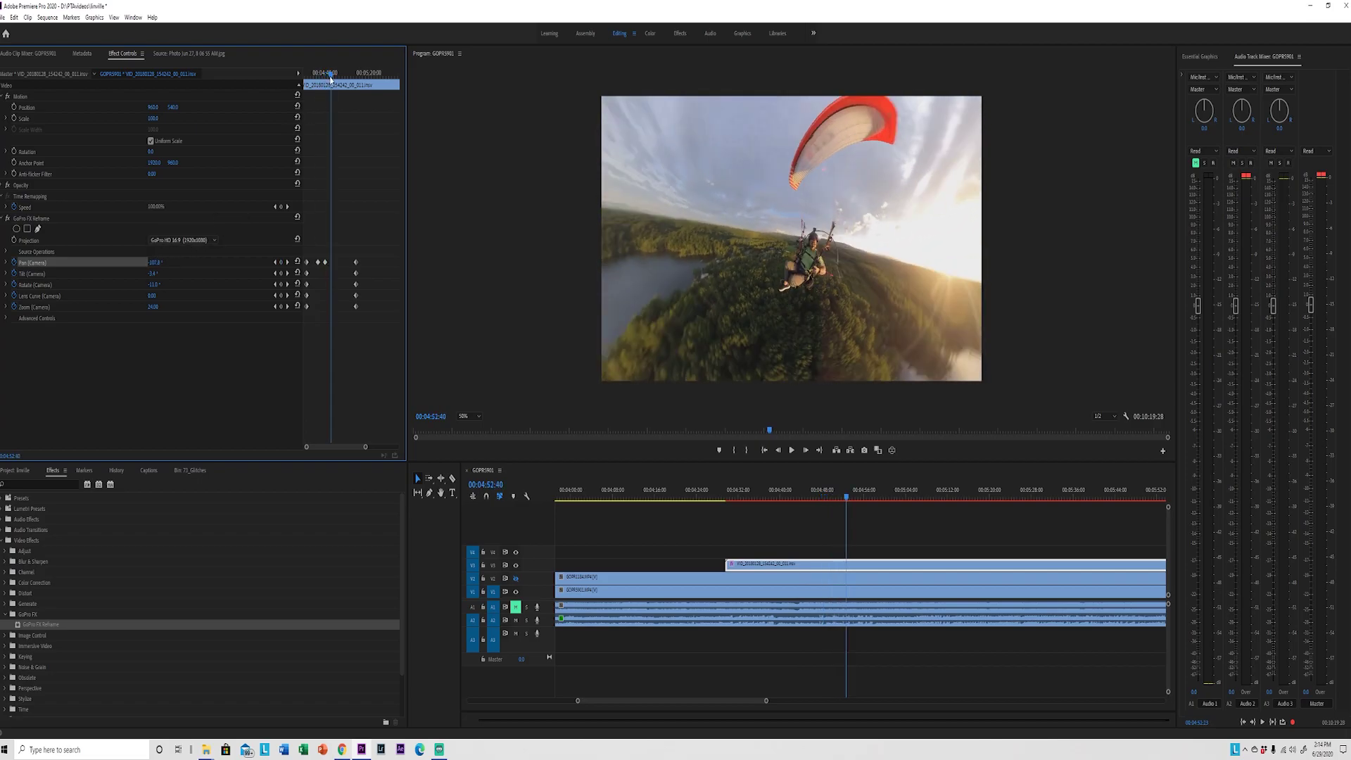
{"action": "left_click_drag", "start_coordinate": [155, 264], "coordinate": [157, 265]}
{"action": "left_click_drag", "start_coordinate": [332, 77], "coordinate": [337, 78]}
{"action": "left_click_drag", "start_coordinate": [154, 262], "coordinate": [157, 262]}
{"action": "left_click_drag", "start_coordinate": [335, 75], "coordinate": [340, 77]}
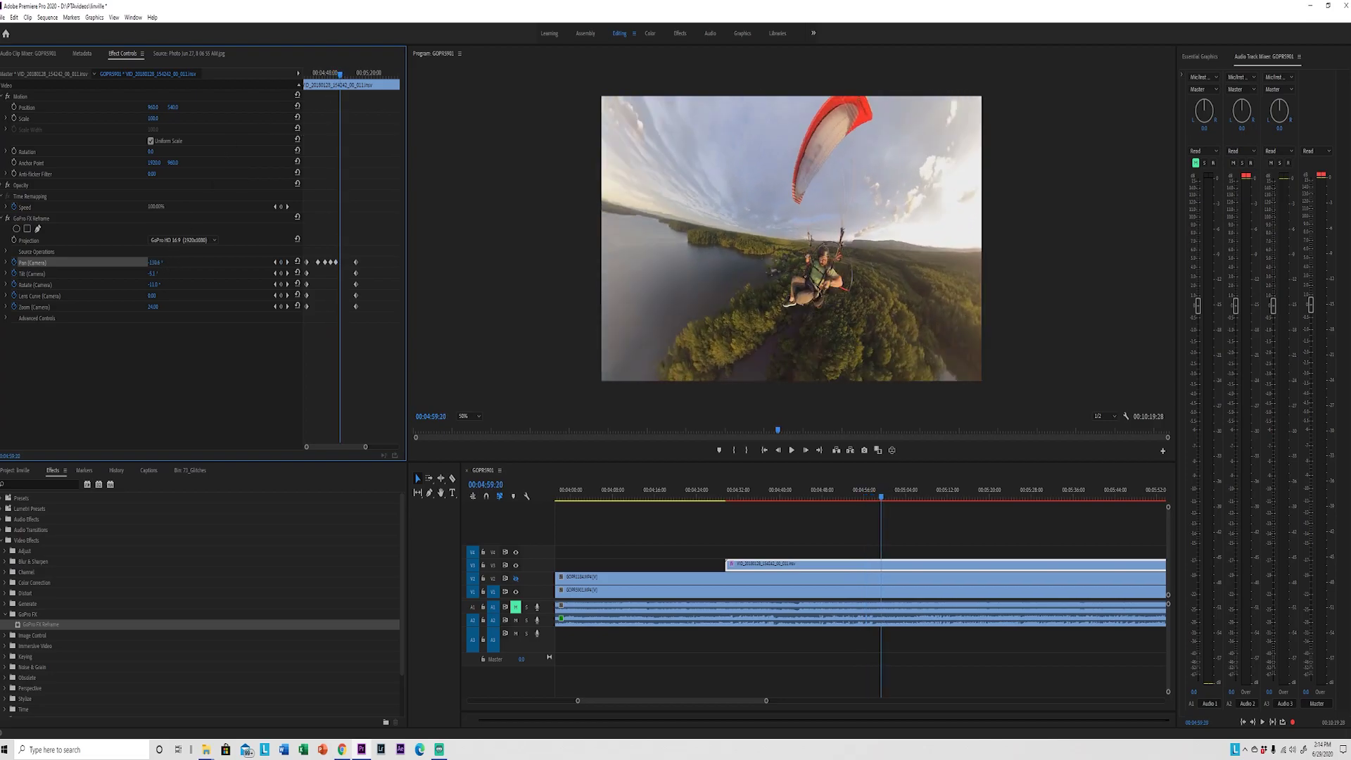
{"action": "mouse_move", "coordinate": [154, 263]}
{"action": "left_mouse_down"}
{"action": "mouse_move", "coordinate": [184, 262]}
{"action": "mouse_move", "coordinate": [170, 262]}
{"action": "left_mouse_up"}
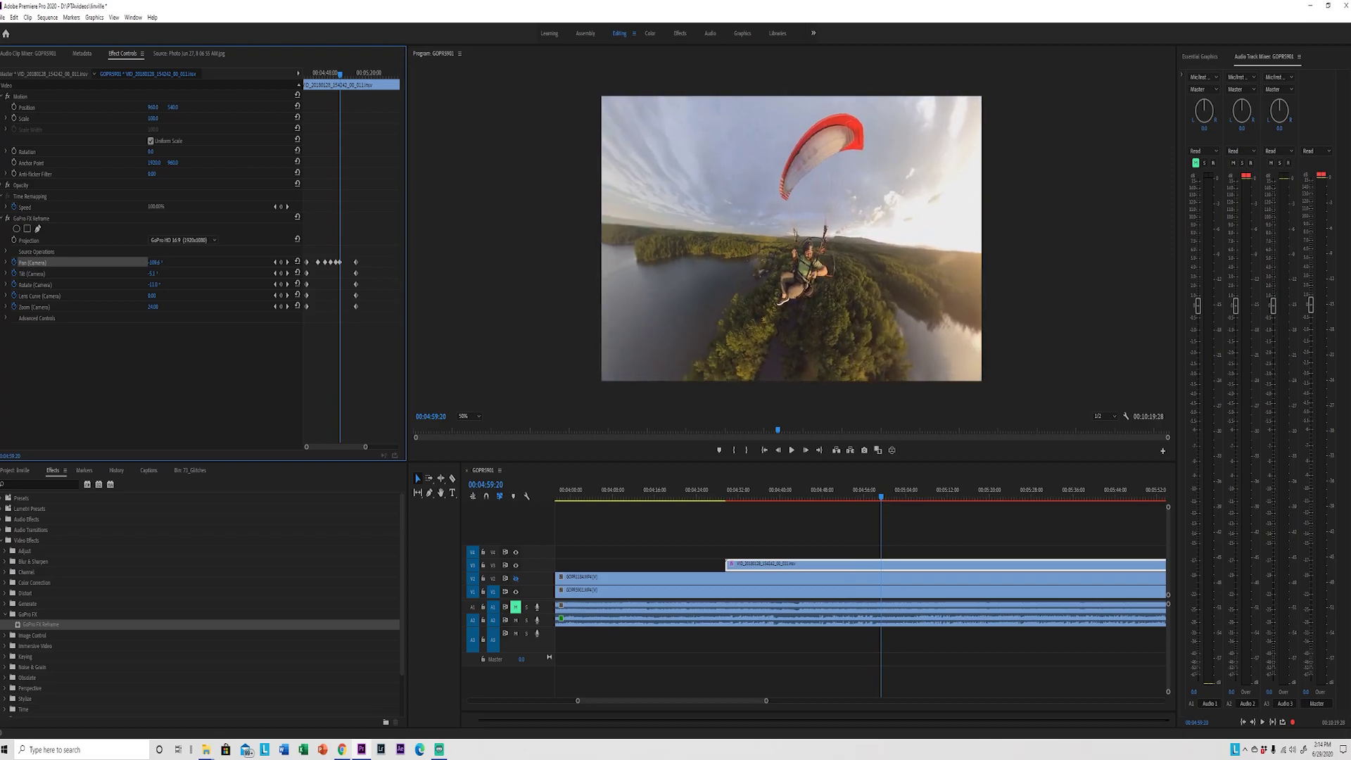
Play the 360 clip from about 00:04:34 to 00:04:49 to check the pan correction.
{"action": "left_click_drag", "start_coordinate": [322, 75], "coordinate": [307, 75]}
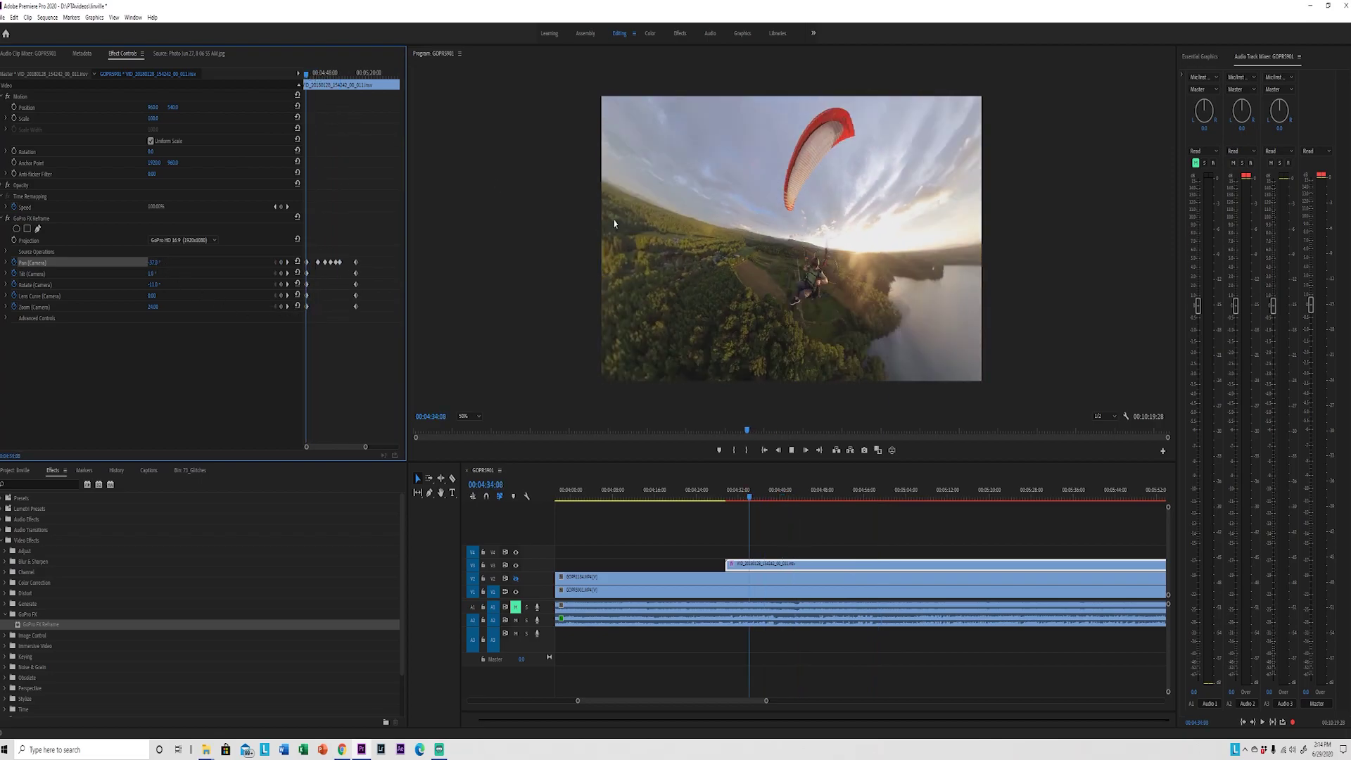
{"action": "key", "text": "space"}
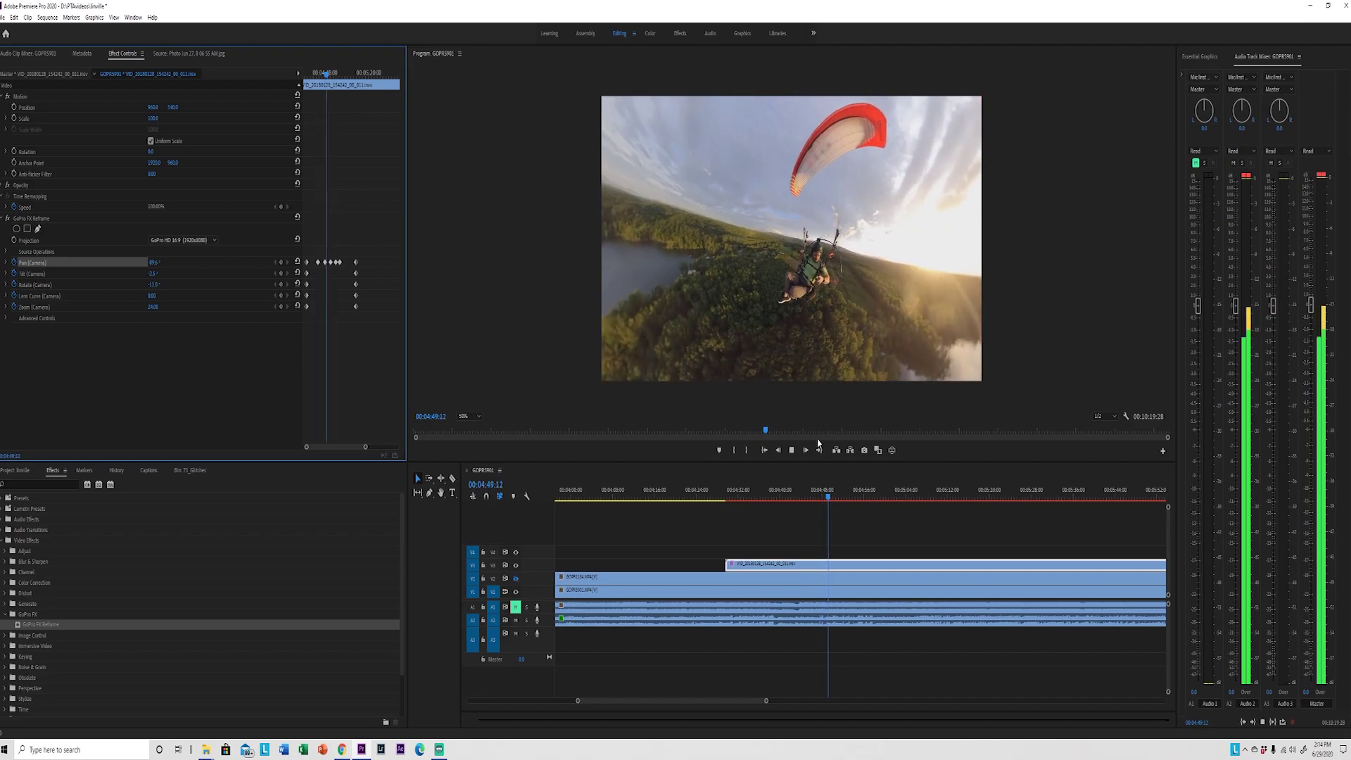
{"action": "key", "text": "space"}
Move the playhead to about 00:05:51 and add keyframes for Pan, Tilt, Rotate, Lens Curve and Zoom at the current framing.
{"action": "left_click", "coordinate": [837, 499]}
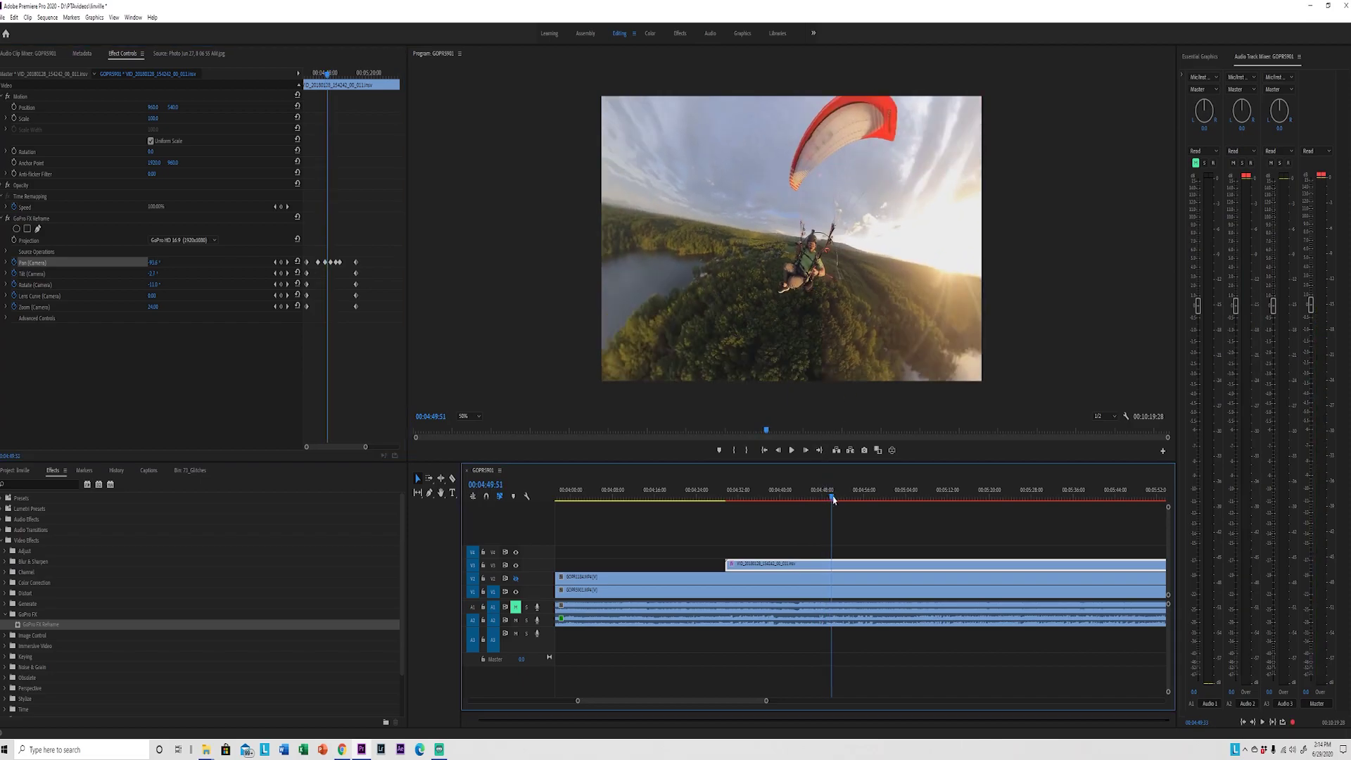
{"action": "left_click_drag", "start_coordinate": [837, 499], "coordinate": [1117, 518]}
{"action": "left_click_drag", "start_coordinate": [757, 701], "coordinate": [790, 701]}
{"action": "left_click_drag", "start_coordinate": [744, 498], "coordinate": [779, 495]}
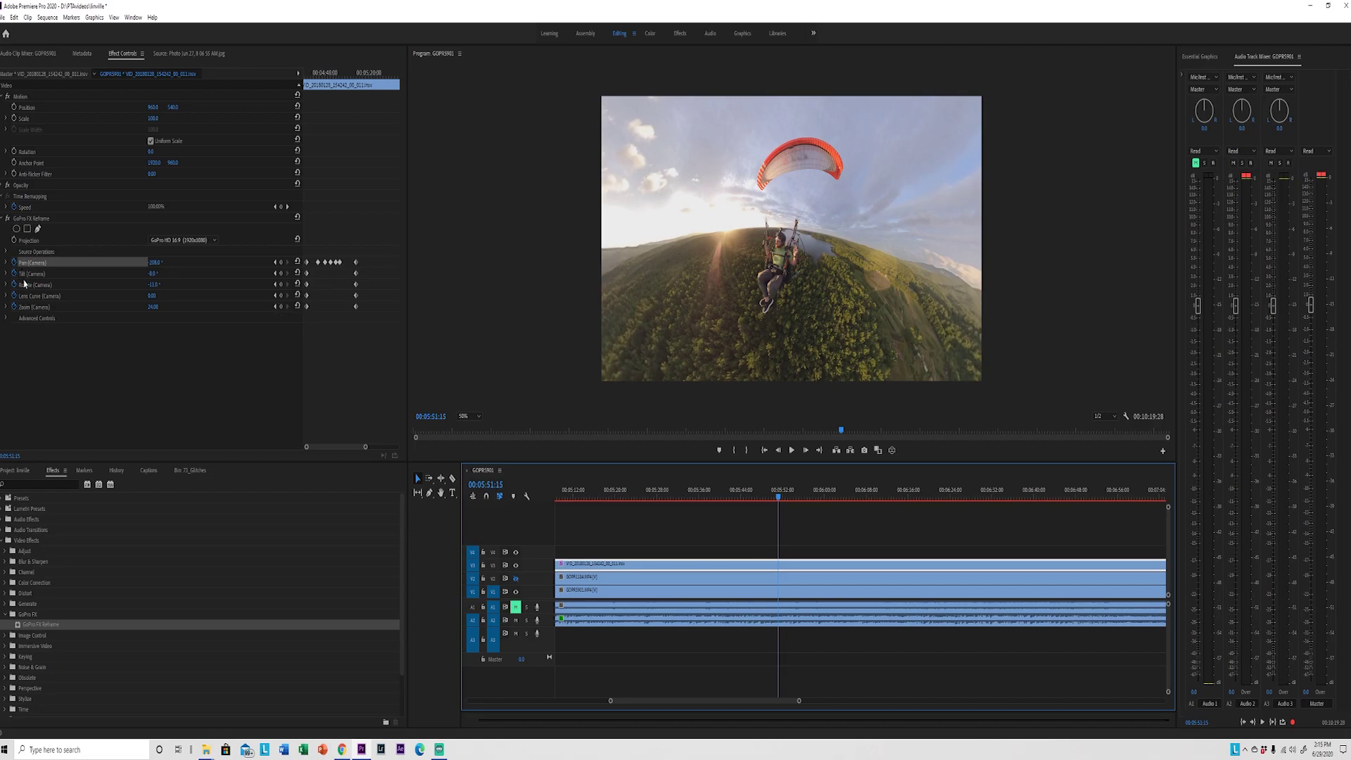
{"action": "left_click", "coordinate": [280, 263]}
{"action": "left_click", "coordinate": [281, 274]}
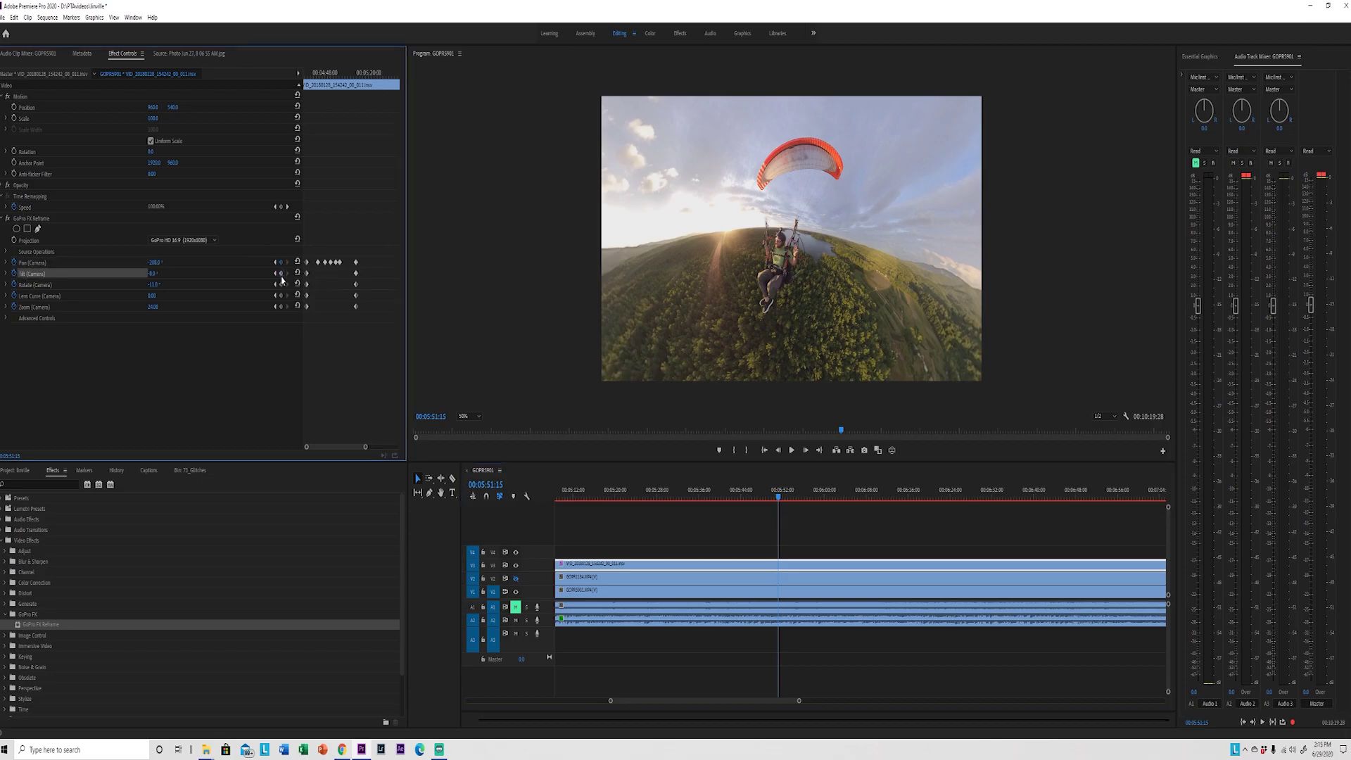
{"action": "left_click", "coordinate": [281, 284]}
{"action": "left_click", "coordinate": [281, 295]}
{"action": "left_click", "coordinate": [281, 307]}
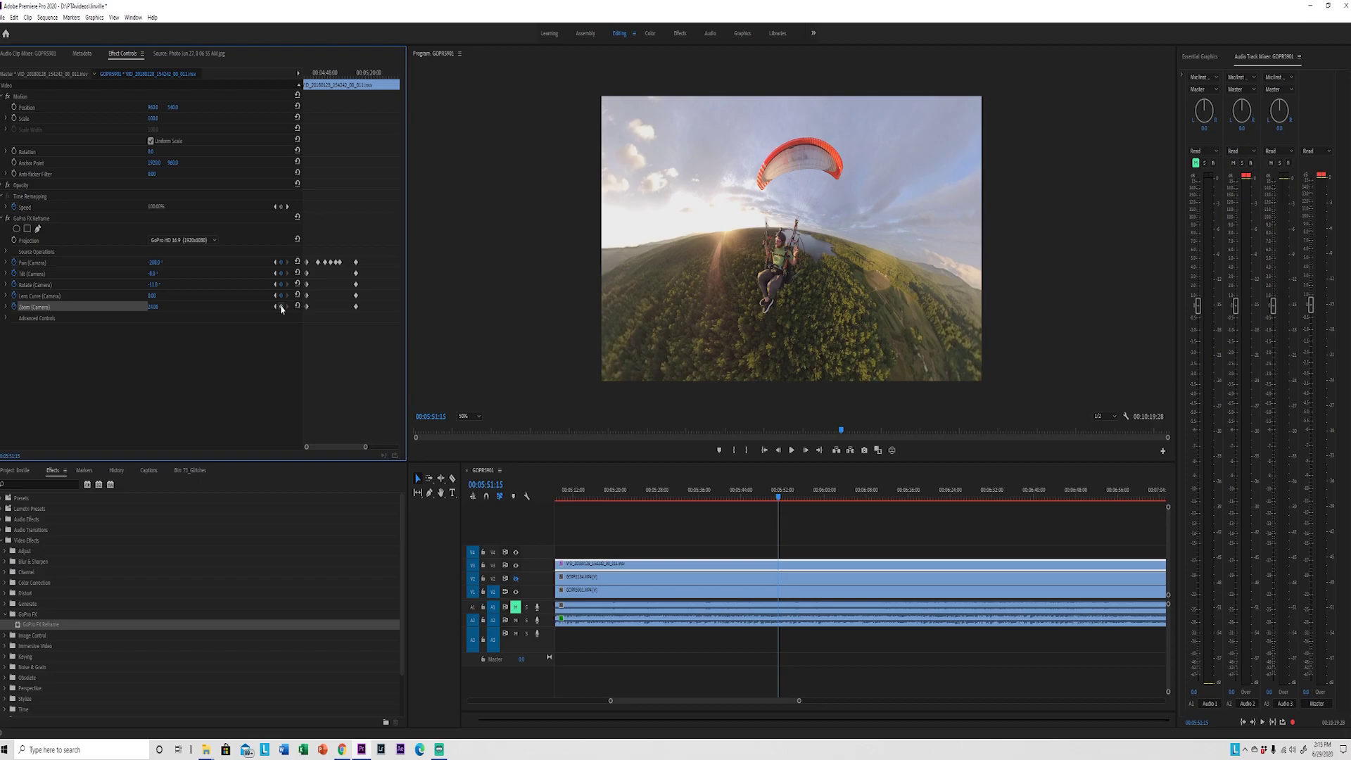
At 00:05:51:17, just past the new keyframes, add another set for Pan, Tilt, Rotate, Lens Curve and Zoom.
{"action": "key", "text": "Right"}
{"action": "left_click_drag", "start_coordinate": [318, 449], "coordinate": [324, 451]}
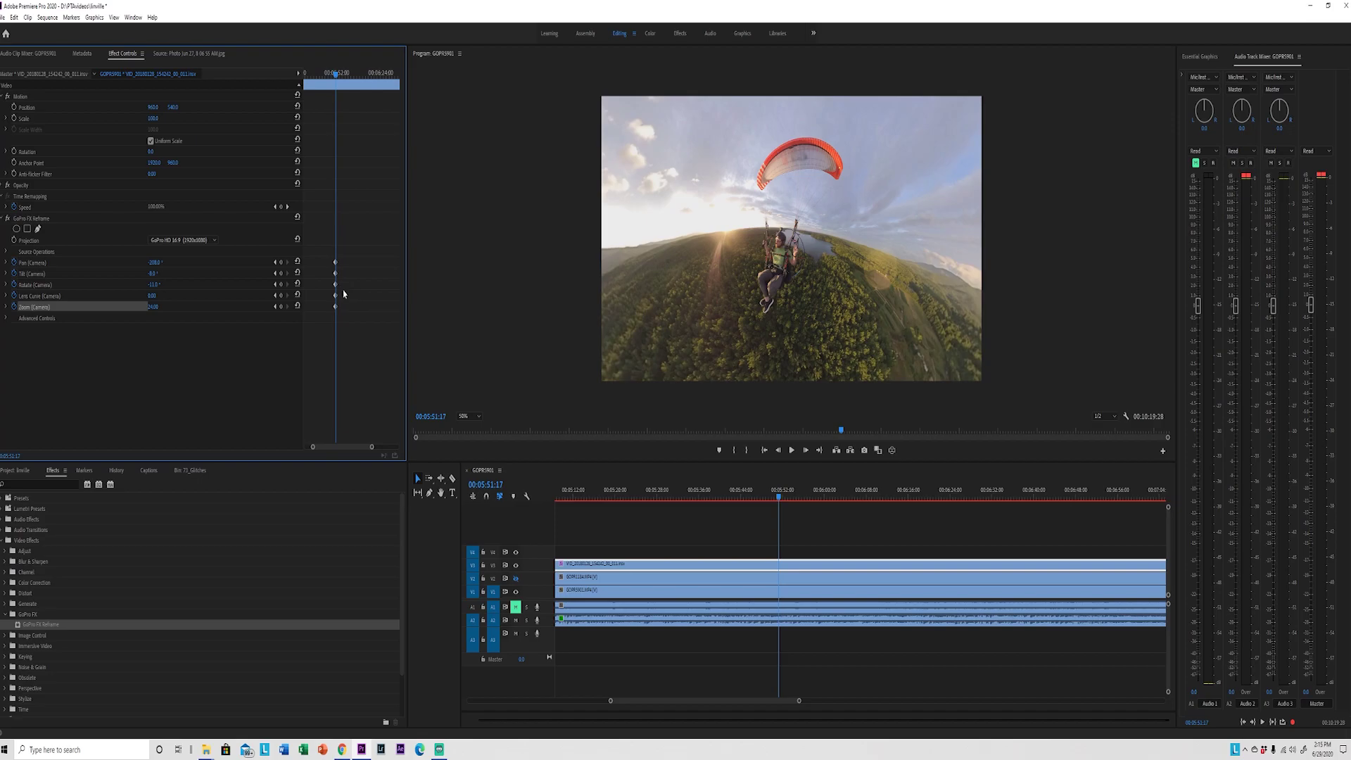
{"action": "left_click", "coordinate": [282, 263]}
{"action": "left_click", "coordinate": [282, 274]}
{"action": "left_click", "coordinate": [282, 284]}
{"action": "left_click", "coordinate": [282, 295]}
{"action": "left_click", "coordinate": [283, 306]}
Step frame by frame back and forth across the keyframes around 00:05:51 to examine the framing of the 360 shot.
{"action": "key", "text": "Left"}
{"action": "key", "text": "Left"}
{"action": "key", "text": "Left"}
{"action": "key", "text": "Left"}
{"action": "key", "text": "Left"}
{"action": "key", "text": "Left"}
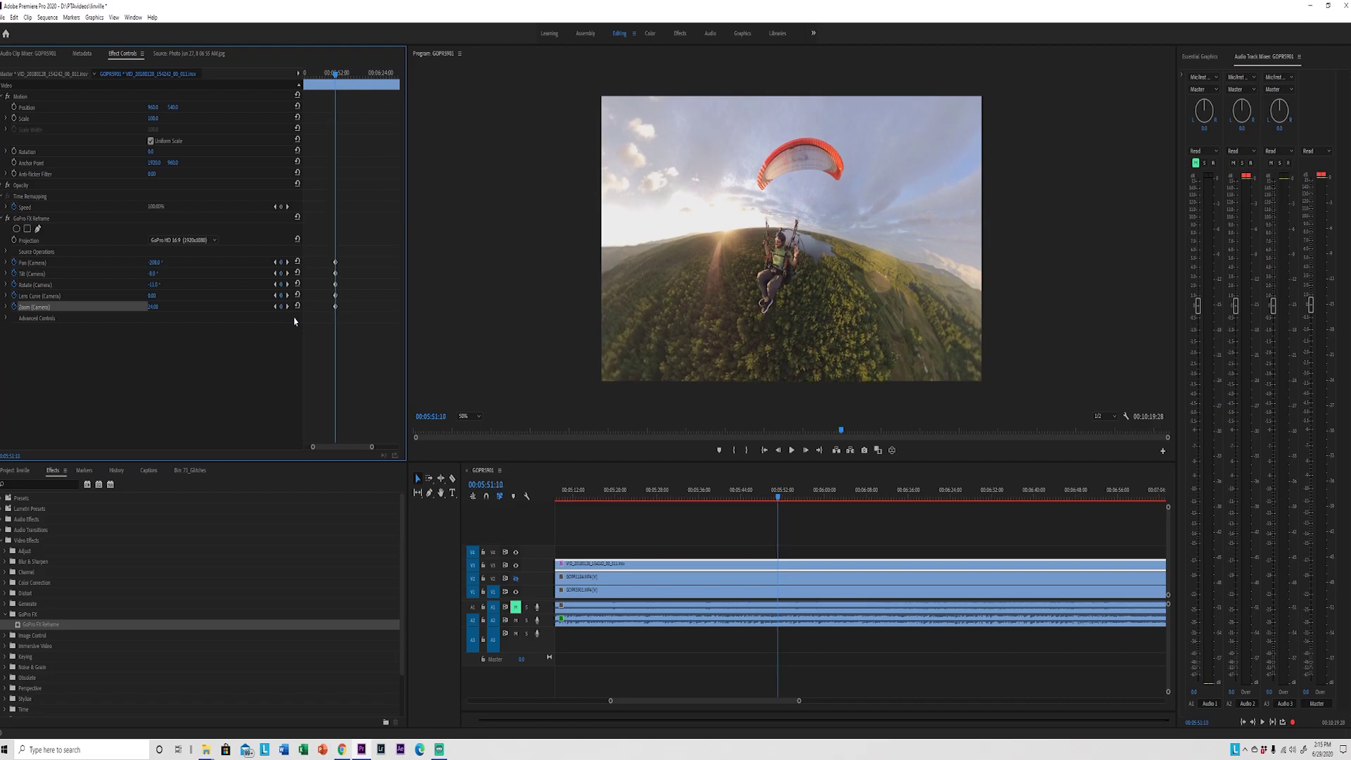
{"action": "key", "text": "space"}
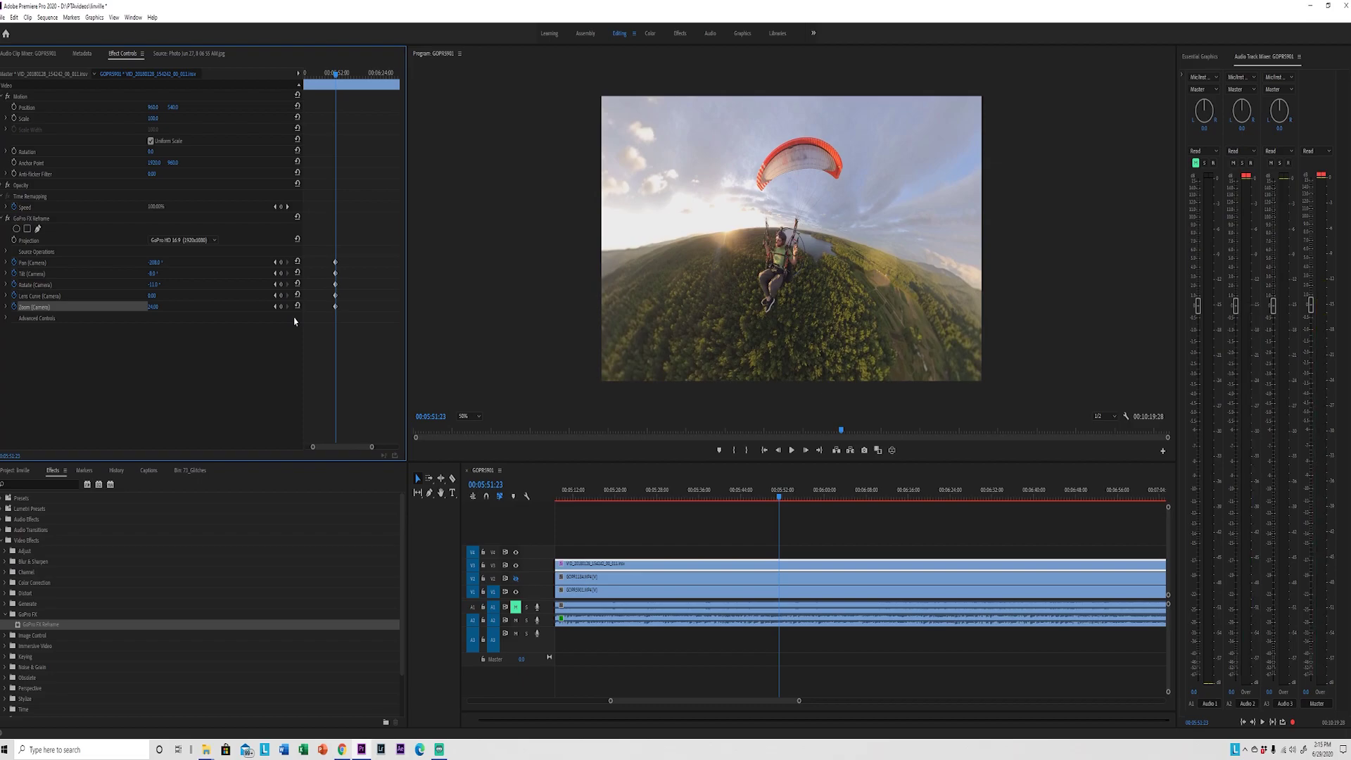
{"action": "key", "text": "Left"}
{"action": "key", "text": "Left"}
{"action": "key", "text": "Left"}
{"action": "key", "text": "Left"}
{"action": "key", "text": "Left"}
{"action": "key", "text": "Left"}
{"action": "key", "text": "Left"}
{"action": "key", "text": "Left"}
{"action": "key", "text": "Left"}
{"action": "key", "text": "Left"}
{"action": "key", "text": "Left"}
{"action": "key", "text": "Right"}
{"action": "key", "text": "Right"}
{"action": "key", "text": "Right"}
{"action": "key", "text": "Right"}
{"action": "key", "text": "Right"}
{"action": "key", "text": "Right"}
{"action": "key", "text": "Right"}
{"action": "key", "text": "Right"}
{"action": "key", "text": "Right"}
{"action": "key", "text": "Right"}
{"action": "key", "text": "Right"}
{"action": "key", "text": "Right"}
{"action": "key", "text": "Right"}
{"action": "key", "text": "Right"}
{"action": "key", "text": "Right"}
{"action": "key", "text": "Right"}
{"action": "key", "text": "Right"}
{"action": "key", "text": "Right"}
{"action": "key", "text": "Right"}
{"action": "key", "text": "Right"}
{"action": "key", "text": "Right"}
{"action": "key", "text": "Right"}
{"action": "key", "text": "Right"}
{"action": "key", "text": "Right"}
{"action": "key", "text": "Right"}
{"action": "key", "text": "Right"}
{"action": "key", "text": "Right"}
{"action": "key", "text": "Right"}
{"action": "key", "text": "Right"}
{"action": "key", "text": "Right"}
{"action": "key", "text": "Right"}
{"action": "key", "text": "Right"}
{"action": "key", "text": "Right"}
{"action": "key", "text": "Right"}
{"action": "key", "text": "Right"}
{"action": "key", "text": "Right"}
{"action": "key", "text": "Right"}
{"action": "key", "text": "Right"}
{"action": "key", "text": "Right"}
{"action": "key", "text": "Right"}
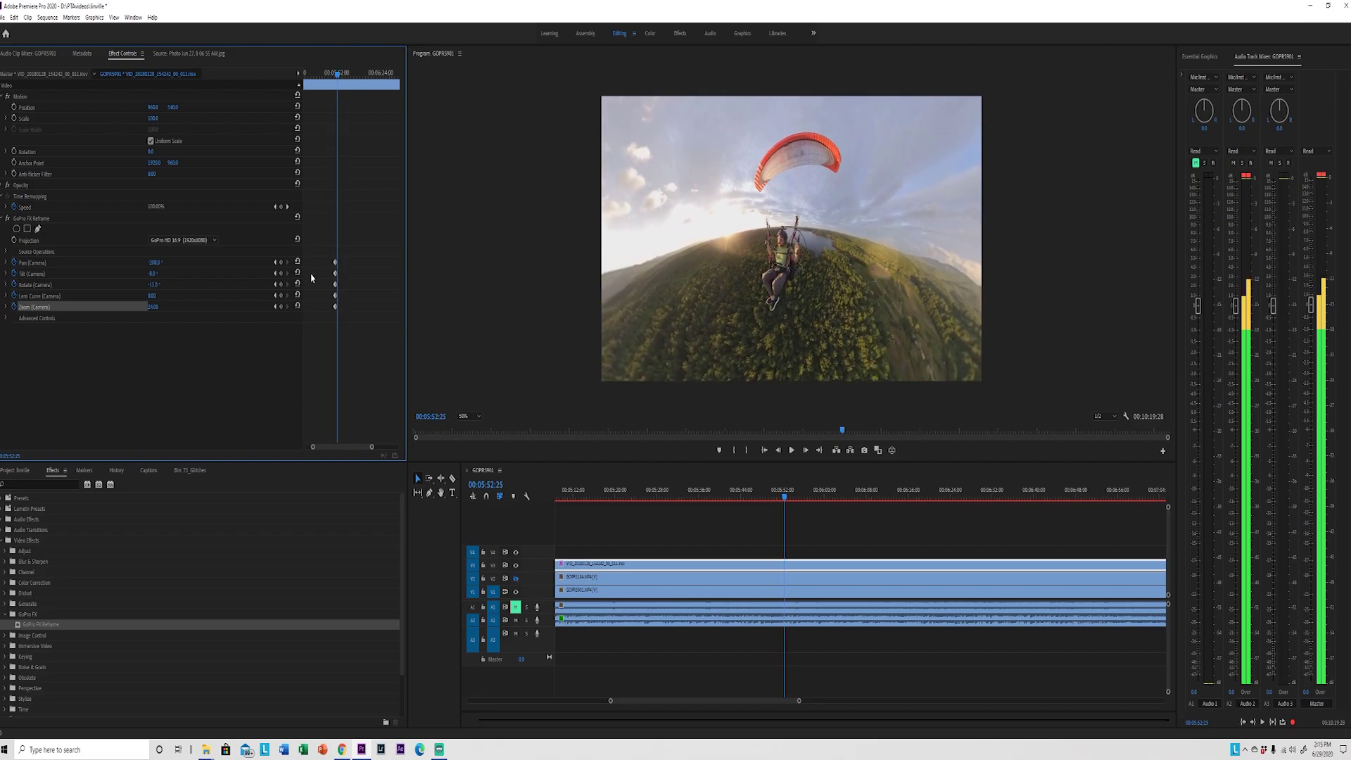
At 00:05:54:53, keyframe all five Reframe camera settings, adjusting pan and rotation to shift the pilot and level the horizon.
{"action": "left_click_drag", "start_coordinate": [786, 499], "coordinate": [795, 506]}
{"action": "left_click", "coordinate": [280, 262]}
{"action": "left_click", "coordinate": [280, 273]}
{"action": "left_click", "coordinate": [280, 284]}
{"action": "left_click", "coordinate": [280, 296]}
{"action": "left_click", "coordinate": [281, 307]}
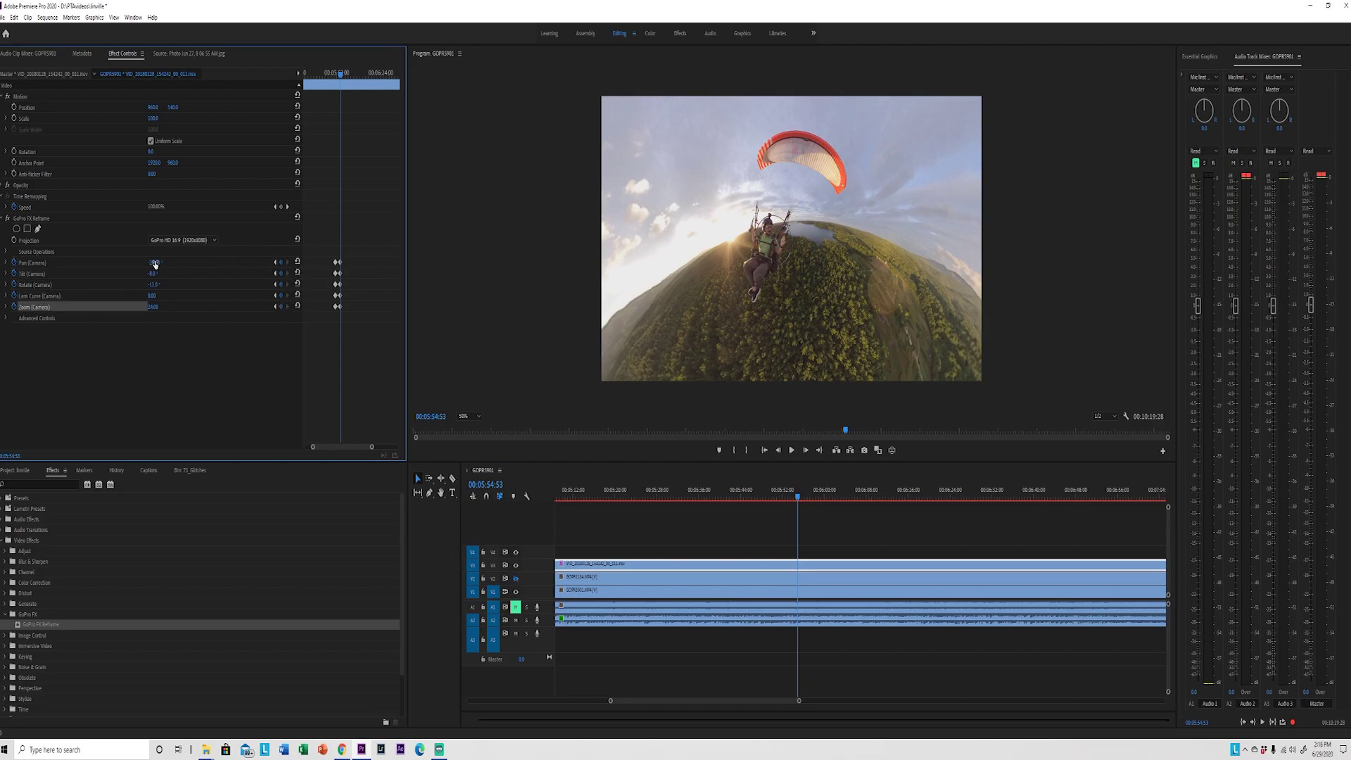
{"action": "left_click_drag", "start_coordinate": [154, 262], "coordinate": [117, 263]}
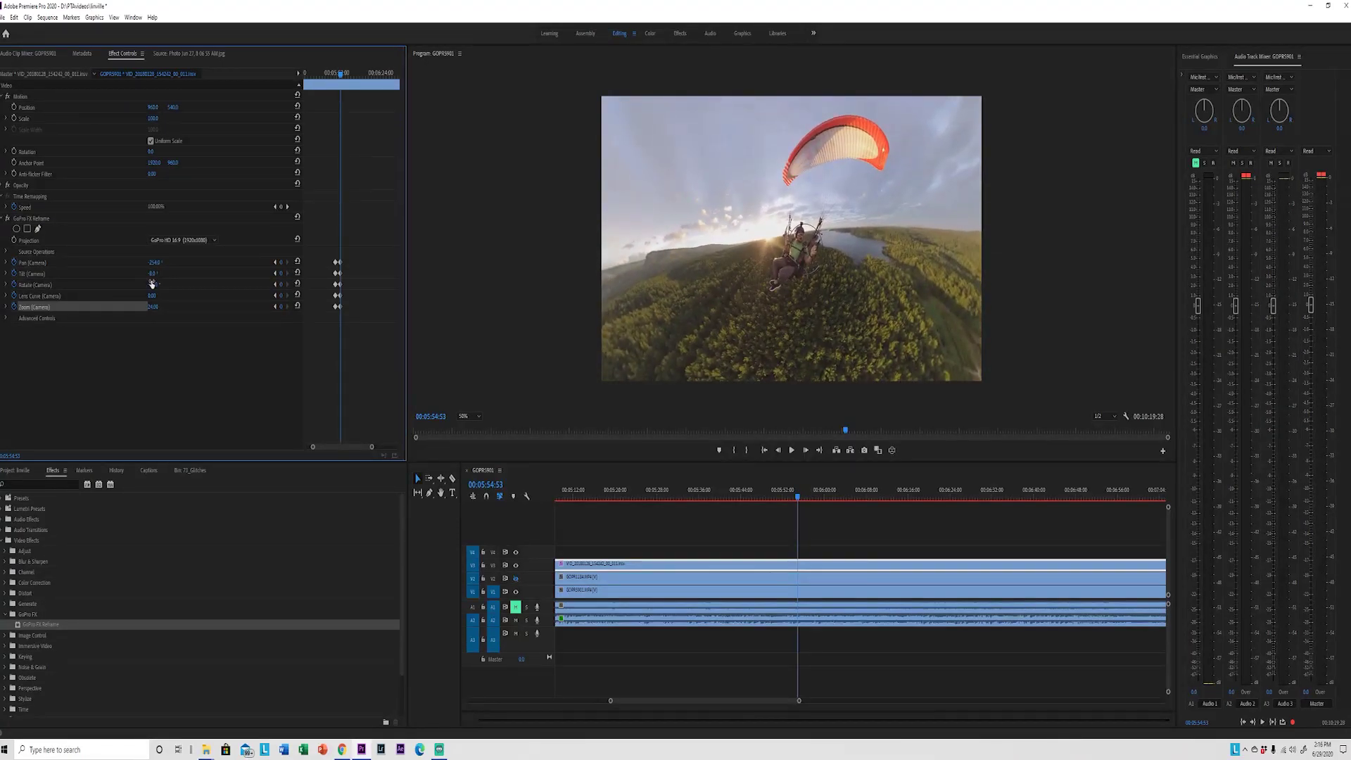
{"action": "mouse_move", "coordinate": [152, 284]}
{"action": "left_mouse_down"}
{"action": "mouse_move", "coordinate": [139, 284]}
{"action": "mouse_move", "coordinate": [154, 284]}
{"action": "left_mouse_up"}
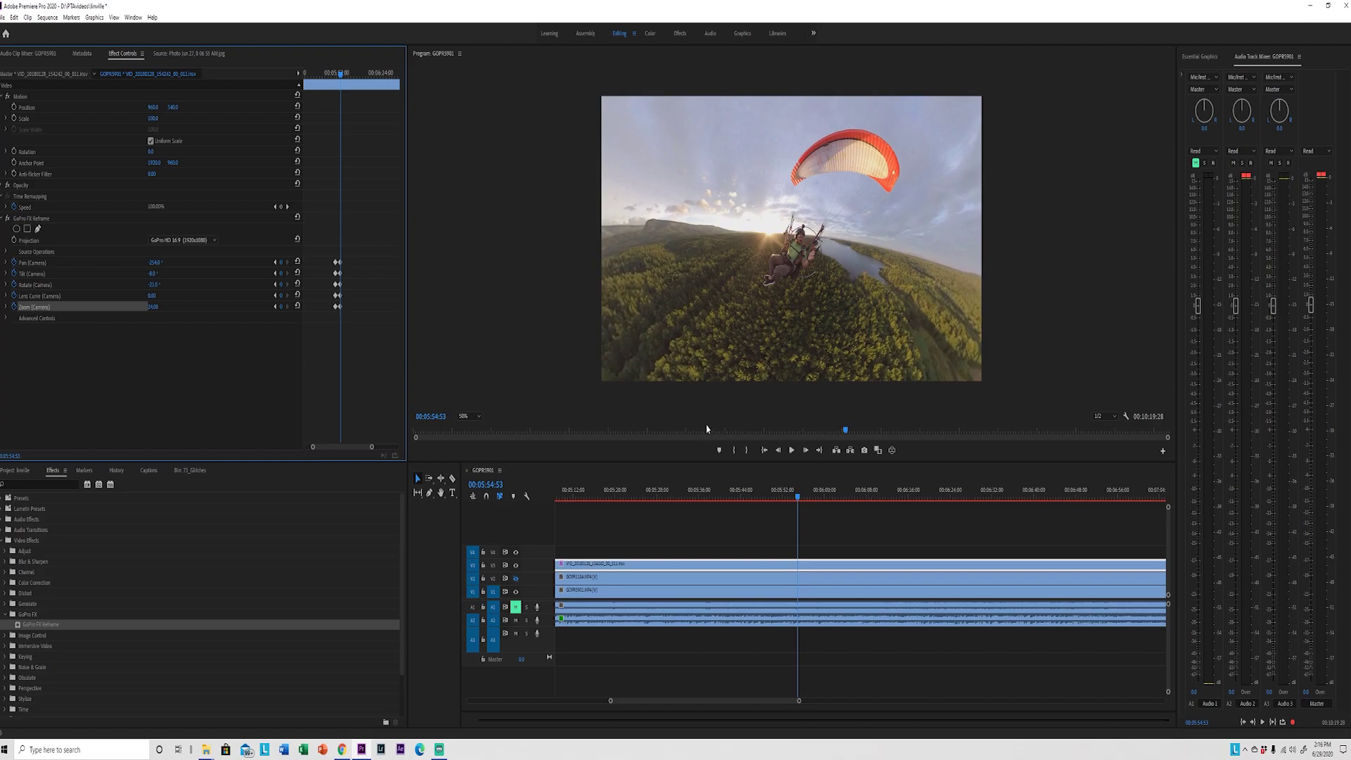
At 00:05:56:55, keyframe all five Reframe camera settings, adjust the pan to reframe the pilot, and play on from there.
{"action": "key", "text": "space"}
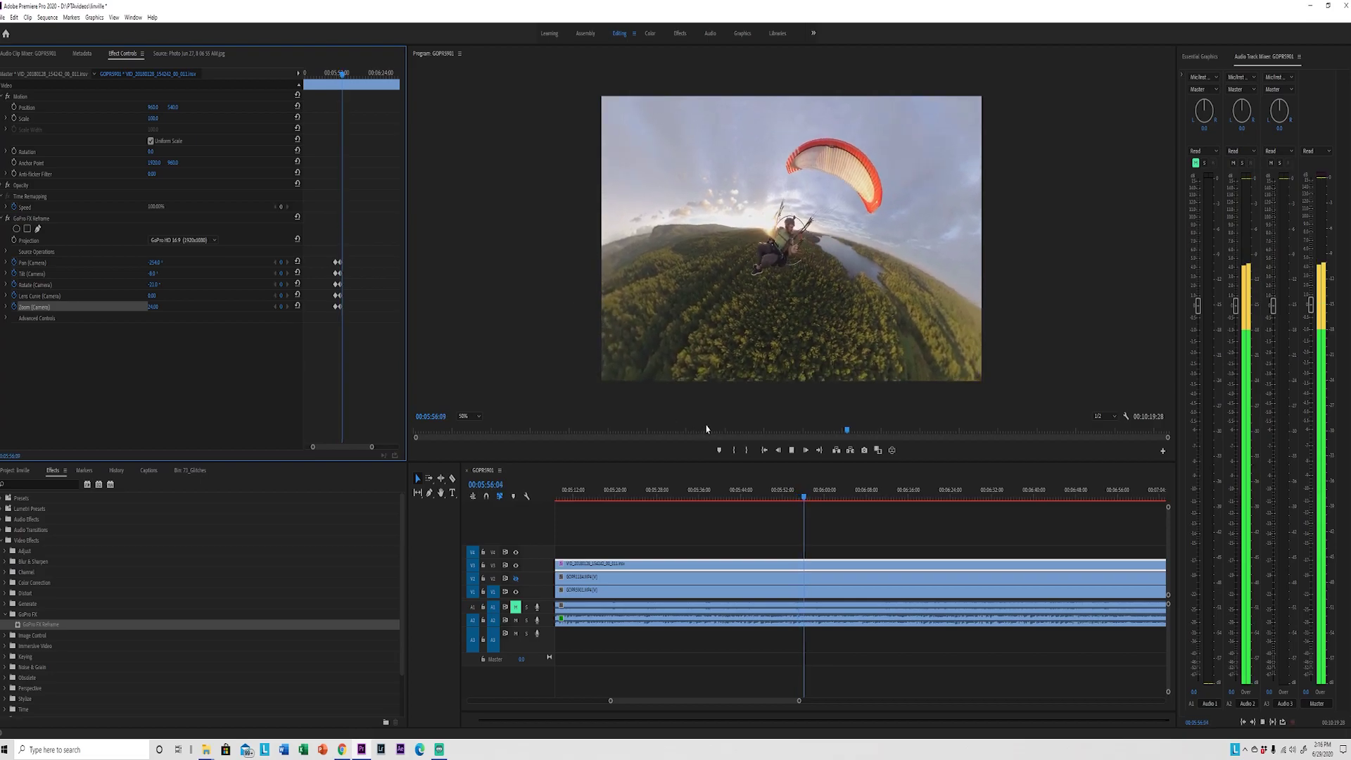
{"action": "key", "text": "space"}
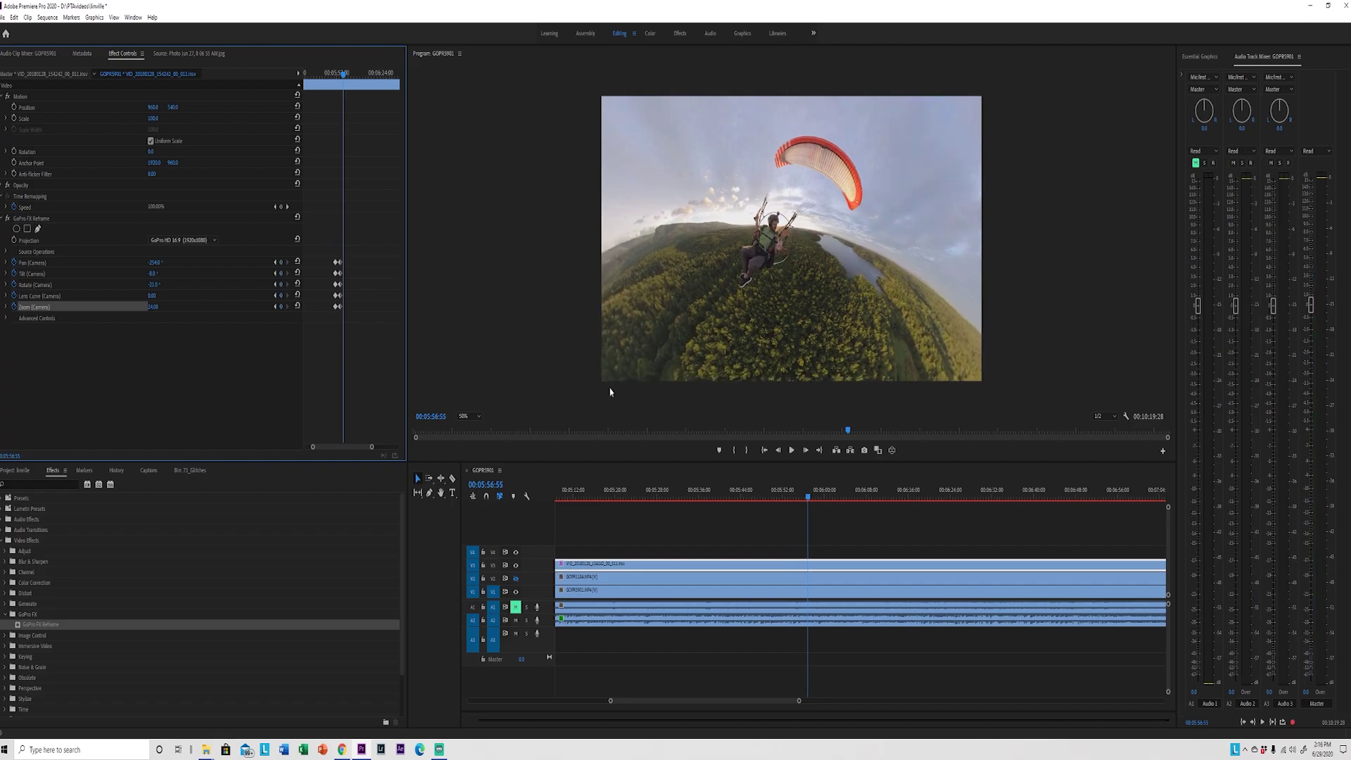
{"action": "left_click", "coordinate": [280, 261]}
{"action": "left_click", "coordinate": [280, 273]}
{"action": "left_click", "coordinate": [281, 284]}
{"action": "left_click", "coordinate": [280, 295]}
{"action": "left_click", "coordinate": [280, 306]}
{"action": "mouse_move", "coordinate": [154, 261]}
{"action": "left_mouse_down"}
{"action": "mouse_move", "coordinate": [190, 262]}
{"action": "mouse_move", "coordinate": [157, 263]}
{"action": "mouse_move", "coordinate": [170, 285]}
{"action": "left_mouse_up"}
{"action": "key", "text": "space"}
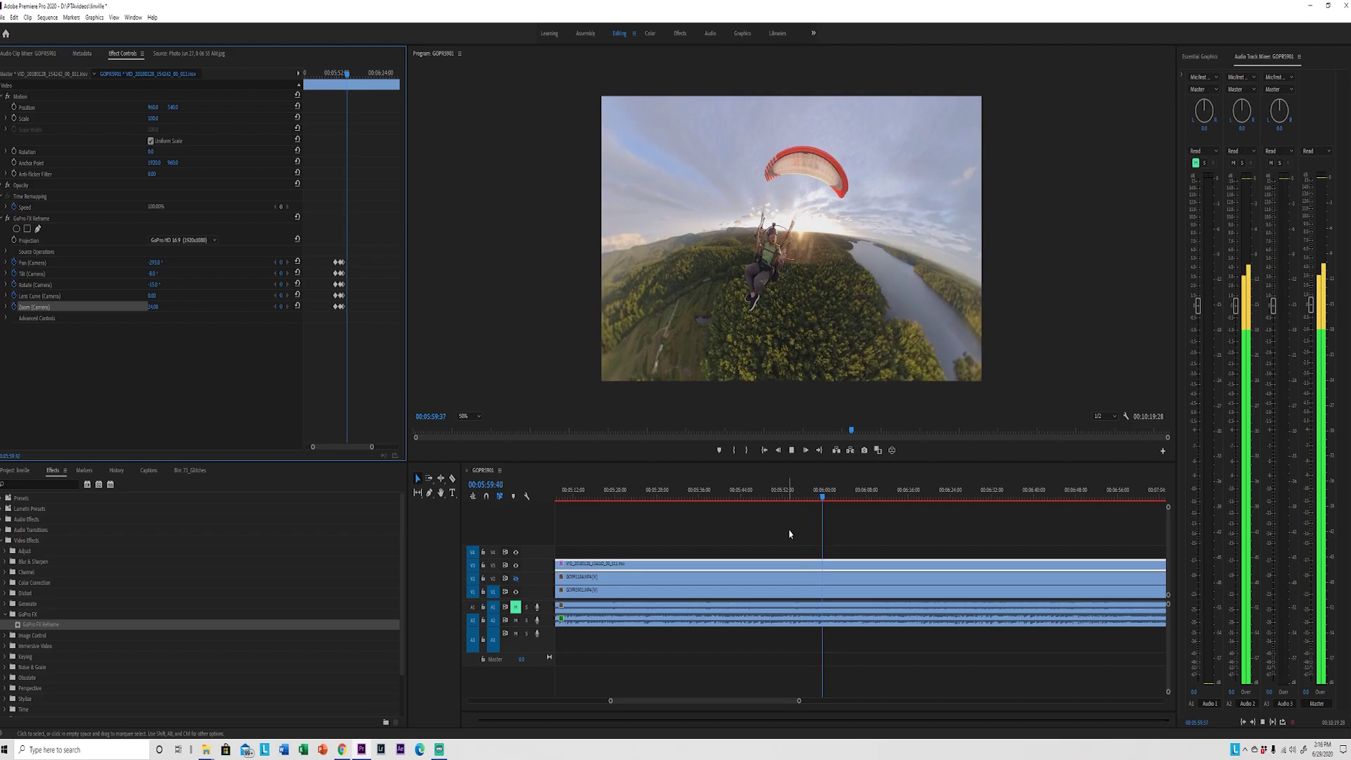
At 00:06:01:09, keyframe all five Reframe camera settings, then adjust pan, tilt and rotation to re-centre the pilot and level the horizon.
{"action": "key", "text": "space"}
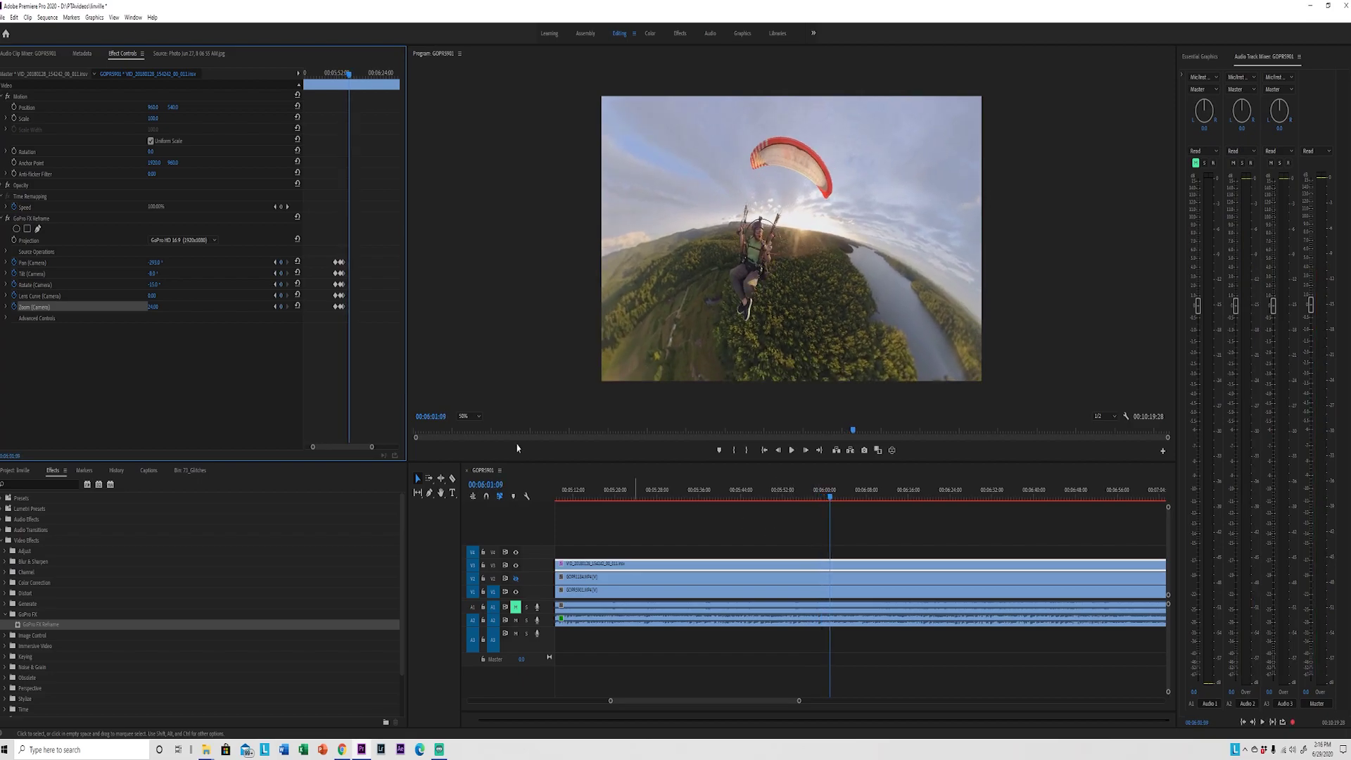
{"action": "left_click", "coordinate": [280, 262]}
{"action": "left_click", "coordinate": [281, 273]}
{"action": "left_click", "coordinate": [281, 284]}
{"action": "left_click", "coordinate": [280, 296]}
{"action": "left_click", "coordinate": [281, 307]}
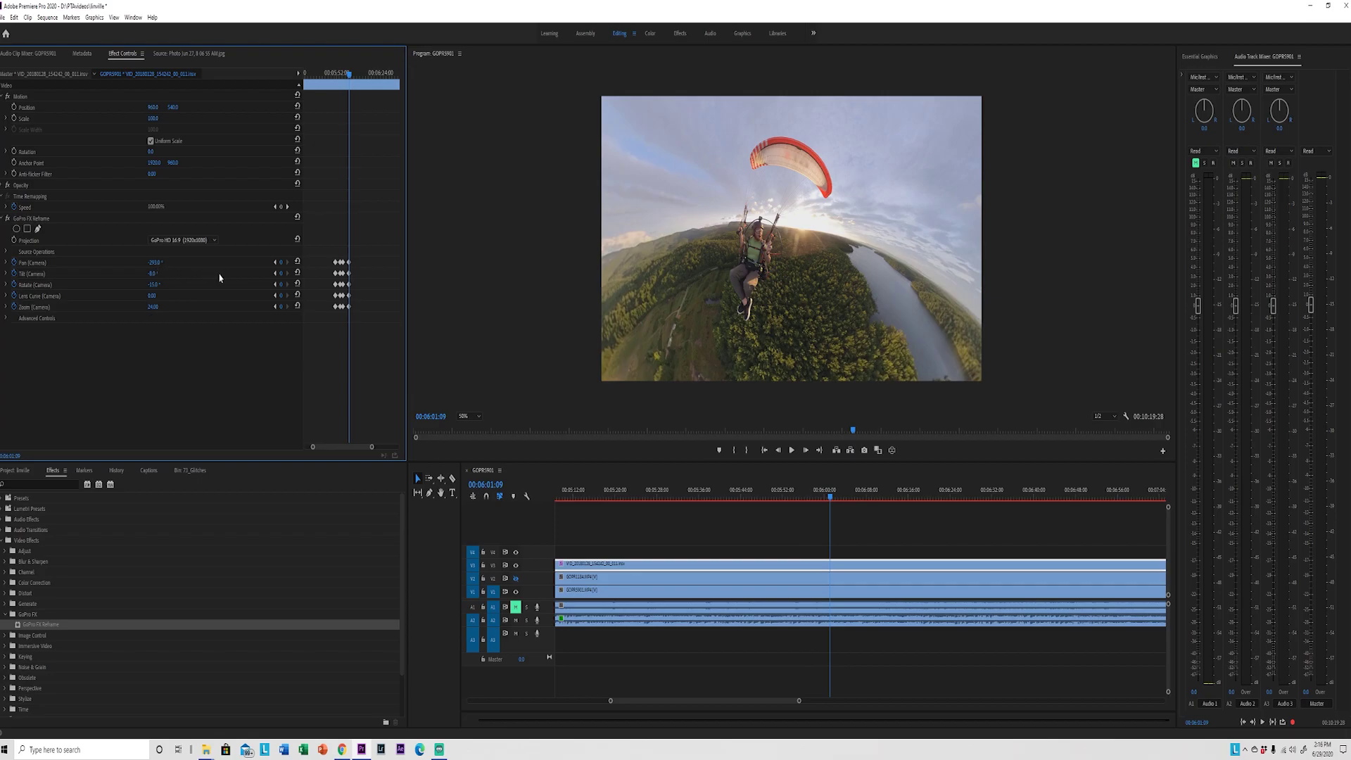
{"action": "mouse_move", "coordinate": [153, 262]}
{"action": "left_mouse_down"}
{"action": "mouse_move", "coordinate": [125, 262]}
{"action": "mouse_move", "coordinate": [155, 270]}
{"action": "mouse_move", "coordinate": [156, 284]}
{"action": "left_mouse_up"}
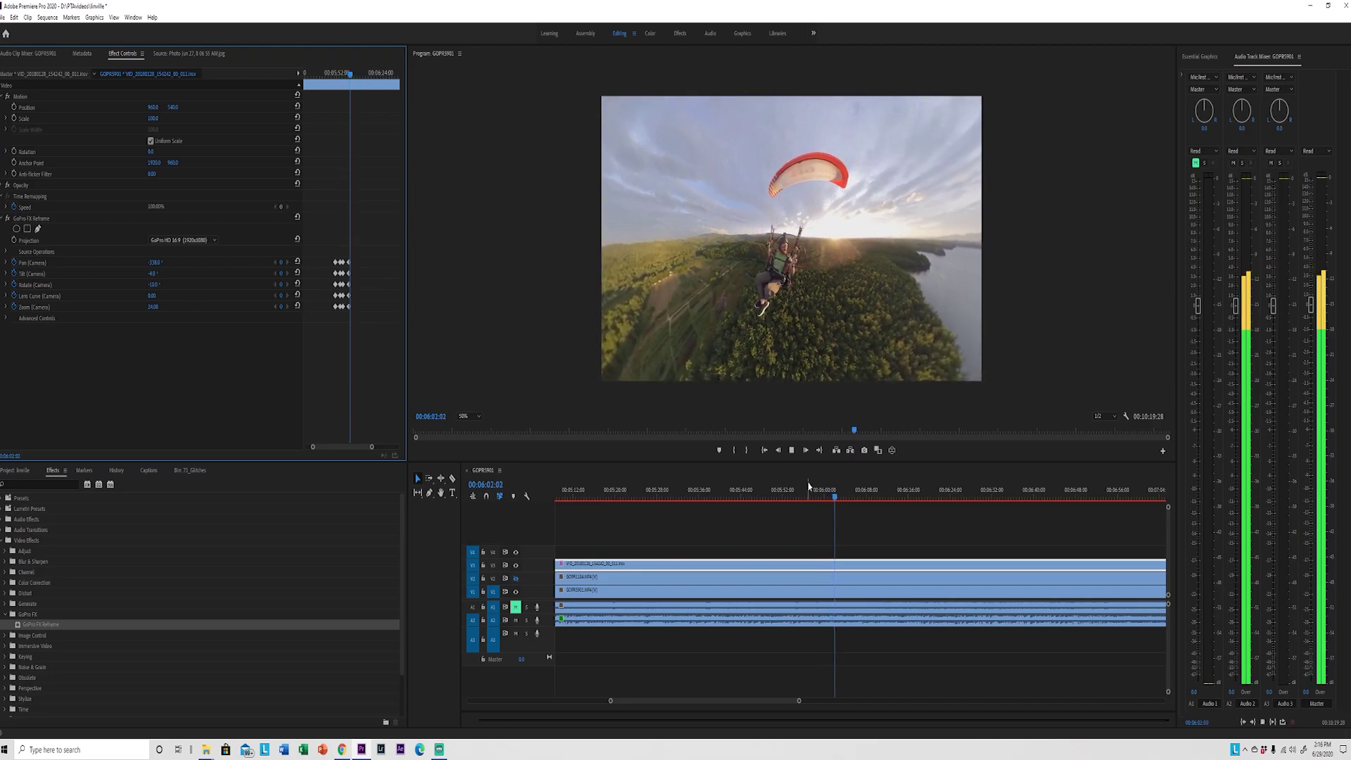
Play on to 00:06:03:18 and add keyframes there for Pan, Tilt, Rotate, Lens Curve and Zoom.
{"action": "key", "text": "space"}
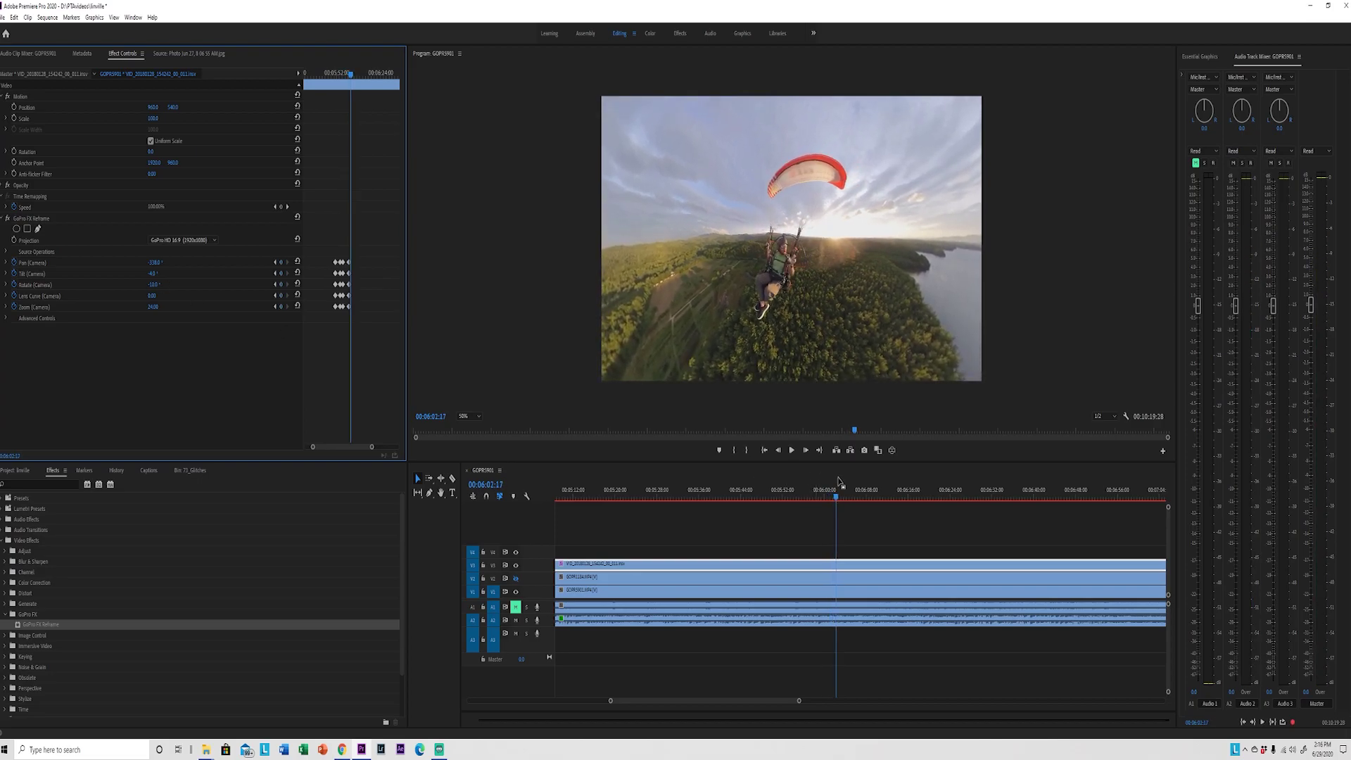
{"action": "key", "text": "space"}
{"action": "left_click", "coordinate": [280, 262]}
{"action": "left_click", "coordinate": [281, 274]}
{"action": "left_click", "coordinate": [281, 284]}
{"action": "left_click", "coordinate": [281, 296]}
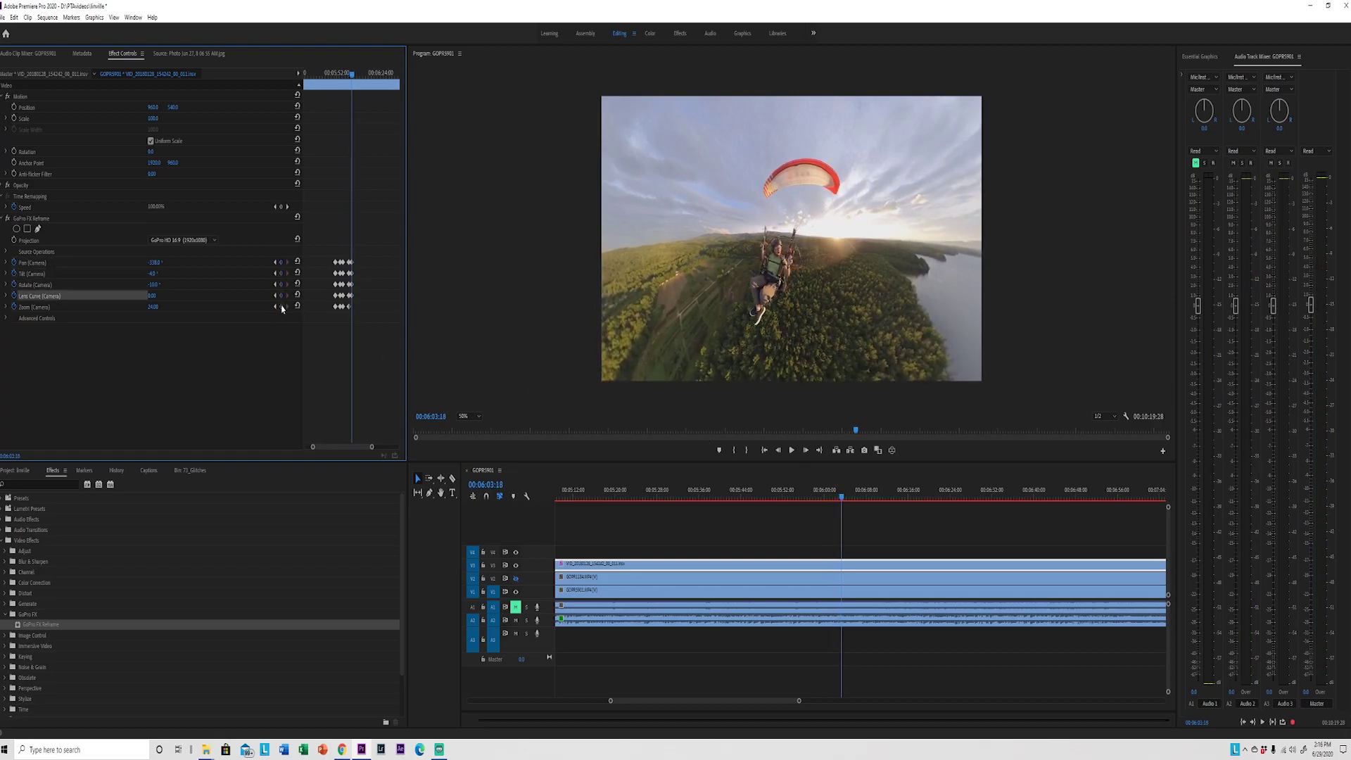
{"action": "left_click", "coordinate": [281, 307]}
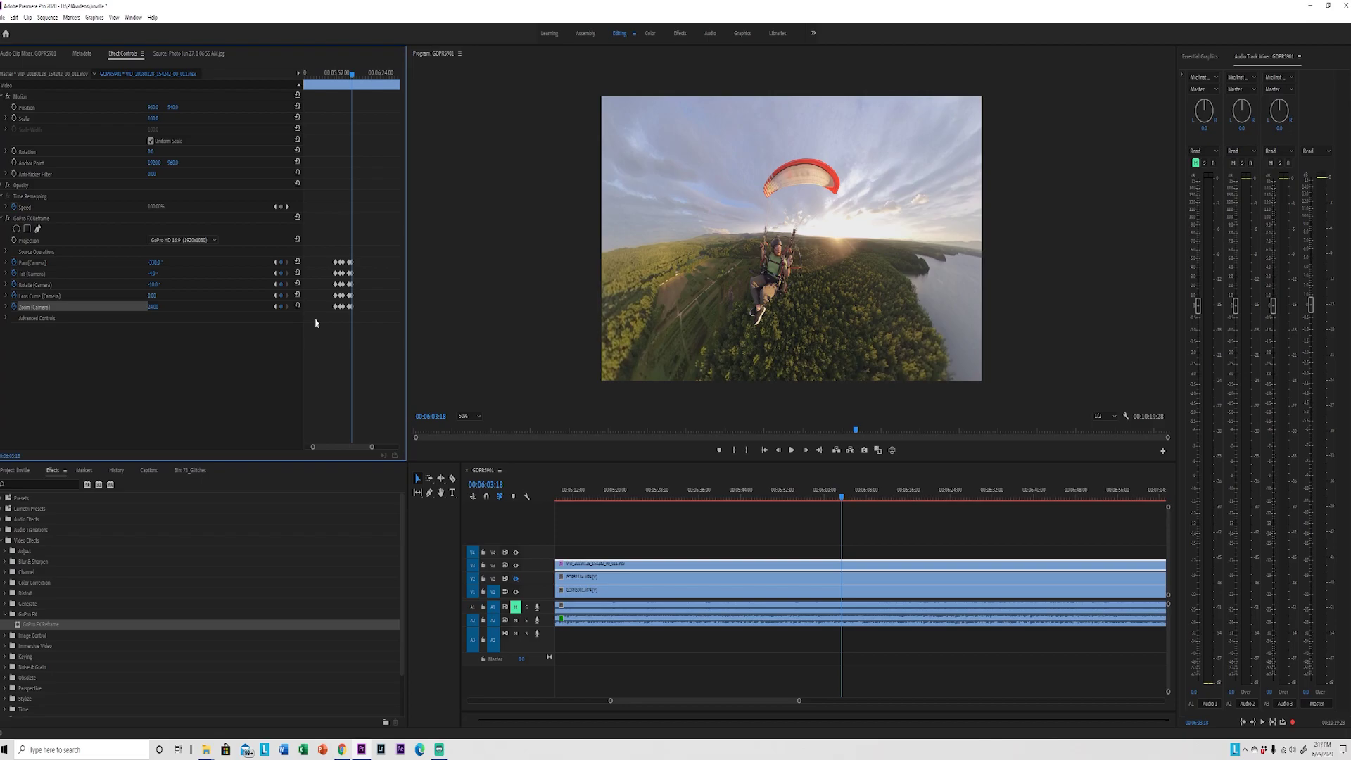
Three frames past those keyframes, swing the pan to the pilot's other side, adjust tilt and rotation, and zoom out to a small-planet view.
{"action": "key", "text": "Right"}
{"action": "key", "text": "Right"}
{"action": "key", "text": "Right"}
{"action": "left_click", "coordinate": [156, 261]}
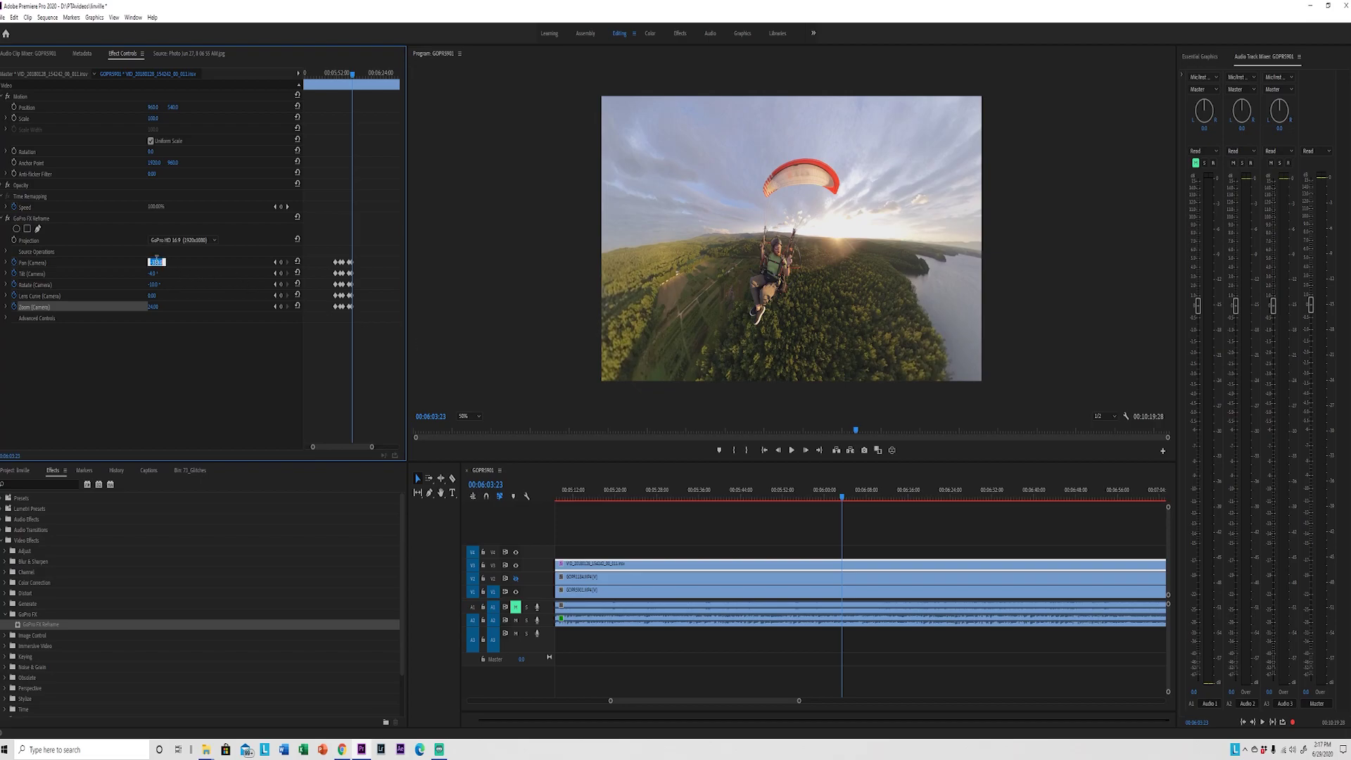
{"action": "left_click", "coordinate": [187, 359]}
{"action": "left_click_drag", "start_coordinate": [156, 263], "coordinate": [60, 263]}
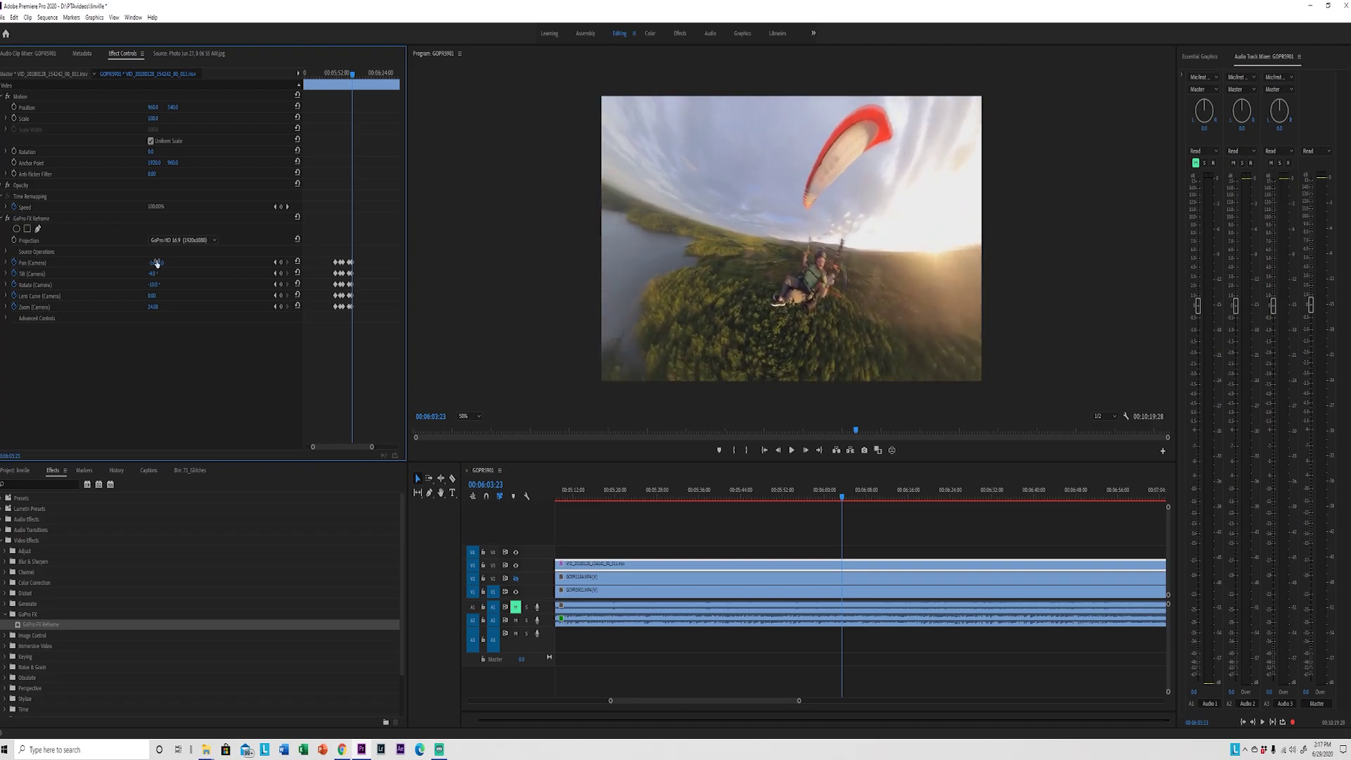
{"action": "mouse_move", "coordinate": [154, 285]}
{"action": "left_mouse_down"}
{"action": "mouse_move", "coordinate": [120, 285]}
{"action": "mouse_move", "coordinate": [175, 274]}
{"action": "mouse_move", "coordinate": [153, 306]}
{"action": "left_mouse_up"}
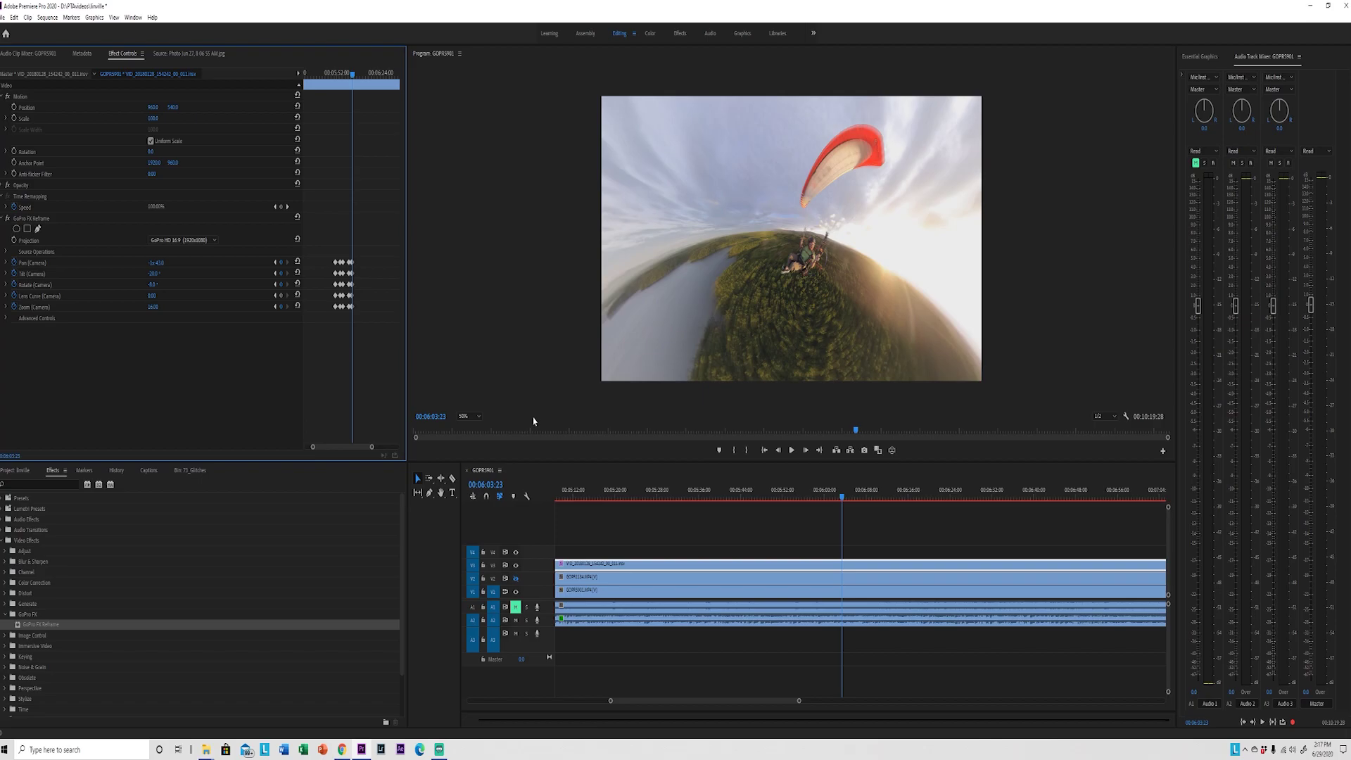
Play back from about 00:06:01:50 to check the change into the small-planet view.
{"action": "left_click_drag", "start_coordinate": [842, 498], "coordinate": [832, 501]}
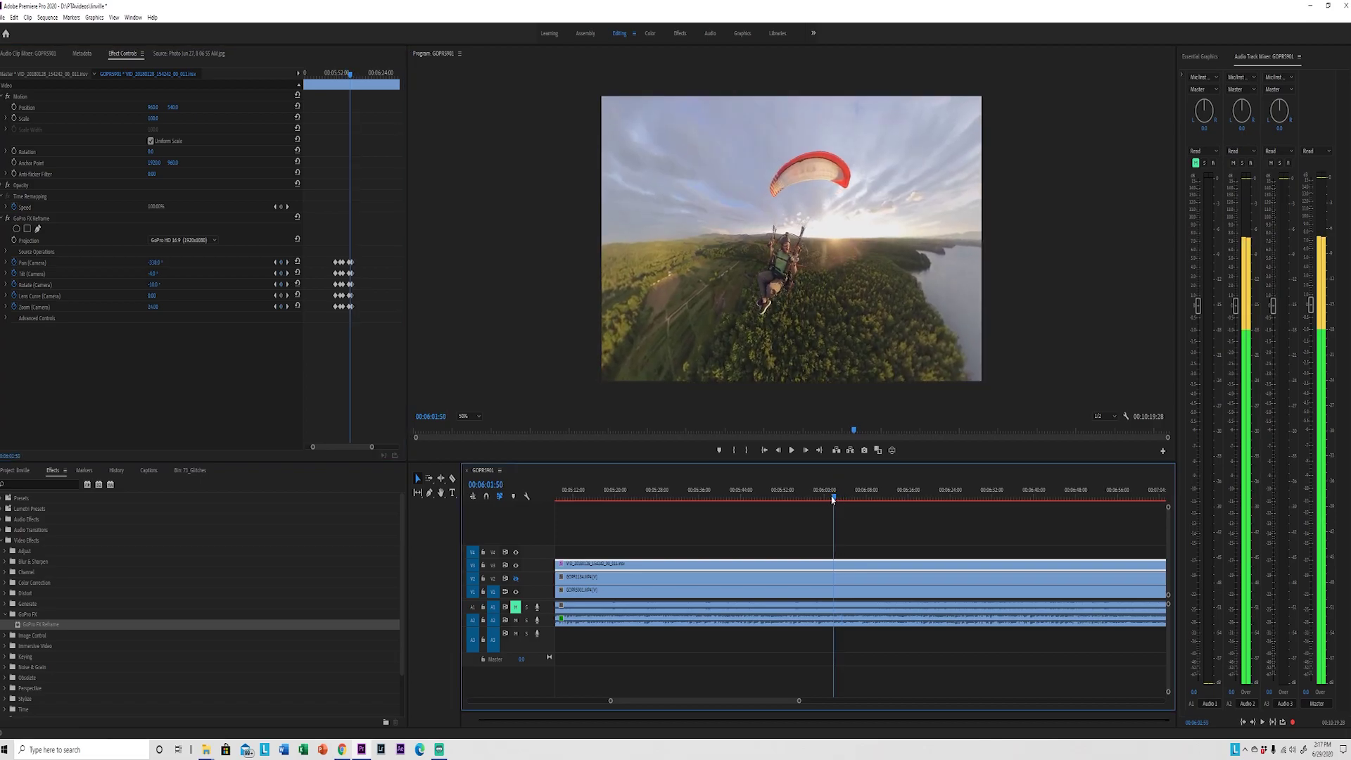
{"action": "key", "text": "space"}
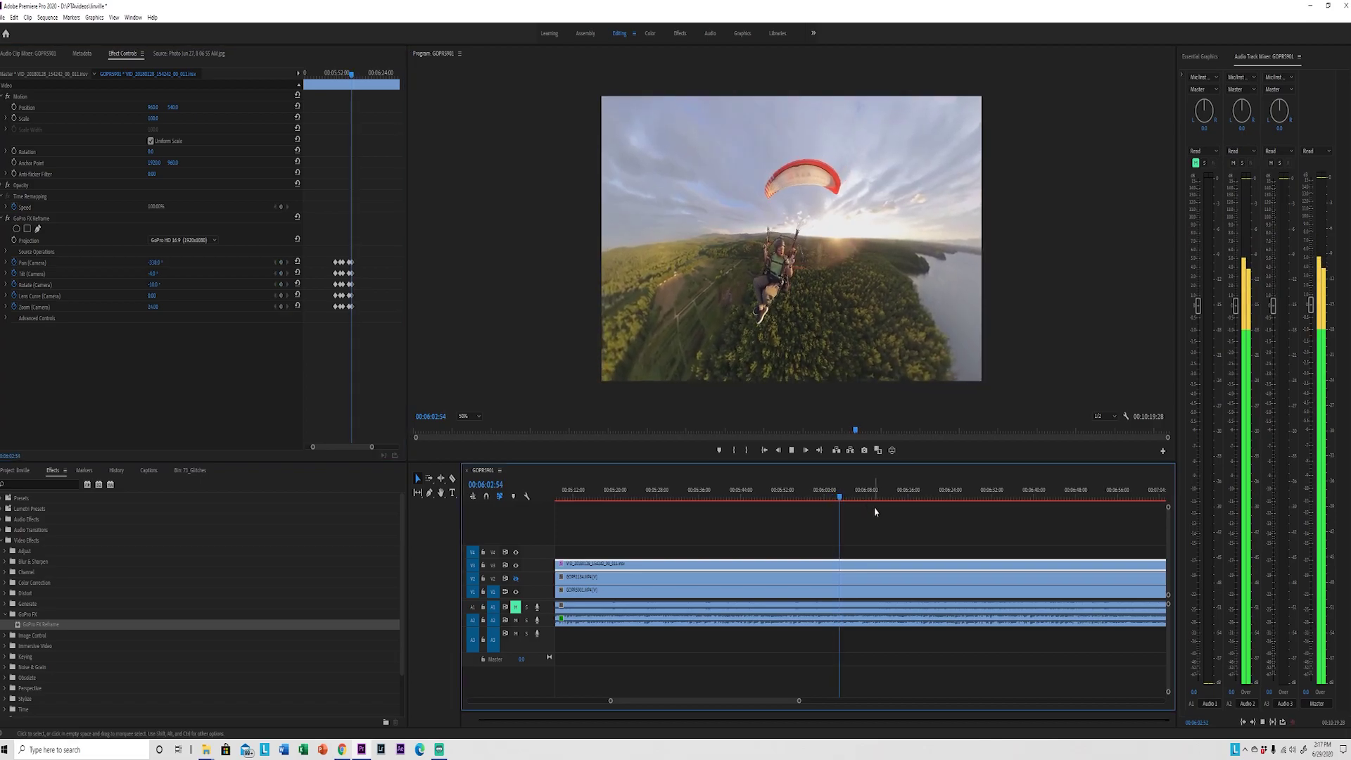
{"action": "key", "text": "space"}
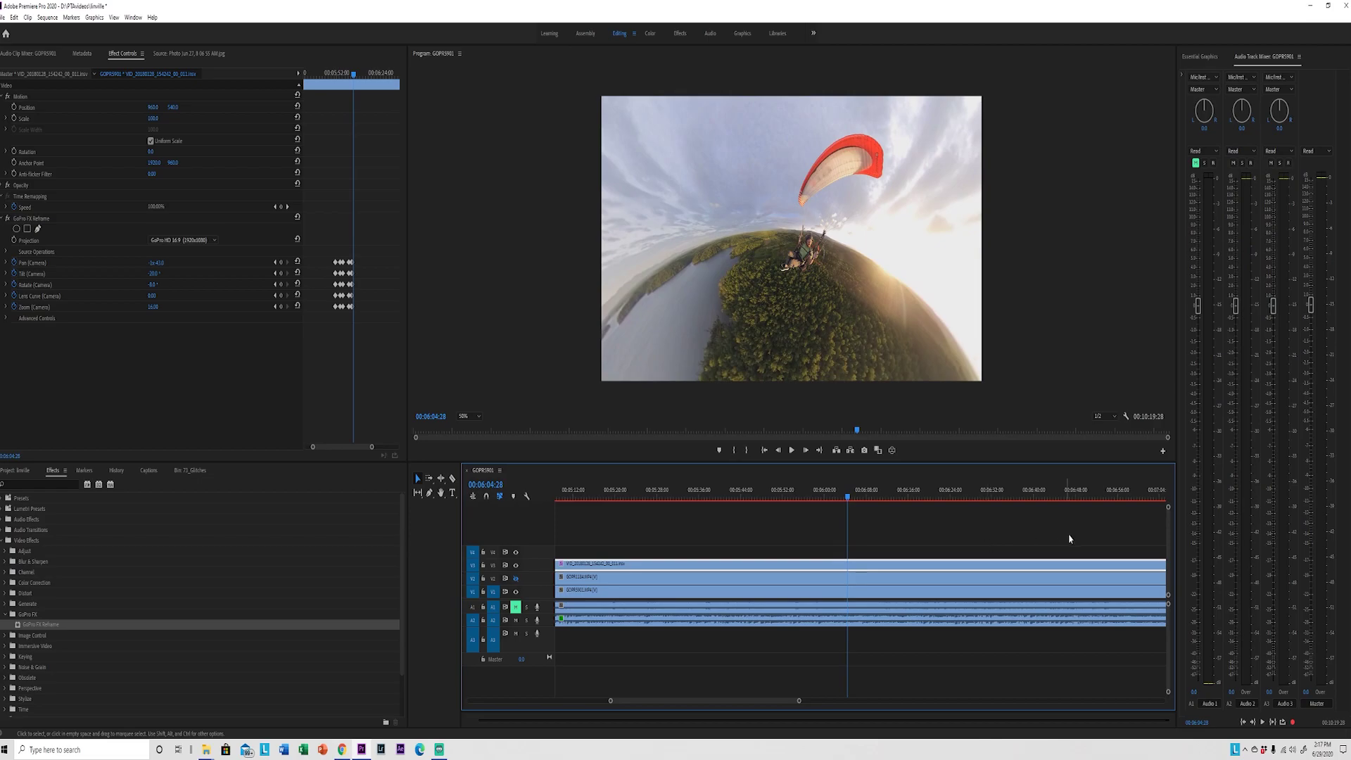
Play on to 00:06:07:44 and keyframe Pan, Tilt, Rotate, Lens Curve and Zoom at that point.
{"action": "key", "text": "space"}
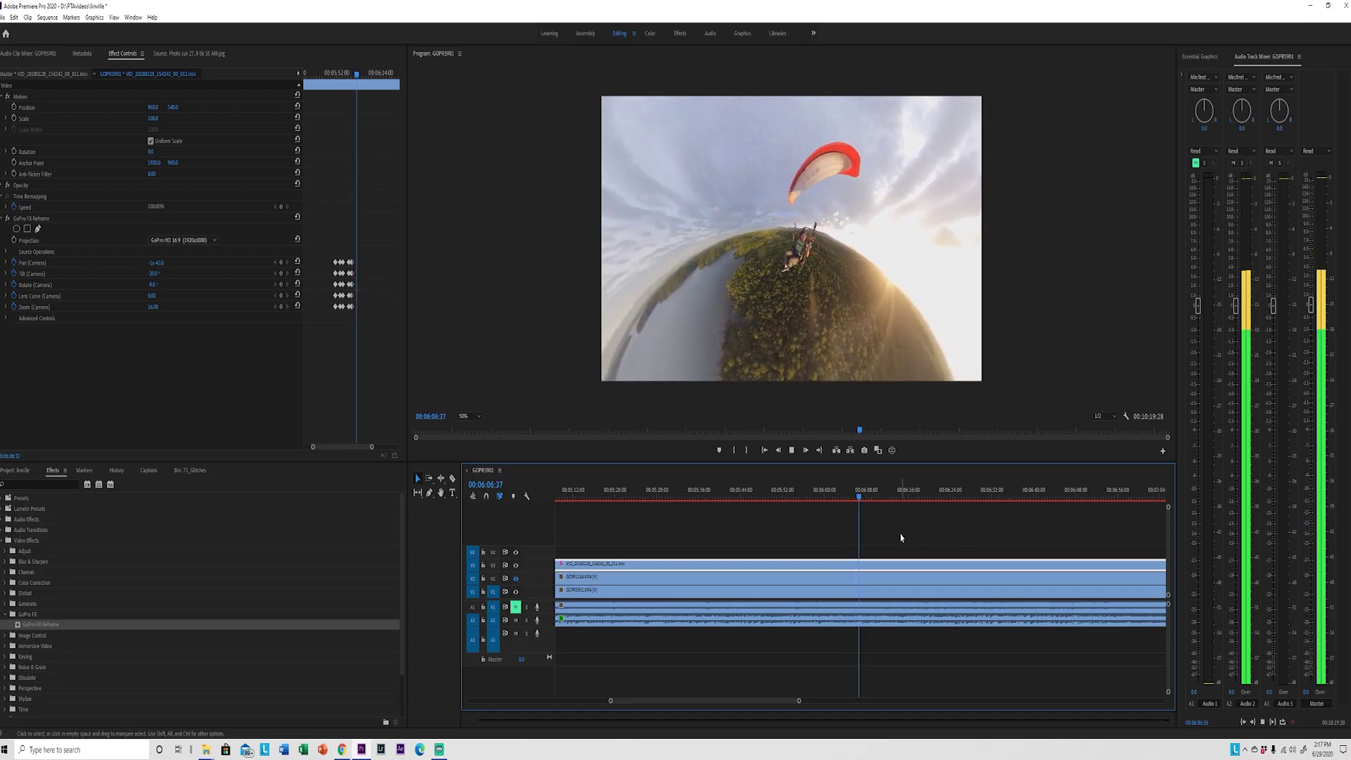
{"action": "key", "text": "space"}
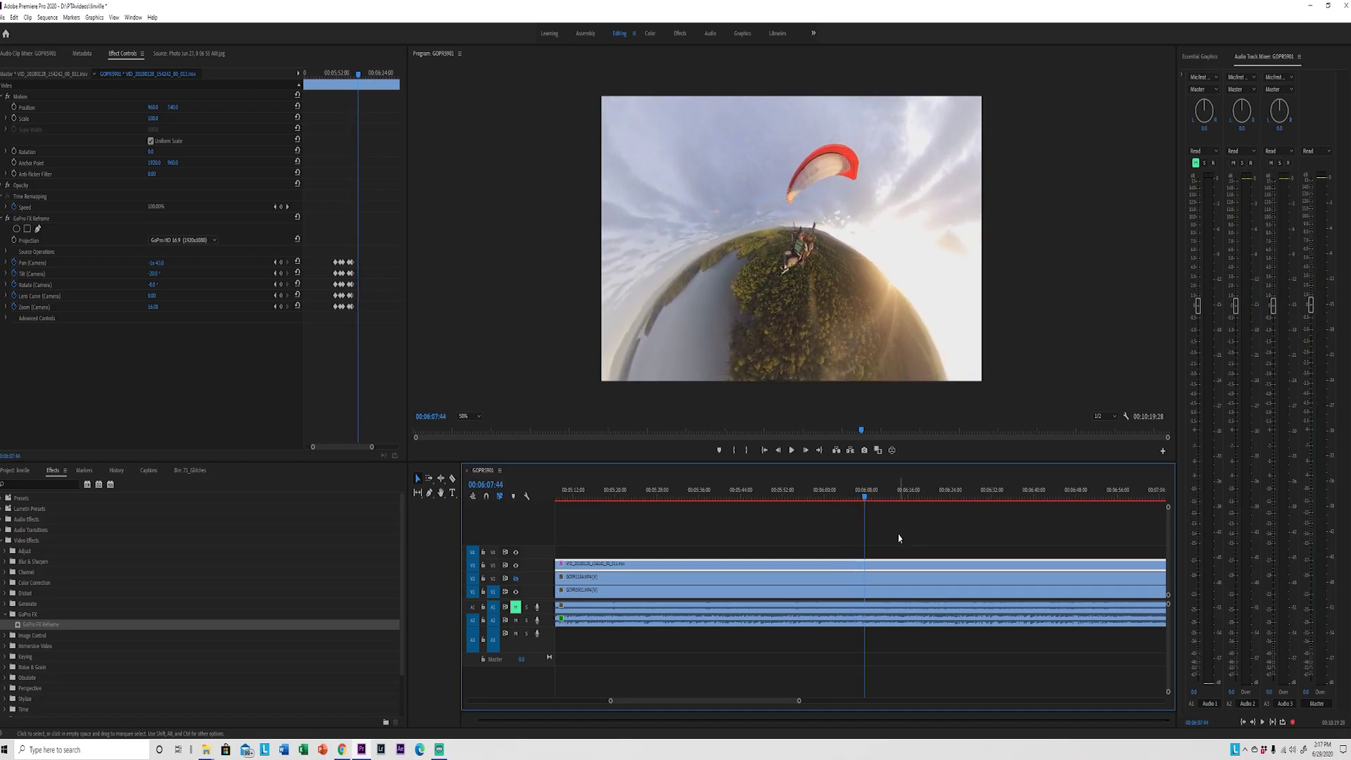
{"action": "left_click", "coordinate": [281, 263]}
{"action": "left_click", "coordinate": [280, 274]}
{"action": "left_click", "coordinate": [282, 284]}
{"action": "left_click", "coordinate": [281, 296]}
{"action": "left_click", "coordinate": [281, 307]}
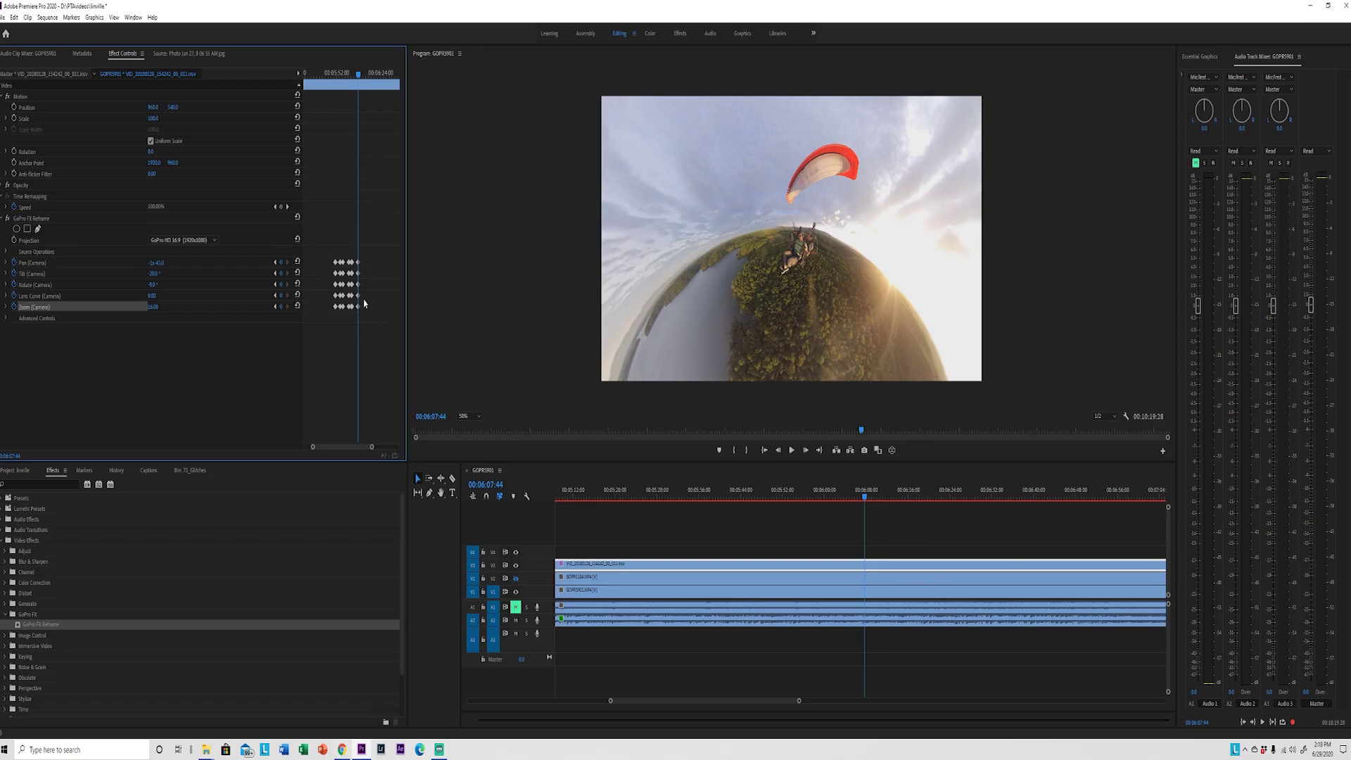
At 00:06:07:52, pan and zoom in to a close-up of the pilot beside the sunset, adjusting tilt and rotation to level the horizon.
{"action": "key", "text": "Right"}
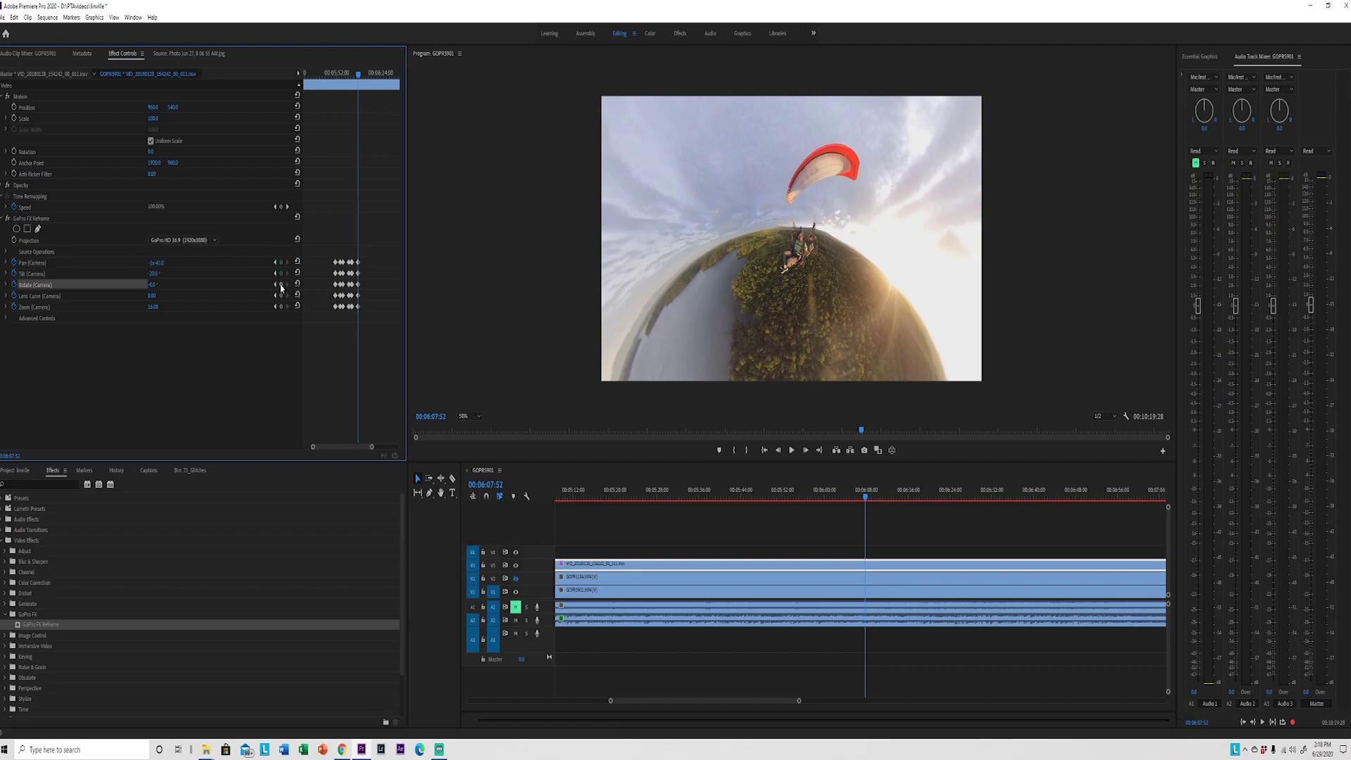
{"action": "left_click_drag", "start_coordinate": [156, 262], "coordinate": [236, 263]}
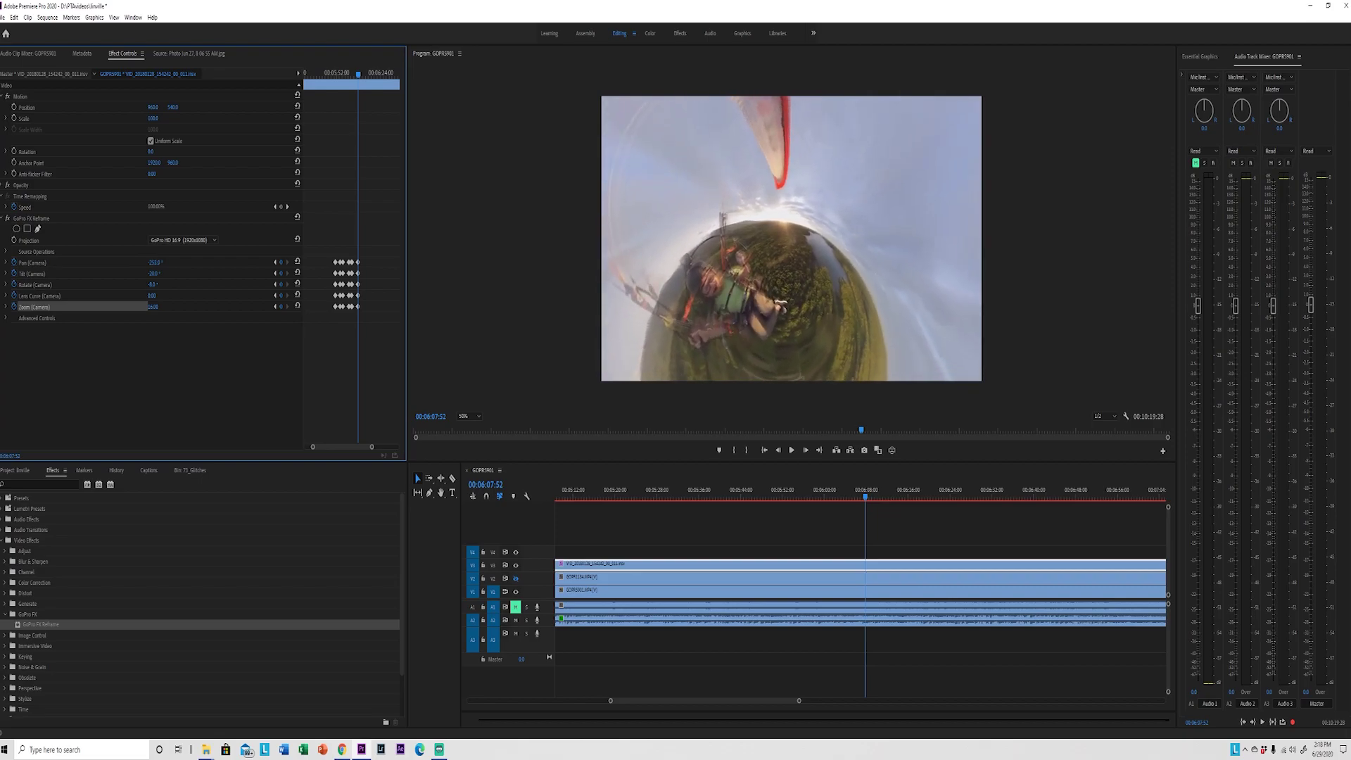
{"action": "left_click_drag", "start_coordinate": [154, 305], "coordinate": [113, 263]}
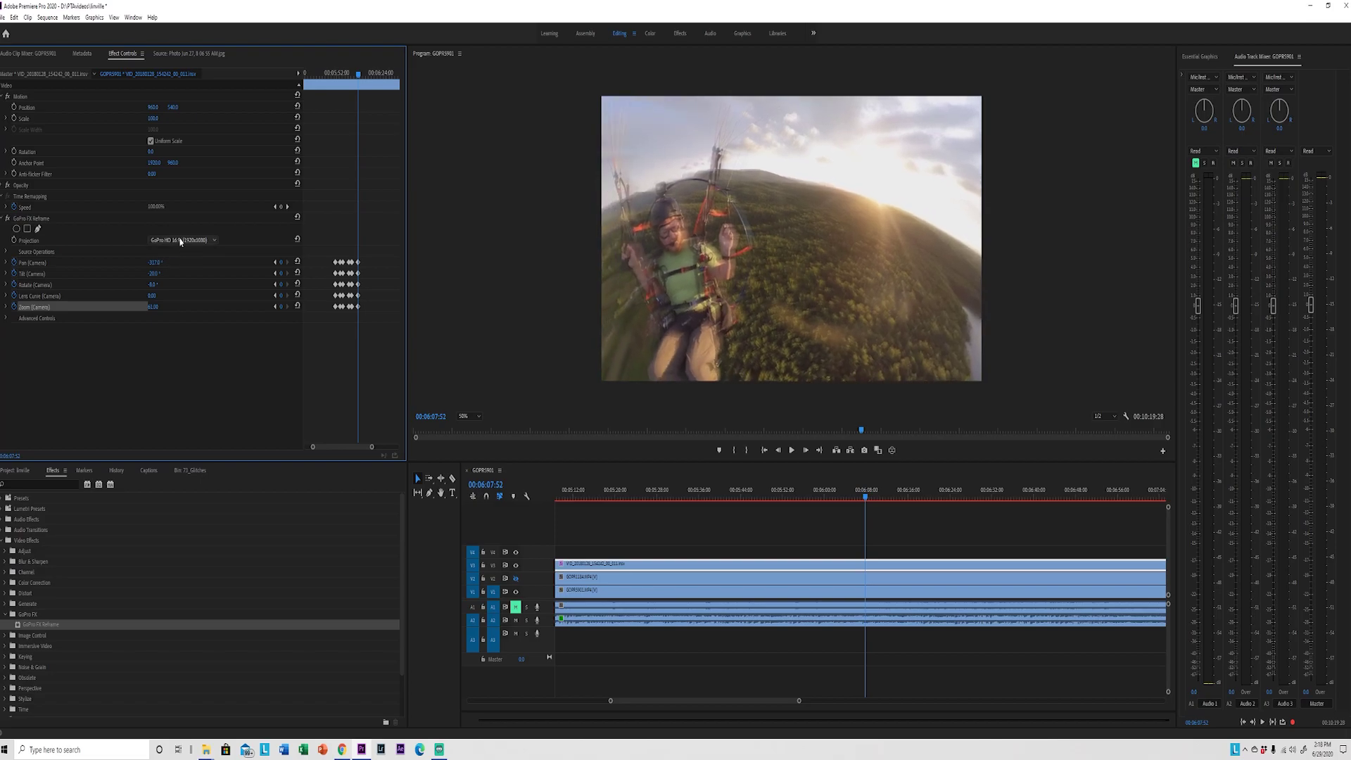
{"action": "mouse_move", "coordinate": [152, 273]}
{"action": "left_mouse_down"}
{"action": "mouse_move", "coordinate": [176, 273]}
{"action": "mouse_move", "coordinate": [152, 284]}
{"action": "left_mouse_up"}
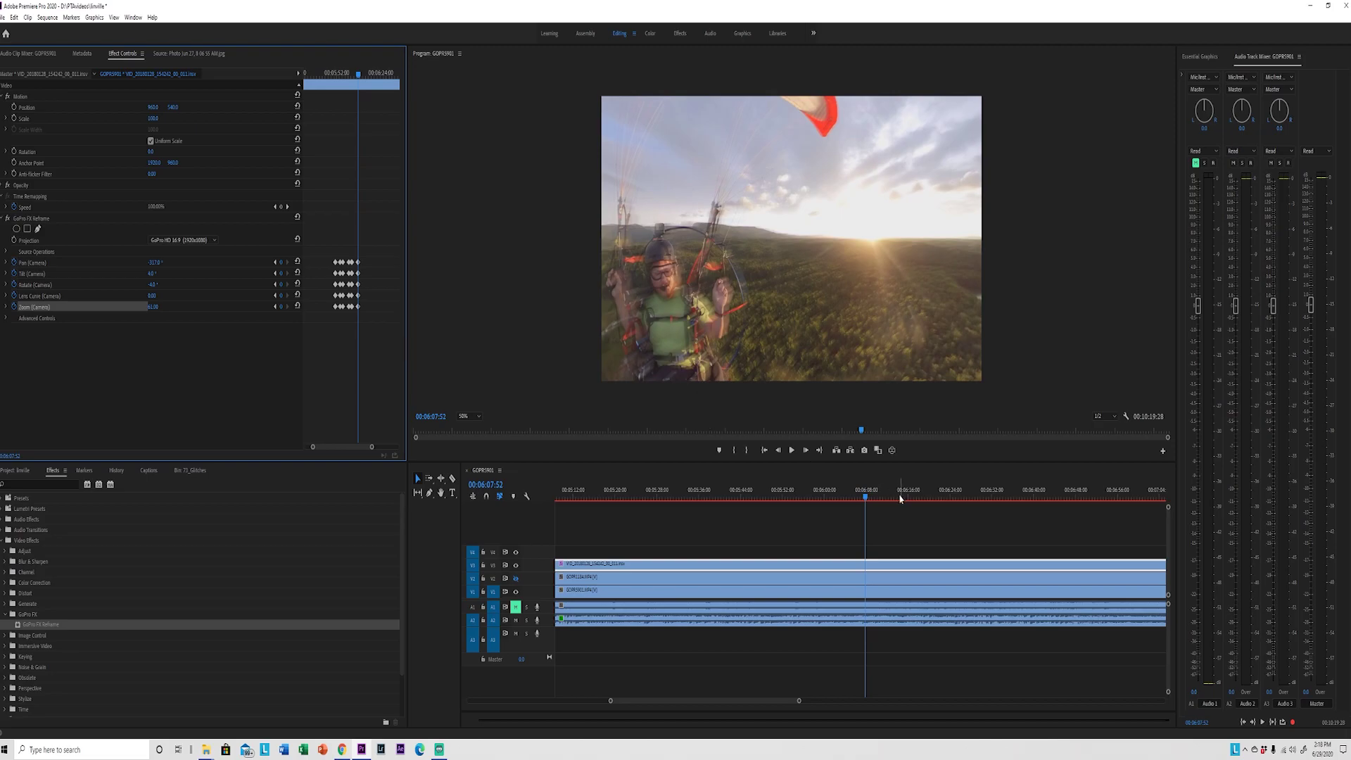
Near 00:06:13, keyframe all five Reframe camera settings, then pan back to the pilot and zoom out to show the full wing.
{"action": "key", "text": "space"}
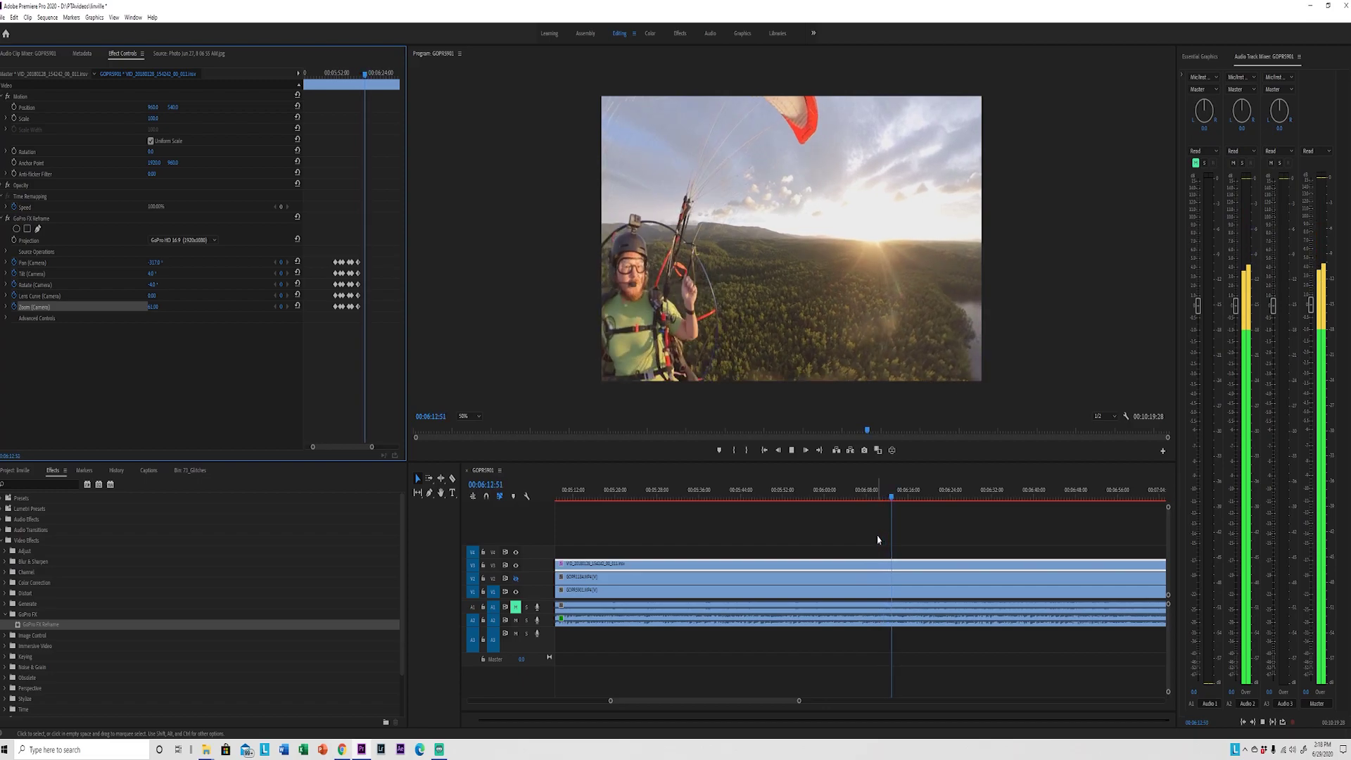
{"action": "key", "text": "space"}
{"action": "left_click", "coordinate": [281, 263]}
{"action": "left_click", "coordinate": [280, 274]}
{"action": "left_click", "coordinate": [281, 284]}
{"action": "left_click", "coordinate": [281, 295]}
{"action": "left_click", "coordinate": [270, 305]}
{"action": "left_click_drag", "start_coordinate": [155, 262], "coordinate": [100, 262]}
{"action": "mouse_move", "coordinate": [153, 306]}
{"action": "left_mouse_down"}
{"action": "mouse_move", "coordinate": [208, 307]}
{"action": "mouse_move", "coordinate": [137, 306]}
{"action": "left_mouse_up"}
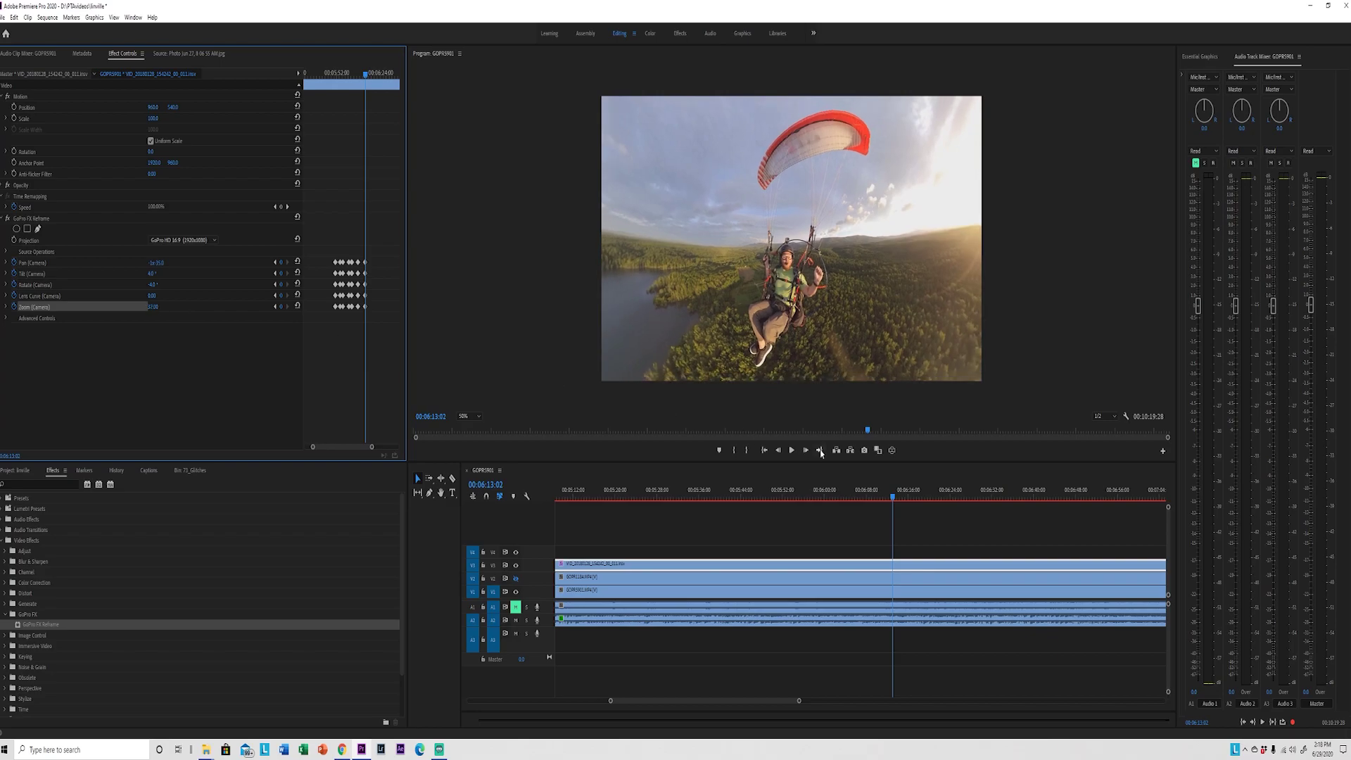
Play the reframed 360 section from about 00:05:49 through 00:06:19 to review all the keyframed camera moves.
{"action": "key", "text": "space"}
{"action": "key", "text": "space"}
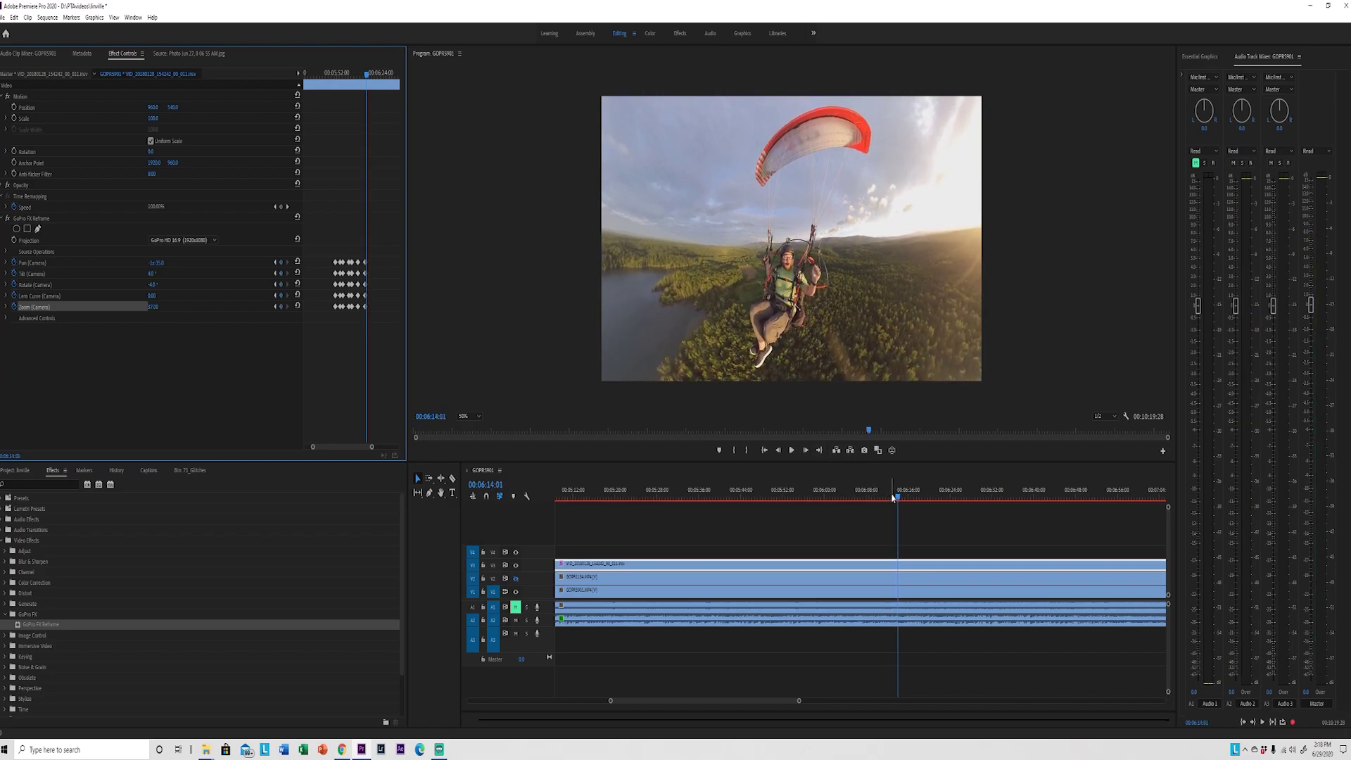
{"action": "left_click_drag", "start_coordinate": [892, 498], "coordinate": [771, 496]}
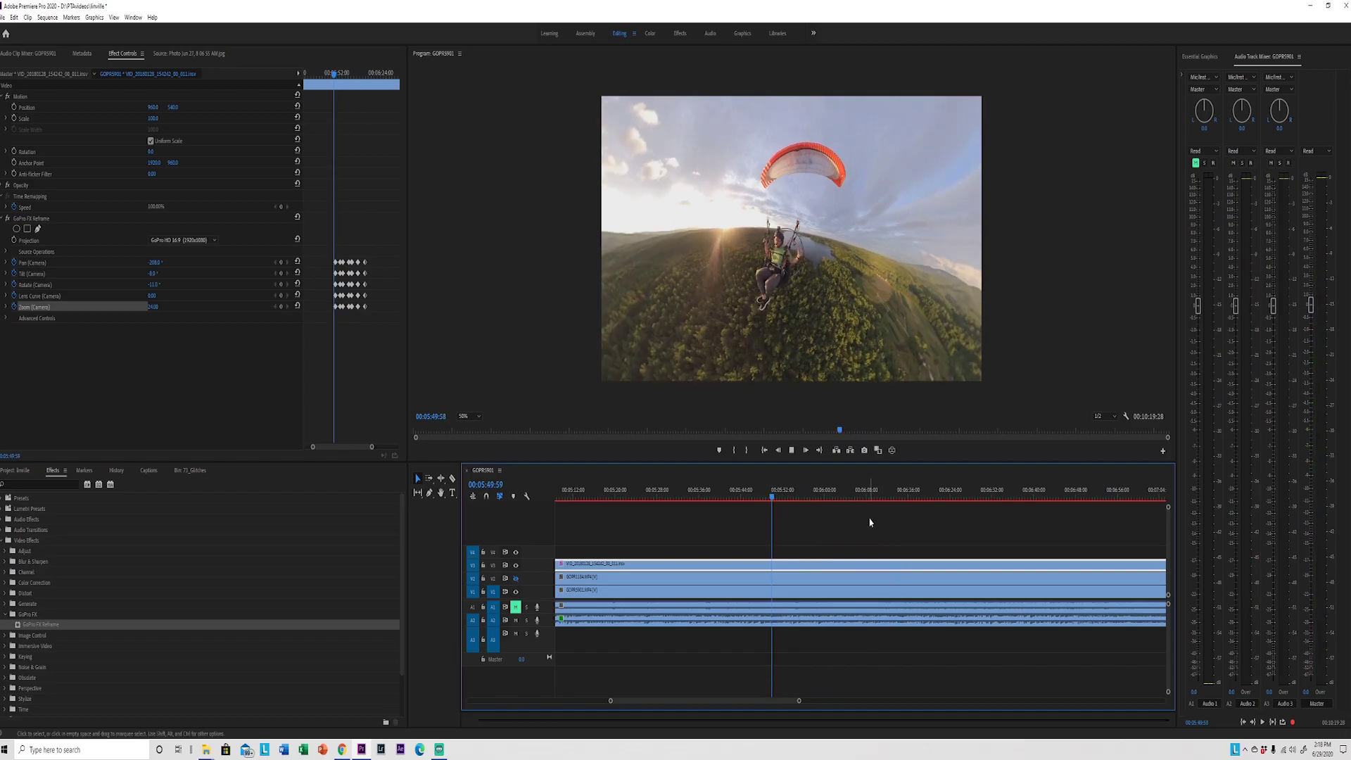
{"action": "key", "text": "space"}
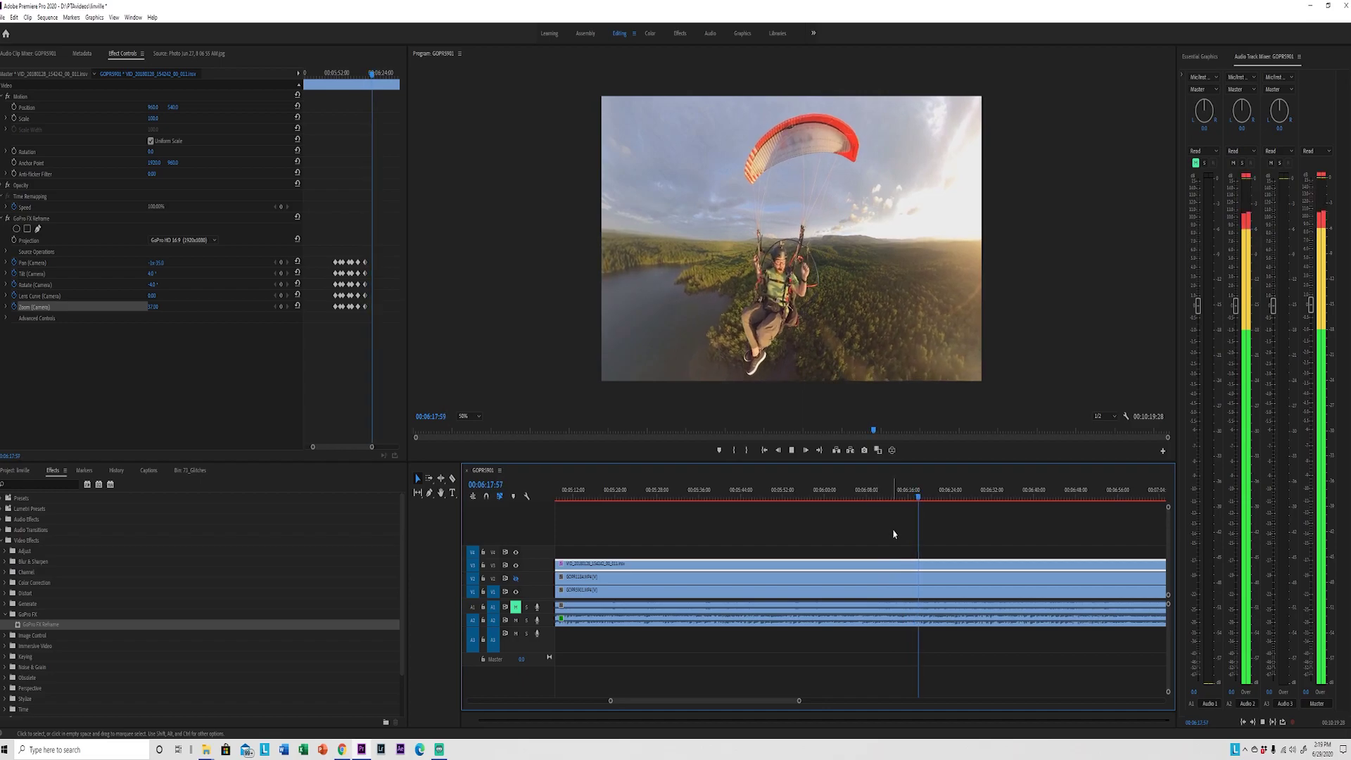
{"action": "key", "text": "space"}
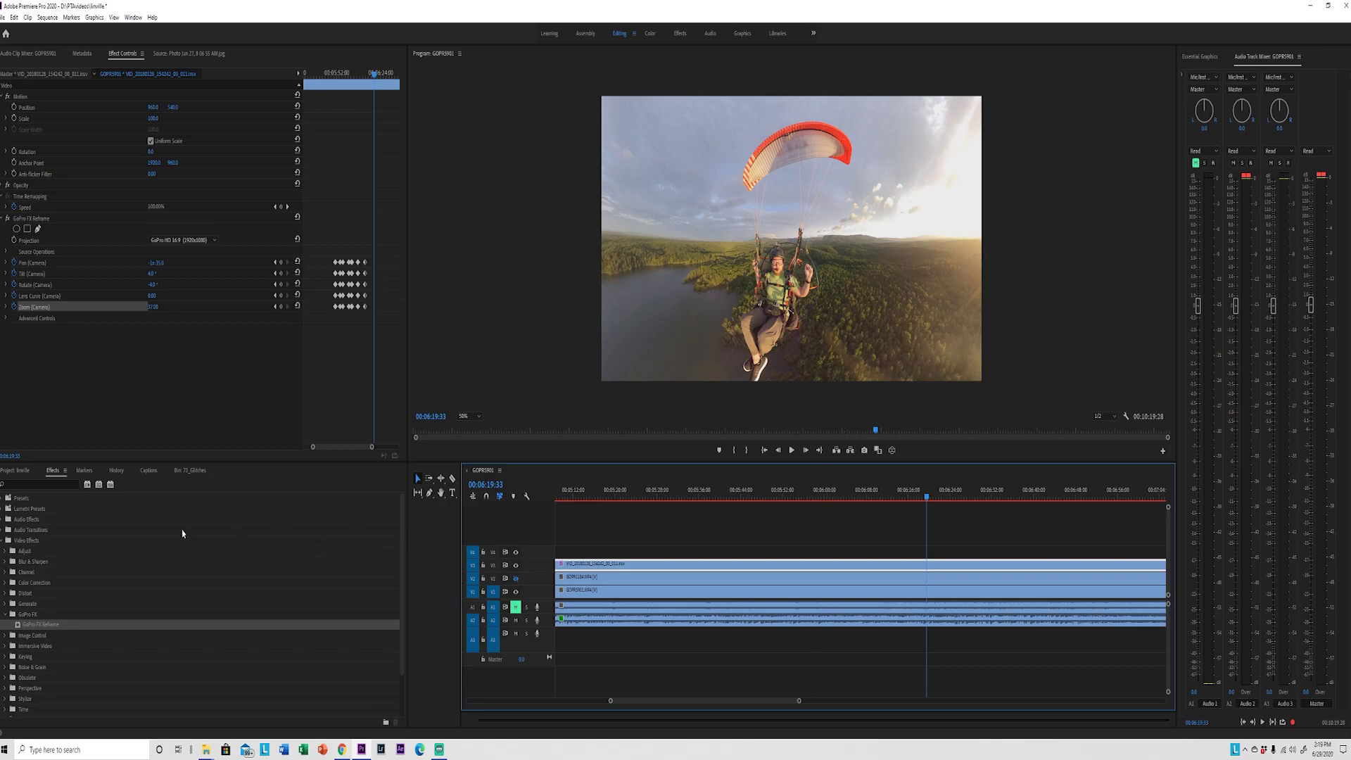
View the Sample_01 and Sample_02 images and the two Jun 27 photos of the camera mount from the project's media.
{"action": "left_click", "coordinate": [19, 471]}
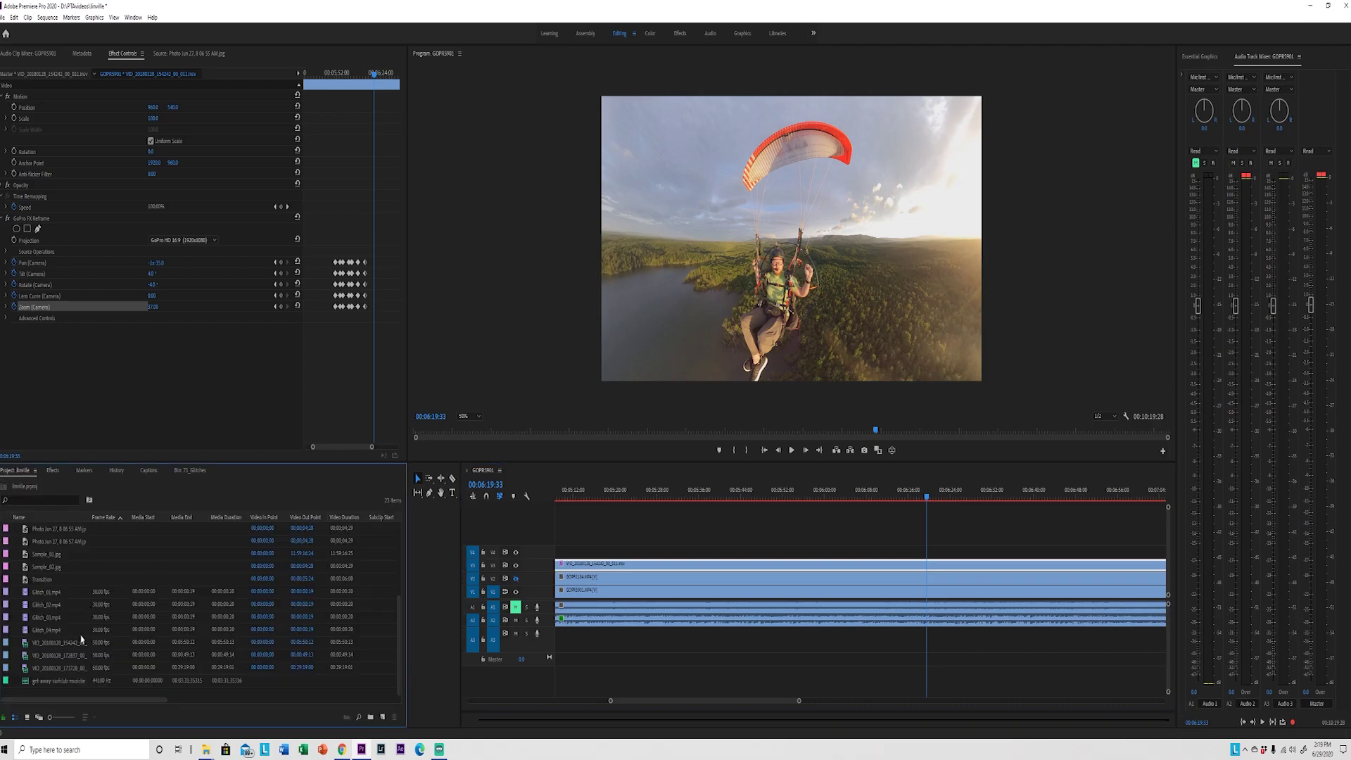
{"action": "scroll", "coordinate": [72, 643], "scroll_direction": "up", "scroll_amount": 1}
{"action": "double_click", "coordinate": [53, 567]}
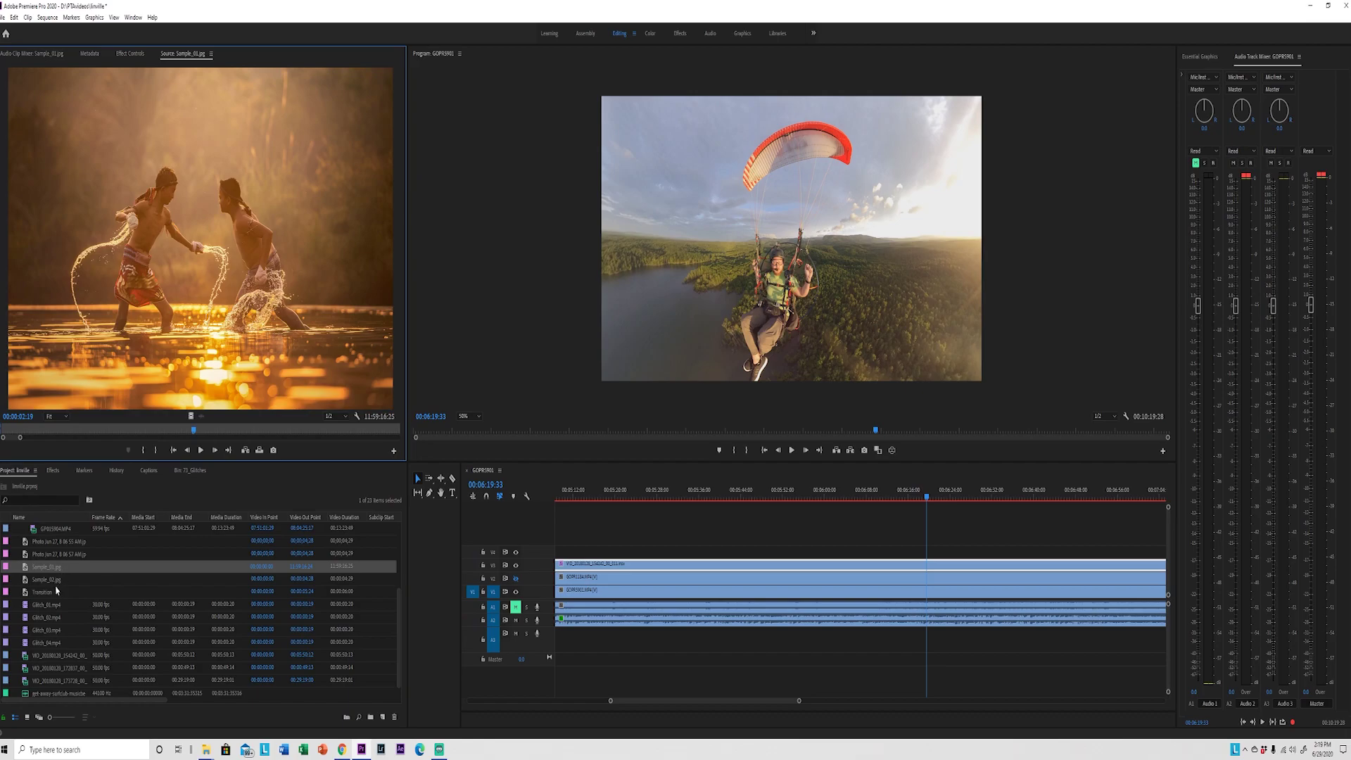
{"action": "double_click", "coordinate": [51, 581]}
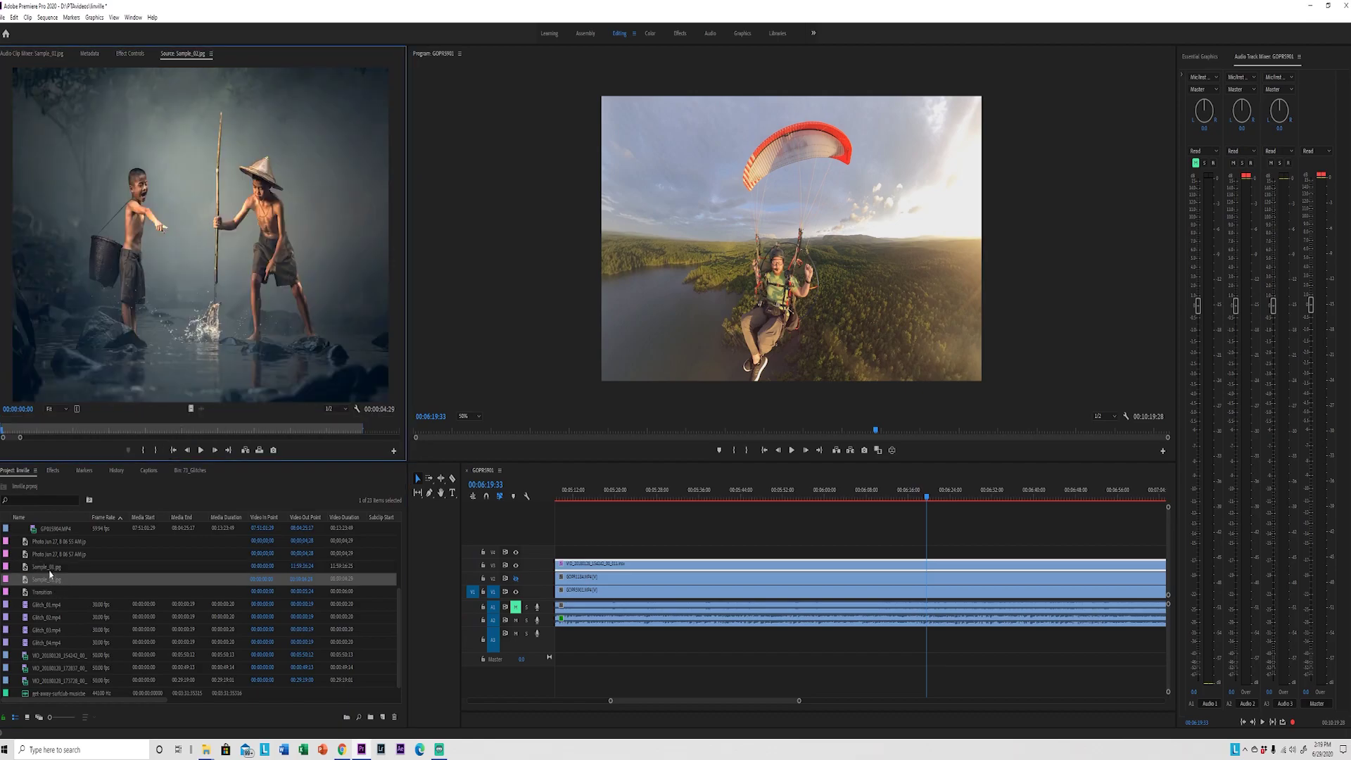
{"action": "double_click", "coordinate": [54, 567]}
{"action": "scroll", "coordinate": [74, 584], "scroll_direction": "up", "scroll_amount": 1}
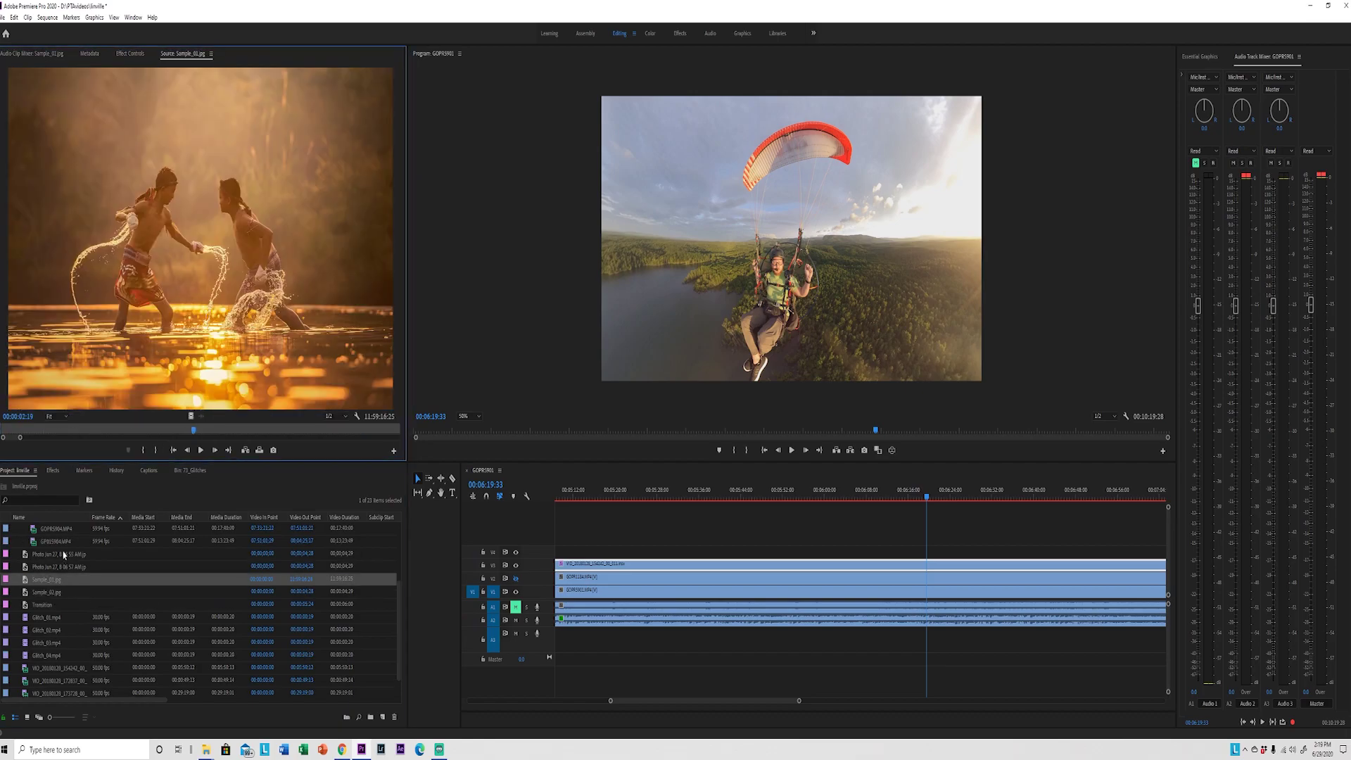
{"action": "double_click", "coordinate": [65, 553]}
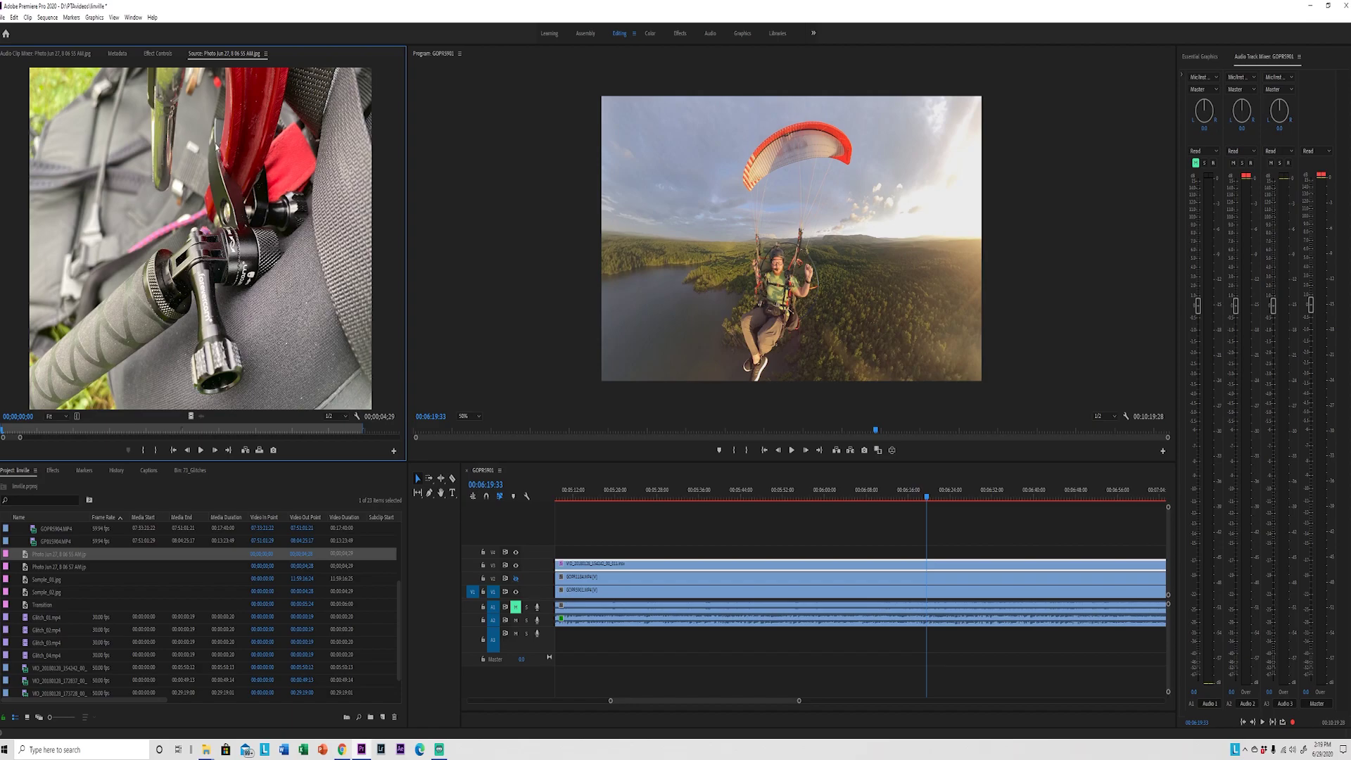
{"action": "double_click", "coordinate": [76, 568]}
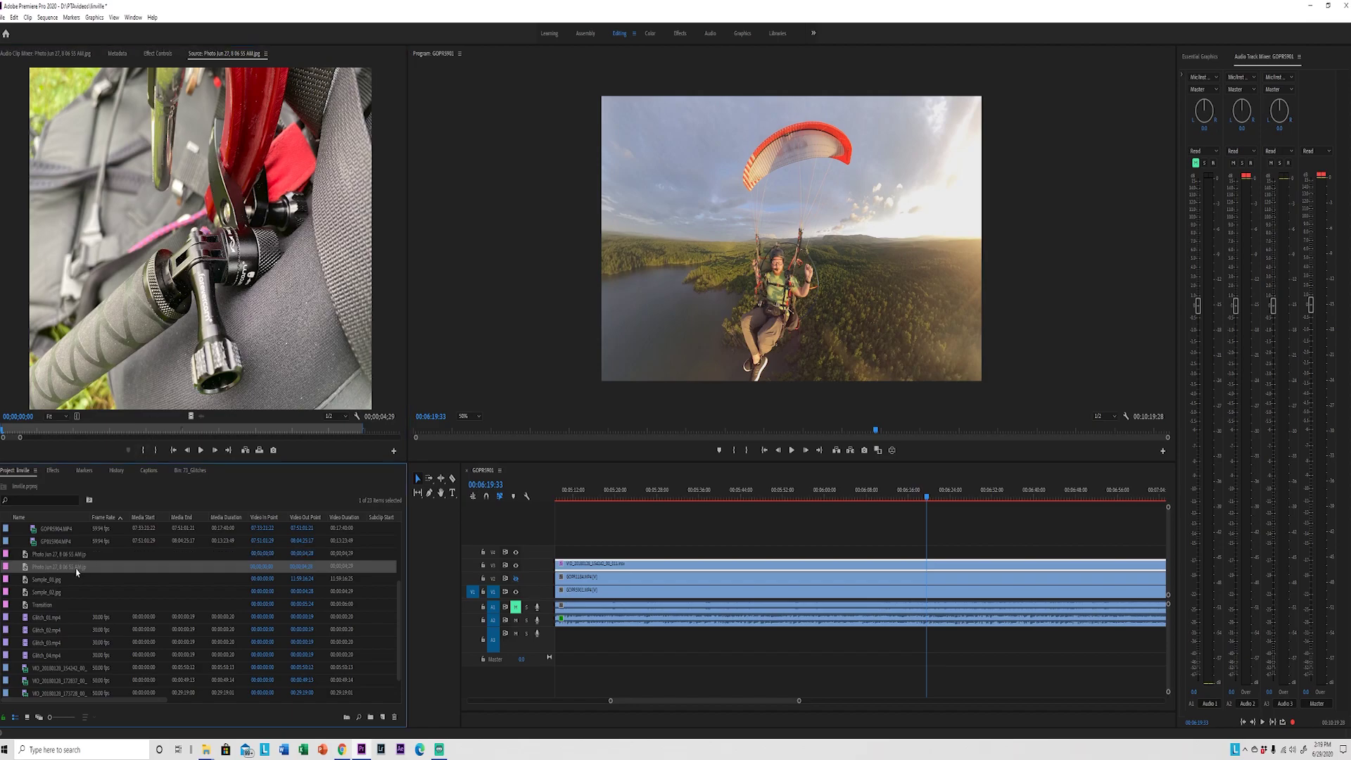
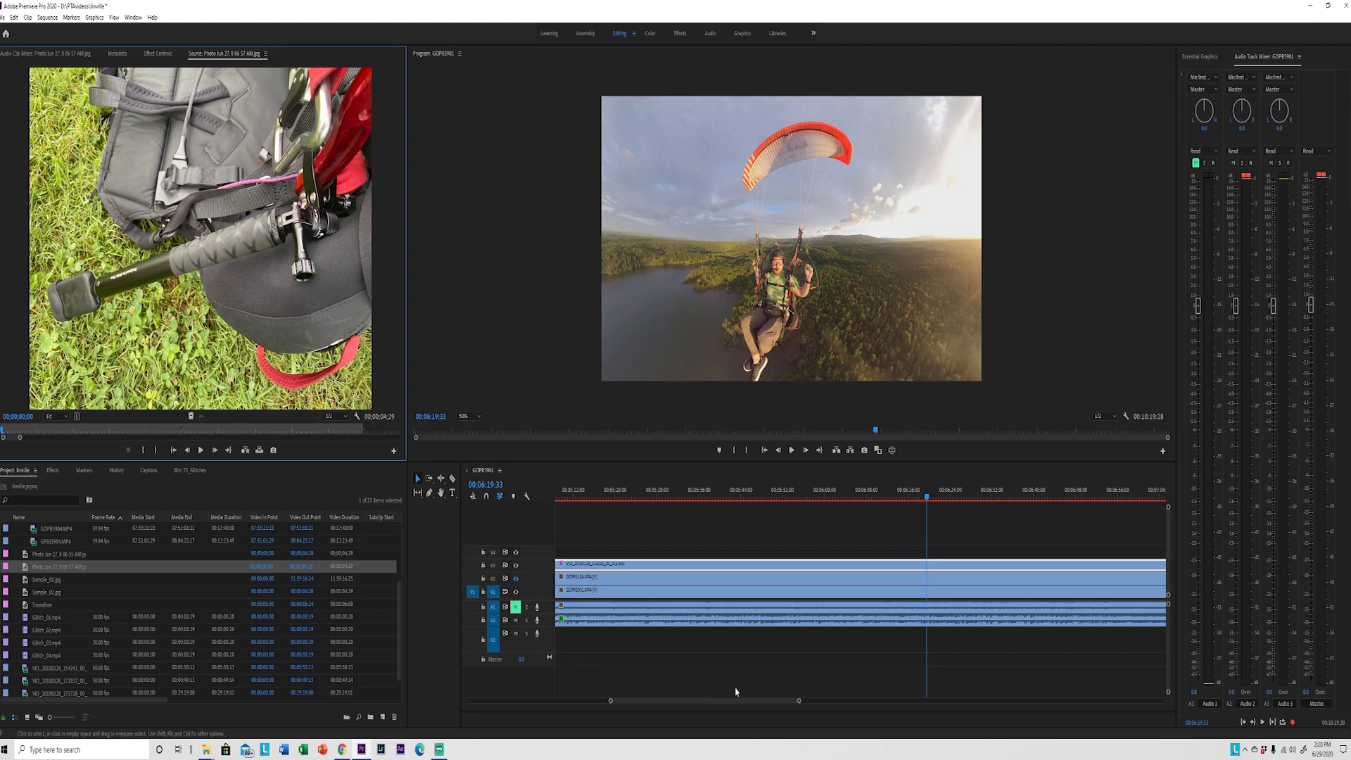
Place the second VID 360 clip on track V3 after the existing footage and move the playhead to 00:10:51:41 on it.
{"action": "left_click_drag", "start_coordinate": [799, 701], "coordinate": [1009, 706]}
{"action": "left_click", "coordinate": [21, 473]}
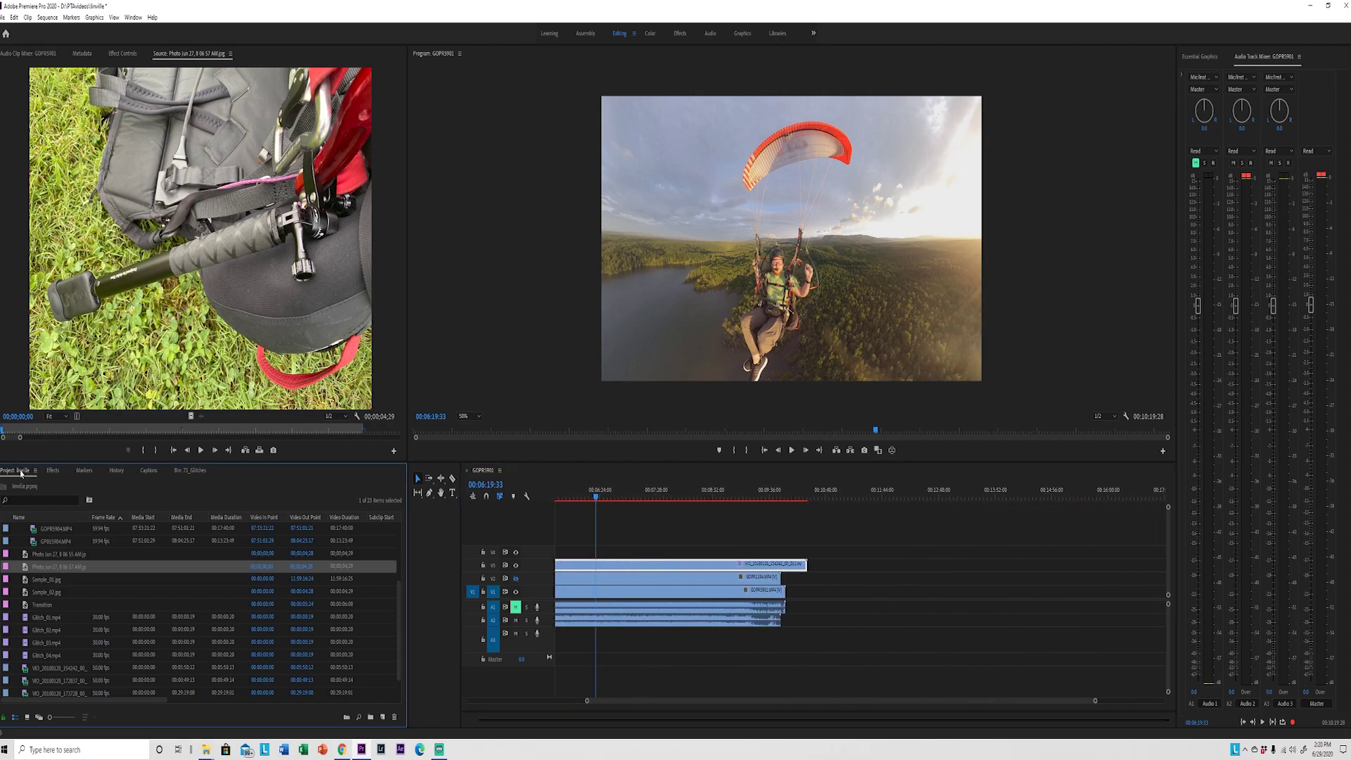
{"action": "scroll", "coordinate": [92, 606], "scroll_direction": "up", "scroll_amount": 2}
{"action": "scroll", "coordinate": [99, 606], "scroll_direction": "down", "scroll_amount": 3}
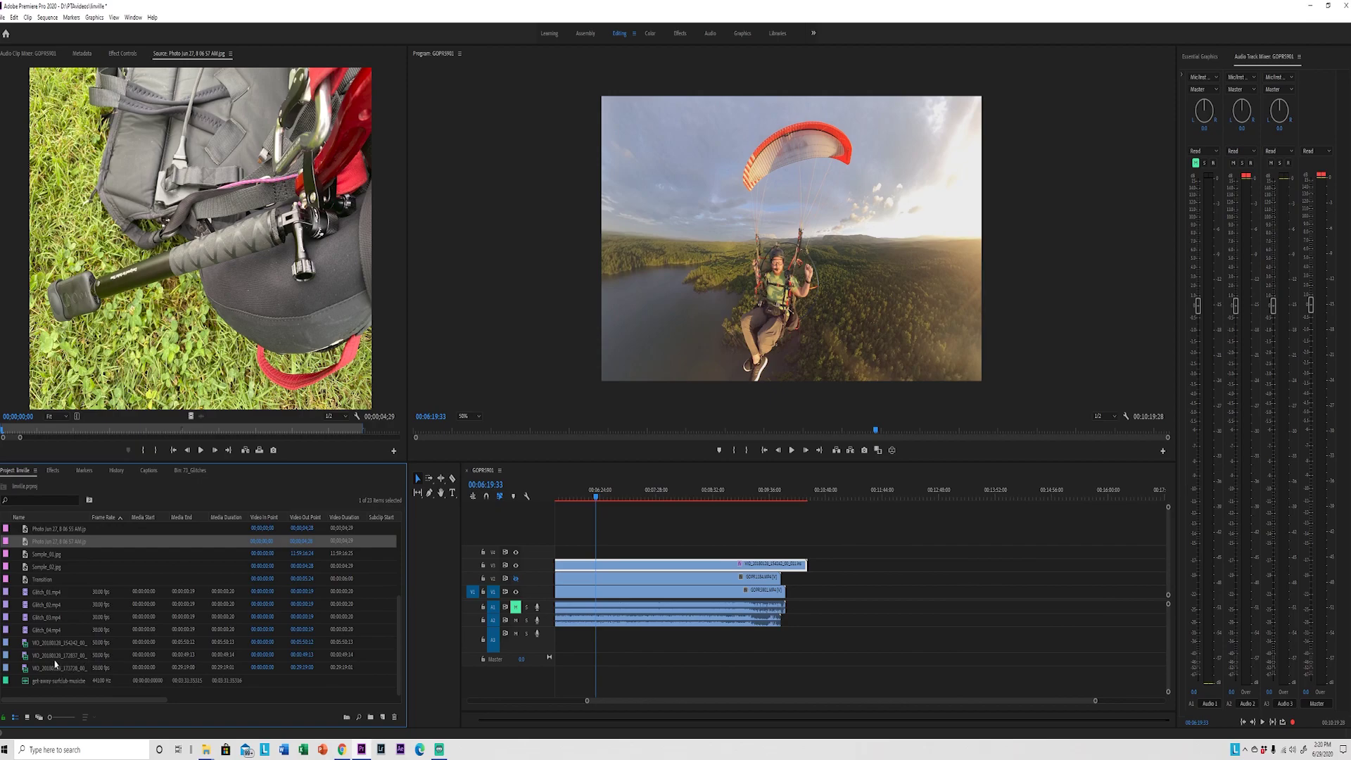
{"action": "left_click_drag", "start_coordinate": [54, 657], "coordinate": [835, 565]}
{"action": "left_click", "coordinate": [836, 496]}
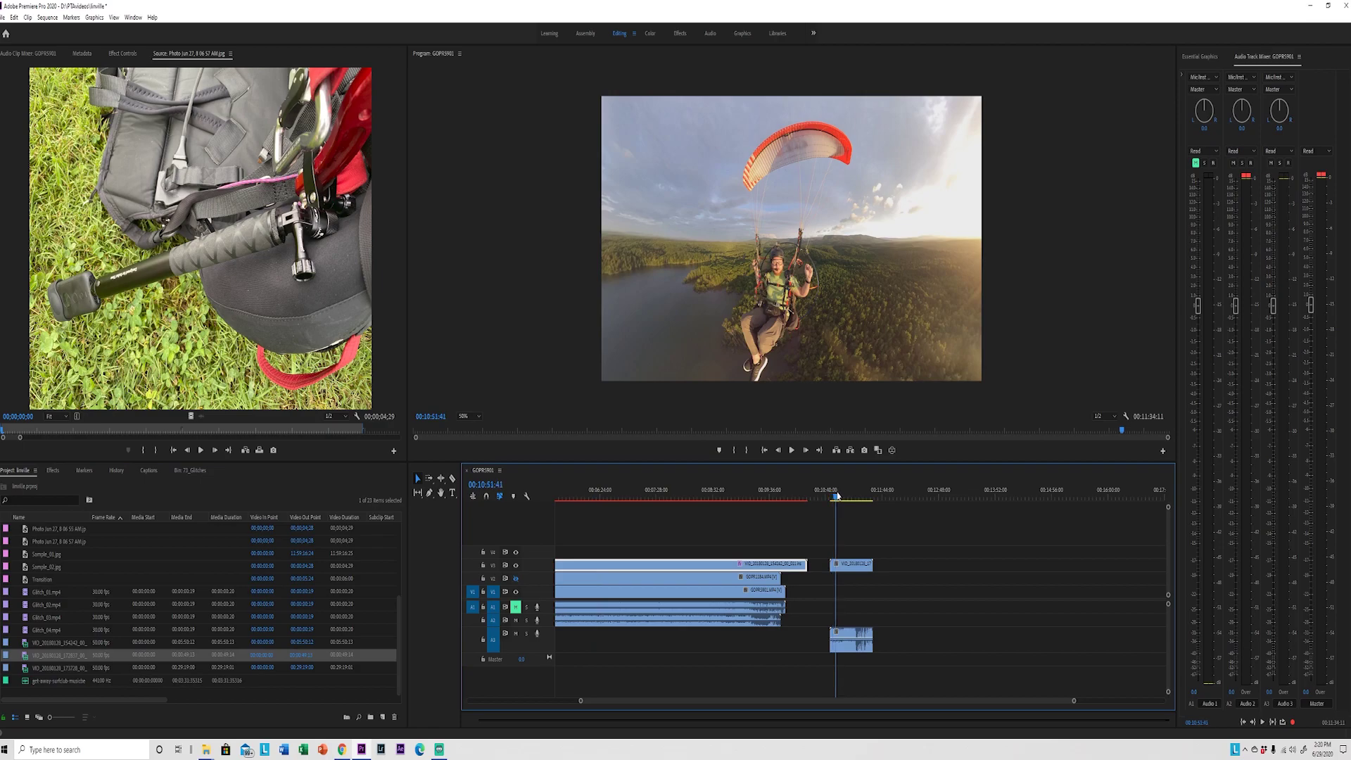
Delete the second VID 360 clip from the timeline and place the third VID 360 clip on track V3 in its position.
{"action": "key", "text": "space"}
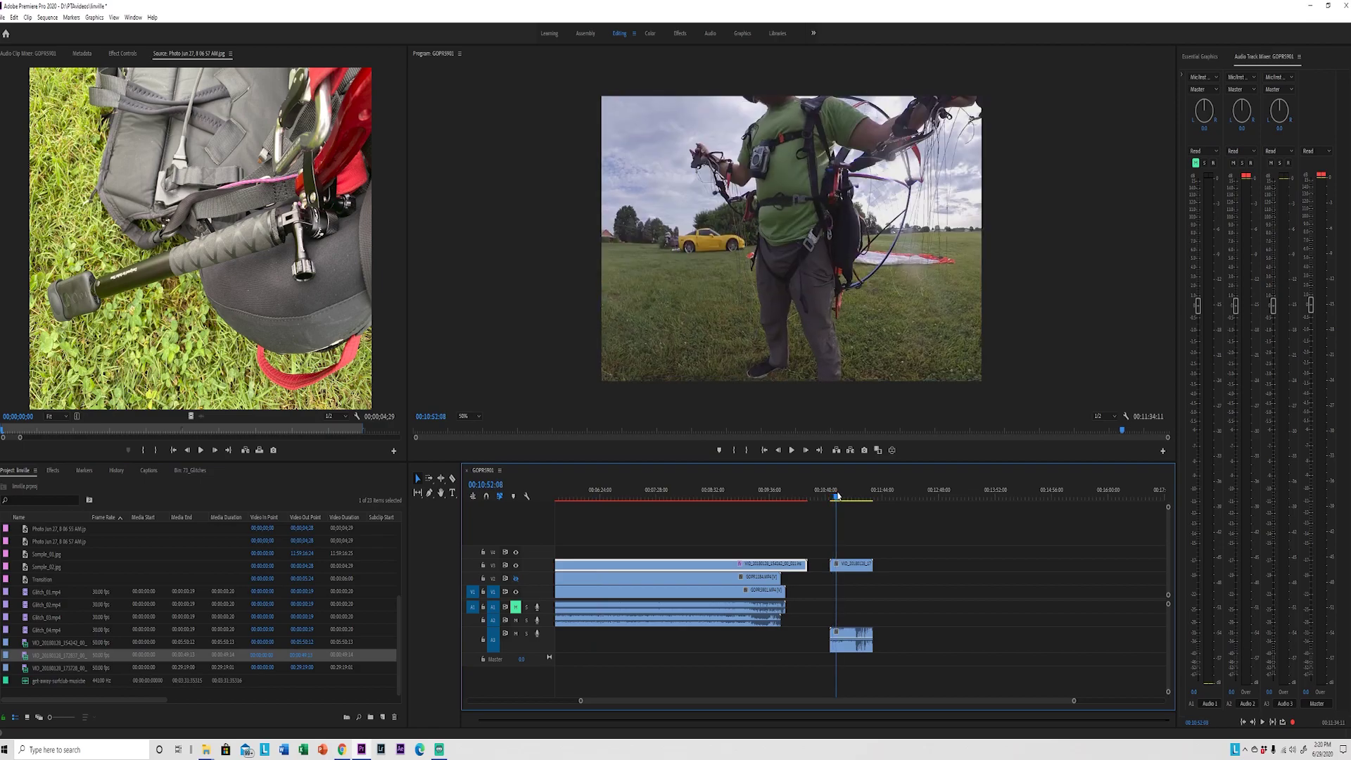
{"action": "left_click", "coordinate": [850, 639]}
{"action": "key", "text": "Delete"}
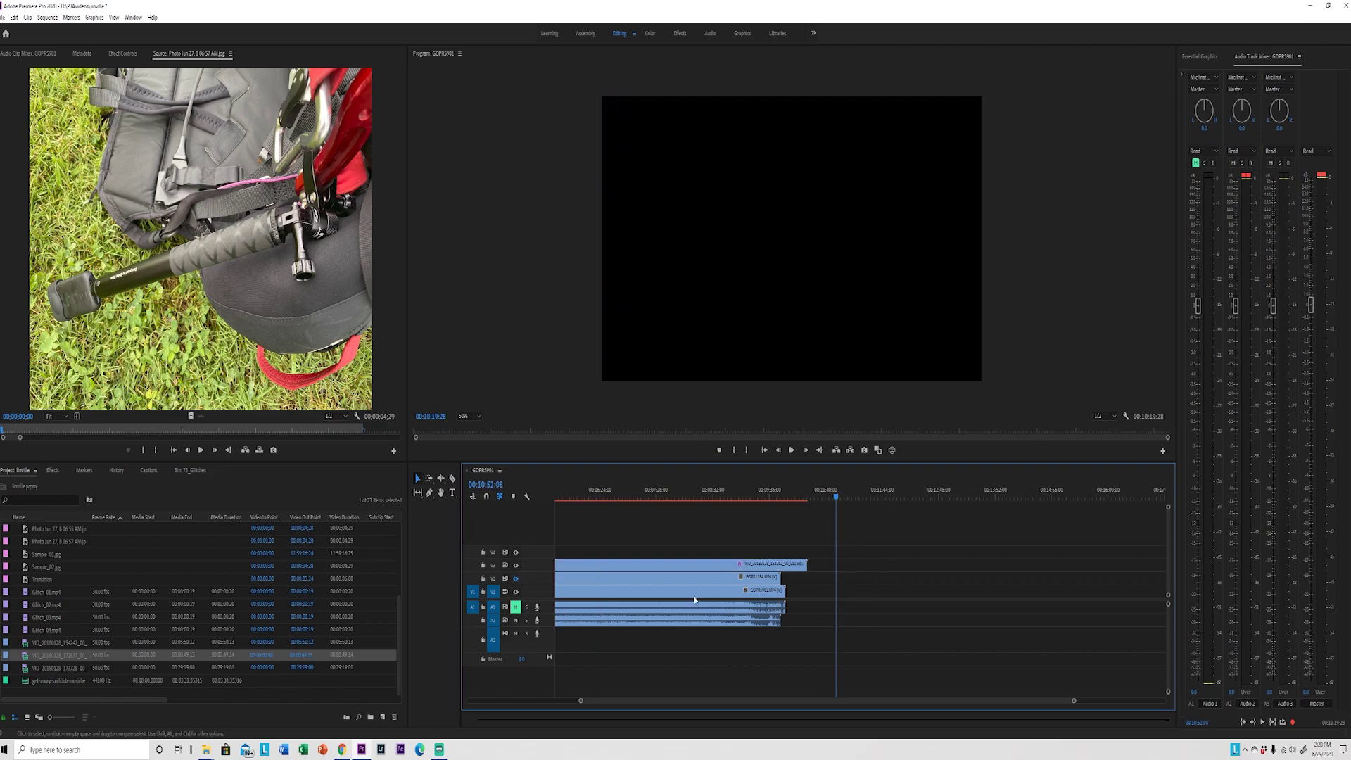
{"action": "left_click_drag", "start_coordinate": [65, 673], "coordinate": [827, 575]}
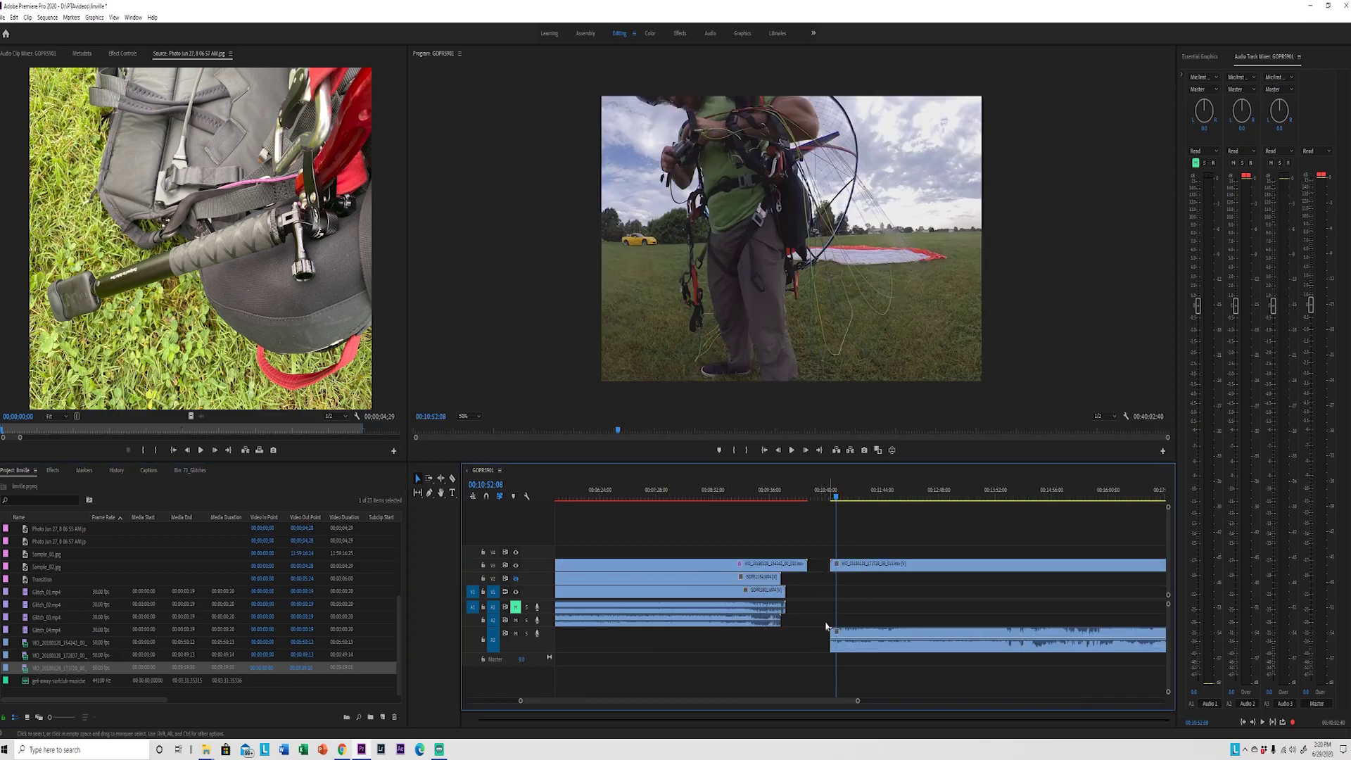
{"action": "left_click_drag", "start_coordinate": [857, 700], "coordinate": [1010, 700]}
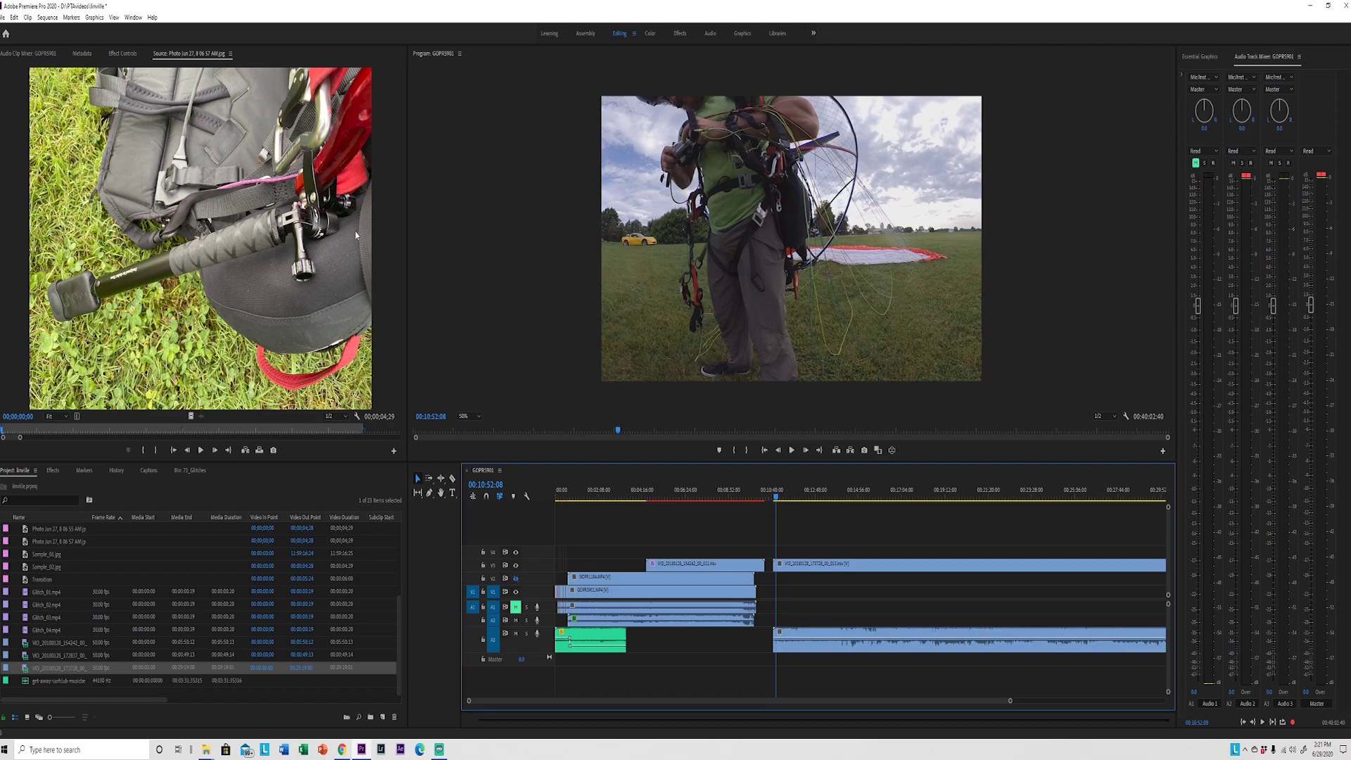
Unlink the third 360 clip's audio from its video and delete that audio from the timeline.
{"action": "left_click_drag", "start_coordinate": [777, 488], "coordinate": [802, 510]}
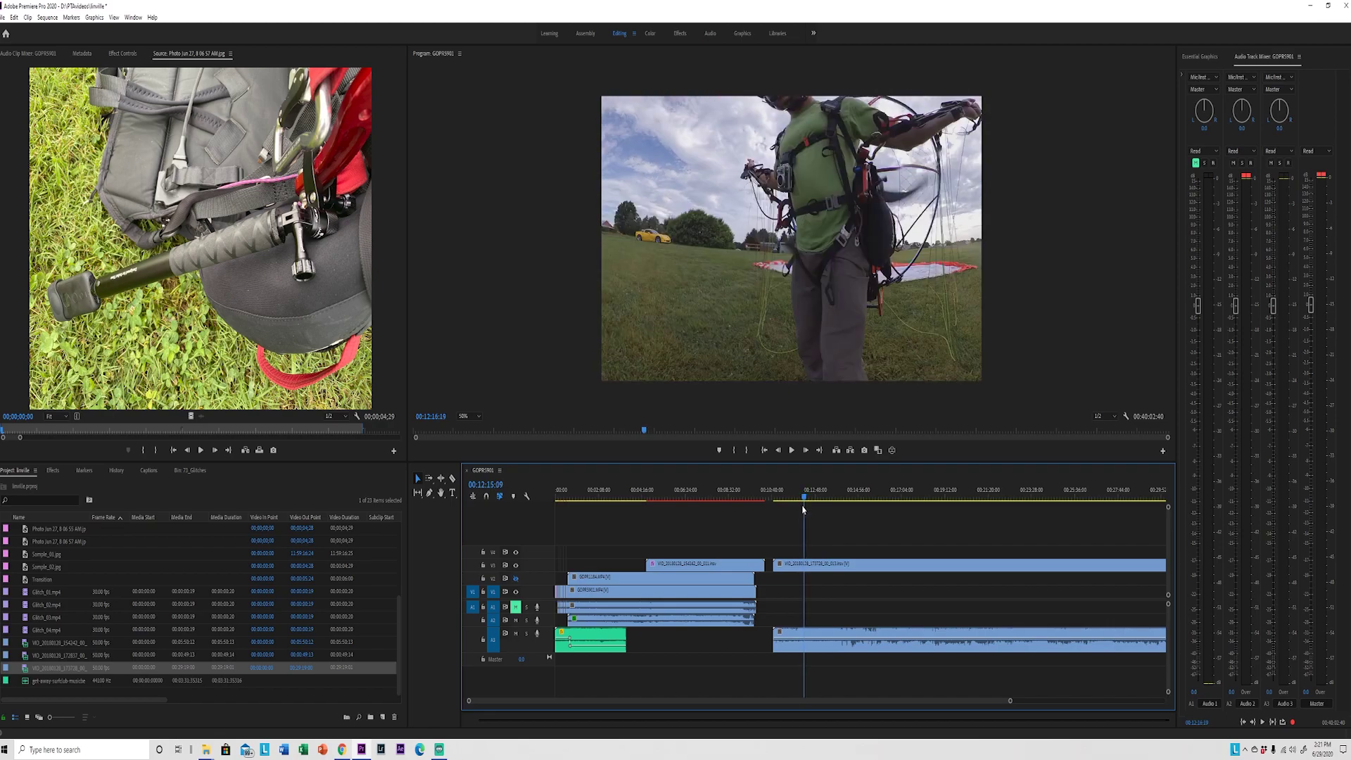
{"action": "left_click", "coordinate": [819, 571]}
{"action": "right_click", "coordinate": [823, 631]}
{"action": "mouse_move", "coordinate": [869, 381]}
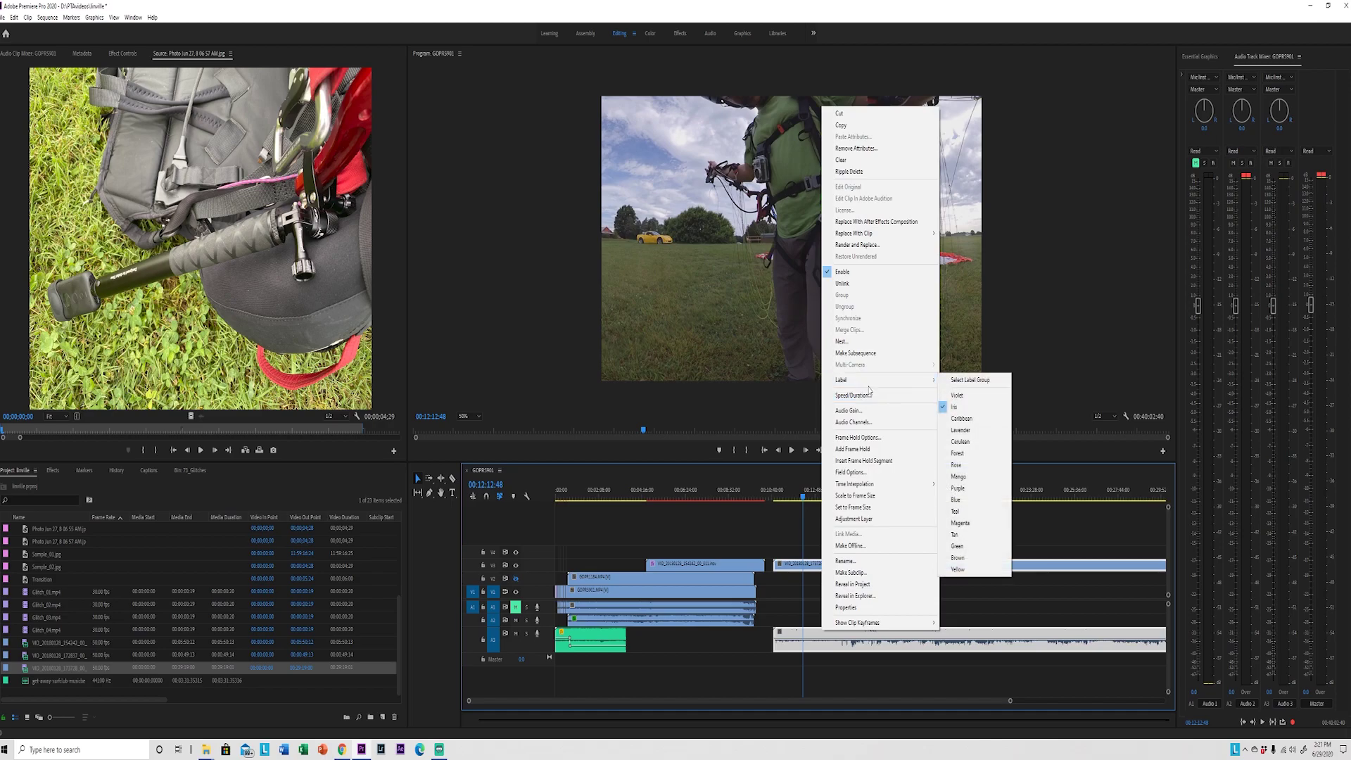
{"action": "left_click", "coordinate": [842, 283]}
{"action": "left_click", "coordinate": [845, 599]}
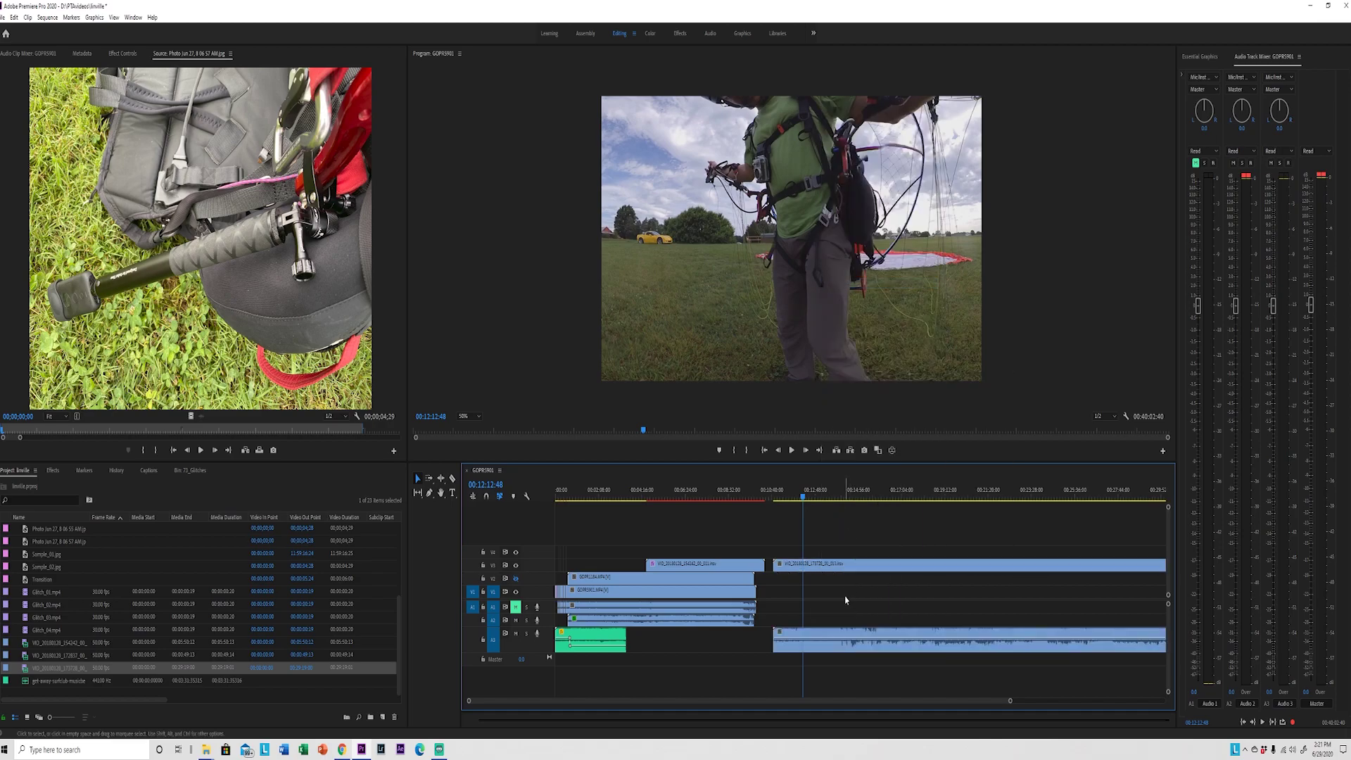
{"action": "left_click", "coordinate": [846, 631]}
{"action": "key", "text": "Delete"}
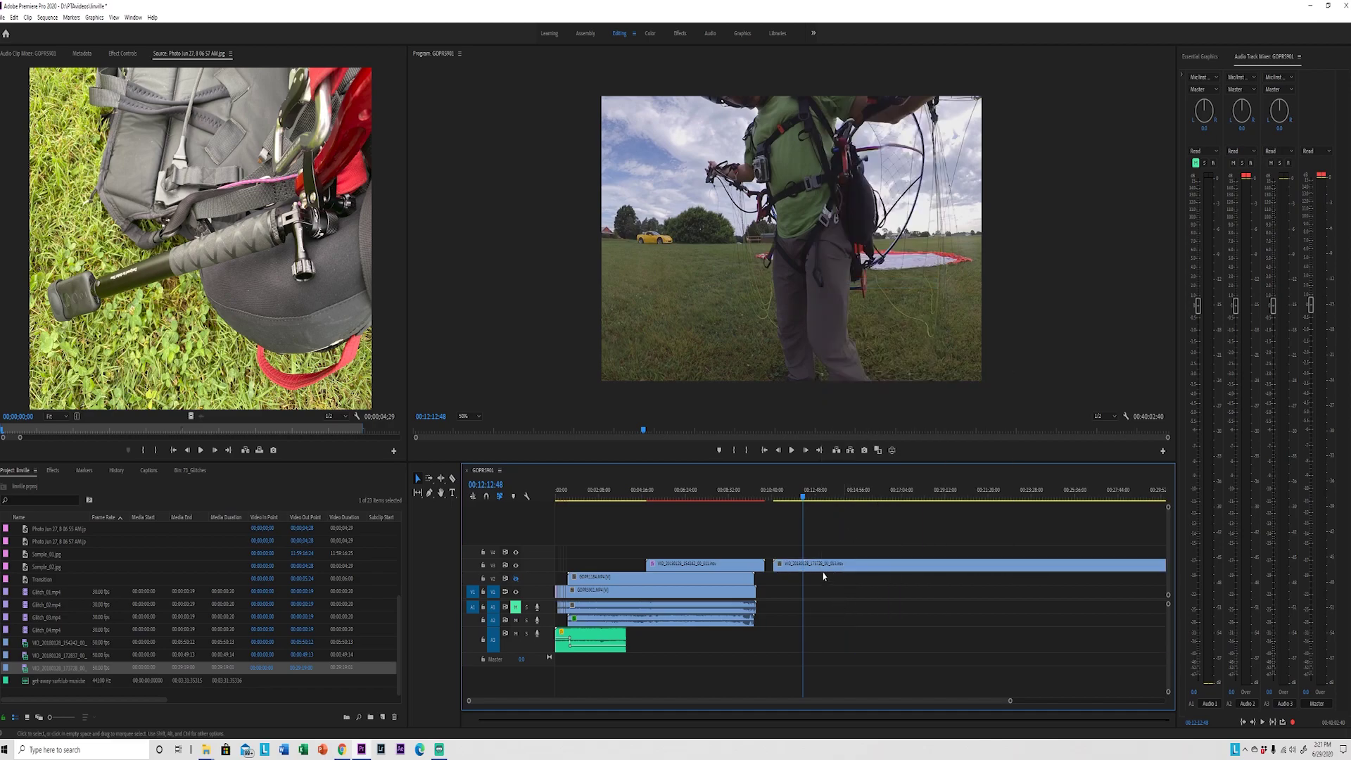
Apply the GoPro FX Reframe effect to the third 360 clip on track V3 and open its effect settings.
{"action": "left_click", "coordinate": [821, 568]}
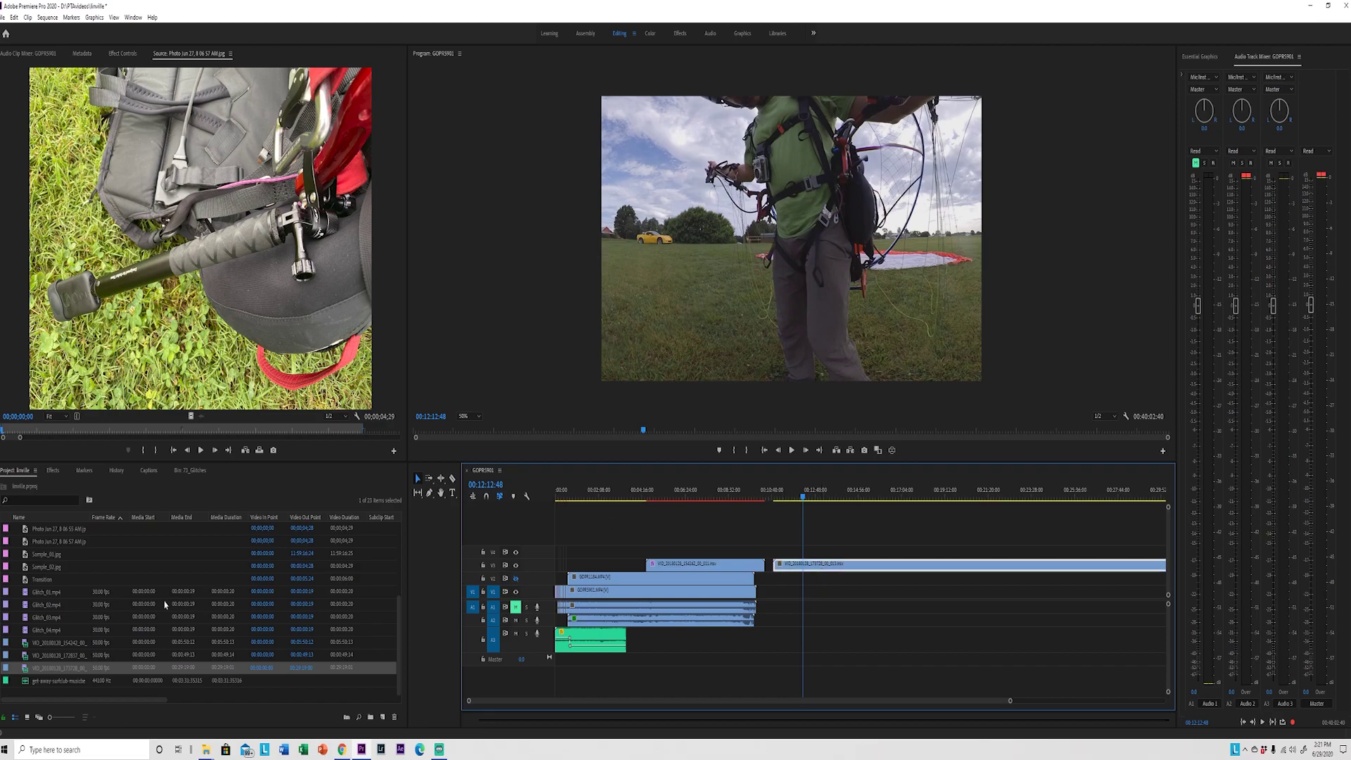
{"action": "left_click", "coordinate": [55, 471]}
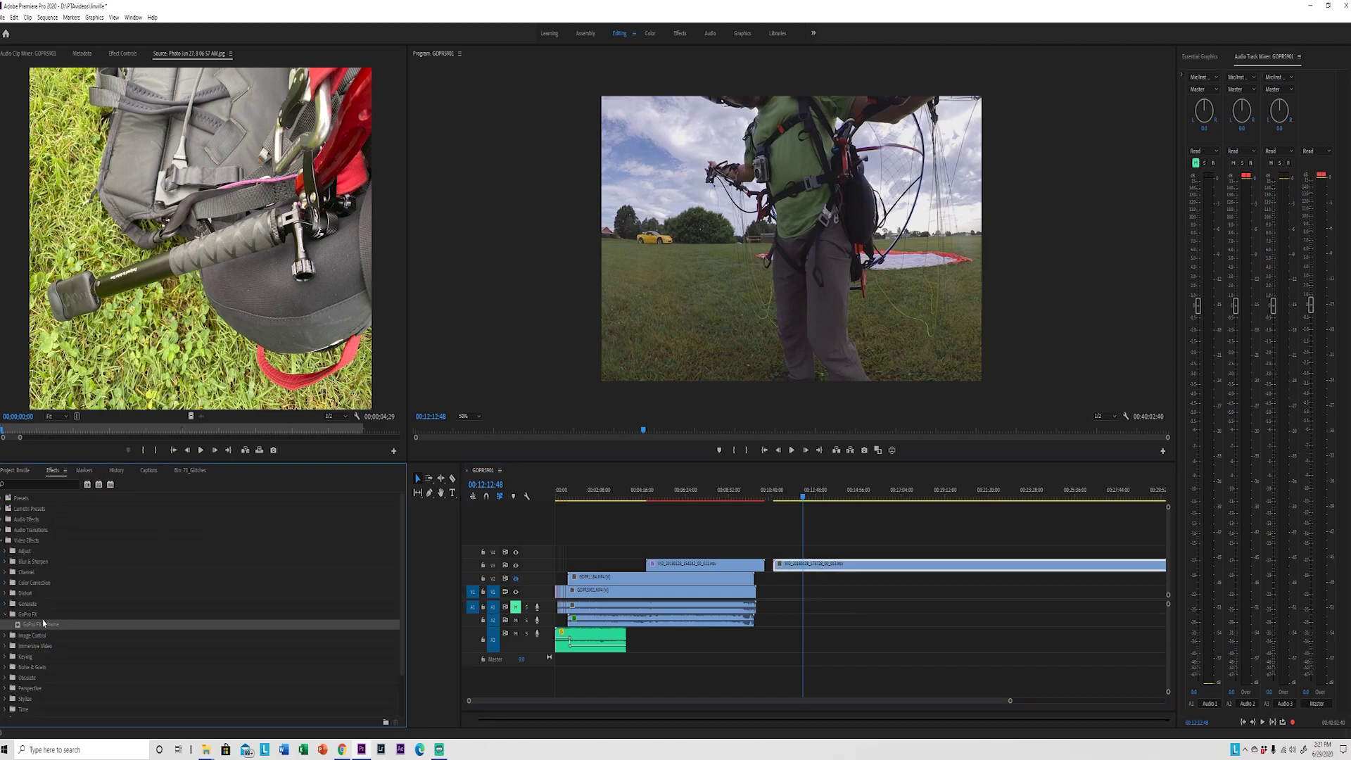
{"action": "left_click_drag", "start_coordinate": [123, 616], "coordinate": [807, 580]}
{"action": "left_click", "coordinate": [828, 565]}
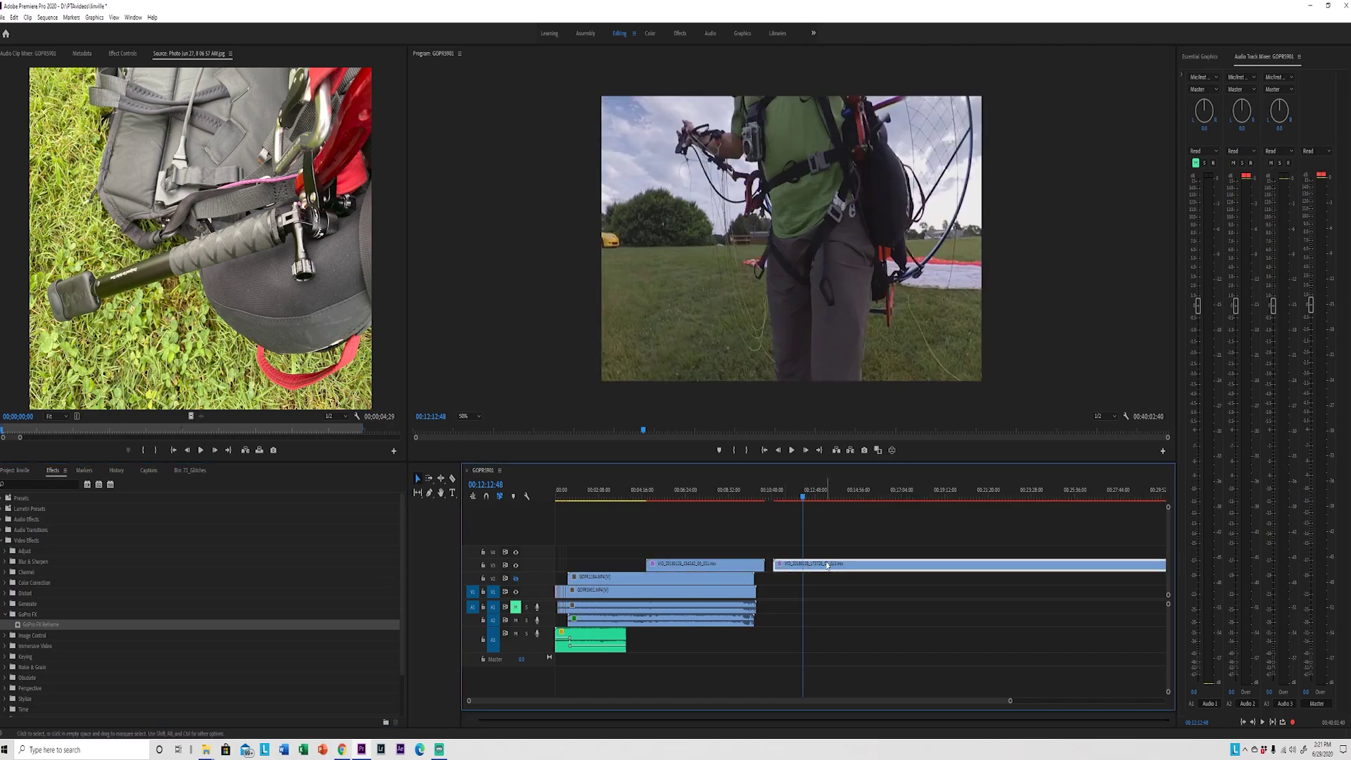
{"action": "double_click", "coordinate": [820, 567]}
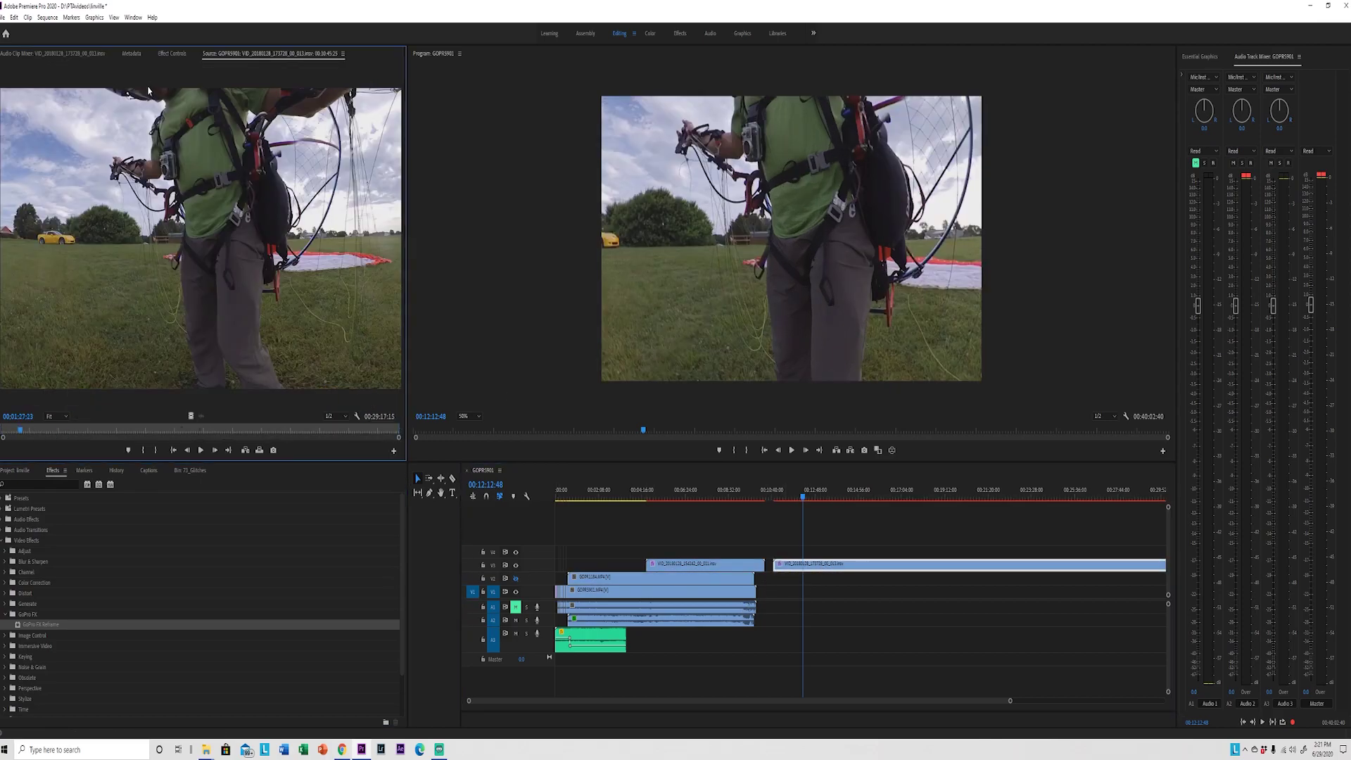
{"action": "left_click", "coordinate": [159, 55]}
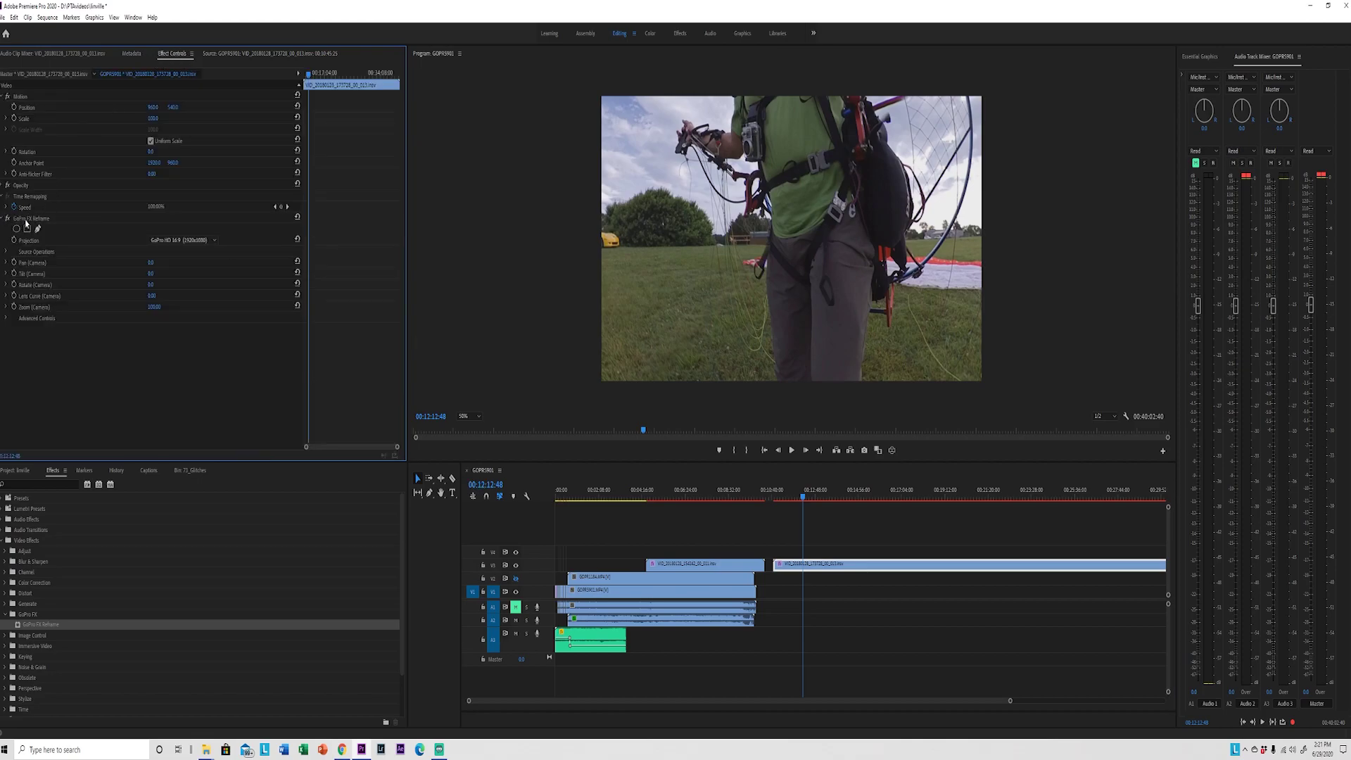
At 00:12:12:48, start keyframing all five Reframe camera settings, then adjust pan and tilt and zoom out to show the whole pilot.
{"action": "left_click", "coordinate": [14, 263]}
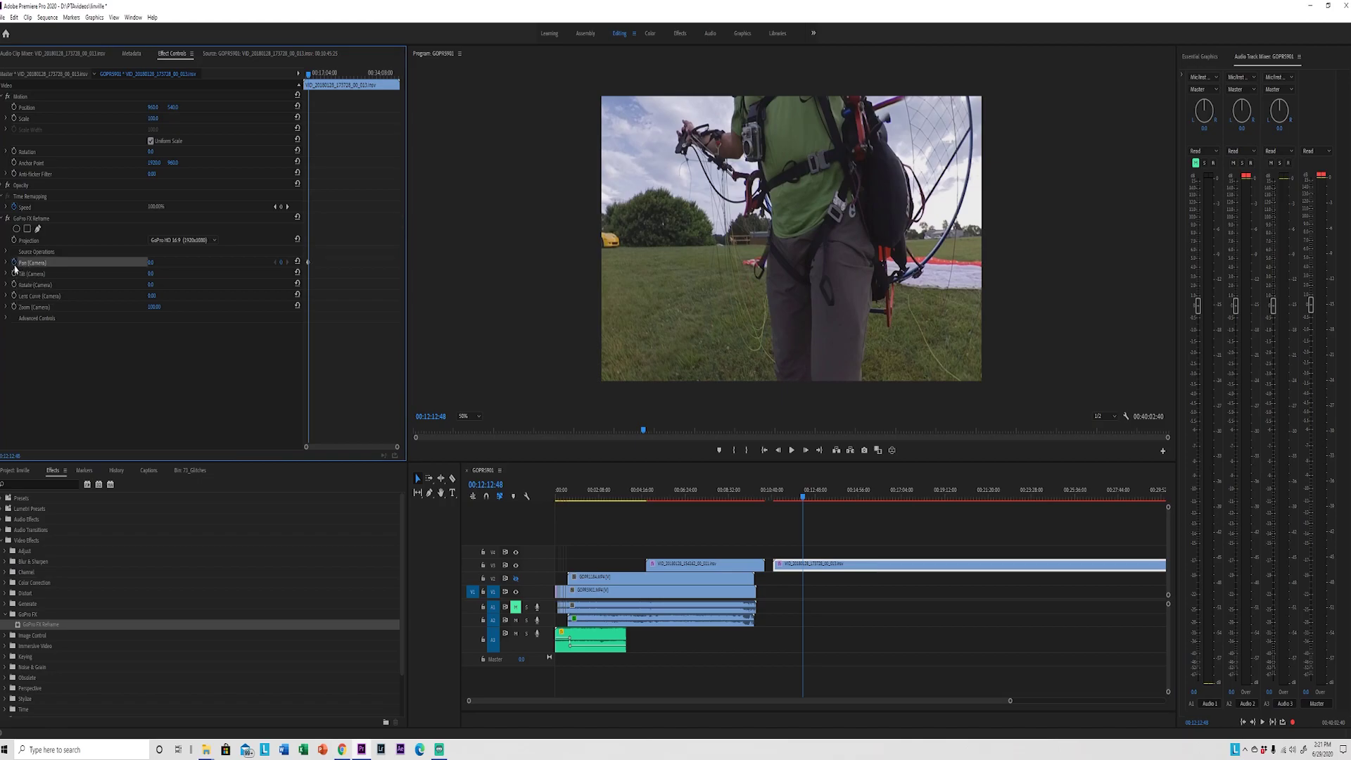
{"action": "left_click", "coordinate": [14, 275]}
{"action": "left_click", "coordinate": [14, 285]}
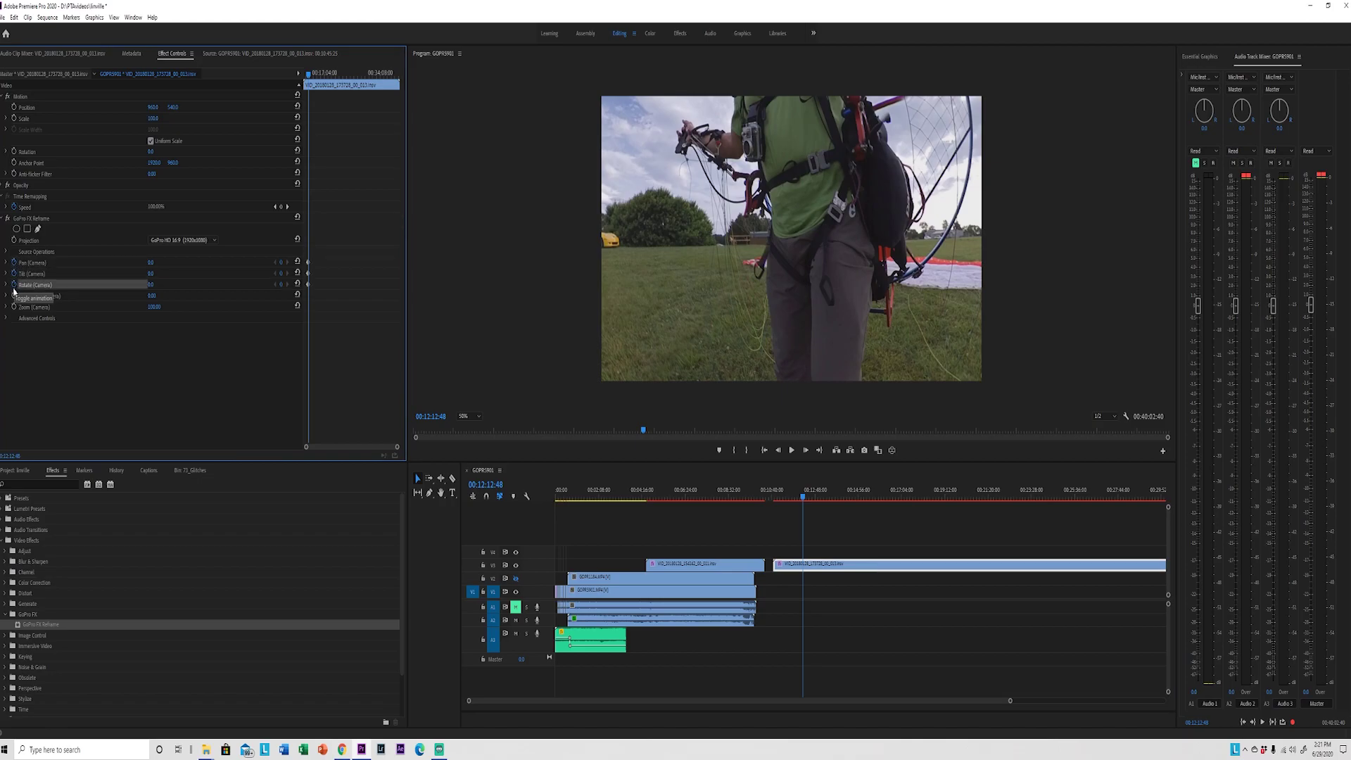
{"action": "left_click", "coordinate": [14, 296]}
{"action": "left_click", "coordinate": [14, 307]}
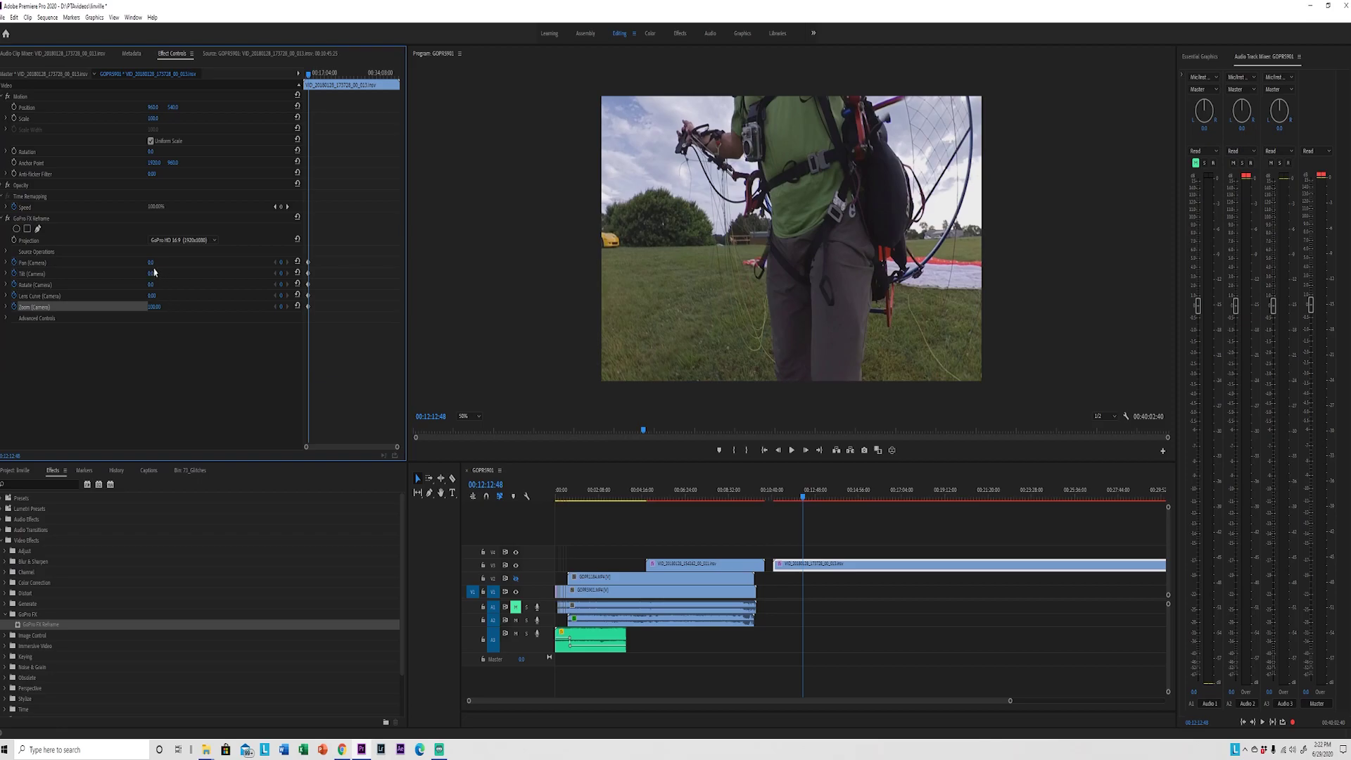
{"action": "left_click_drag", "start_coordinate": [151, 262], "coordinate": [98, 307]}
{"action": "mouse_move", "coordinate": [155, 262]}
{"action": "left_mouse_down"}
{"action": "mouse_move", "coordinate": [169, 273]}
{"action": "mouse_move", "coordinate": [151, 273]}
{"action": "left_mouse_up"}
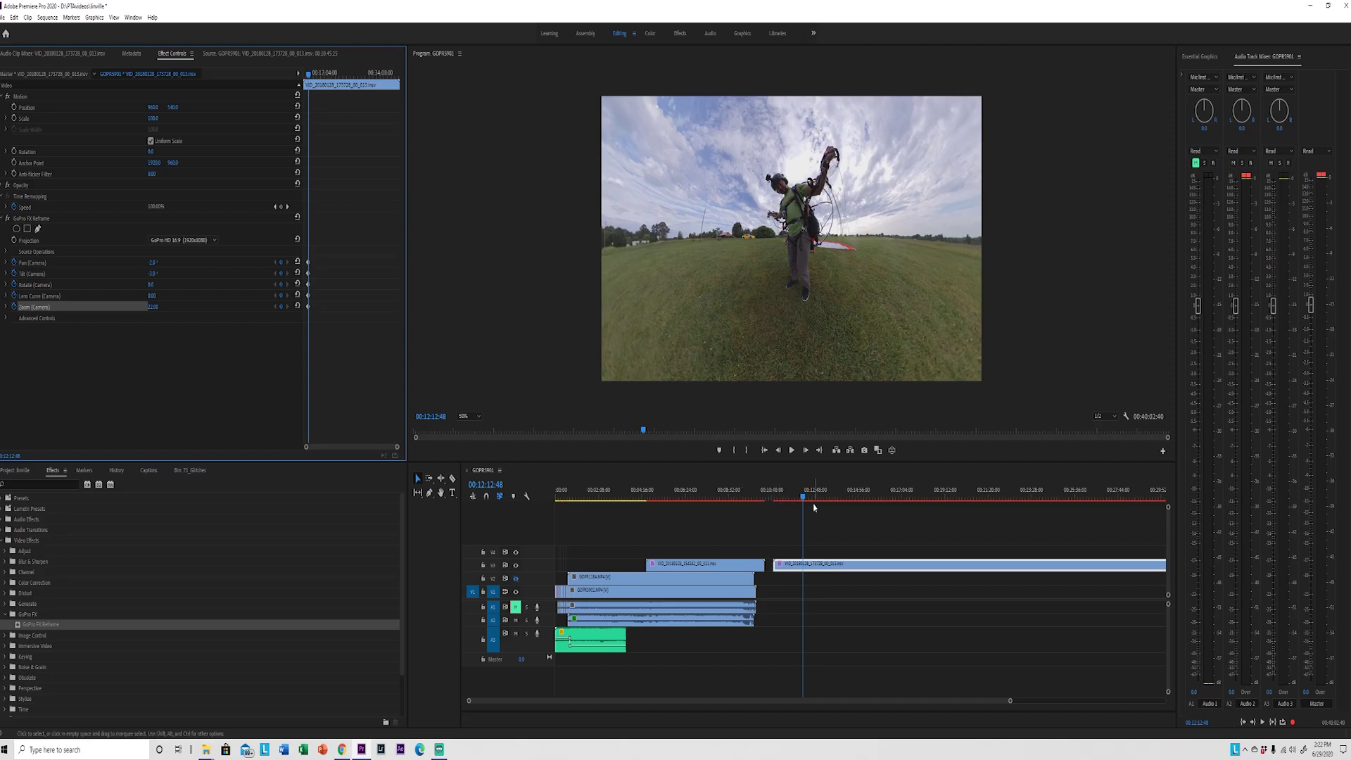
Play the takeoff to 00:12:27:27 and add keyframes there for pan, tilt, rotate, lens curve and zoom.
{"action": "key", "text": "space"}
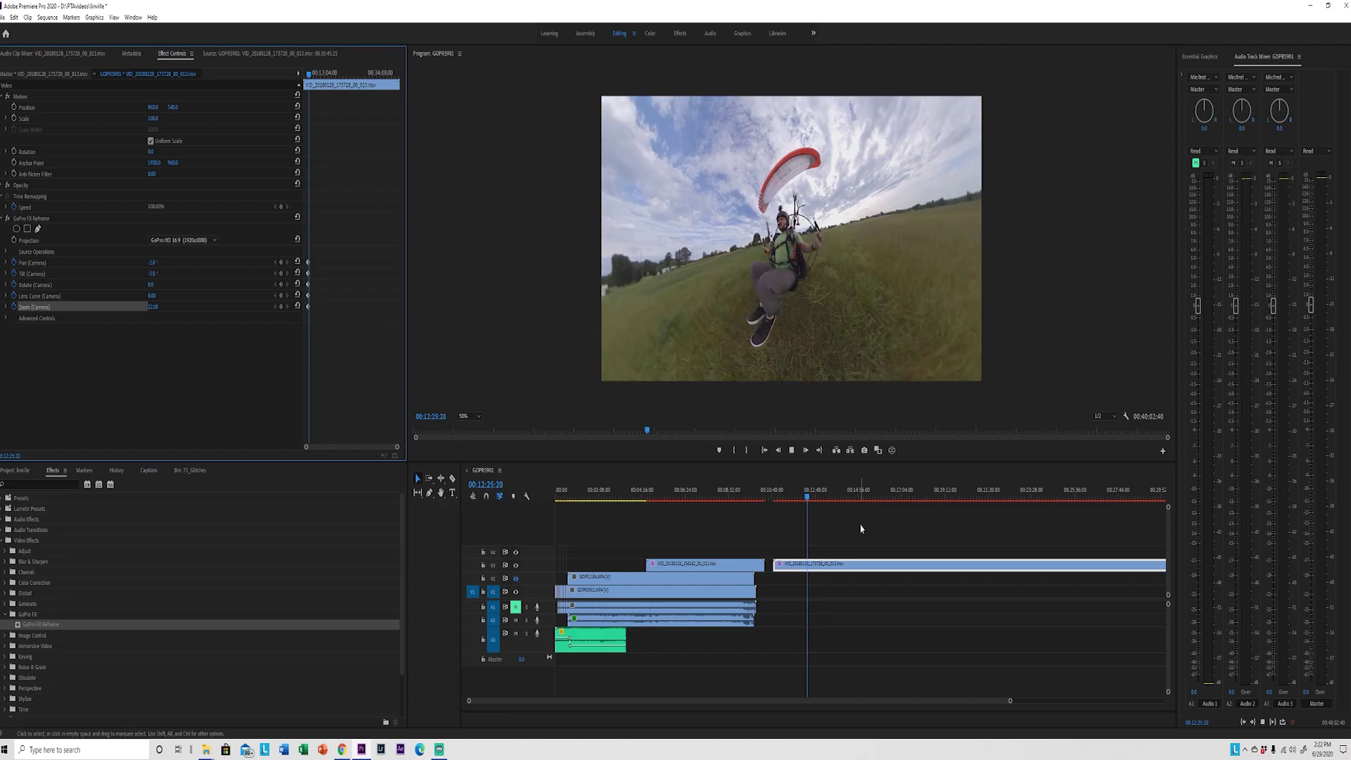
{"action": "key", "text": "space"}
{"action": "left_click", "coordinate": [281, 263]}
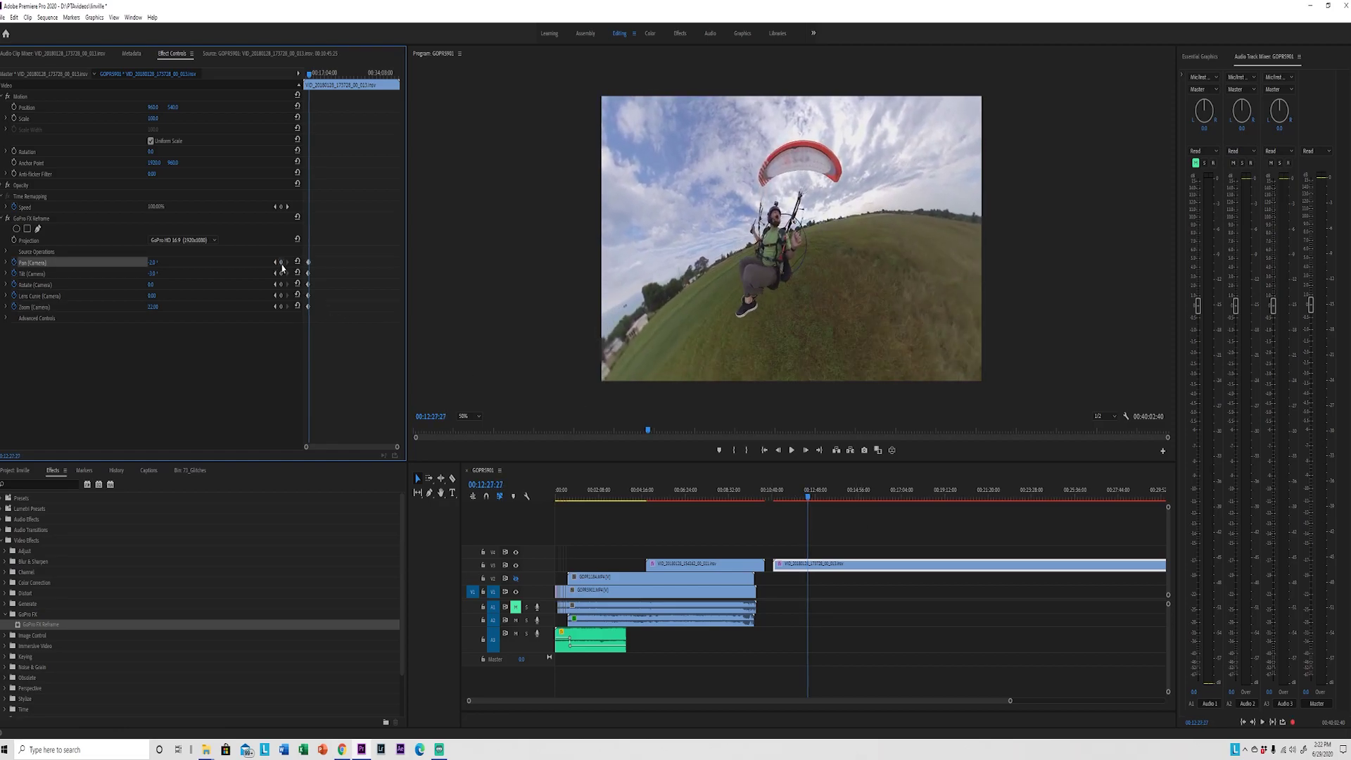
{"action": "left_click", "coordinate": [281, 274]}
{"action": "left_click", "coordinate": [281, 284]}
{"action": "left_click", "coordinate": [281, 295]}
{"action": "left_click", "coordinate": [281, 307]}
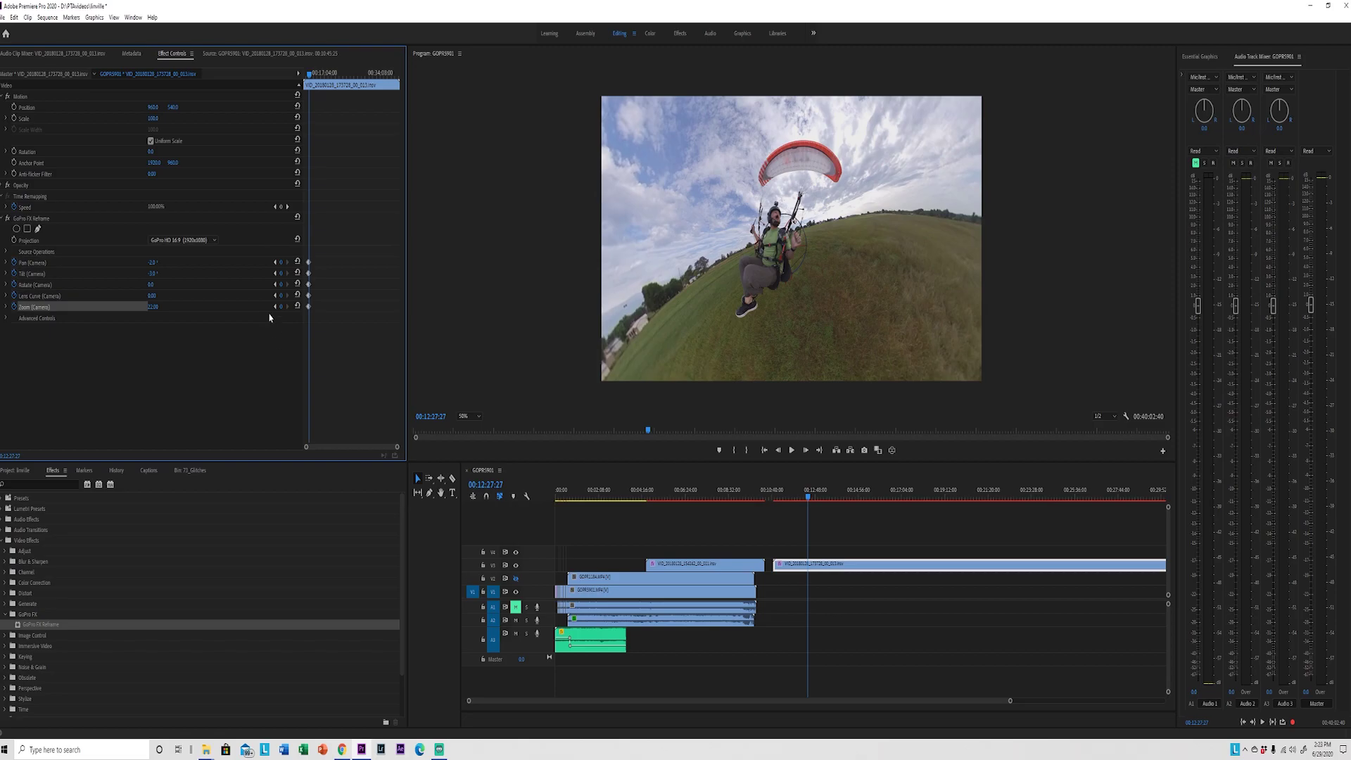
Play on to 00:12:29:09 and adjust the Reframe pan and rotation to level the horizon behind the pilot.
{"action": "key", "text": "space"}
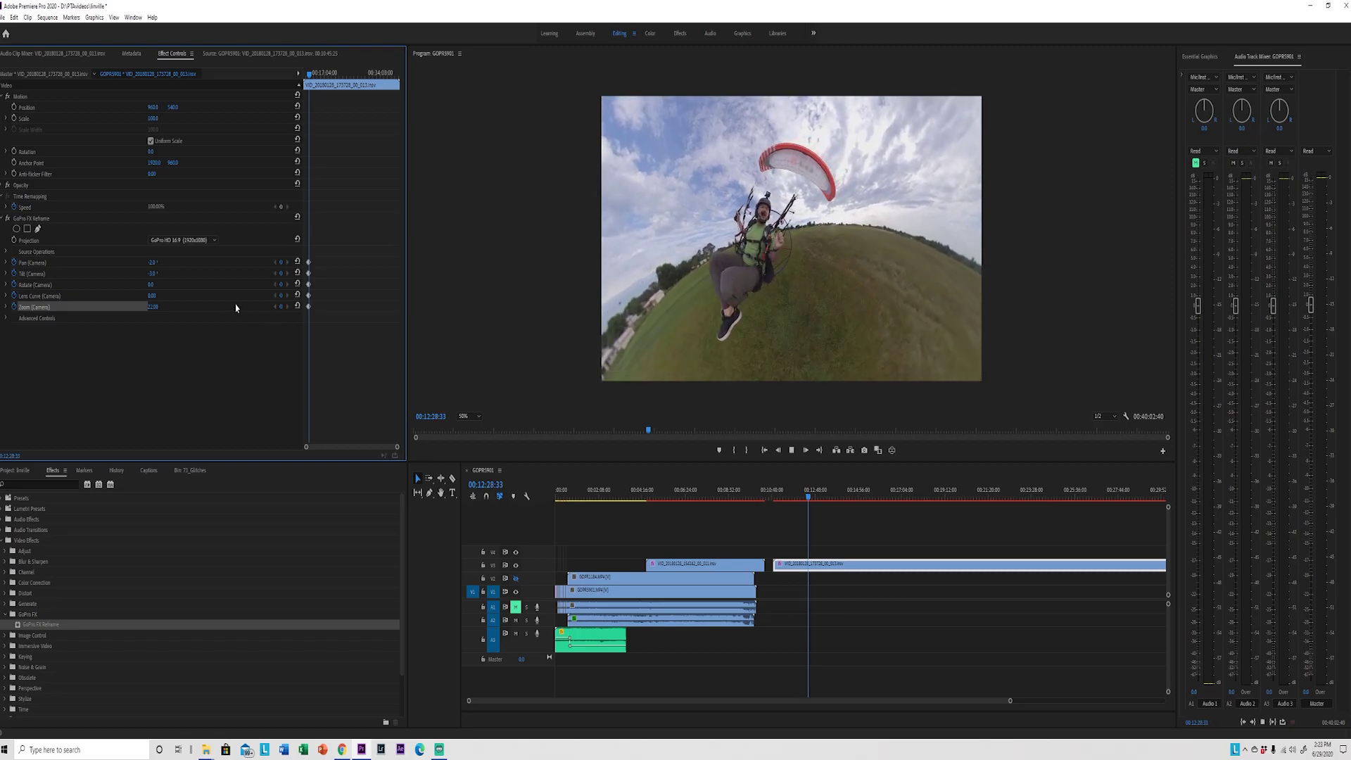
{"action": "key", "text": "space"}
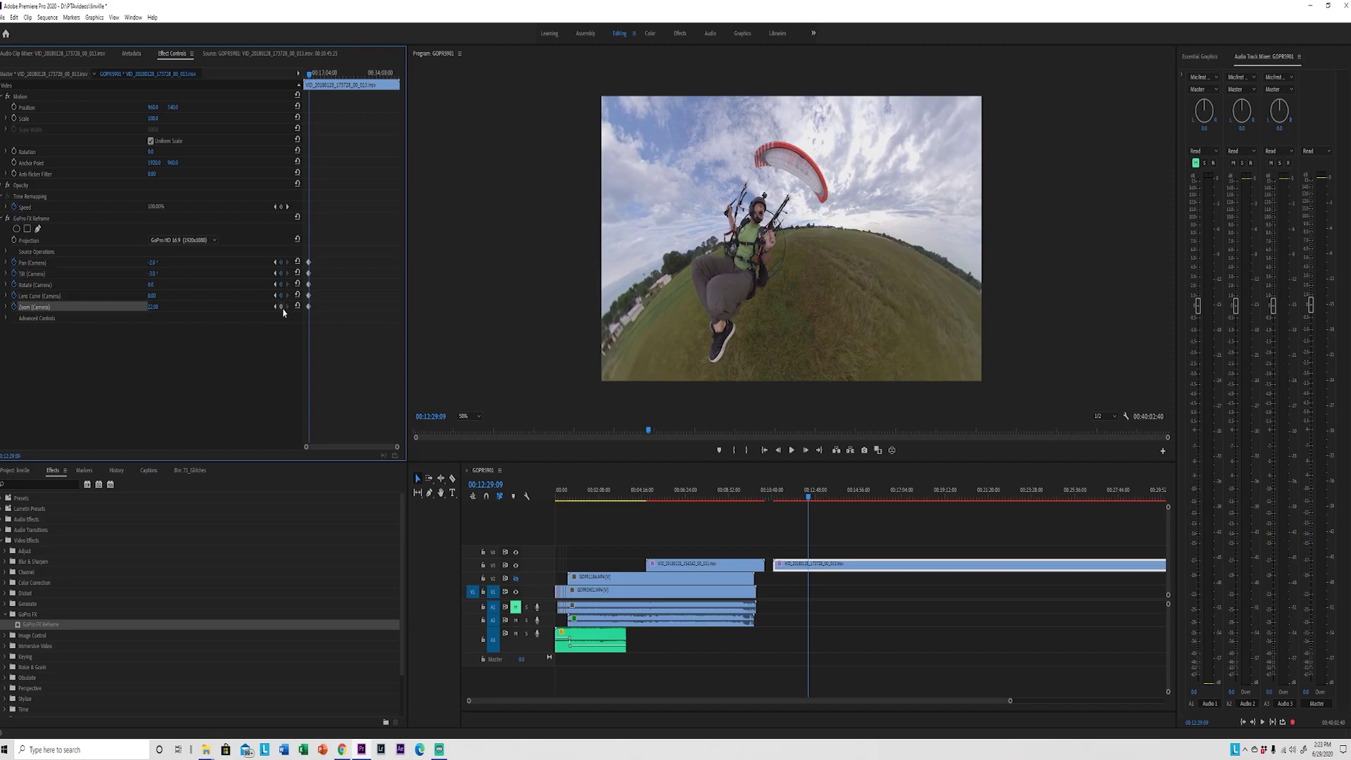
{"action": "mouse_move", "coordinate": [157, 267]}
{"action": "left_mouse_down"}
{"action": "mouse_move", "coordinate": [110, 267]}
{"action": "mouse_move", "coordinate": [143, 285]}
{"action": "left_mouse_up"}
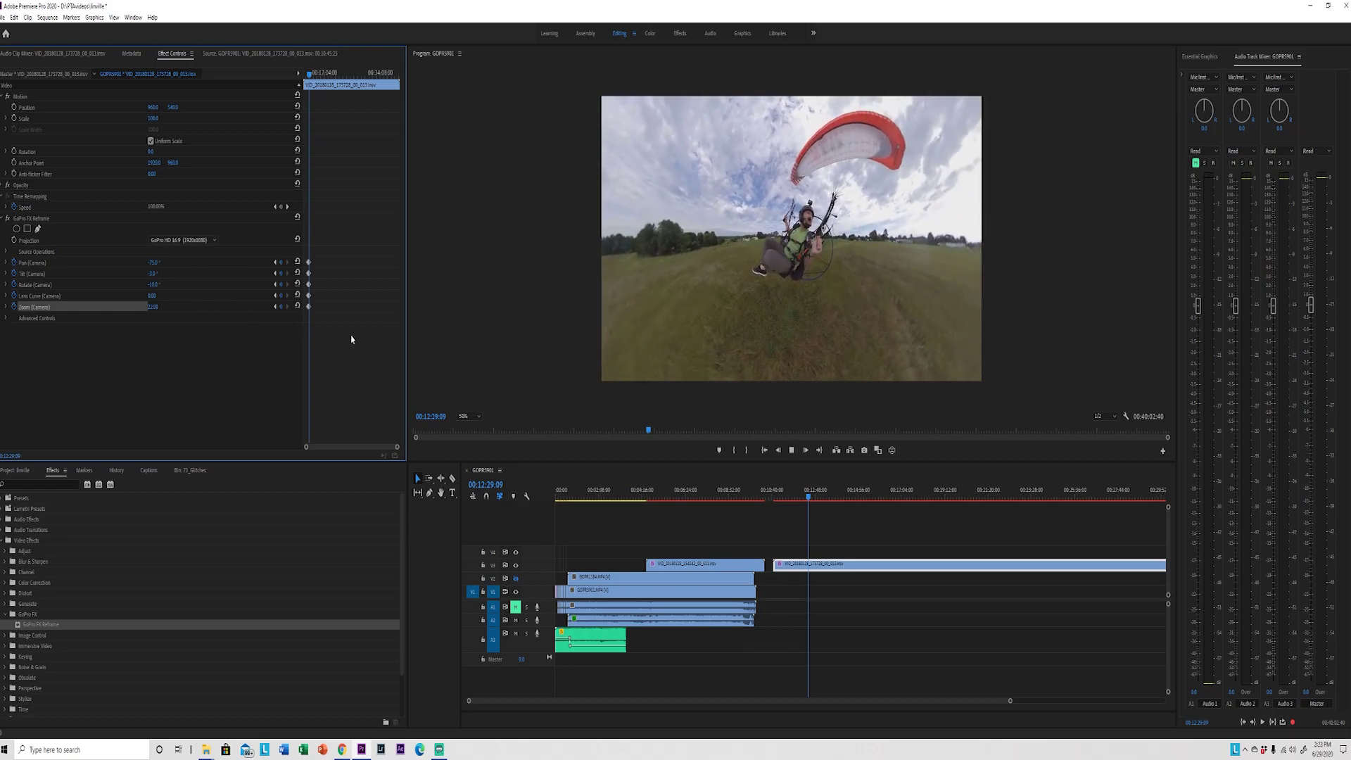
At 00:12:32:37, keyframe all five Reframe camera settings and readjust pan and rotation to straighten the horizon.
{"action": "key", "text": "space"}
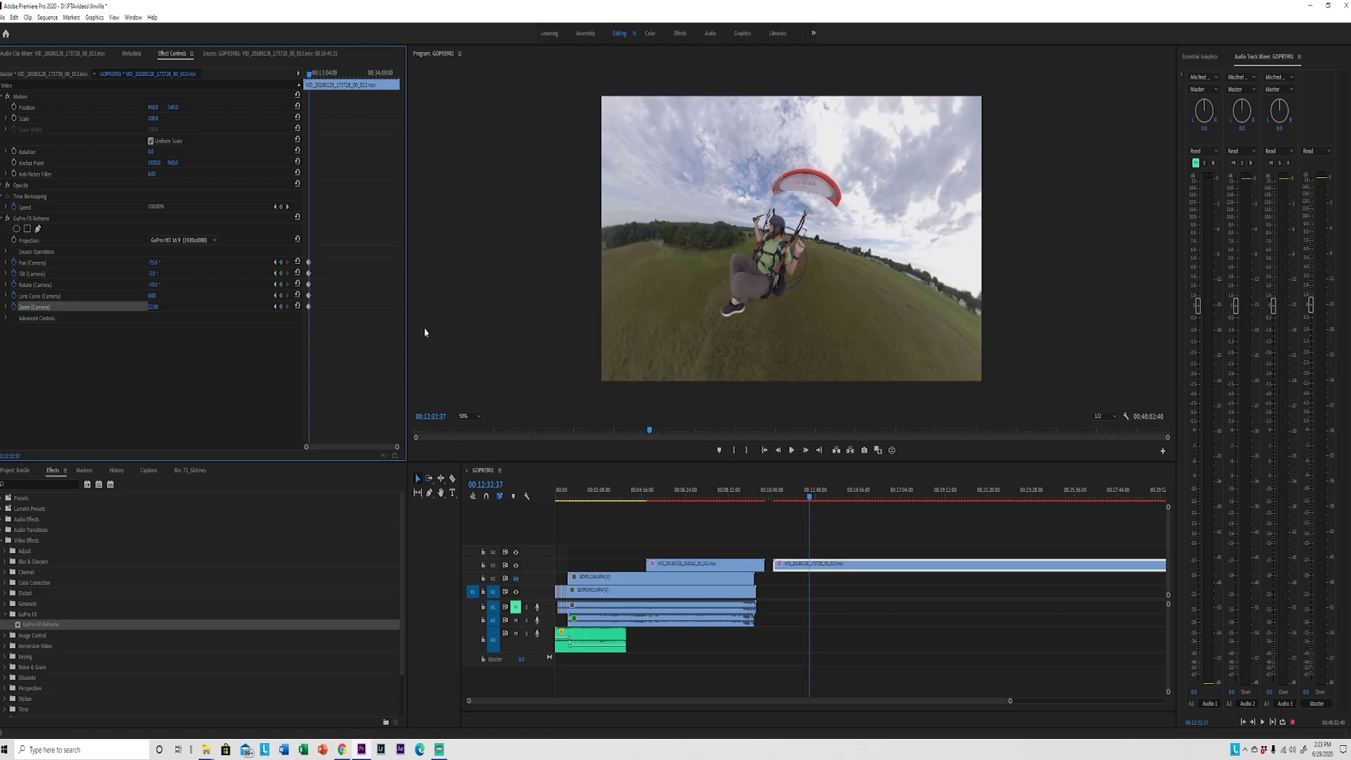
{"action": "left_click", "coordinate": [281, 263]}
{"action": "left_click", "coordinate": [281, 273]}
{"action": "left_click", "coordinate": [281, 285]}
{"action": "left_click", "coordinate": [282, 296]}
{"action": "left_click", "coordinate": [282, 306]}
{"action": "mouse_move", "coordinate": [153, 262]}
{"action": "left_mouse_down"}
{"action": "mouse_move", "coordinate": [141, 262]}
{"action": "mouse_move", "coordinate": [165, 284]}
{"action": "left_mouse_up"}
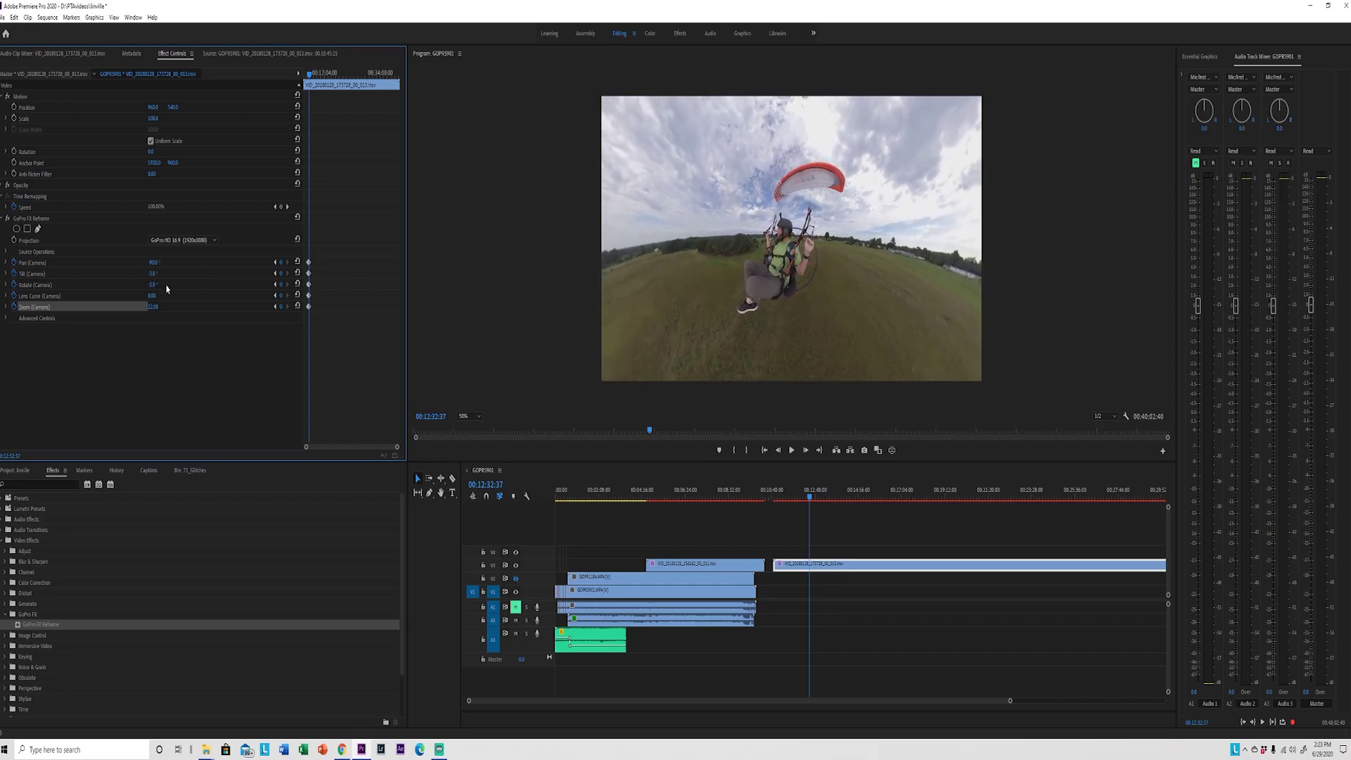
Play the flight to 00:12:37:17 and split the 360 clip on track V3 there.
{"action": "key", "text": "space"}
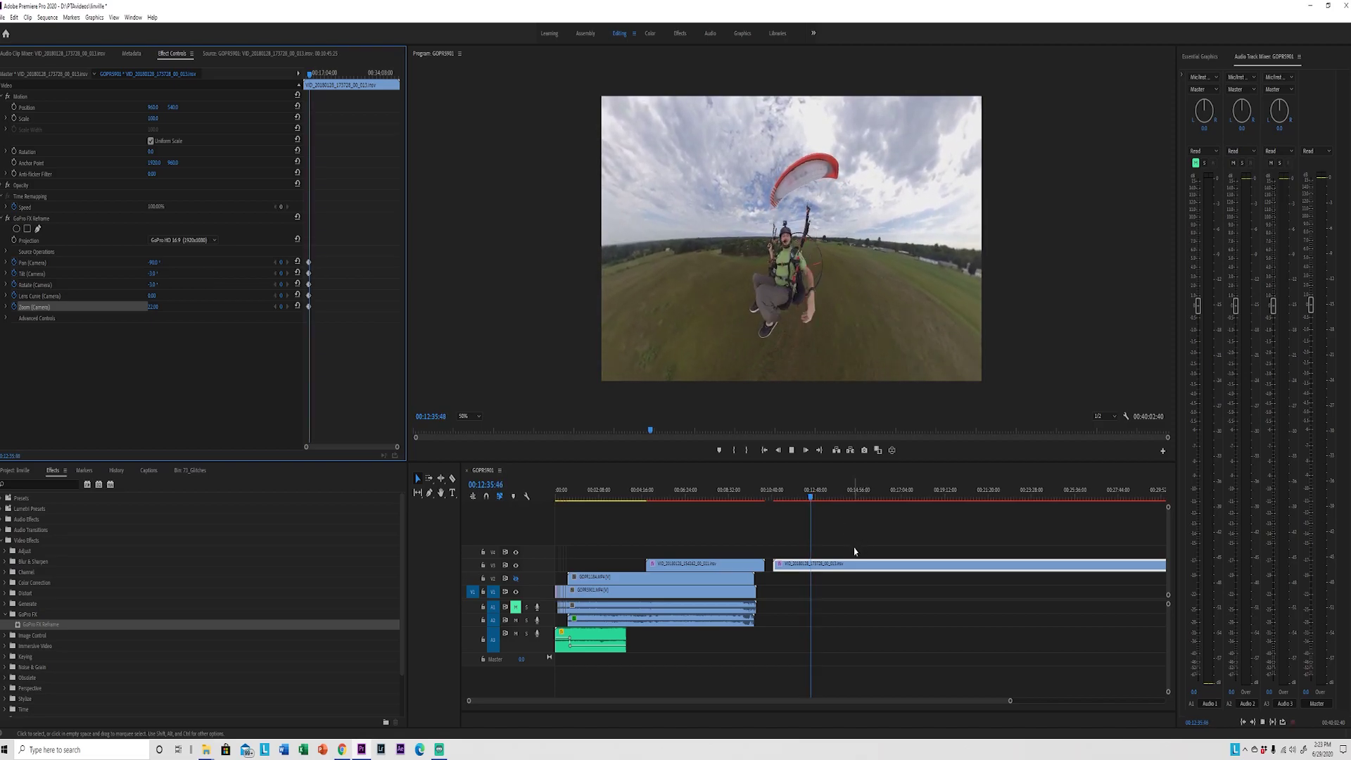
{"action": "key", "text": "space"}
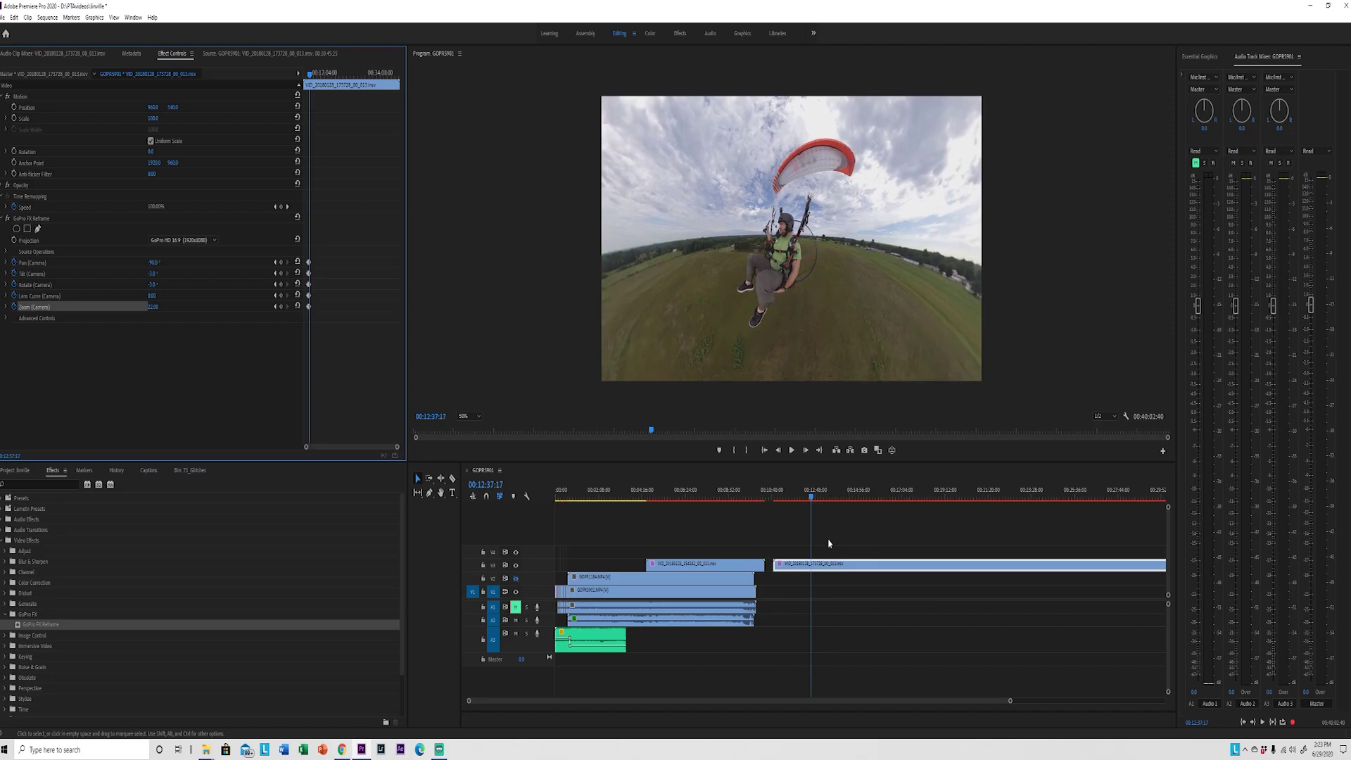
{"action": "key", "text": "c"}
{"action": "left_click", "coordinate": [811, 564]}
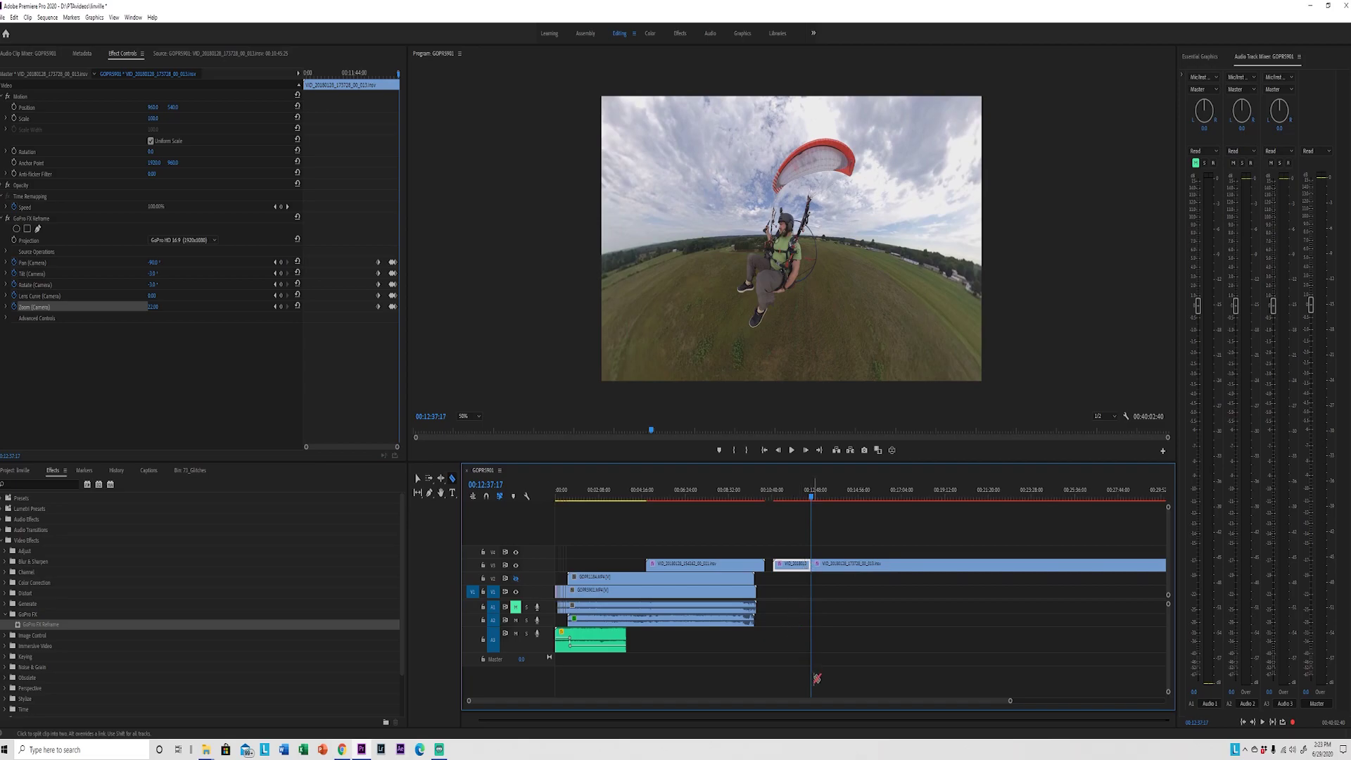
{"action": "key", "text": "v"}
Find the cornfield flyover at 00:20:16:41 and split the remaining 360 clip at that point.
{"action": "scroll", "coordinate": [862, 624], "scroll_direction": "right", "scroll_amount": 6}
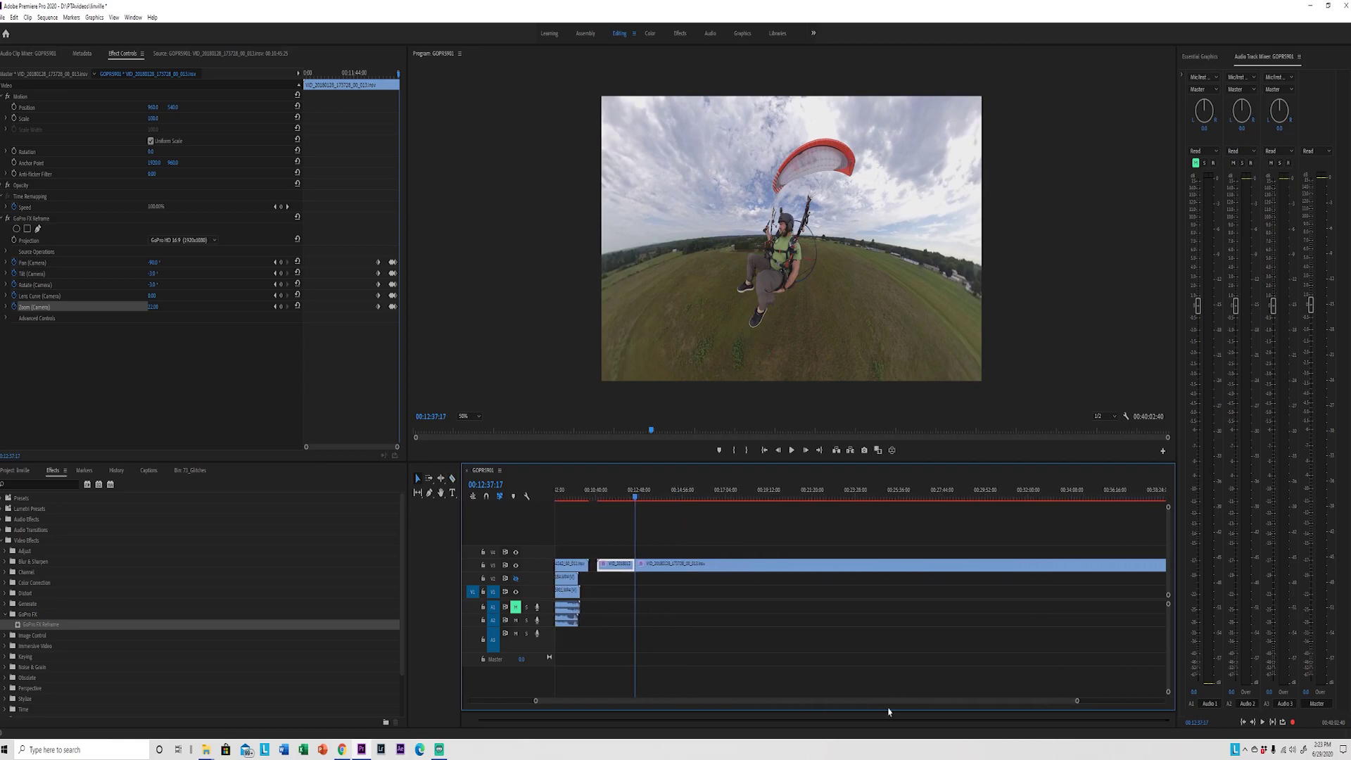
{"action": "left_click_drag", "start_coordinate": [789, 498], "coordinate": [719, 487]}
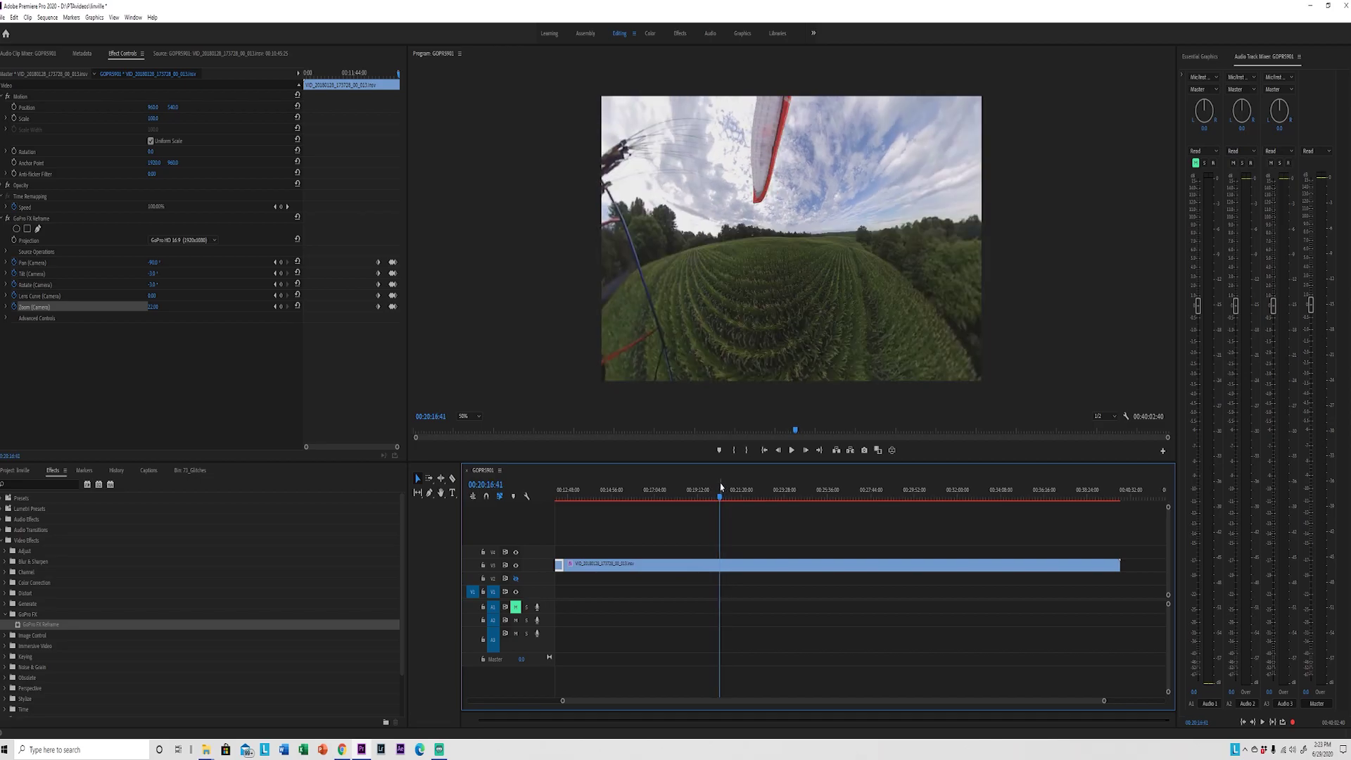
{"action": "key", "text": "c"}
{"action": "left_click", "coordinate": [721, 566]}
{"action": "key", "text": "v"}
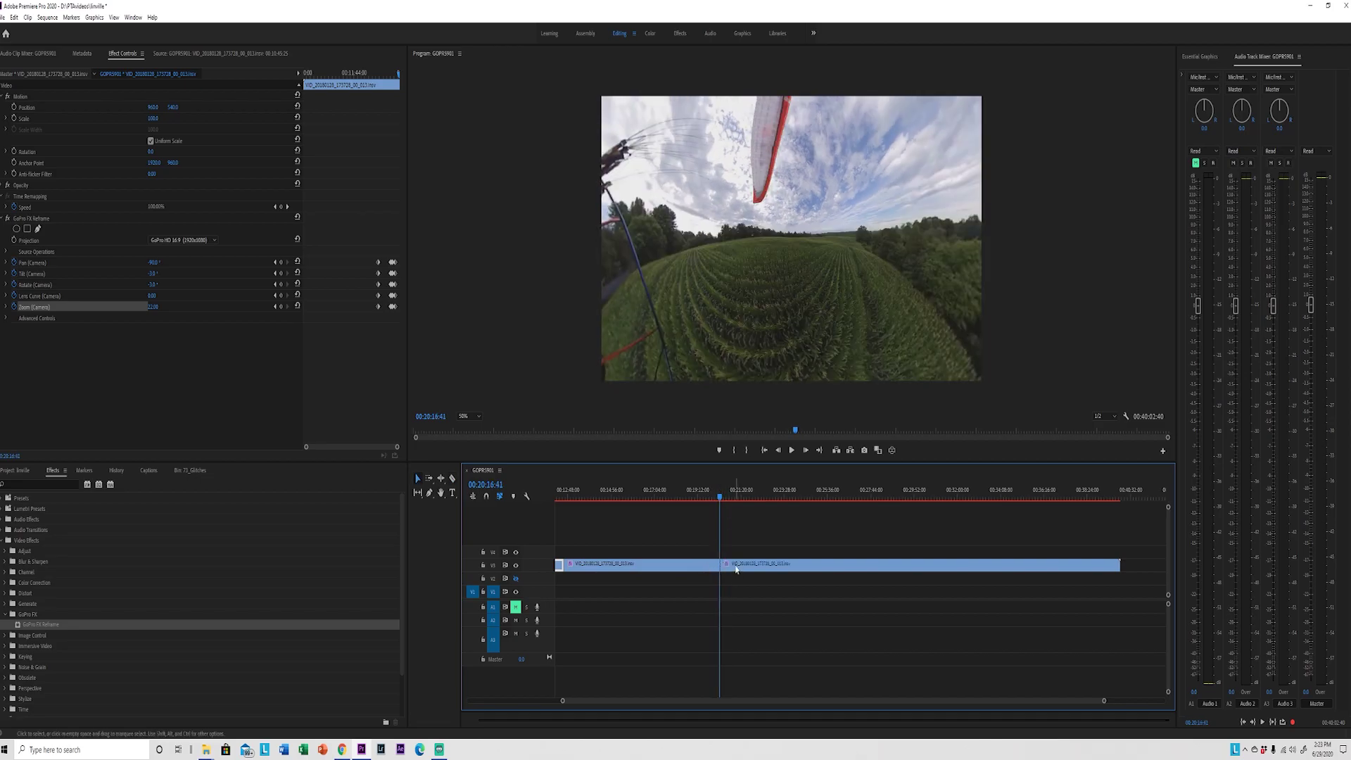
Select the 360 section starting at 00:20:16:41 and add keyframes for all five Reframe camera settings at its start.
{"action": "left_click", "coordinate": [733, 567]}
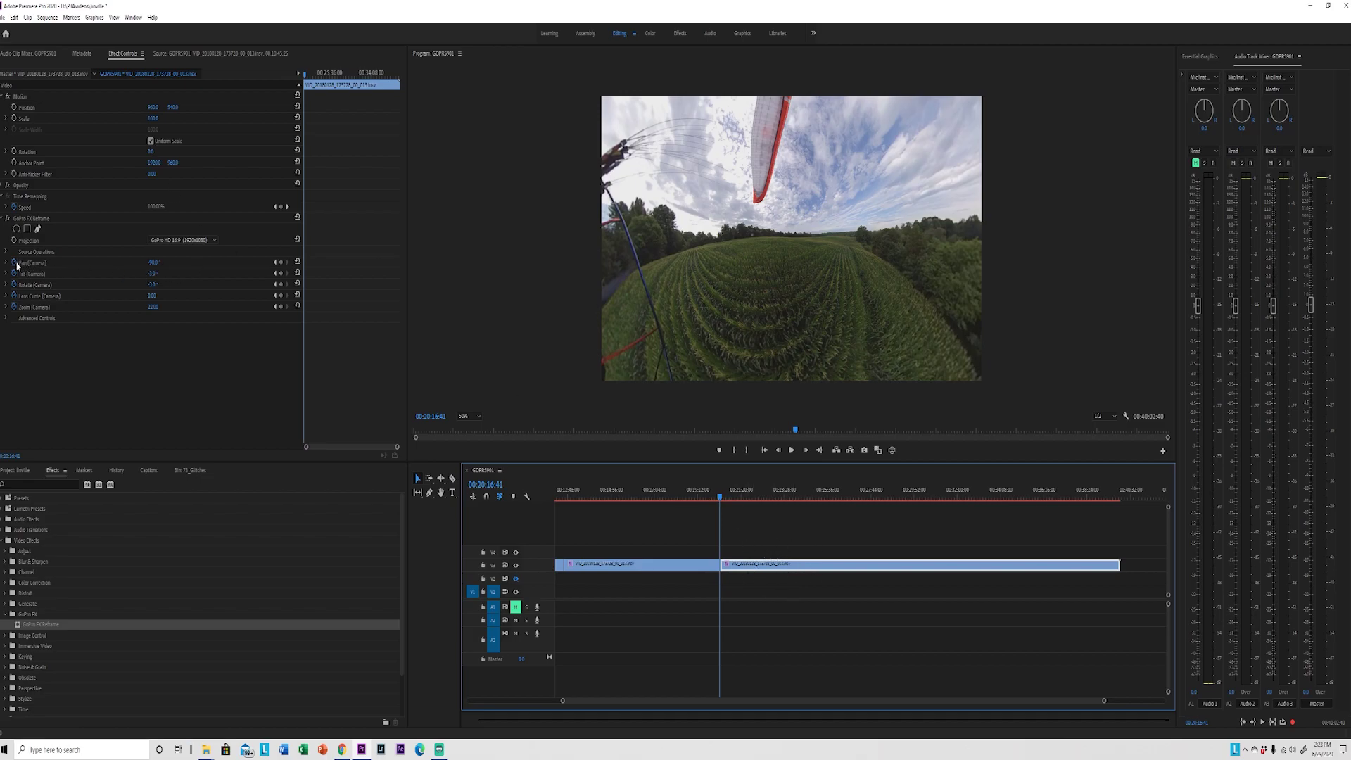
{"action": "left_click", "coordinate": [282, 263]}
{"action": "left_click", "coordinate": [281, 274]}
{"action": "left_click", "coordinate": [282, 285]}
{"action": "left_click", "coordinate": [281, 297]}
{"action": "left_click", "coordinate": [282, 307]}
Adjust the Reframe camera pan at 00:20:16:41 and move ahead to 00:20:20:11.
{"action": "left_click_drag", "start_coordinate": [152, 263], "coordinate": [219, 263]}
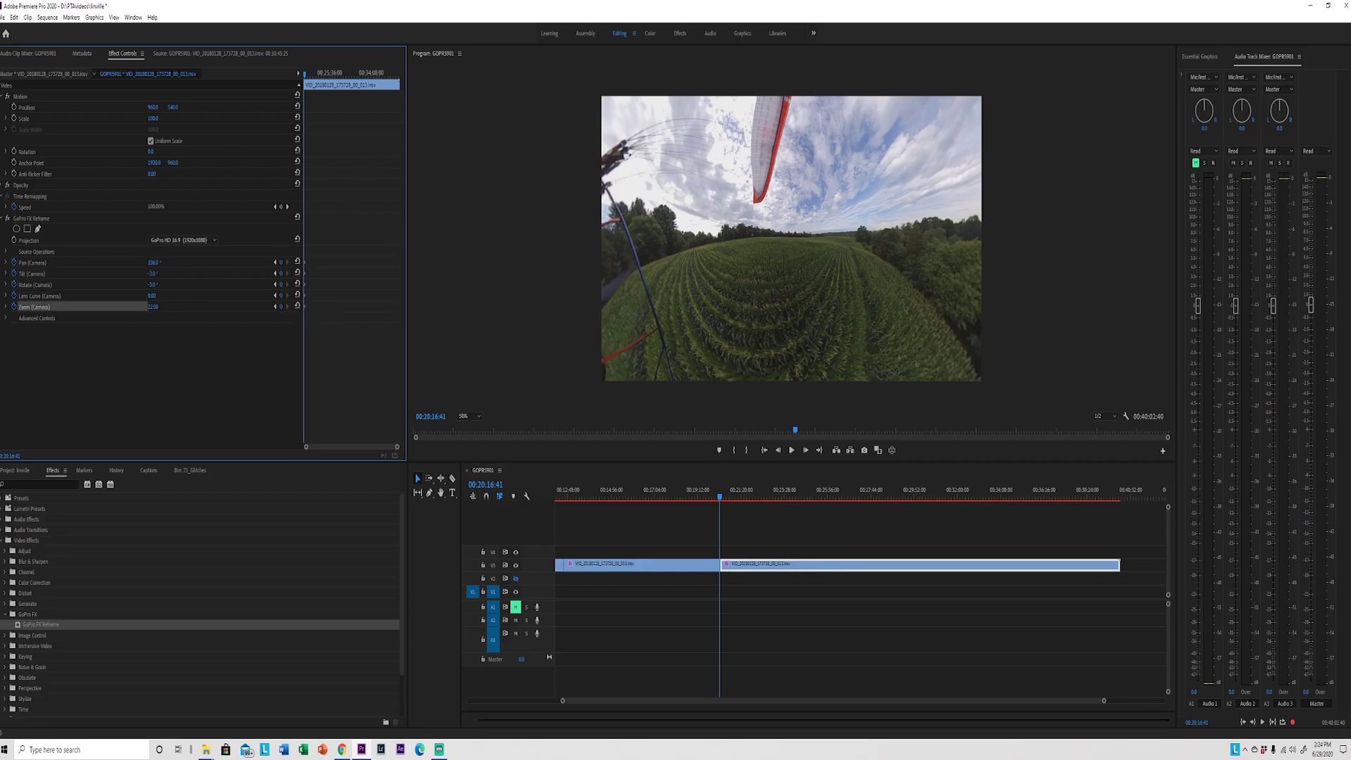
{"action": "left_click", "coordinate": [802, 553]}
{"action": "left_click", "coordinate": [799, 565]}
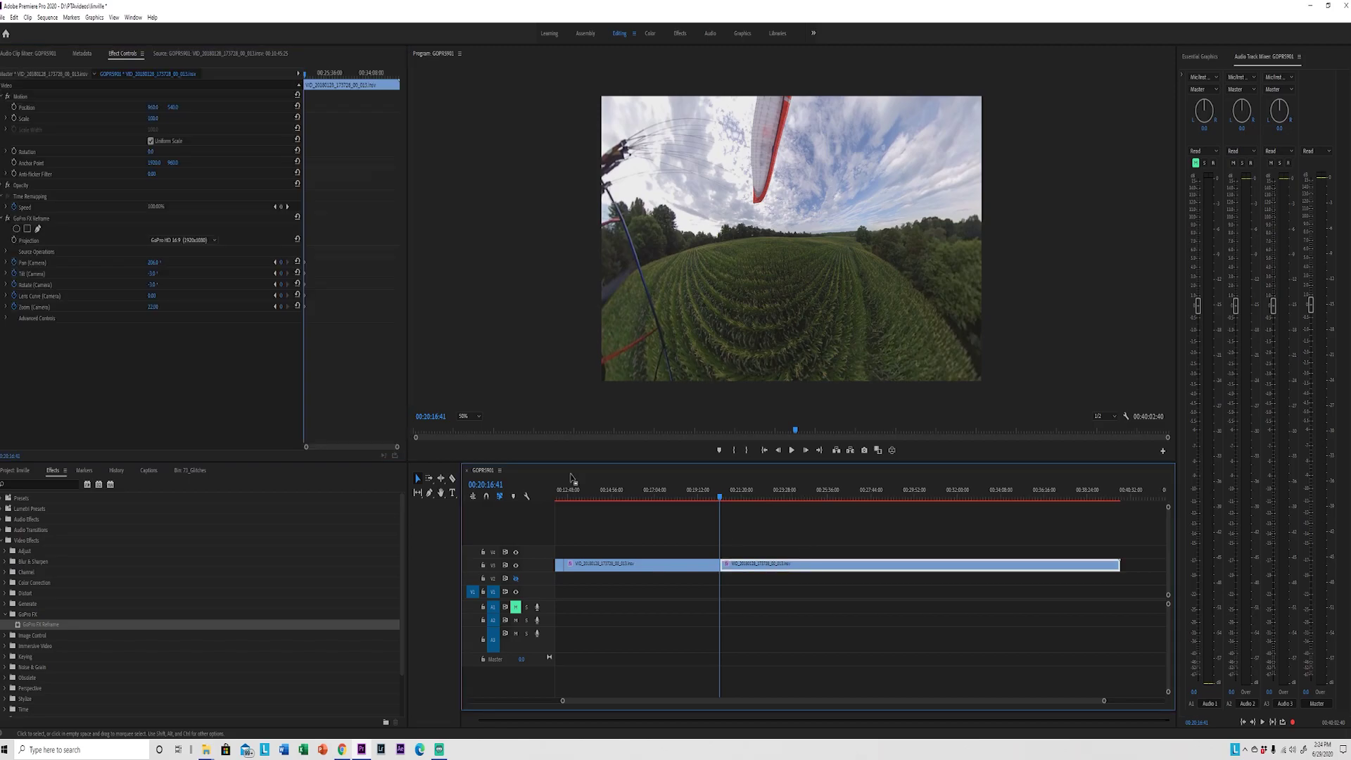
{"action": "left_click_drag", "start_coordinate": [152, 266], "coordinate": [123, 266]}
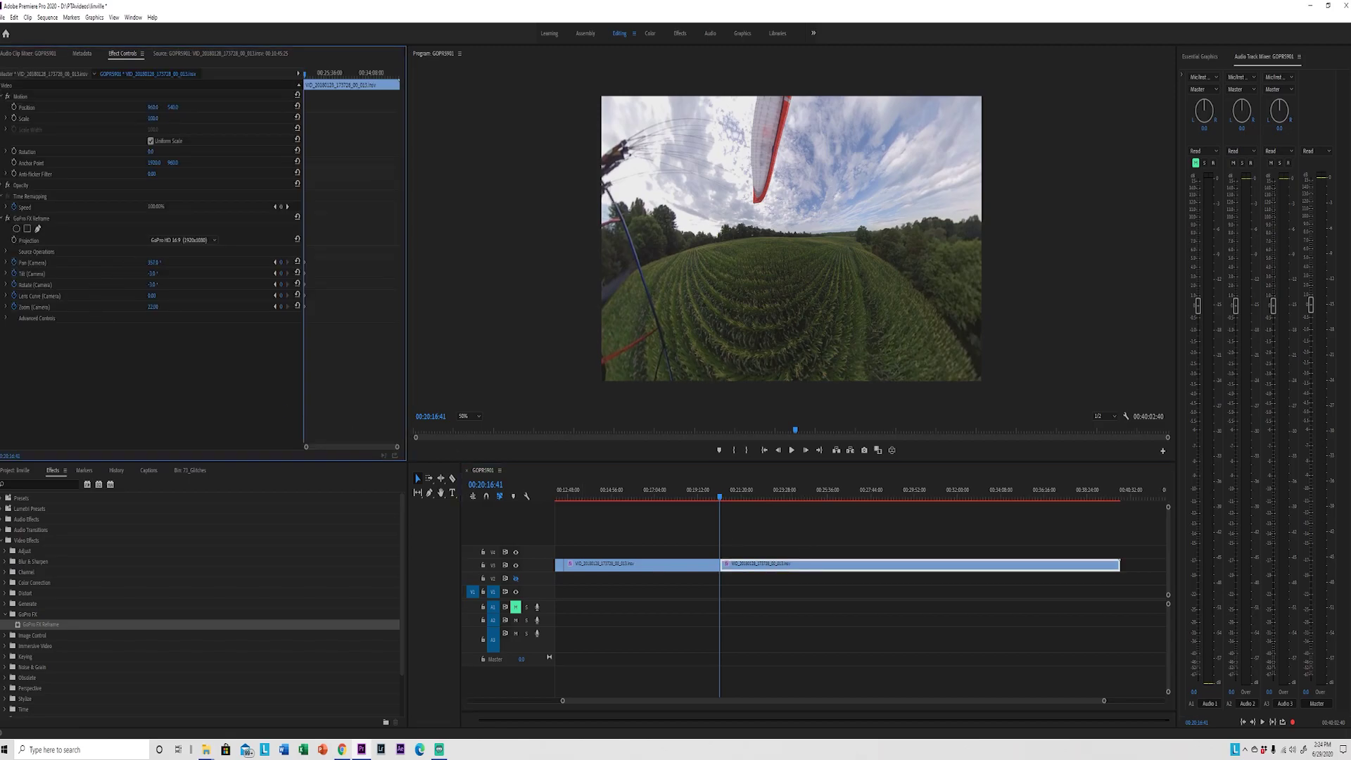
{"action": "left_click", "coordinate": [793, 549]}
{"action": "left_click", "coordinate": [721, 499]}
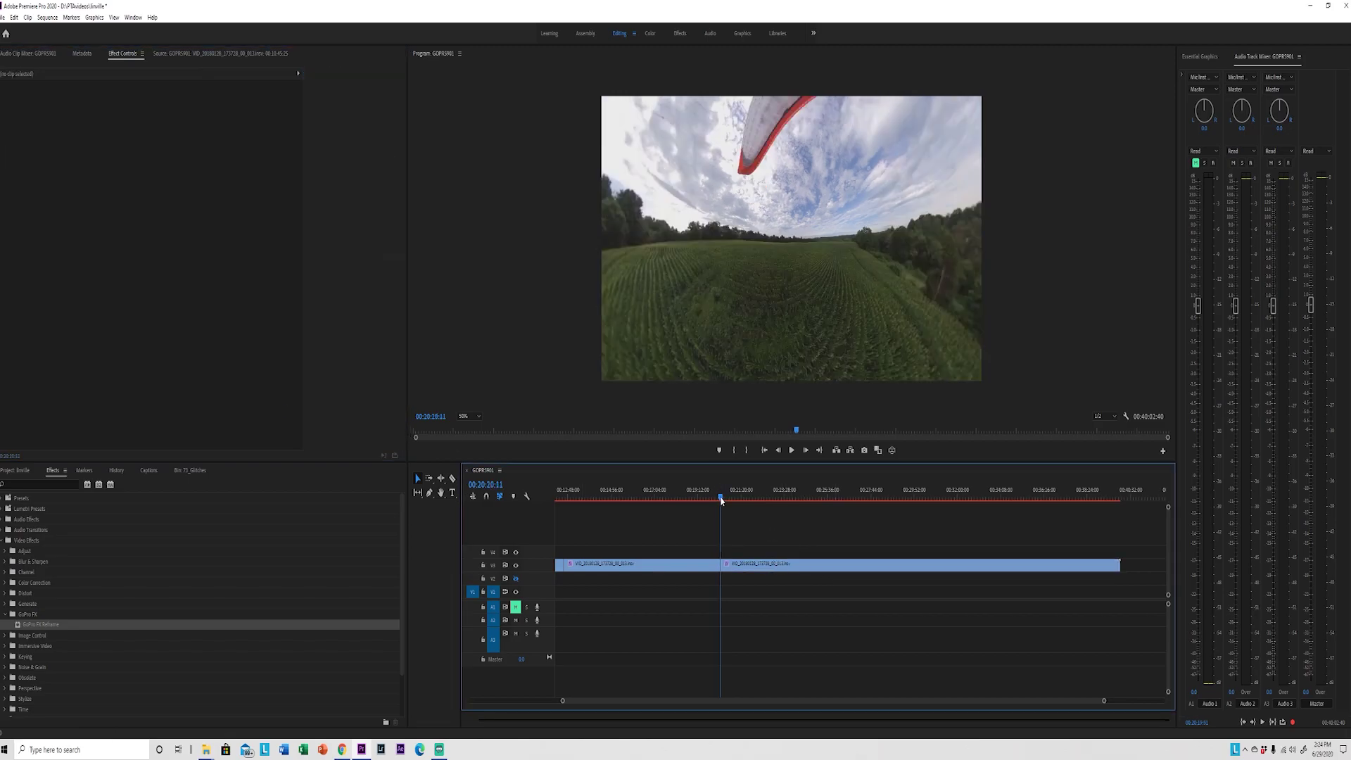
Select the second 360 section and adjust the Reframe pan and rotation at 00:20:22:32 to frame the pilot above a straighter horizon.
{"action": "left_click", "coordinate": [742, 565]}
{"action": "left_click", "coordinate": [151, 263]}
{"action": "left_click_drag", "start_coordinate": [152, 263], "coordinate": [33, 262]}
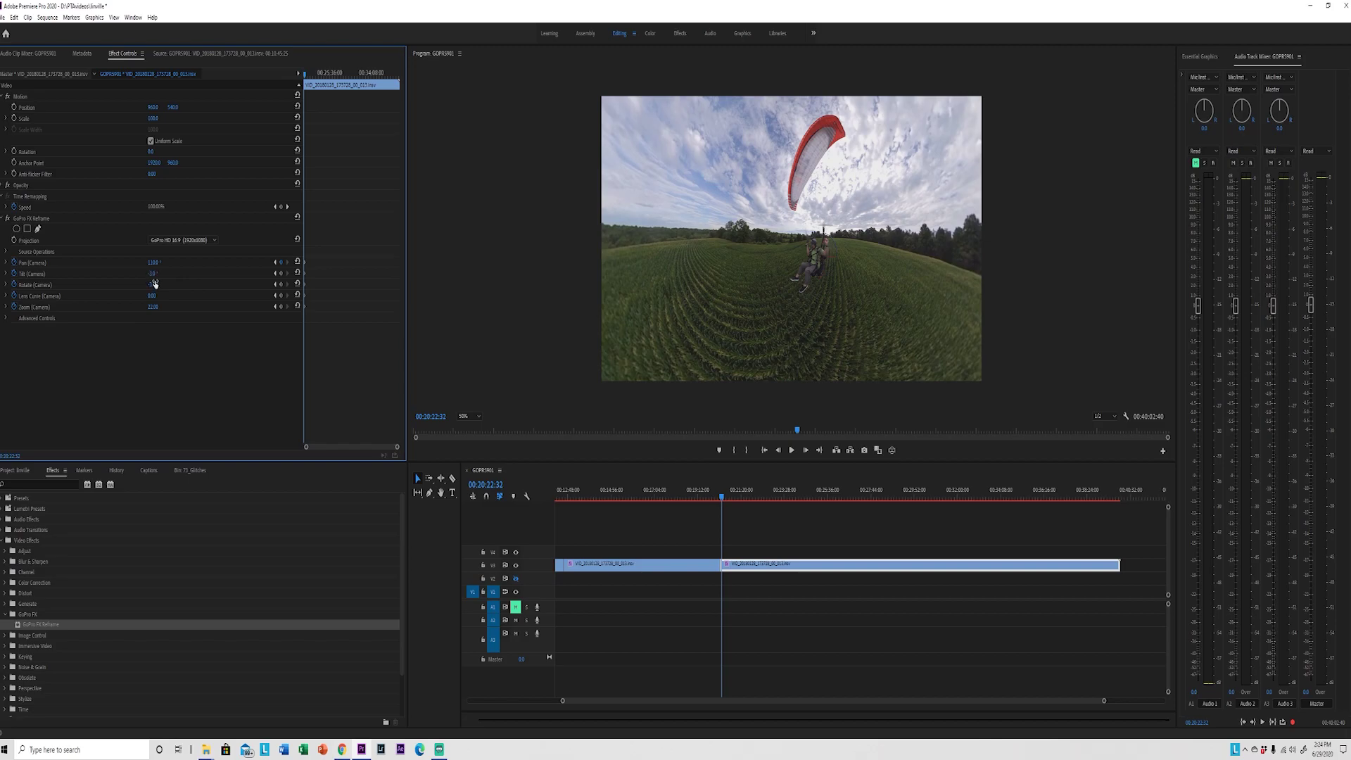
{"action": "left_click_drag", "start_coordinate": [152, 284], "coordinate": [162, 288]}
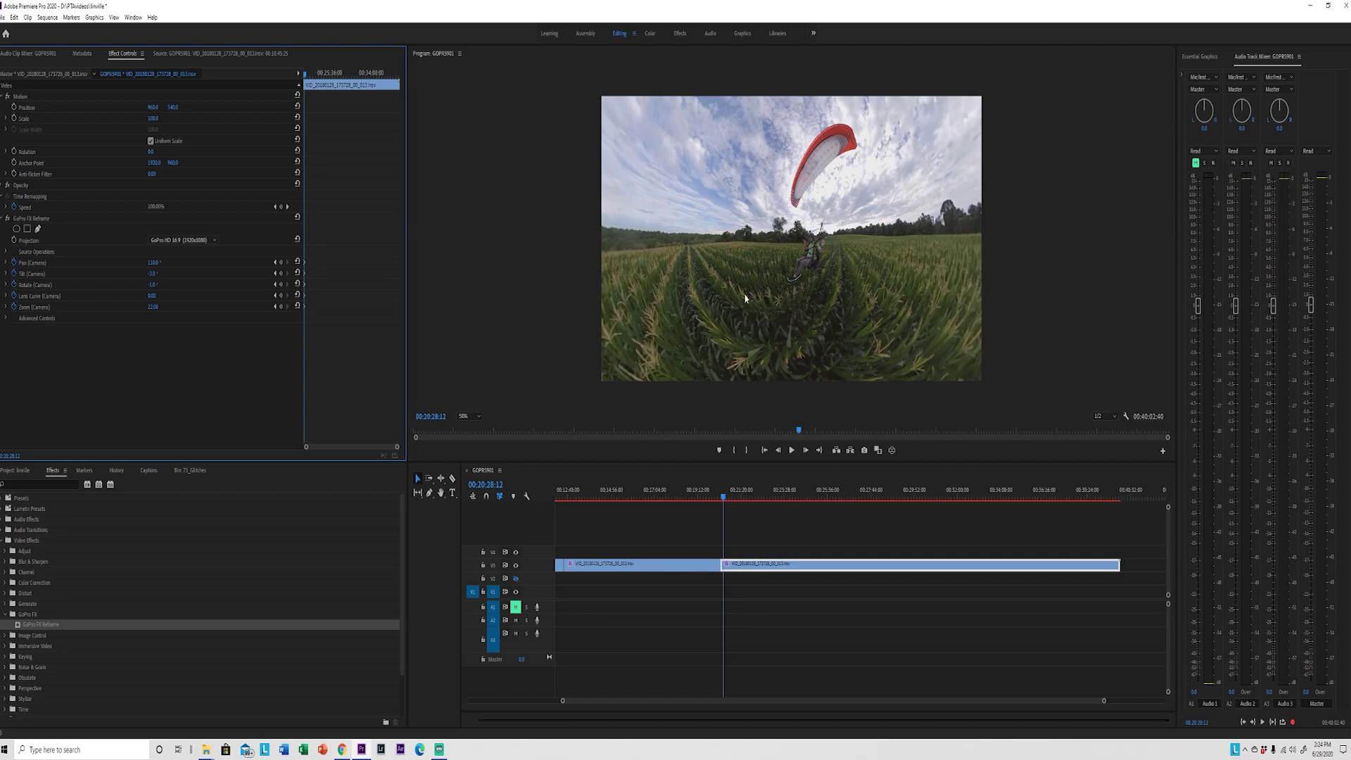
At 00:20:28:12, fine-tune the Reframe view of the pilot and keyframe the camera settings.
{"action": "mouse_move", "coordinate": [153, 263]}
{"action": "left_mouse_down"}
{"action": "mouse_move", "coordinate": [204, 263]}
{"action": "mouse_move", "coordinate": [151, 284]}
{"action": "left_mouse_up"}
{"action": "left_click", "coordinate": [281, 262]}
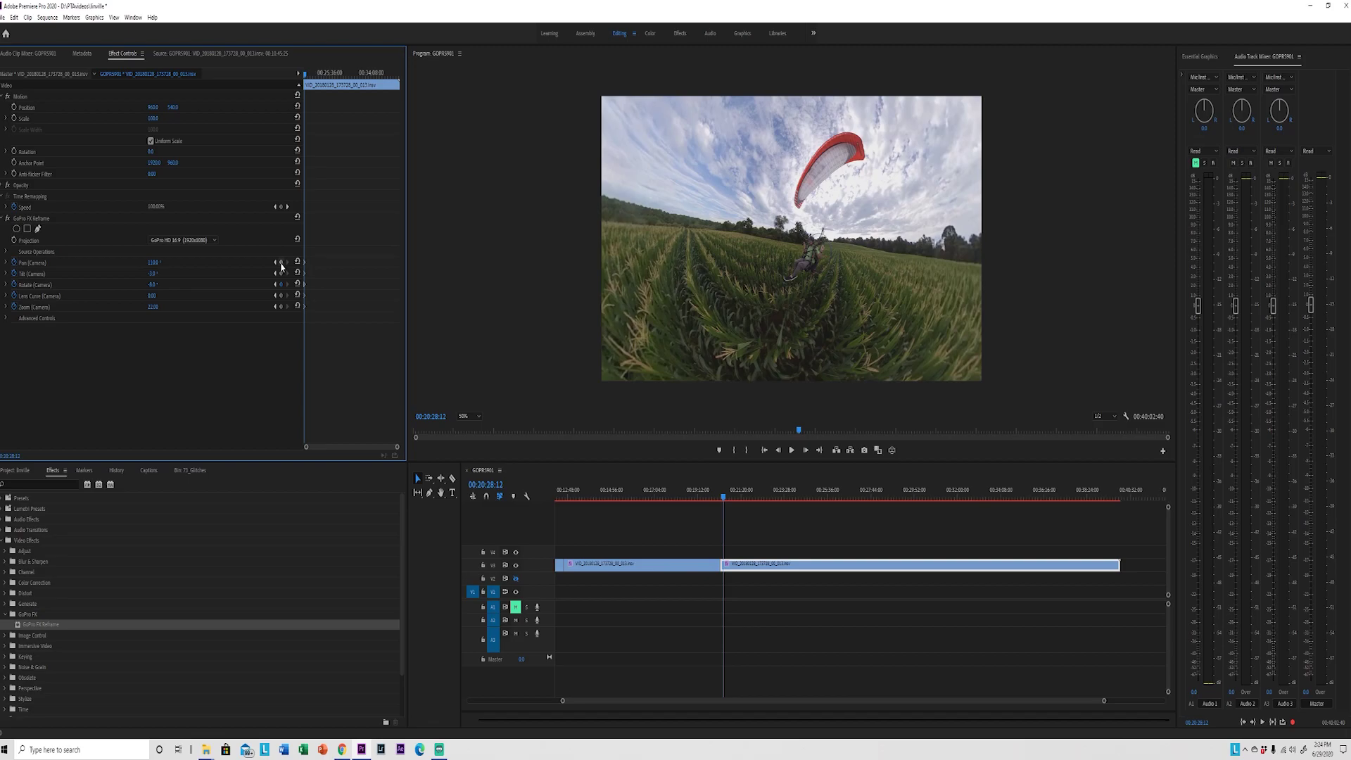
{"action": "left_click", "coordinate": [282, 285]}
{"action": "left_click", "coordinate": [281, 296]}
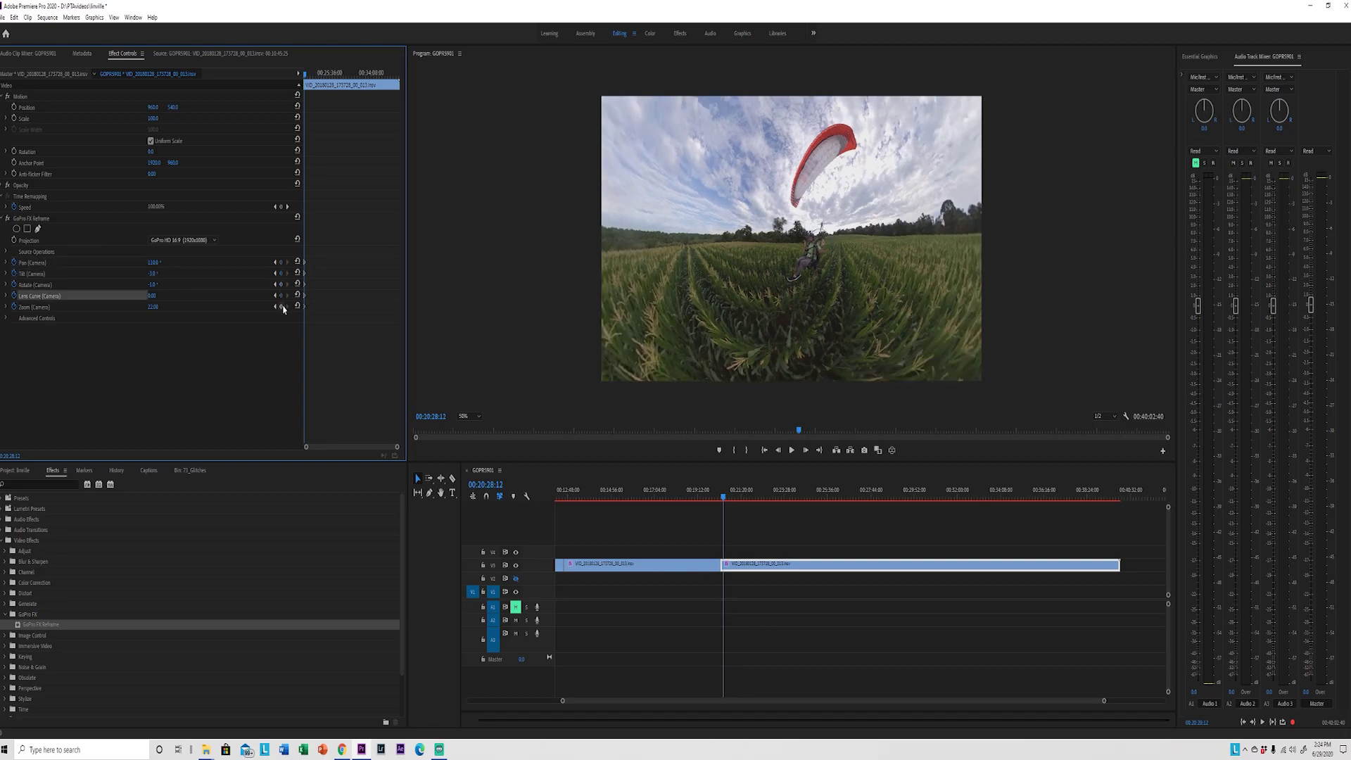
{"action": "left_click", "coordinate": [281, 307]}
Pan the Reframe camera so the pilot flies along the corn rows, and play ahead to 00:20:30:19.
{"action": "left_click_drag", "start_coordinate": [153, 262], "coordinate": [193, 263]}
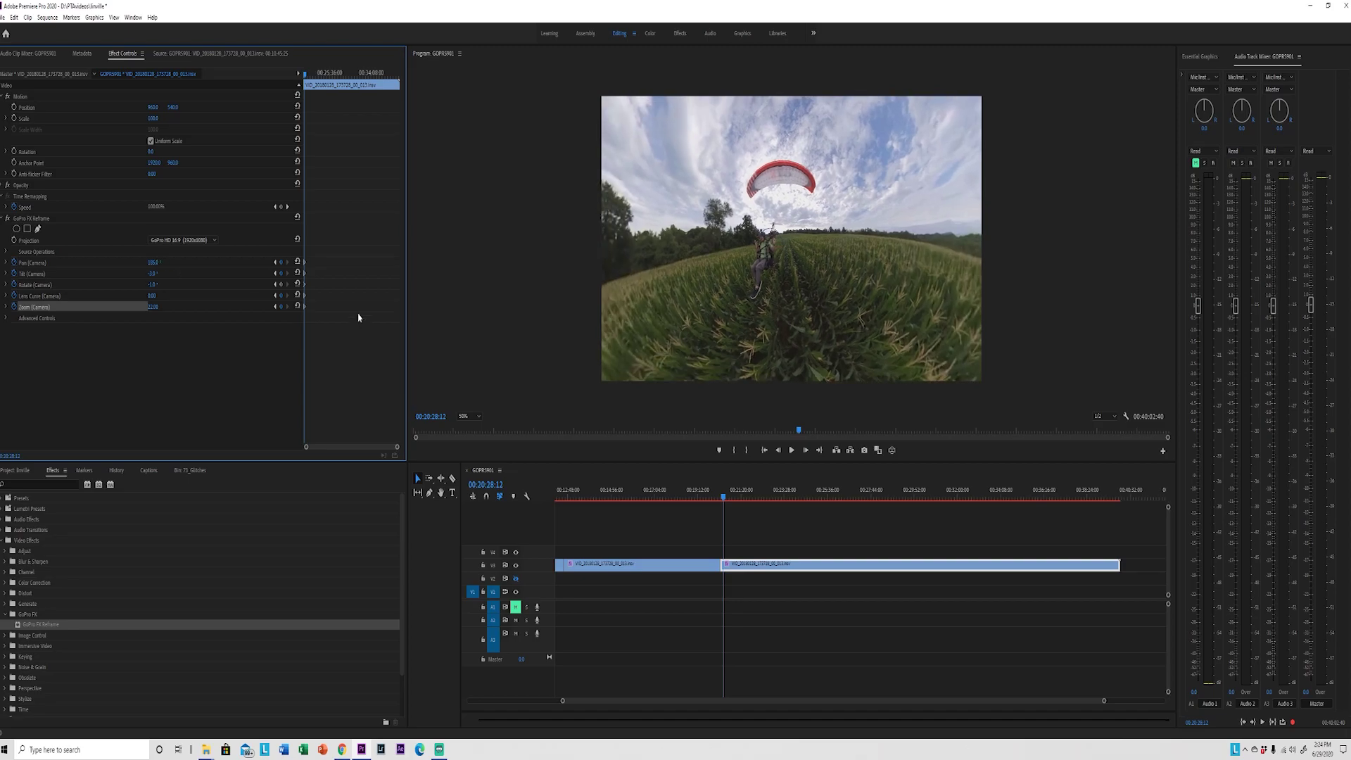
{"action": "left_click", "coordinate": [283, 284]}
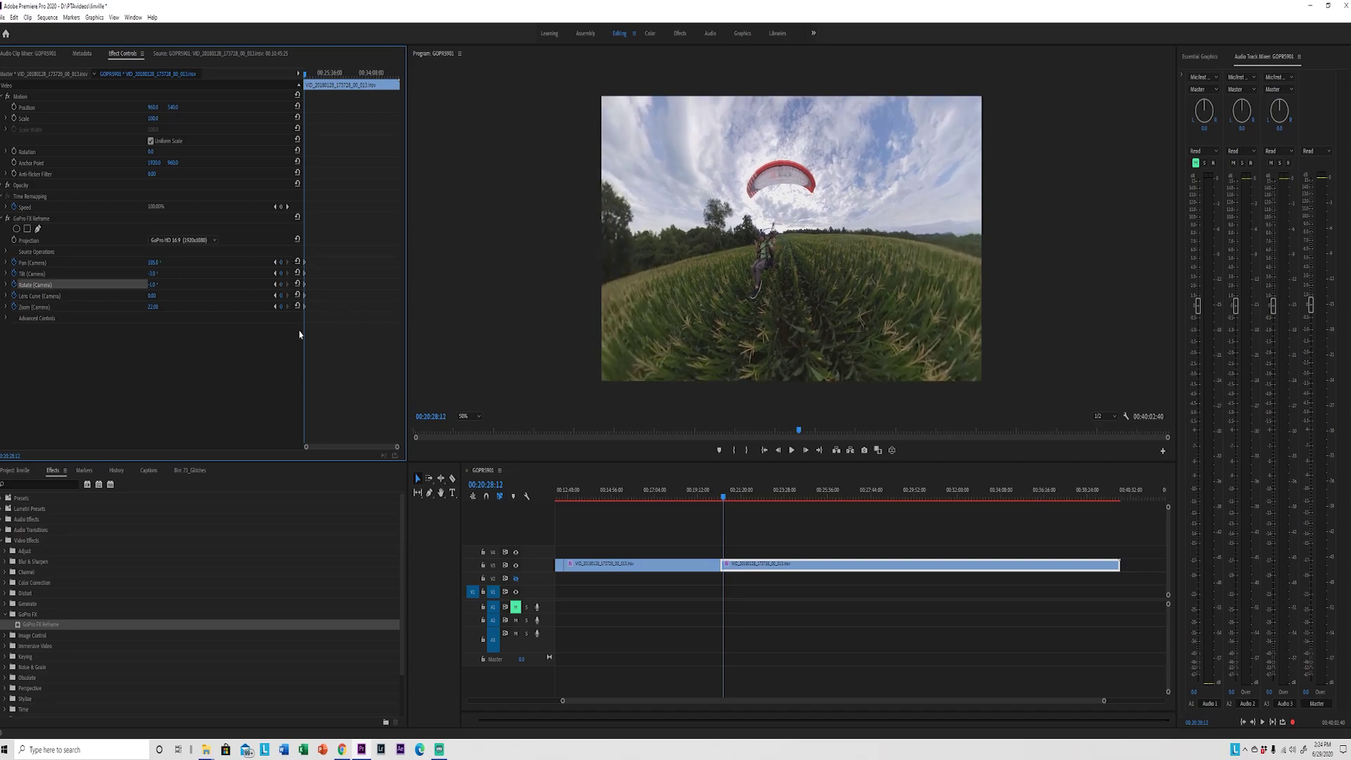
{"action": "key", "text": "space"}
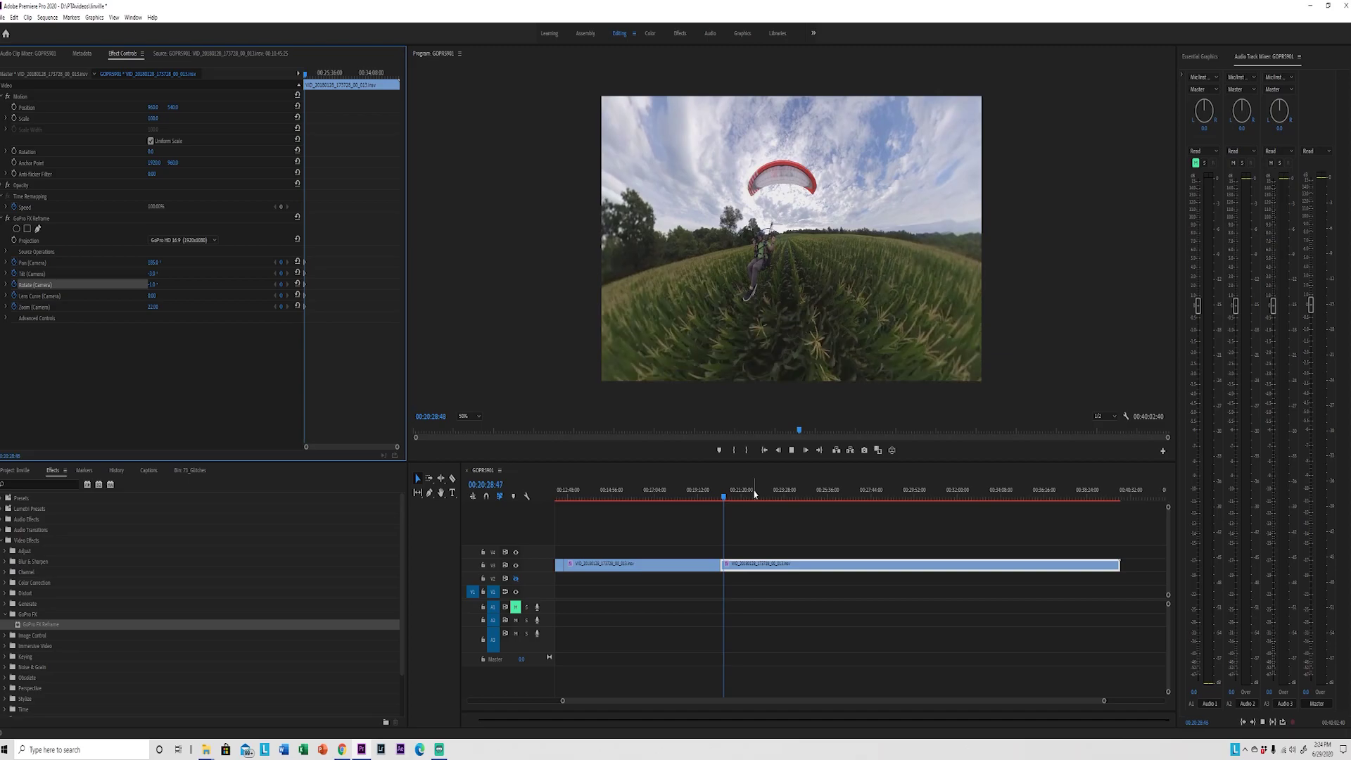
{"action": "key", "text": "space"}
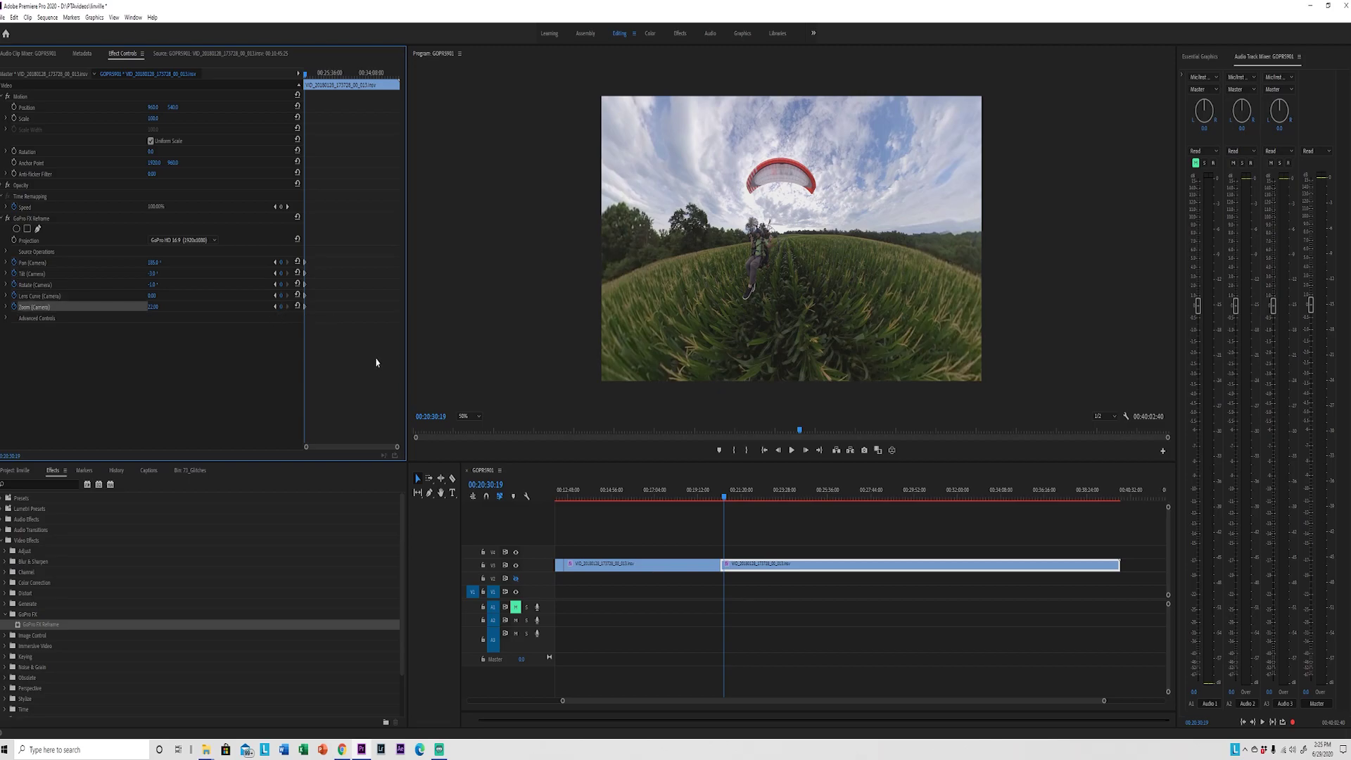
Advance six frames to 00:20:30:25 and change the Reframe pan and rotation to view the pilot from the other side.
{"action": "key", "text": "Right"}
{"action": "key", "text": "Right"}
{"action": "key", "text": "Right"}
{"action": "key", "text": "Right"}
{"action": "key", "text": "Right"}
{"action": "key", "text": "Right"}
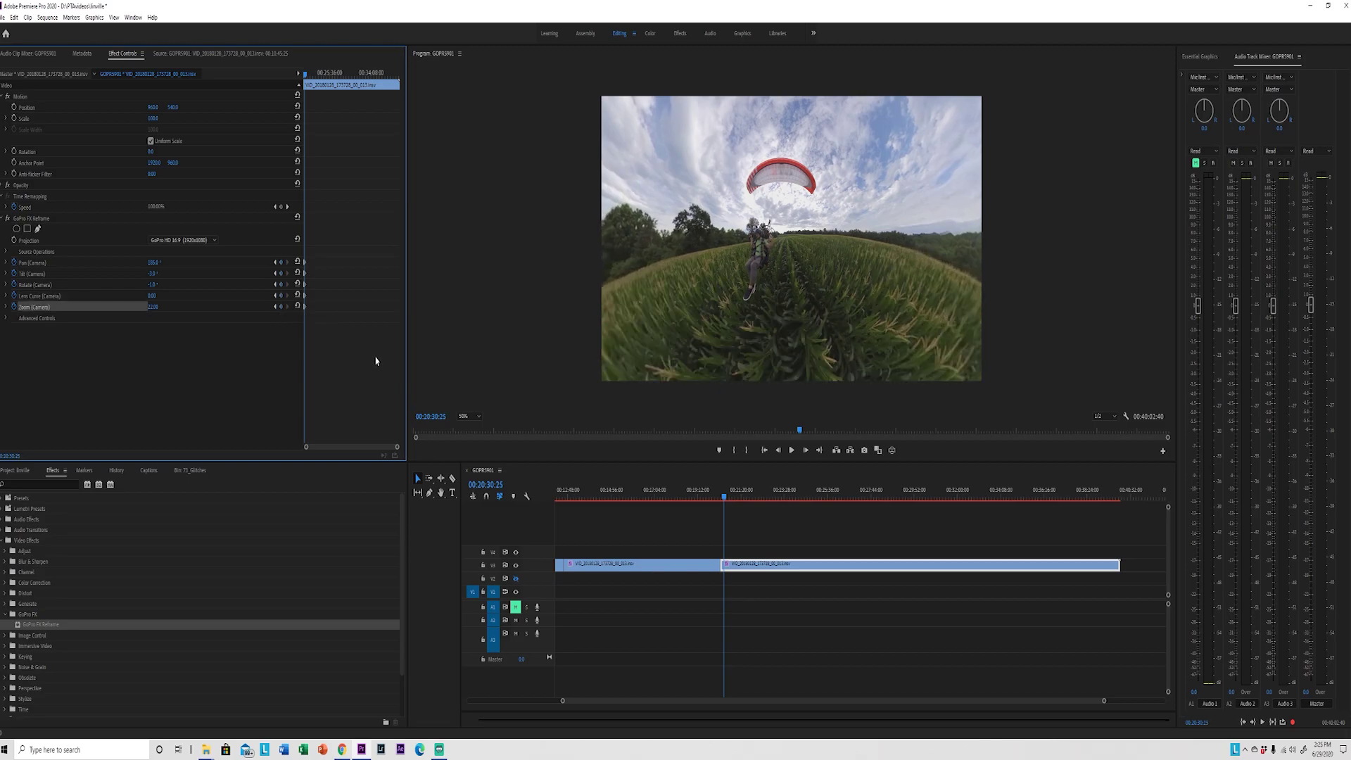
{"action": "left_click_drag", "start_coordinate": [160, 260], "coordinate": [113, 261]}
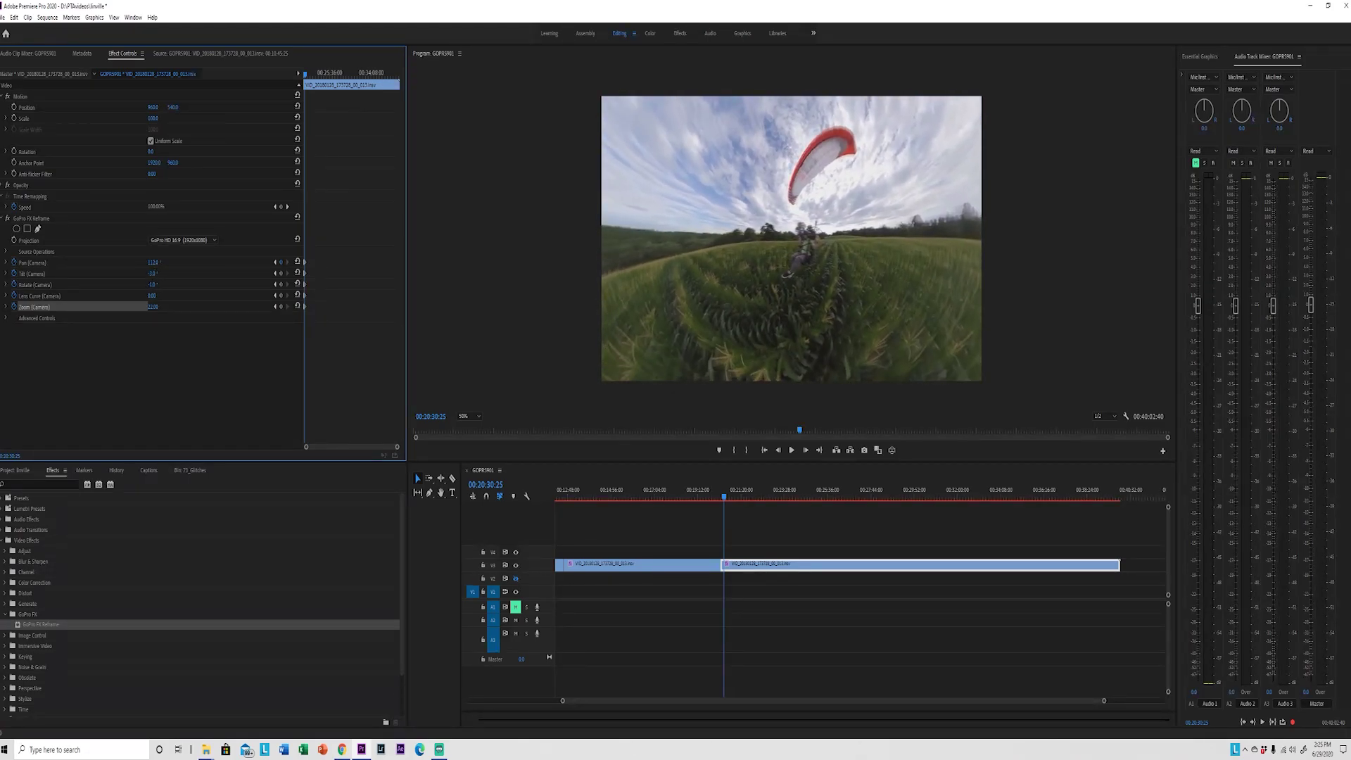
{"action": "left_click_drag", "start_coordinate": [151, 284], "coordinate": [156, 284]}
Play the flight to 00:20:32:29 and add keyframes for the Reframe camera settings there.
{"action": "left_click", "coordinate": [791, 450]}
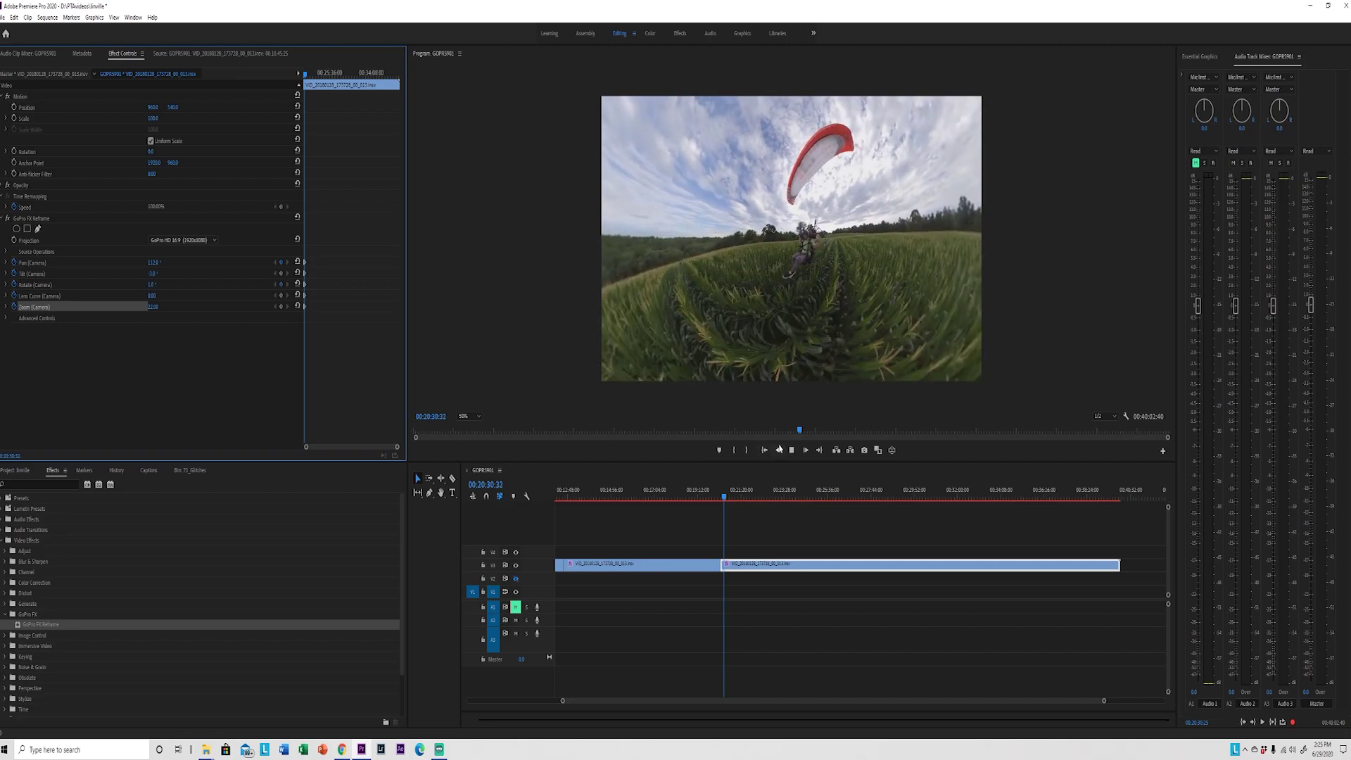
{"action": "left_click", "coordinate": [779, 449]}
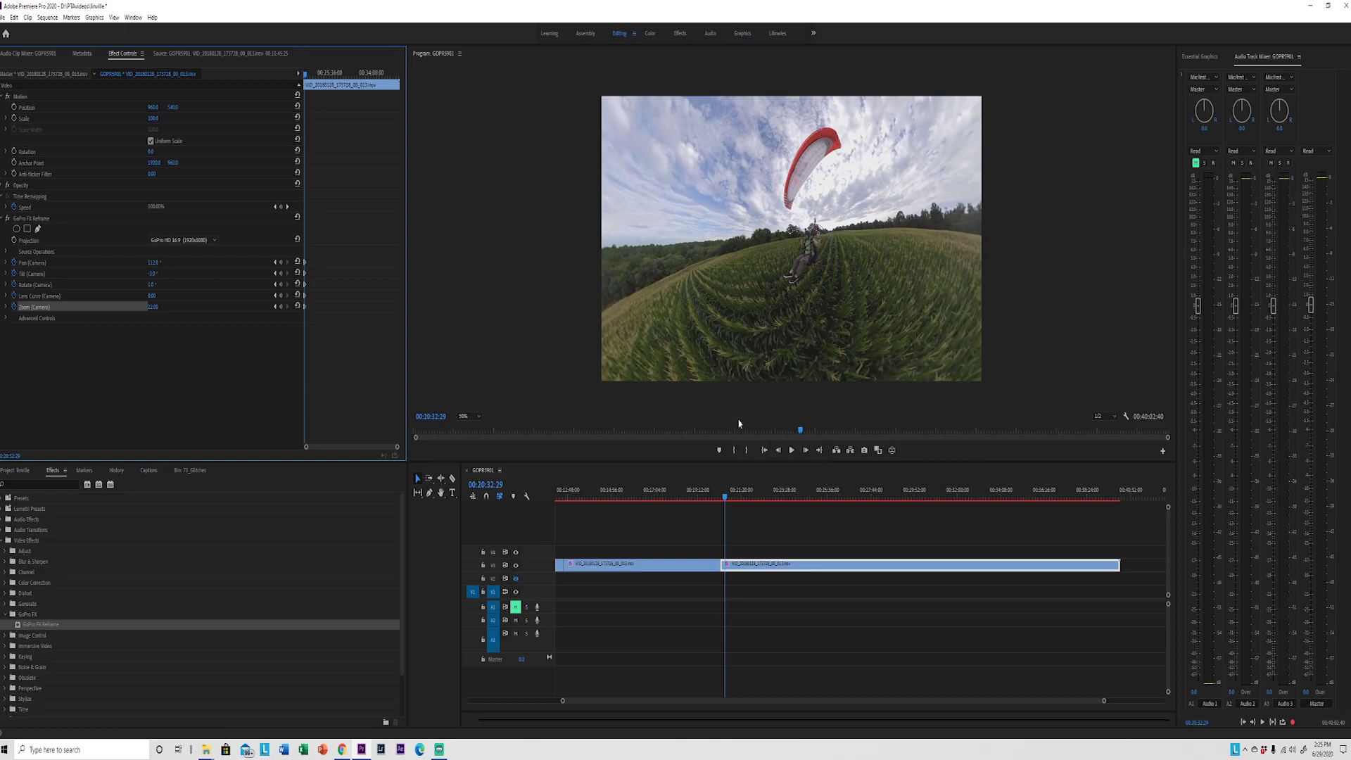
{"action": "left_click", "coordinate": [280, 275]}
{"action": "left_click", "coordinate": [281, 284]}
{"action": "left_click", "coordinate": [281, 296]}
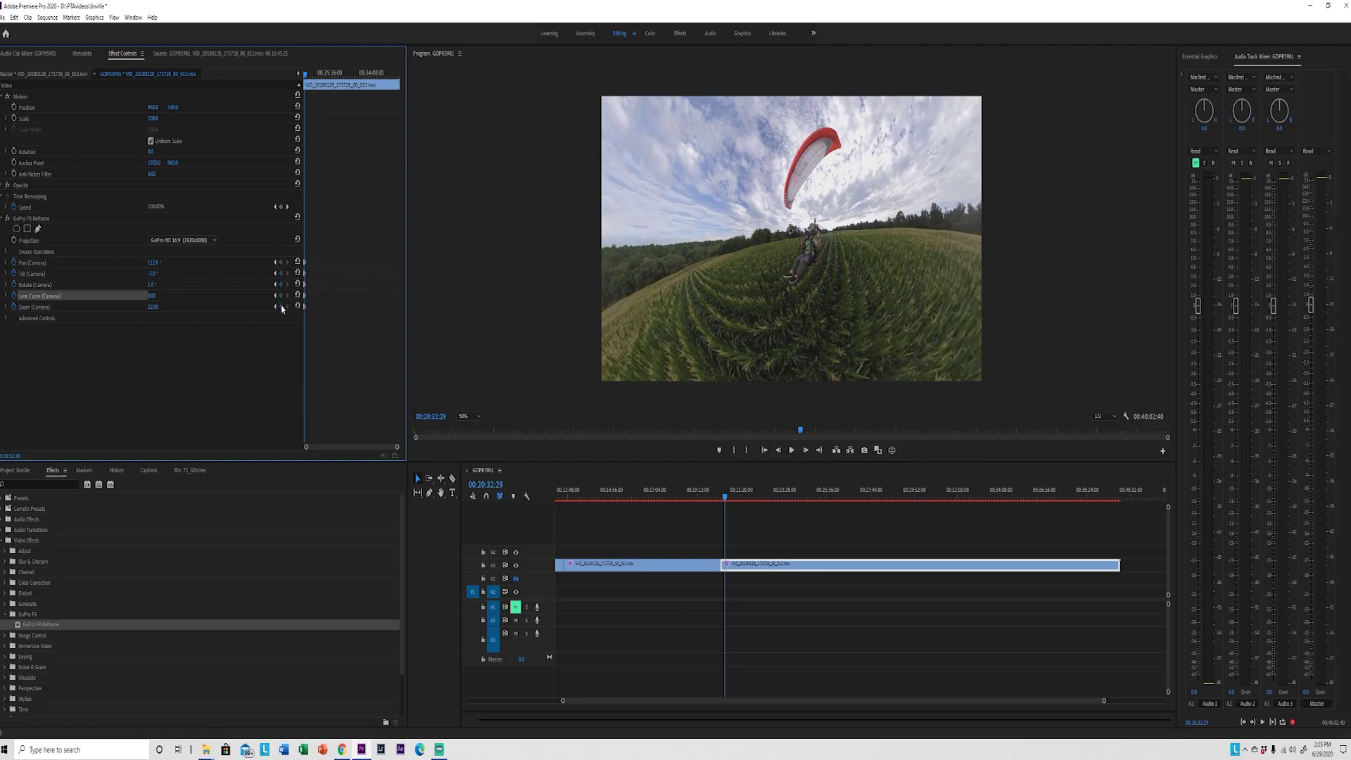
{"action": "left_click", "coordinate": [281, 307]}
At 00:20:32:34, change the Reframe pan and tilt for a new pilot view, and keyframe rotation, lens curve and zoom.
{"action": "key", "text": "Right"}
{"action": "key", "text": "Right"}
{"action": "key", "text": "Right"}
{"action": "key", "text": "Right"}
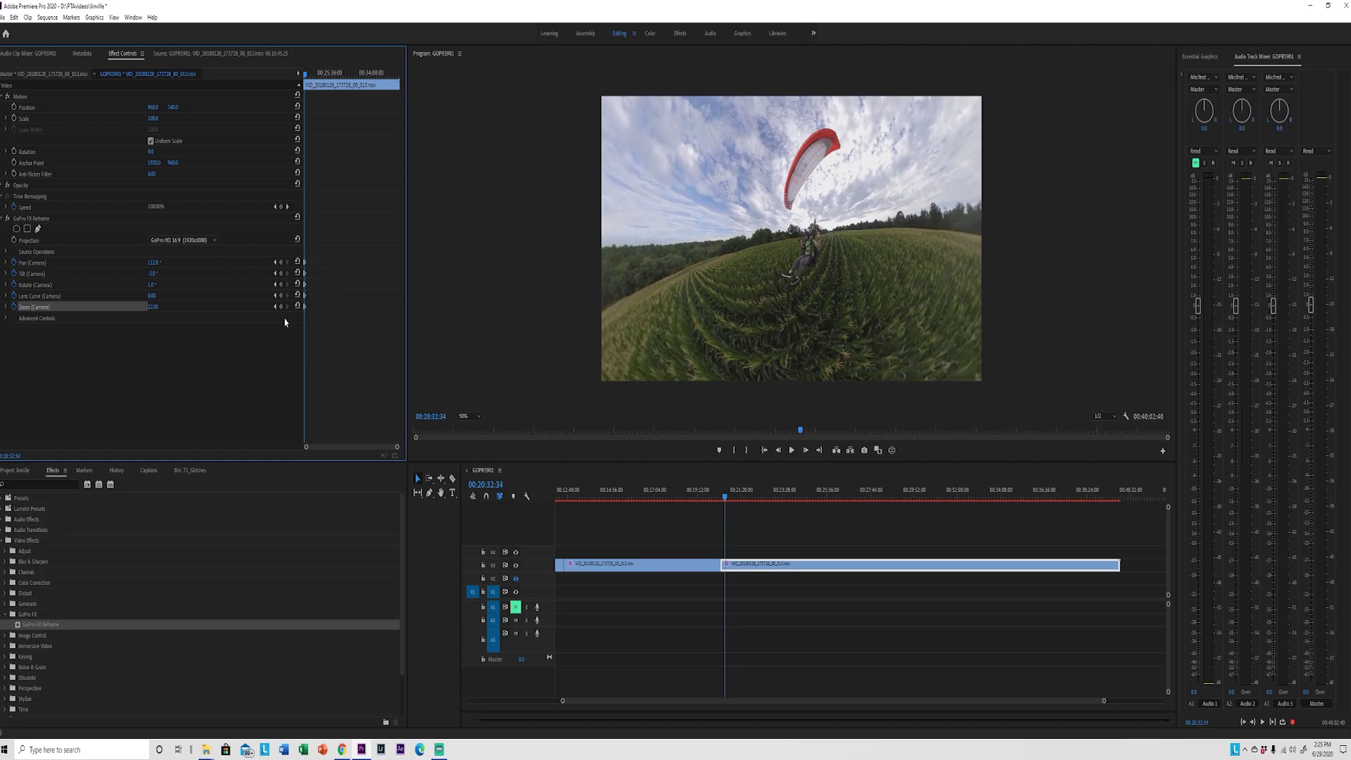
{"action": "left_click_drag", "start_coordinate": [153, 263], "coordinate": [156, 262]}
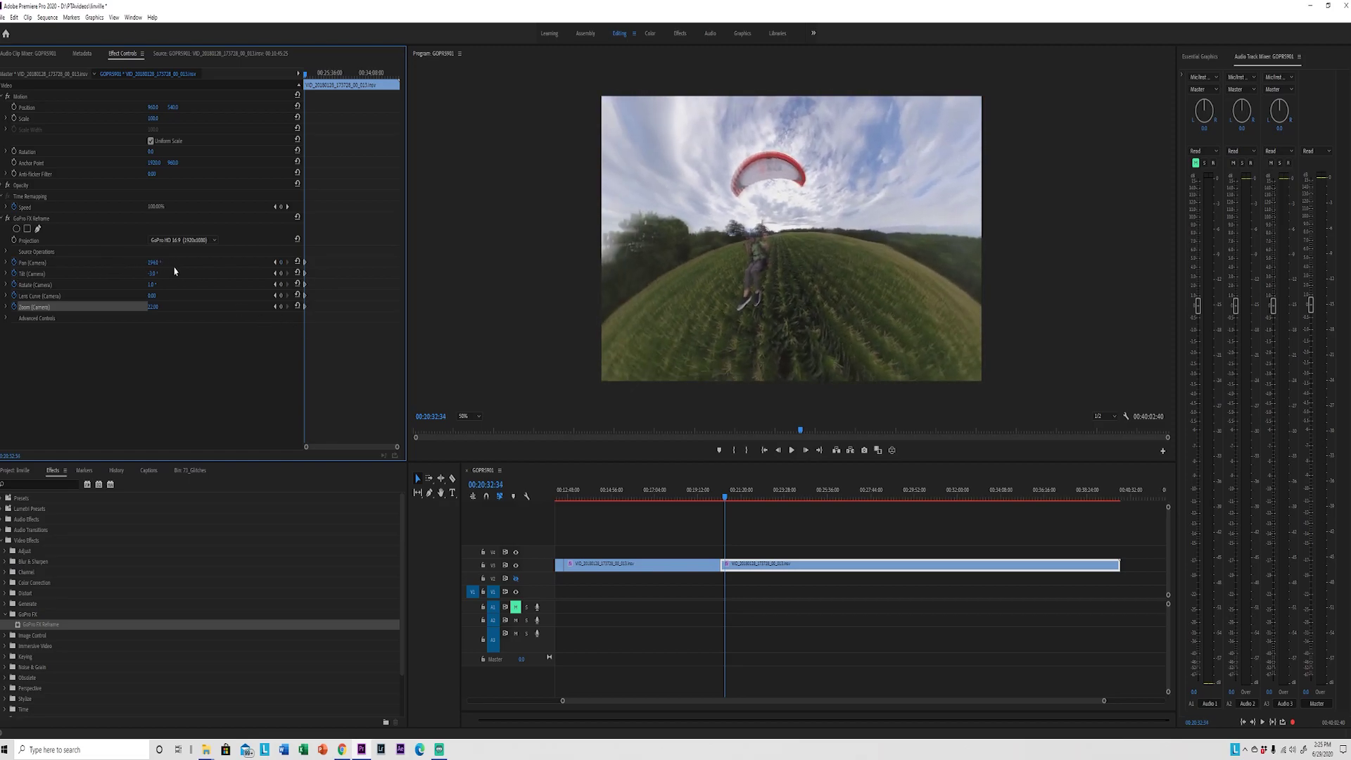
{"action": "left_click_drag", "start_coordinate": [154, 273], "coordinate": [156, 274]}
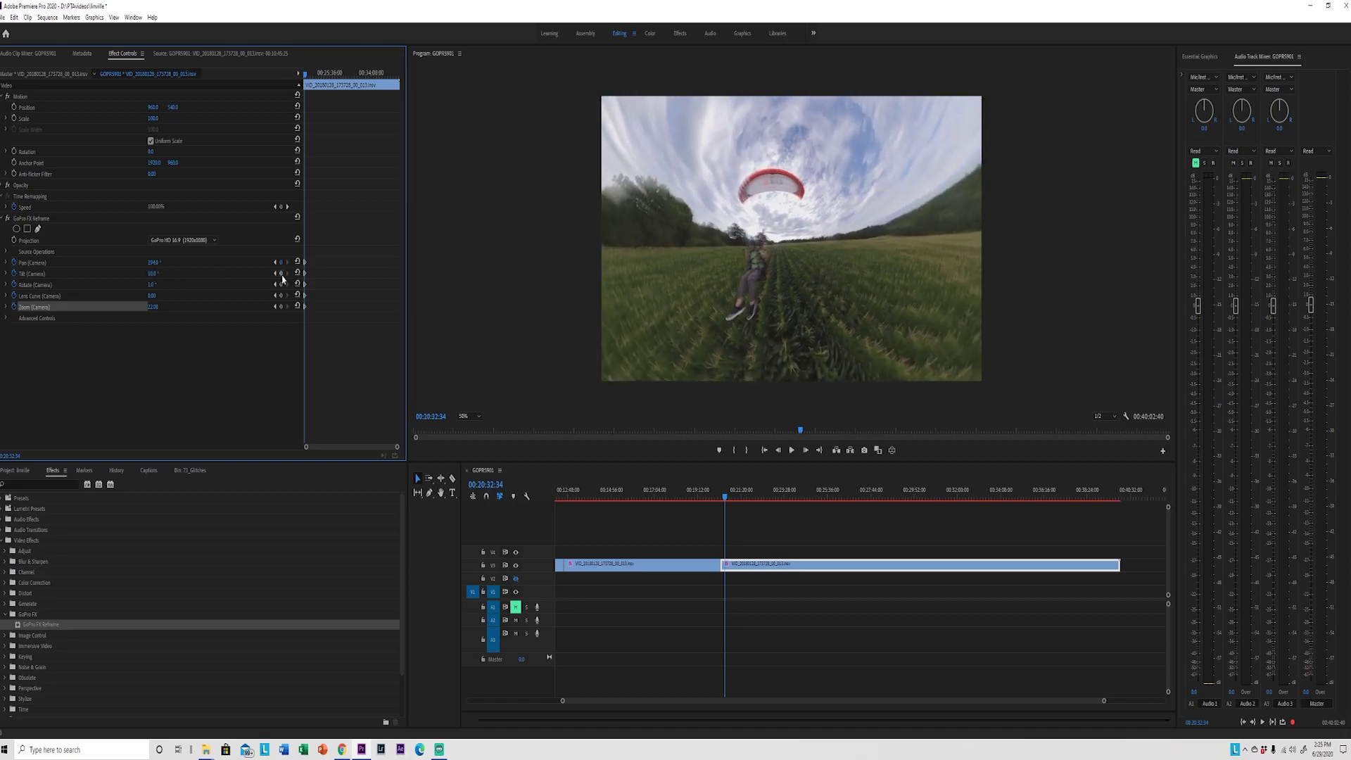
{"action": "left_click", "coordinate": [281, 289]}
{"action": "left_click", "coordinate": [281, 296]}
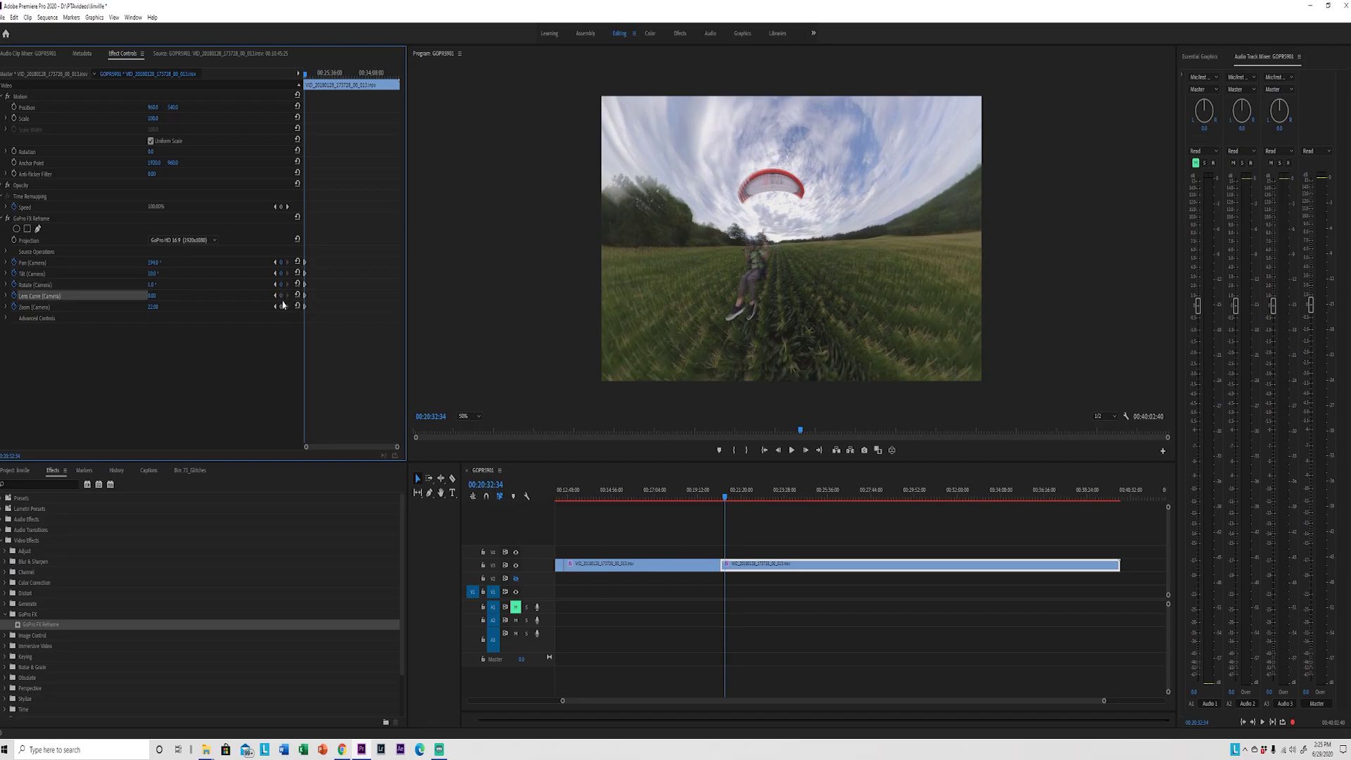
{"action": "left_click", "coordinate": [282, 307]}
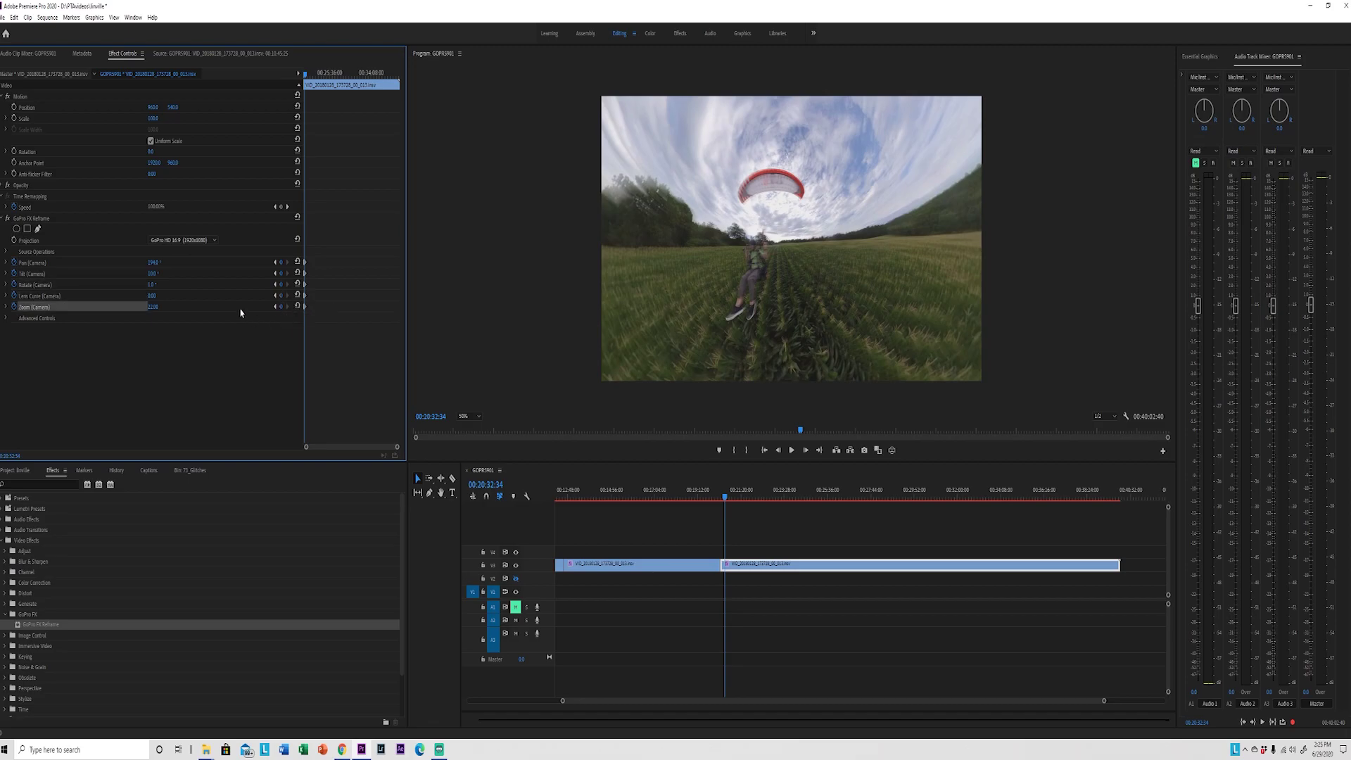
Play the flight to 00:20:35:55 and add keyframes for all five Reframe camera settings.
{"action": "key", "text": "space"}
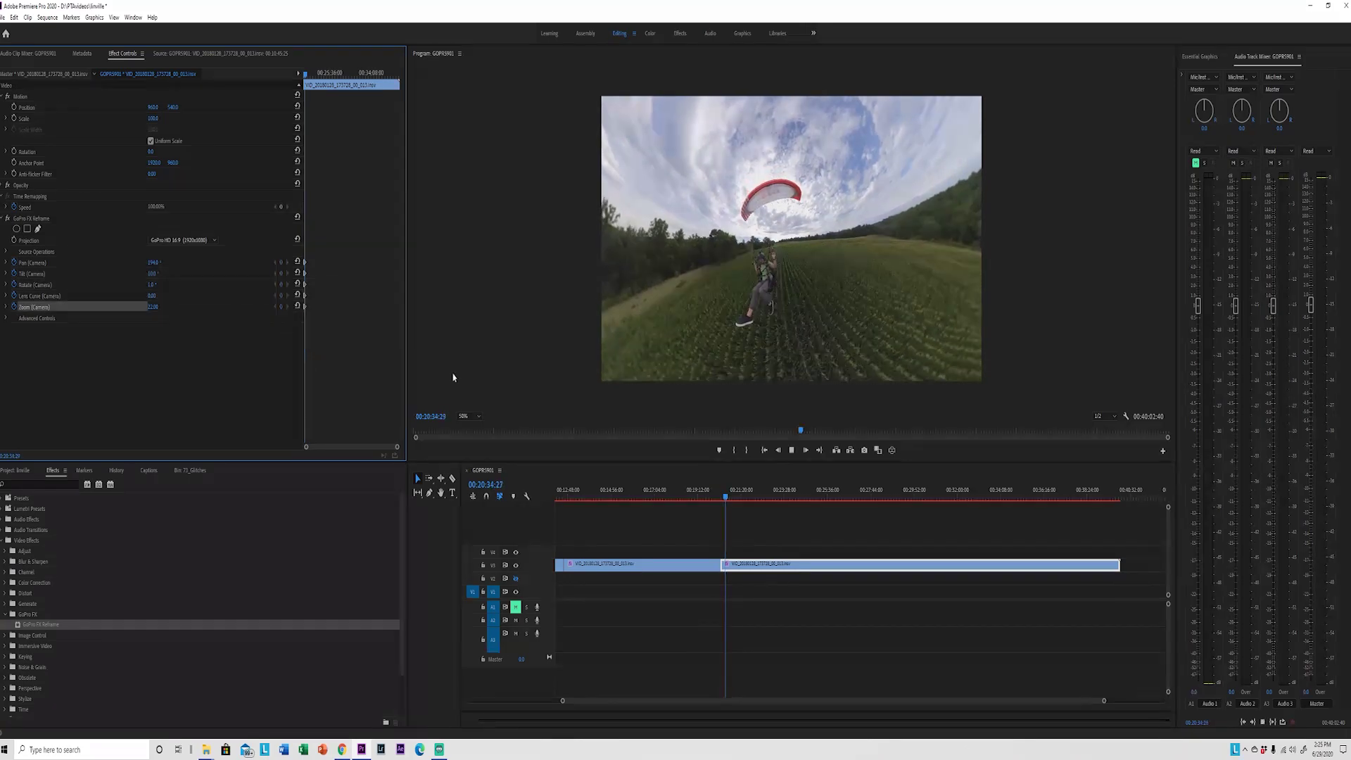
{"action": "key", "text": "space"}
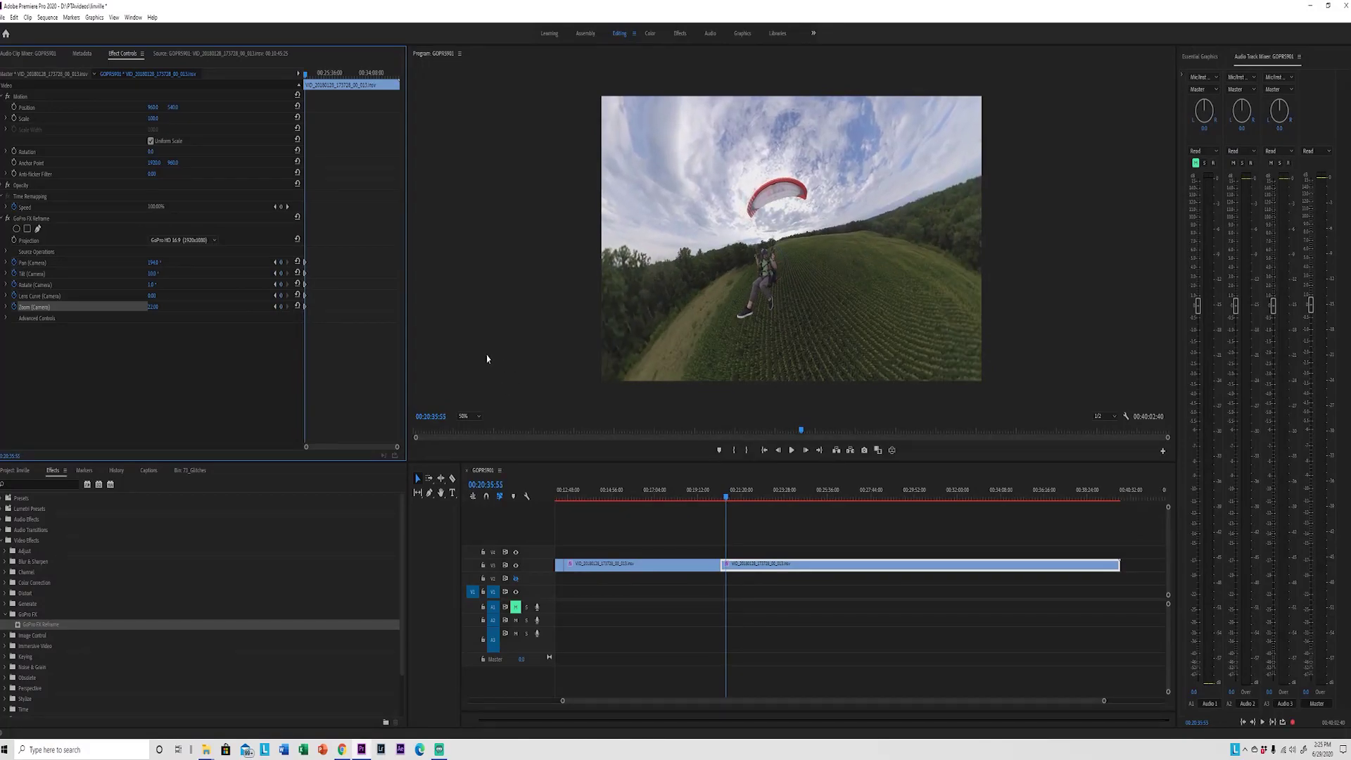
{"action": "left_click", "coordinate": [281, 263]}
{"action": "left_click", "coordinate": [280, 274]}
{"action": "left_click", "coordinate": [280, 285]}
{"action": "left_click", "coordinate": [281, 296]}
{"action": "left_click", "coordinate": [281, 306]}
Enlarge the keyframe timeline around the new keyframes and play back the animated camera moves over the cornfield.
{"action": "left_click_drag", "start_coordinate": [727, 502], "coordinate": [718, 498]}
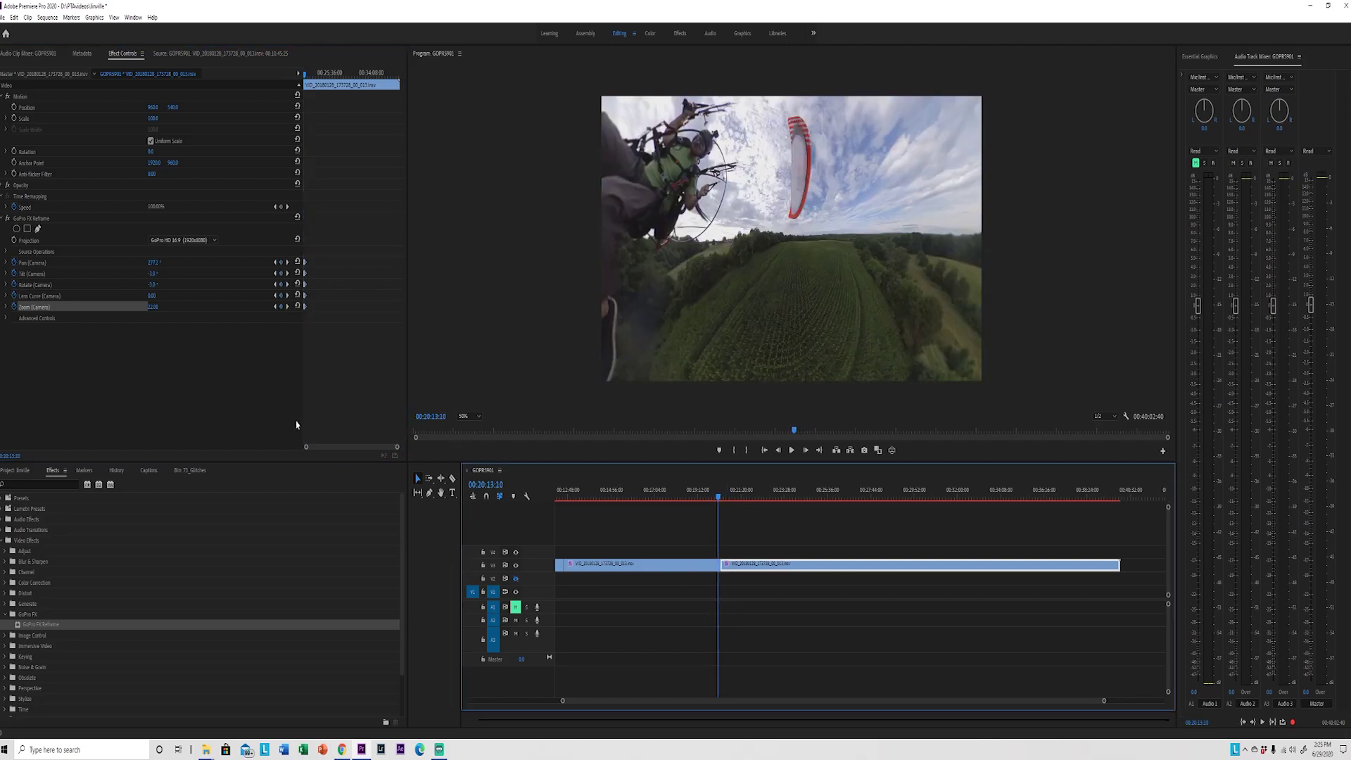
{"action": "left_click_drag", "start_coordinate": [397, 446], "coordinate": [369, 443]}
{"action": "left_click_drag", "start_coordinate": [324, 76], "coordinate": [315, 75]}
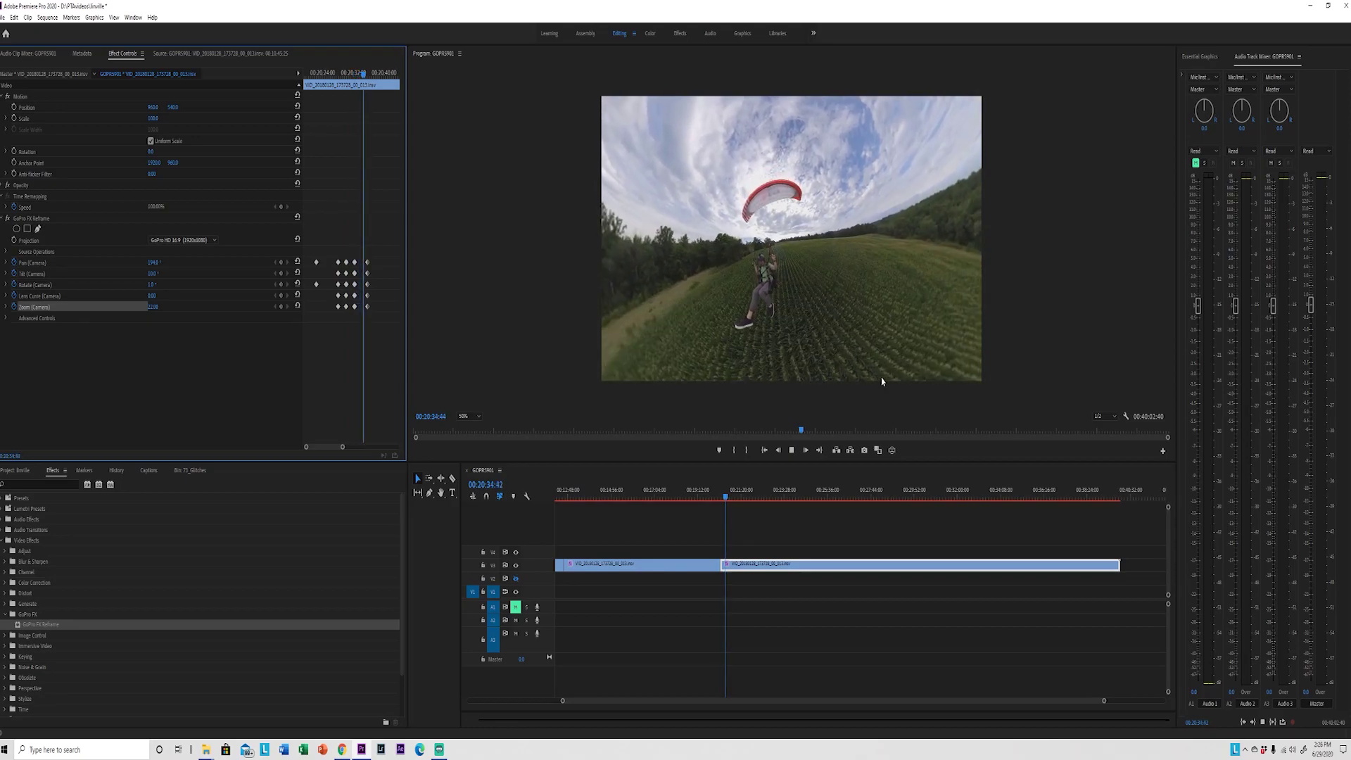
{"action": "key", "text": "space"}
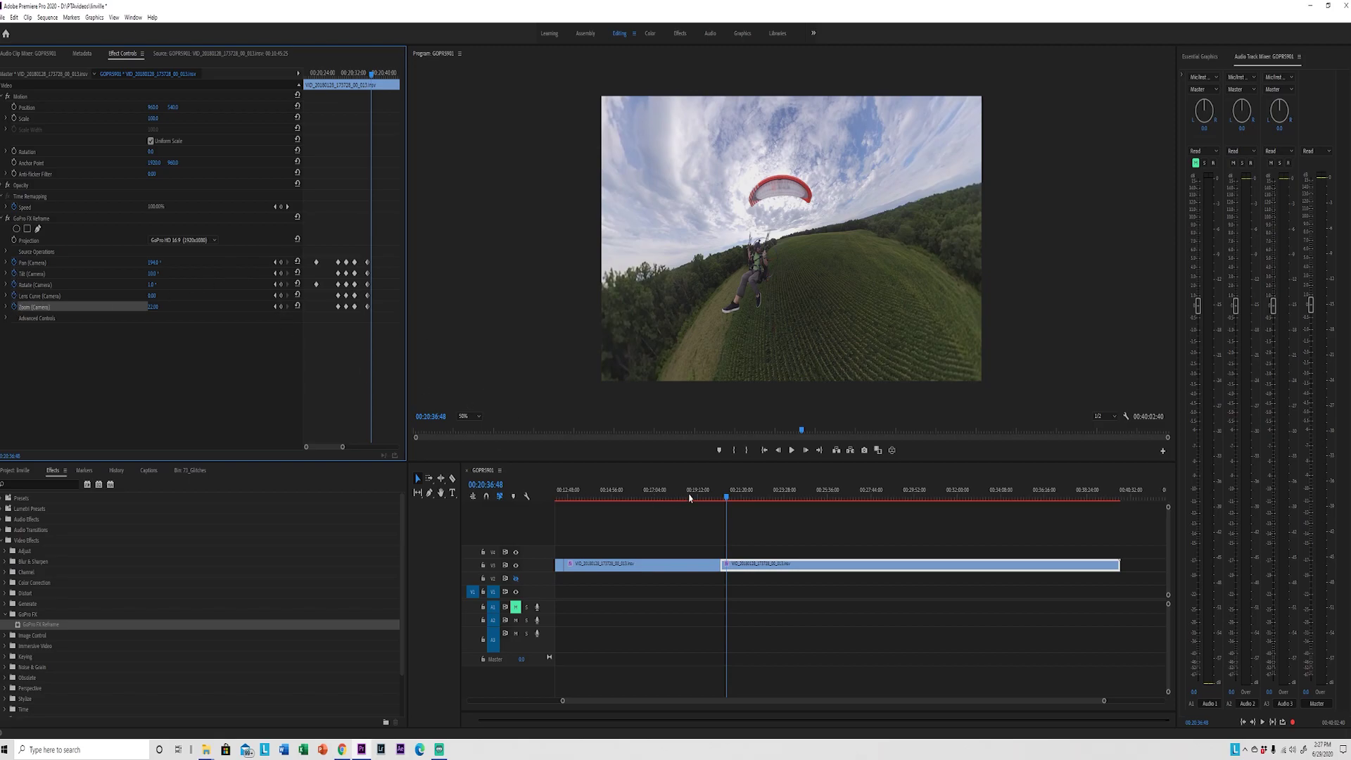
Find the high forest flight at 00:28:27:10 and add keyframes for all five Reframe camera settings there.
{"action": "left_click_drag", "start_coordinate": [726, 500], "coordinate": [732, 498]}
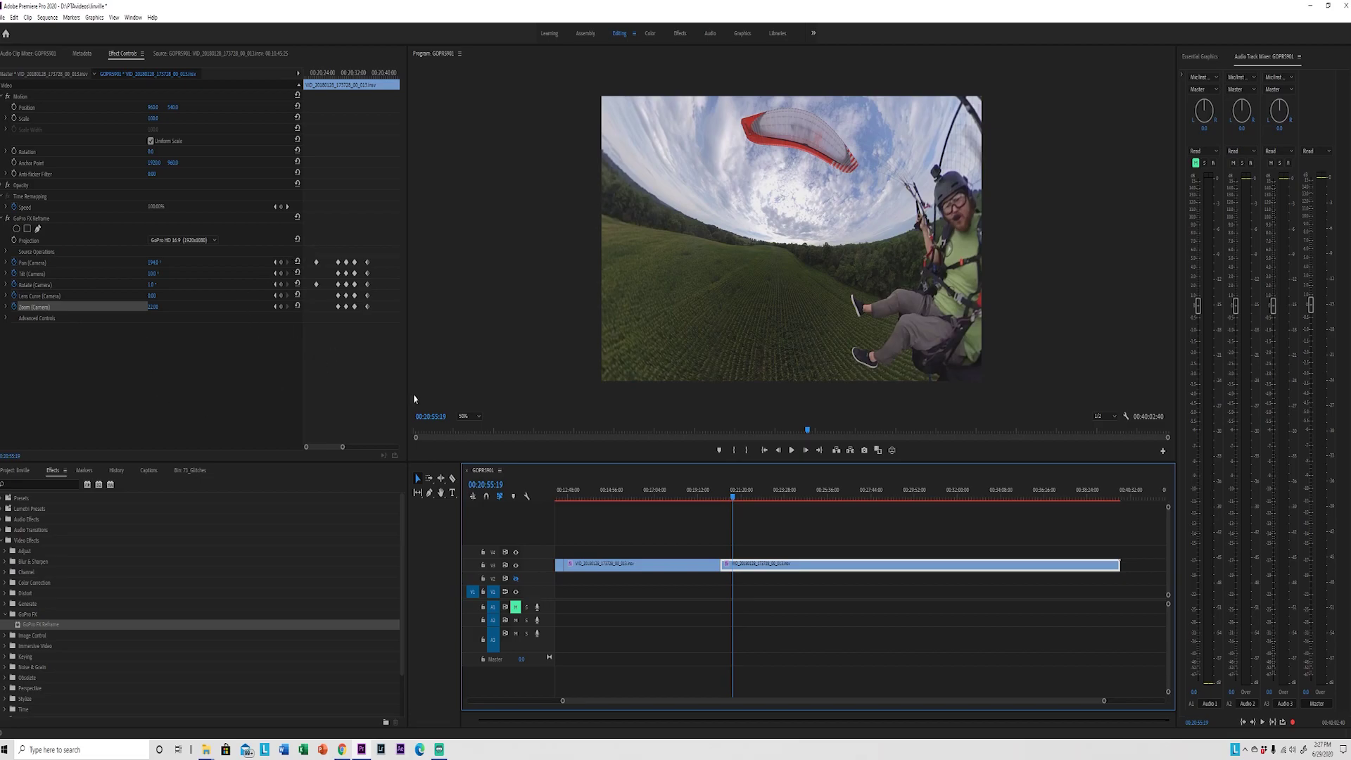
{"action": "left_click", "coordinate": [730, 497]}
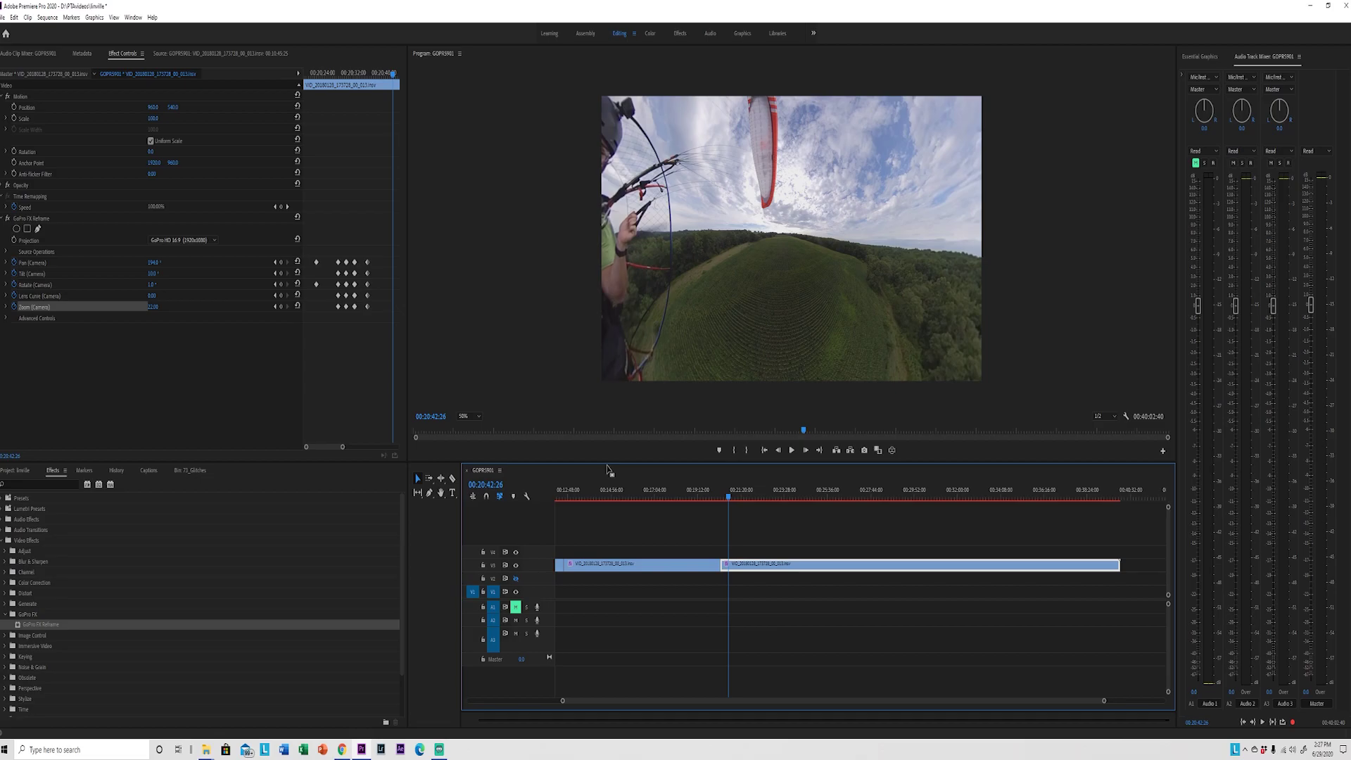
{"action": "mouse_move", "coordinate": [868, 495]}
{"action": "left_mouse_down"}
{"action": "mouse_move", "coordinate": [958, 497]}
{"action": "mouse_move", "coordinate": [887, 491]}
{"action": "left_mouse_up"}
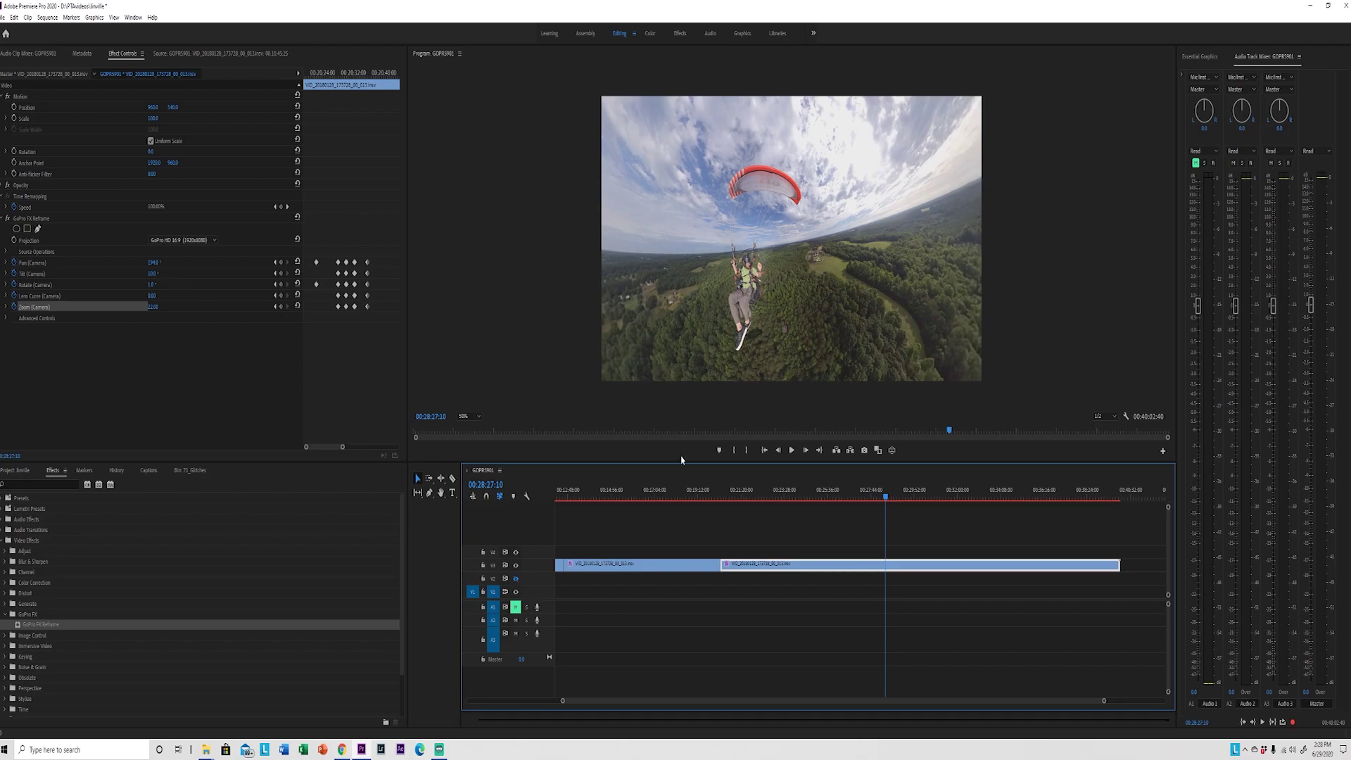
{"action": "left_click", "coordinate": [285, 263]}
{"action": "left_click", "coordinate": [285, 273]}
{"action": "left_click", "coordinate": [282, 284]}
{"action": "left_click", "coordinate": [284, 295]}
{"action": "left_click", "coordinate": [282, 307]}
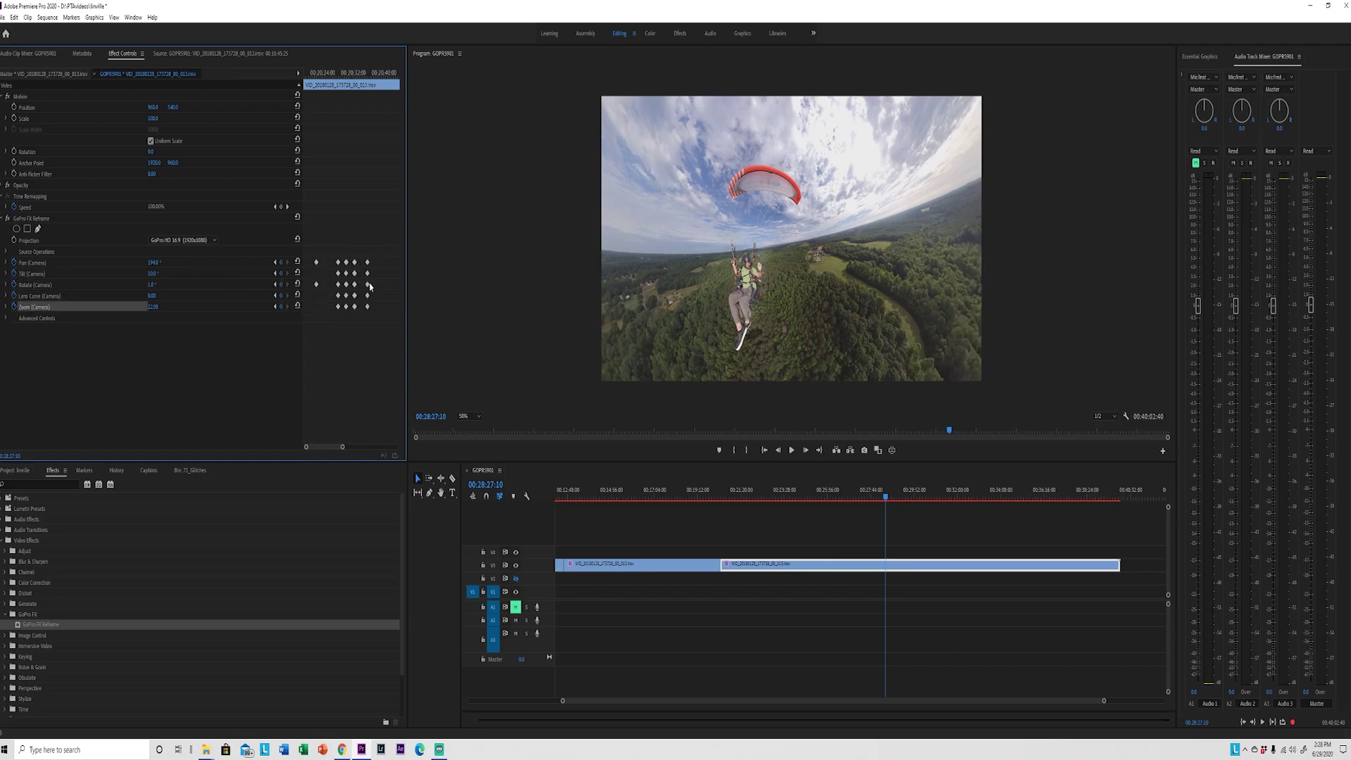
At 00:28:27:24, pan, zoom in and tilt the Reframe camera toward the mansion grounds, and play to 00:28:31:44.
{"action": "key", "text": "space"}
{"action": "key", "text": "space"}
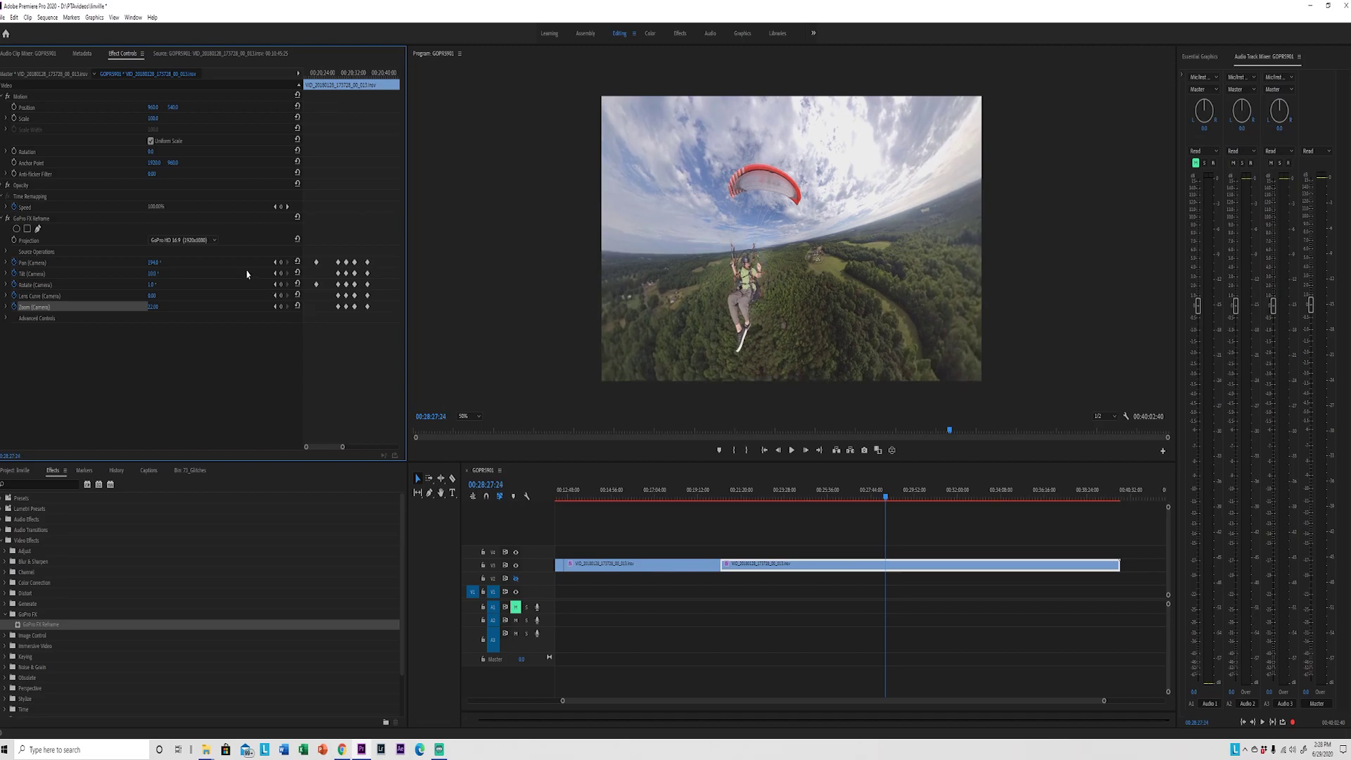
{"action": "left_click_drag", "start_coordinate": [153, 262], "coordinate": [180, 263]}
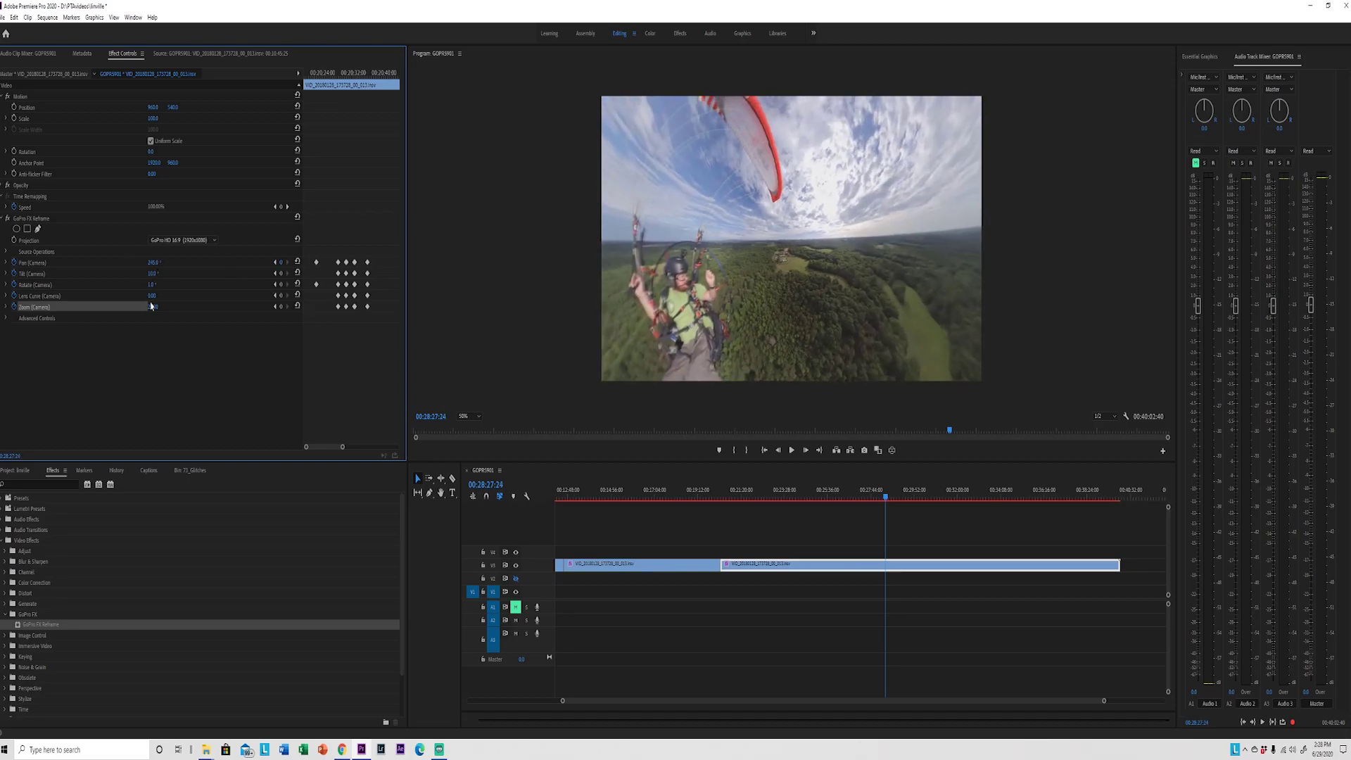
{"action": "left_click_drag", "start_coordinate": [153, 306], "coordinate": [230, 307]}
{"action": "mouse_move", "coordinate": [152, 274]}
{"action": "left_mouse_down"}
{"action": "mouse_move", "coordinate": [104, 273]}
{"action": "mouse_move", "coordinate": [125, 306]}
{"action": "mouse_move", "coordinate": [143, 273]}
{"action": "mouse_move", "coordinate": [130, 274]}
{"action": "left_mouse_up"}
{"action": "key", "text": "space"}
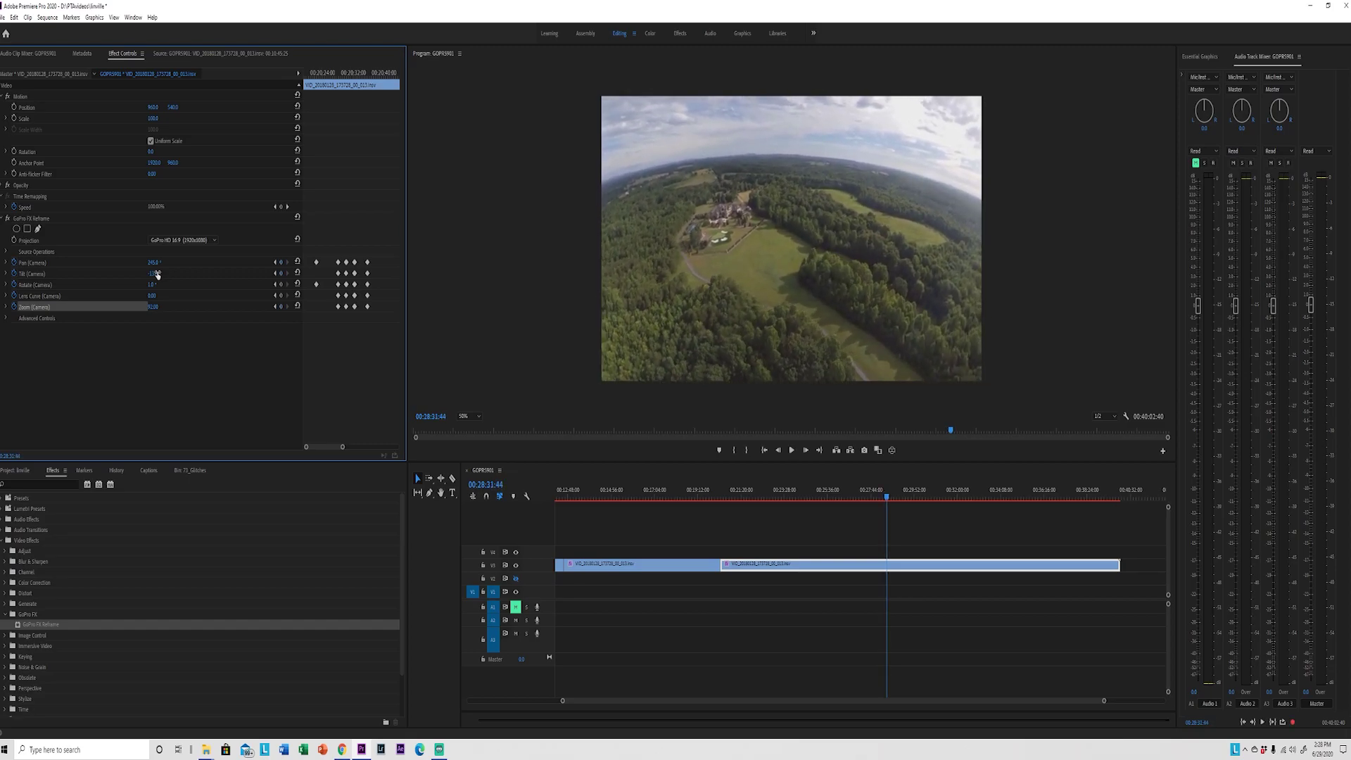
{"action": "key", "text": "space"}
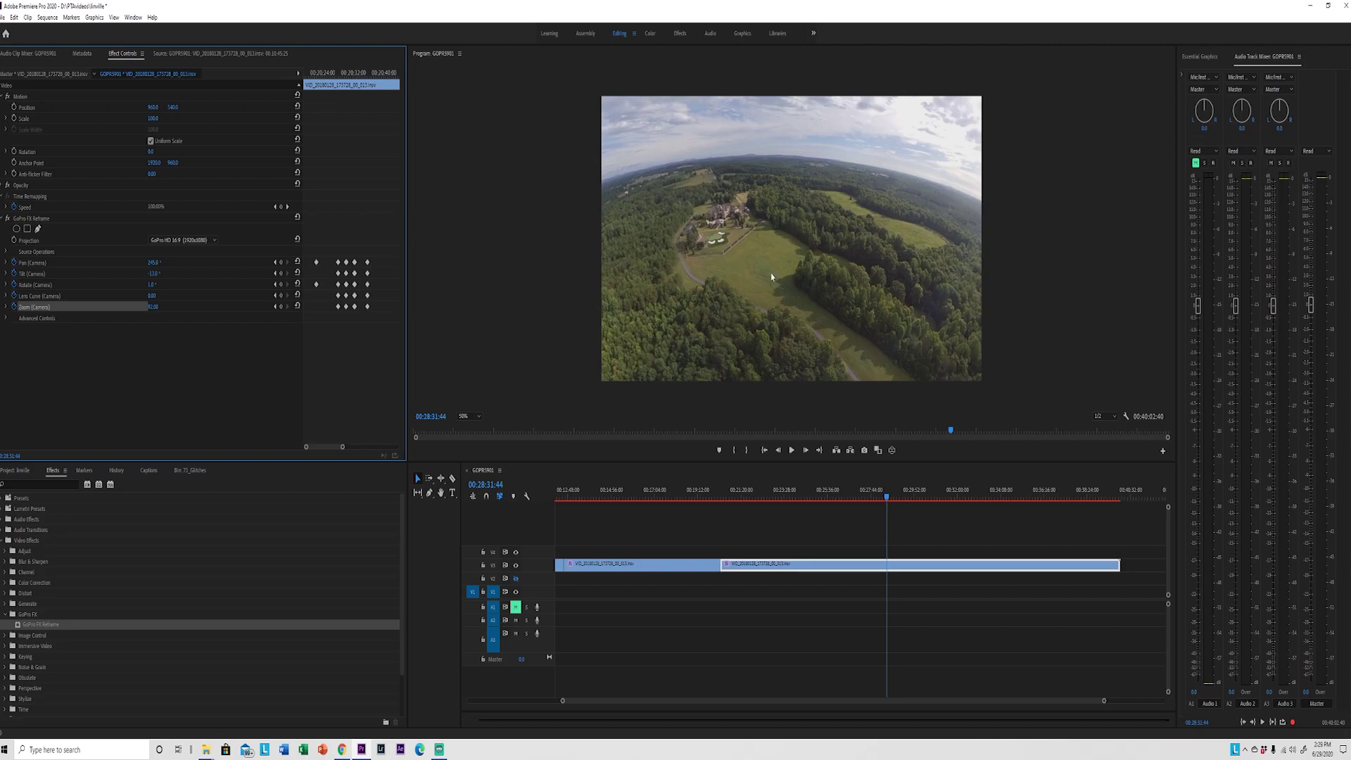
Set the program preview's playback resolution to Full, and zoom, pan and tilt the Reframe camera to frame the mansion closer at 00:28:31:44.
{"action": "left_click", "coordinate": [1102, 415]}
{"action": "left_click", "coordinate": [1105, 427]}
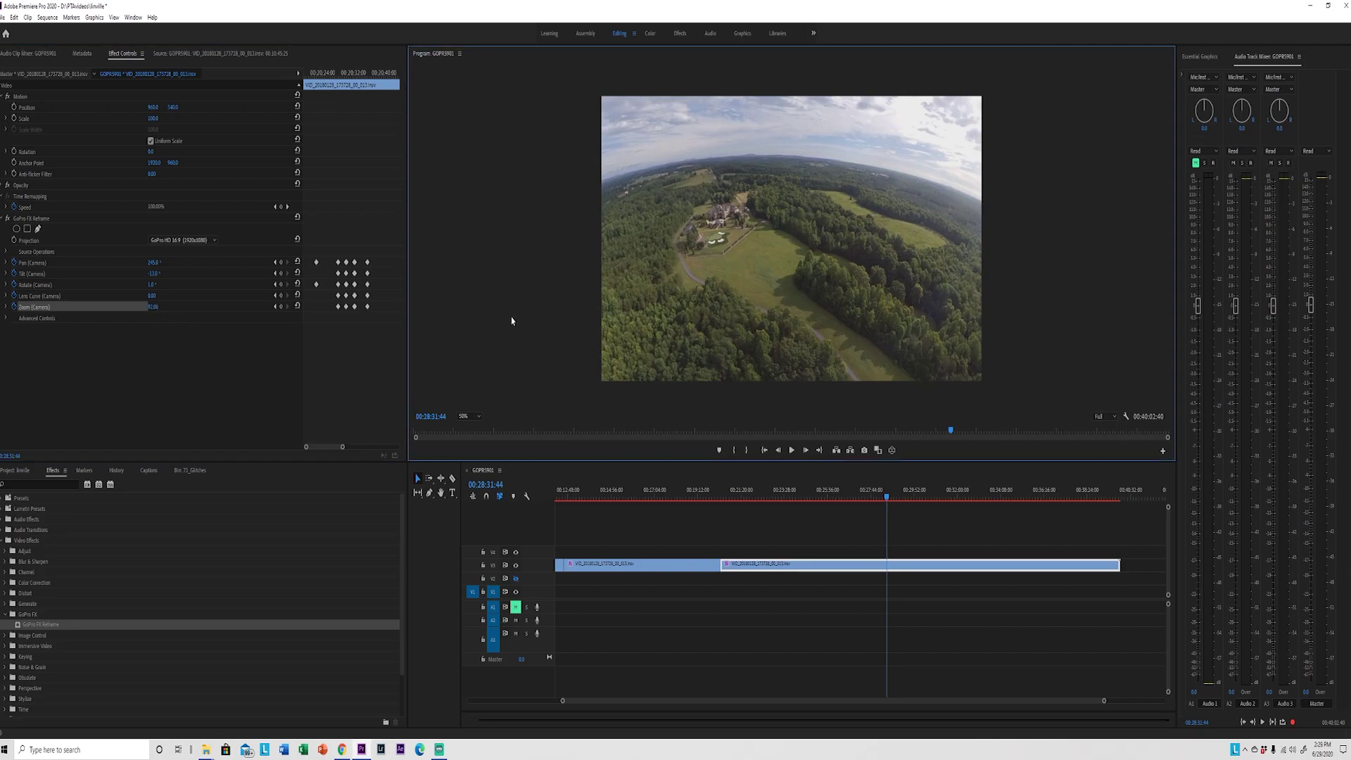
{"action": "mouse_move", "coordinate": [156, 309]}
{"action": "left_mouse_down"}
{"action": "mouse_move", "coordinate": [215, 308]}
{"action": "mouse_move", "coordinate": [176, 308]}
{"action": "left_mouse_up"}
{"action": "left_click_drag", "start_coordinate": [153, 262], "coordinate": [128, 262]}
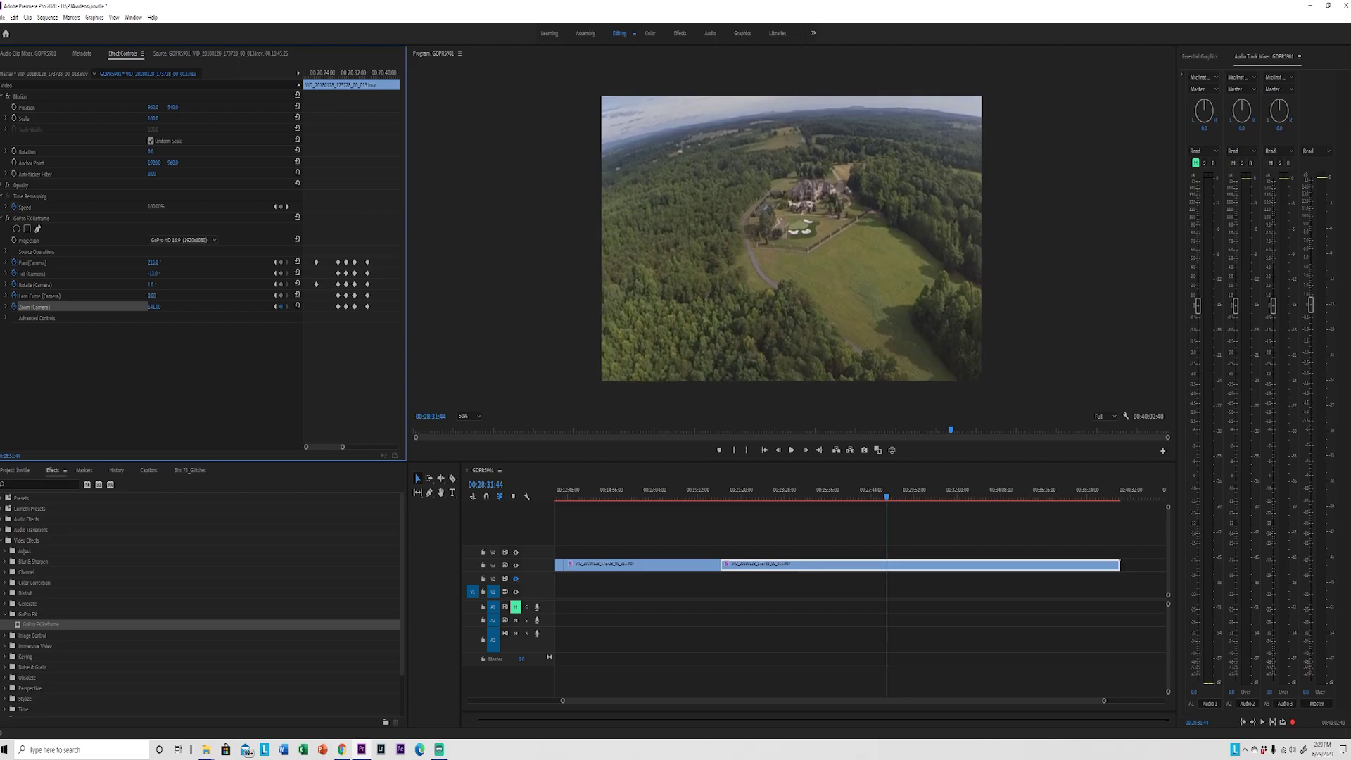
{"action": "mouse_move", "coordinate": [153, 273]}
{"action": "left_mouse_down"}
{"action": "mouse_move", "coordinate": [172, 273]}
{"action": "mouse_move", "coordinate": [158, 274]}
{"action": "left_mouse_up"}
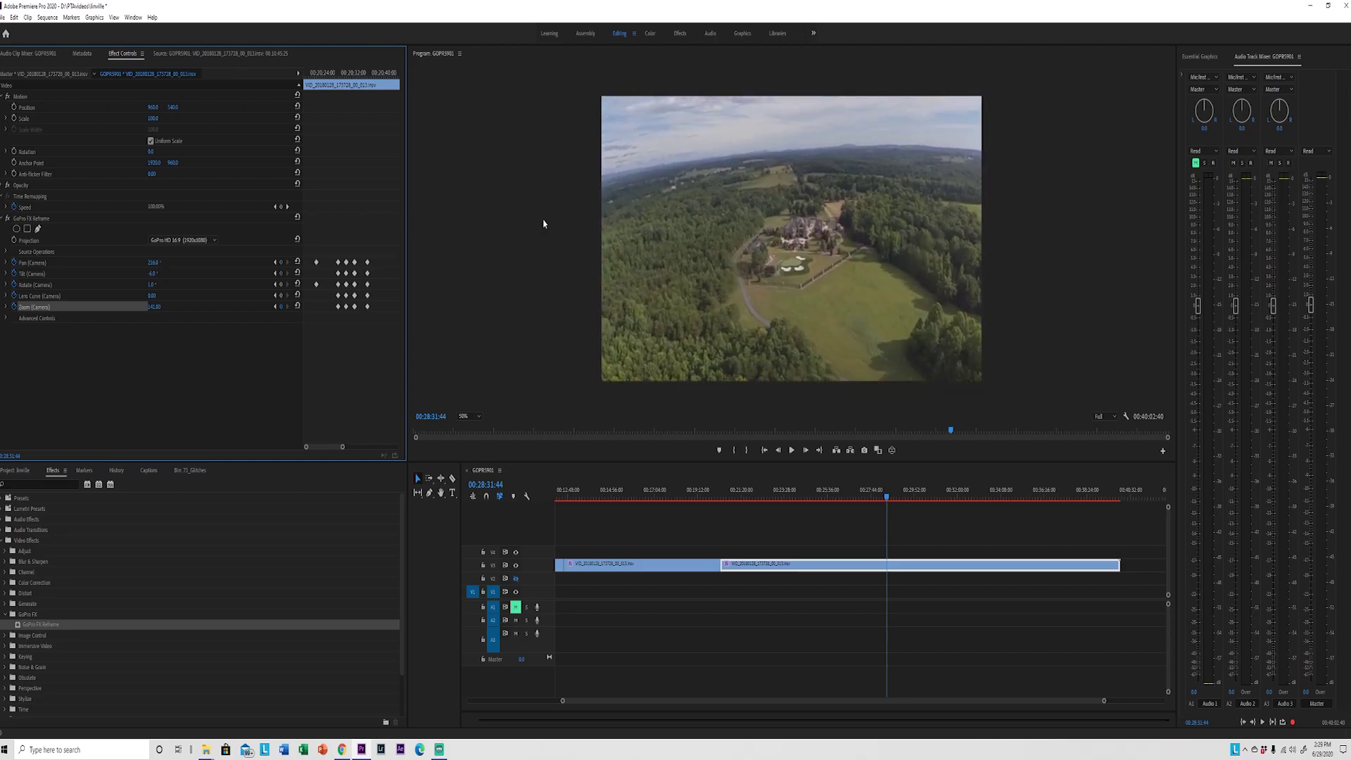
Play the mansion shot to 00:28:35:13 and add keyframes for all five Reframe camera settings there.
{"action": "left_click", "coordinate": [825, 245]}
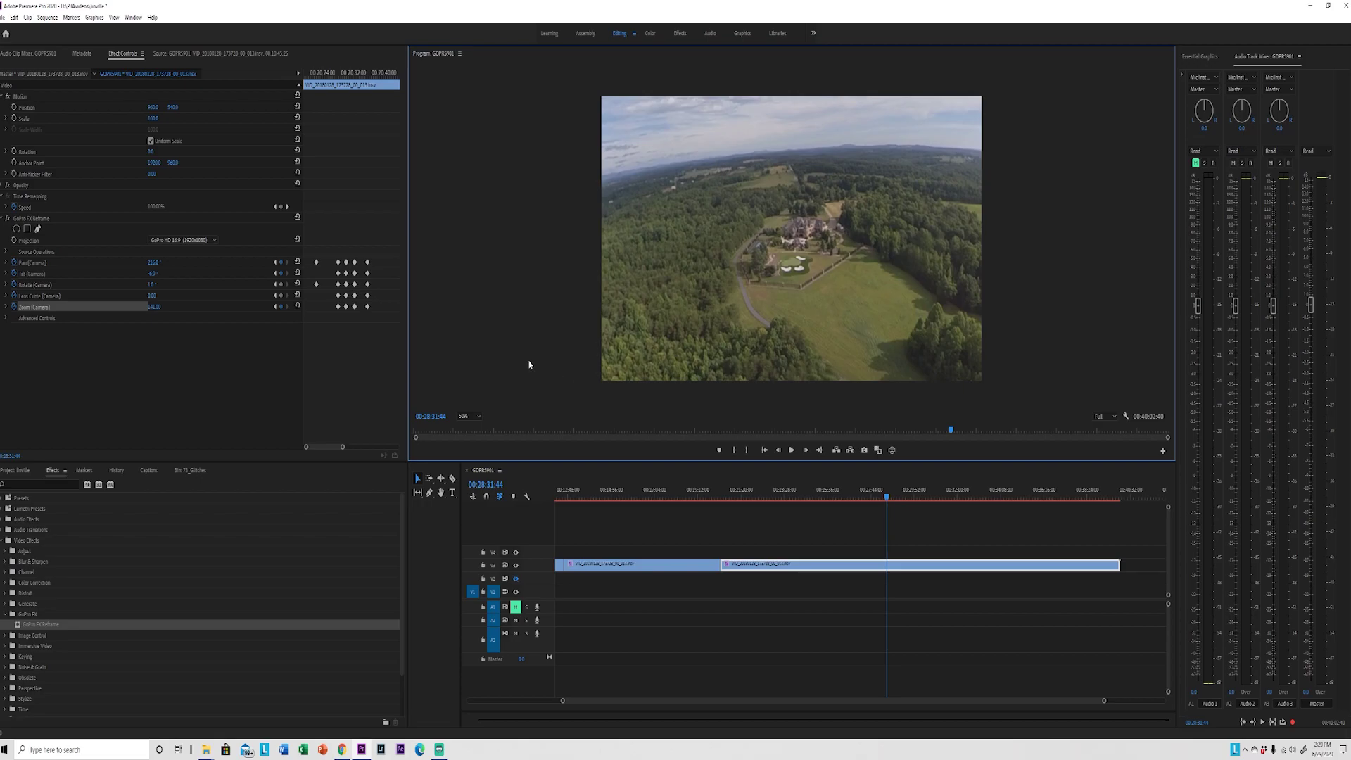
{"action": "key", "text": "space"}
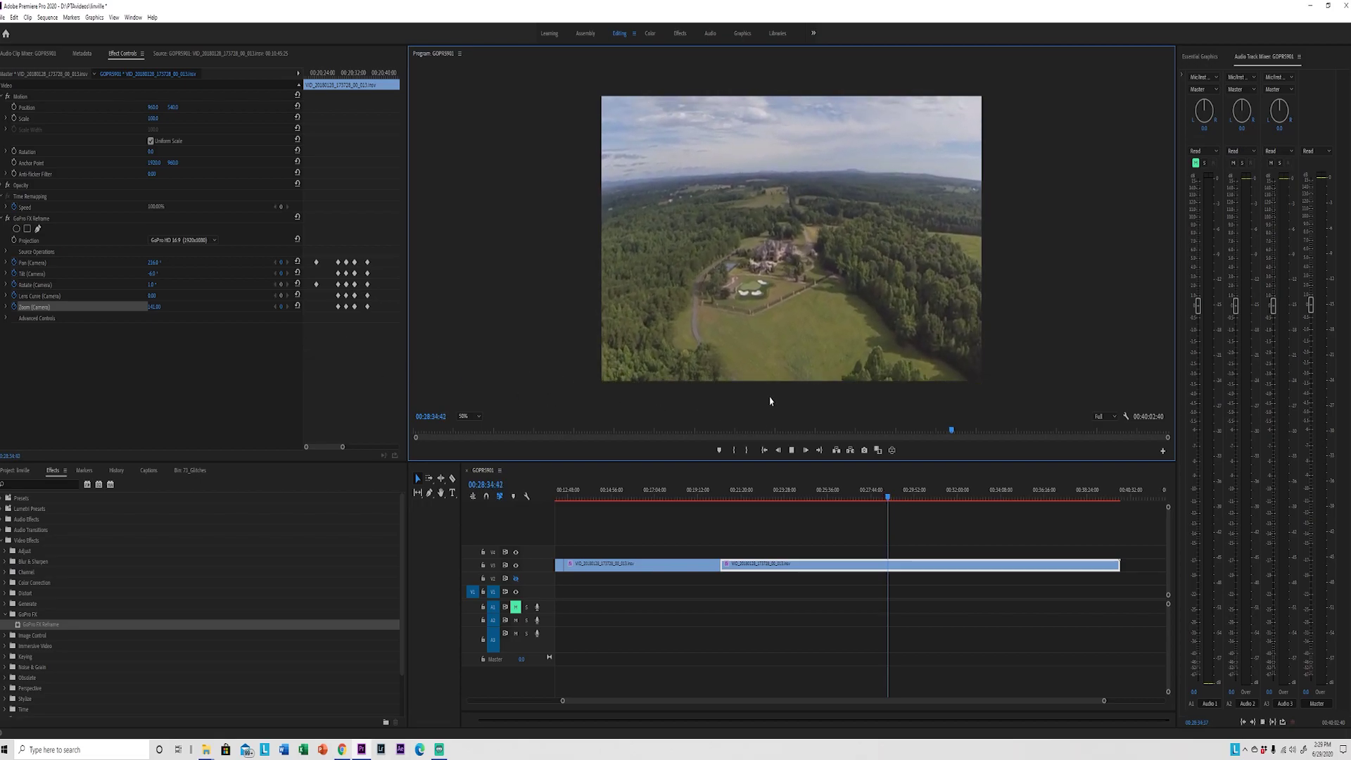
{"action": "left_click", "coordinate": [281, 261]}
{"action": "left_click", "coordinate": [282, 272]}
{"action": "left_click", "coordinate": [282, 284]}
{"action": "left_click", "coordinate": [282, 295]}
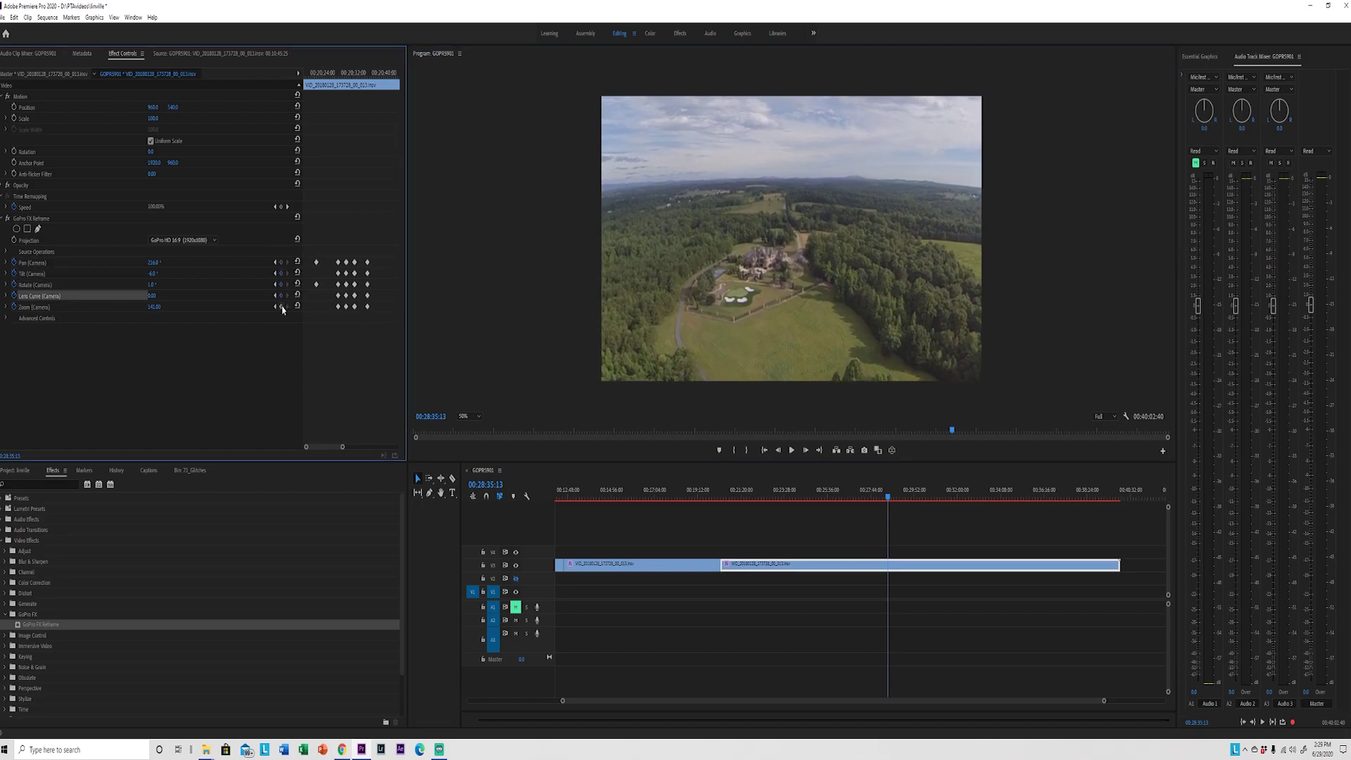
{"action": "left_click", "coordinate": [282, 307]}
Advance a few frames to 00:28:35:17 and add another set of keyframes for all five Reframe camera settings.
{"action": "key", "text": "space"}
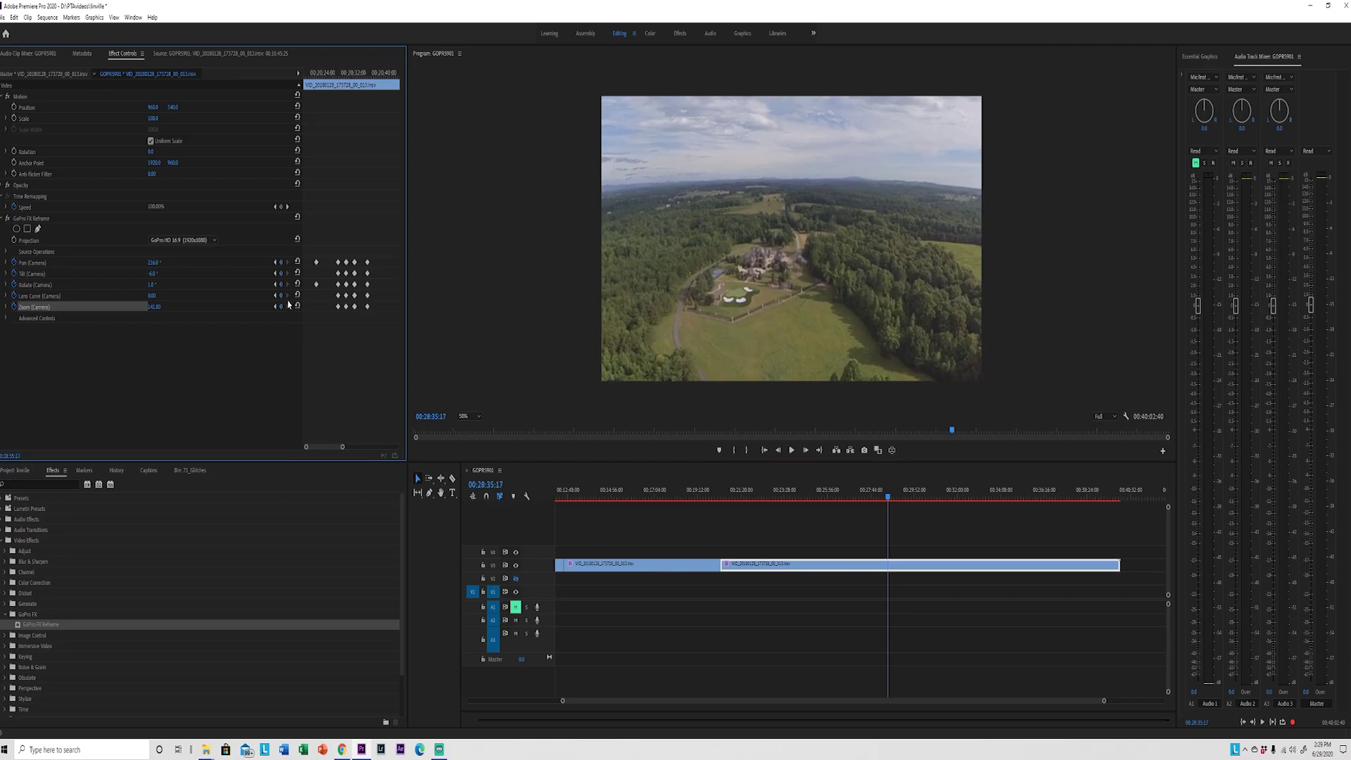
{"action": "left_click", "coordinate": [281, 262]}
{"action": "left_click", "coordinate": [281, 273]}
{"action": "left_click", "coordinate": [281, 285]}
{"action": "left_click", "coordinate": [282, 296]}
{"action": "left_click", "coordinate": [282, 307]}
At 00:28:35:17, pan the Reframe camera round to the pilot, zoom out and rotate it slightly, and play to 00:28:38:24.
{"action": "left_click_drag", "start_coordinate": [154, 263], "coordinate": [195, 262]}
{"action": "left_click_drag", "start_coordinate": [154, 306], "coordinate": [93, 307]}
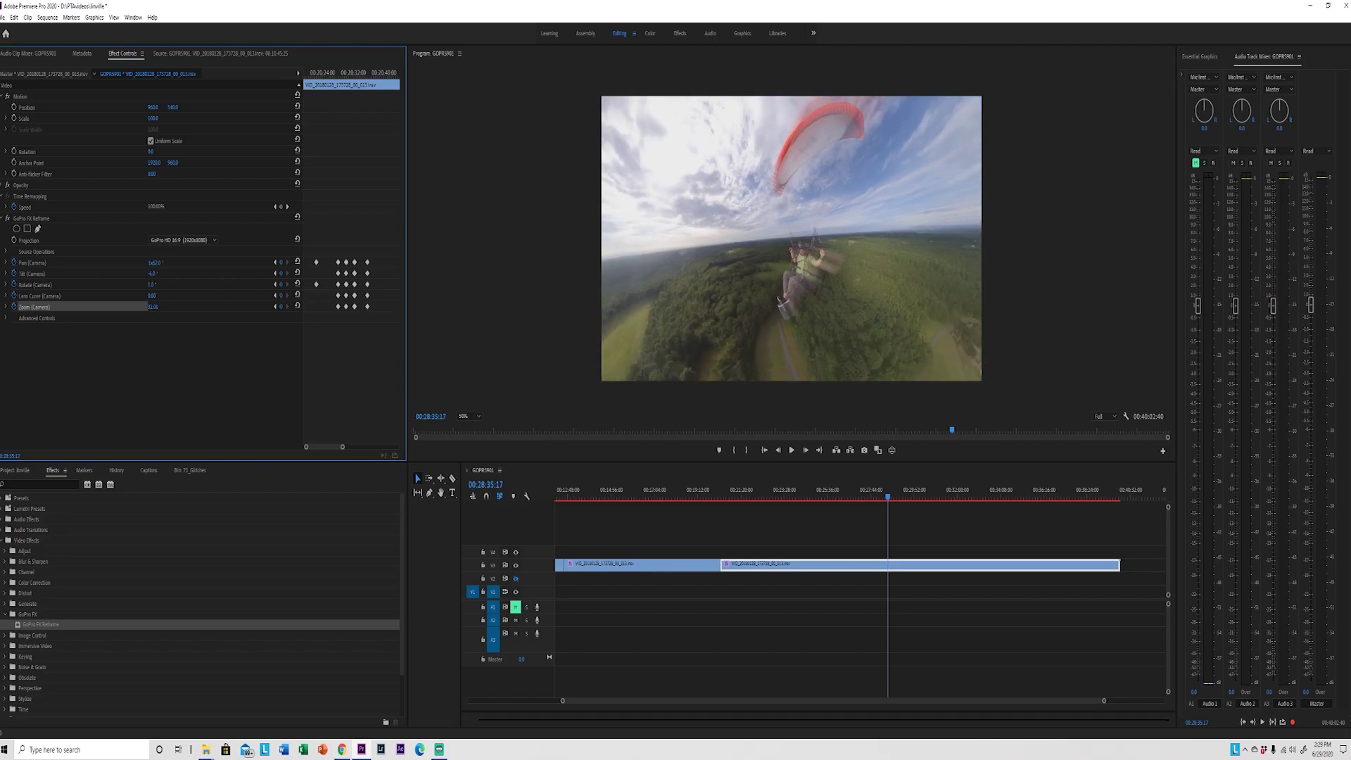
{"action": "left_click", "coordinate": [153, 274]}
{"action": "left_click", "coordinate": [152, 284]}
{"action": "left_click", "coordinate": [184, 289]}
{"action": "mouse_move", "coordinate": [154, 285]}
{"action": "left_mouse_down"}
{"action": "mouse_move", "coordinate": [190, 285]}
{"action": "mouse_move", "coordinate": [133, 285]}
{"action": "left_mouse_up"}
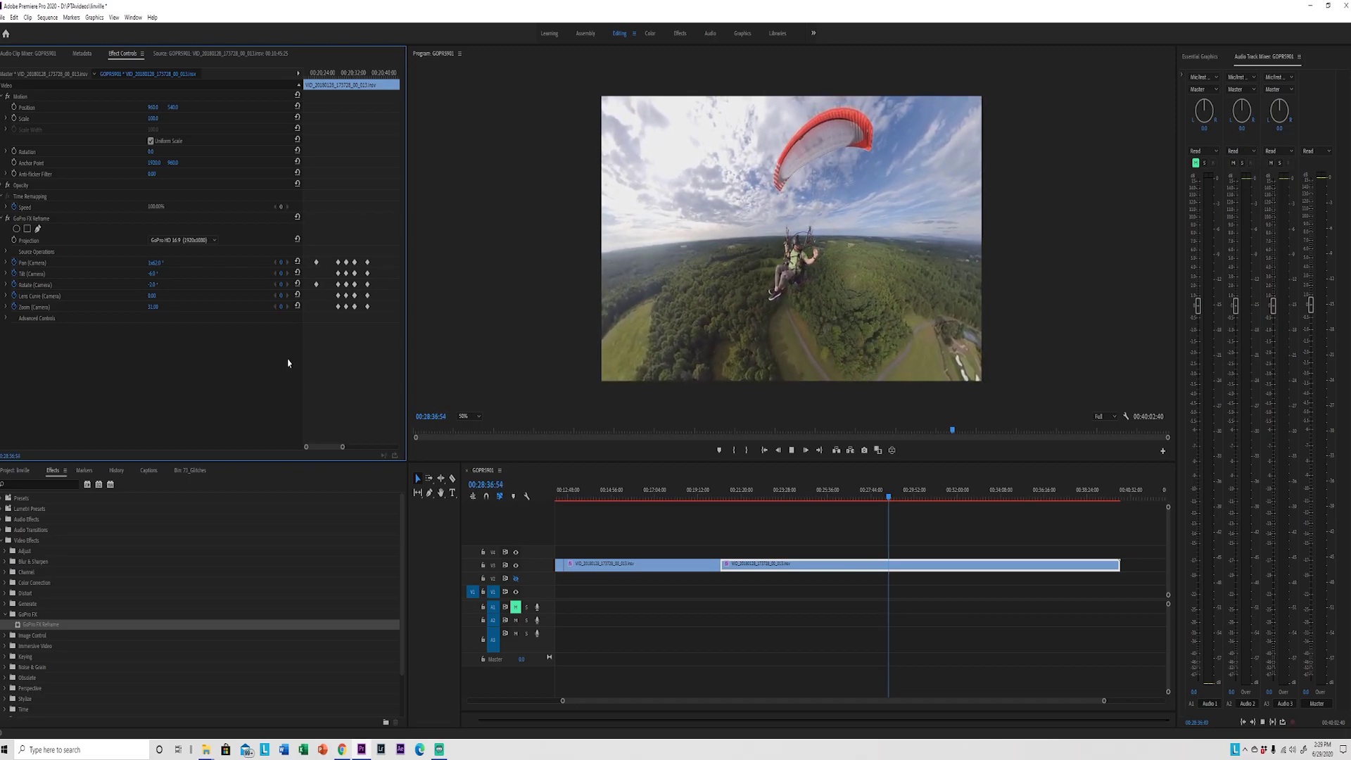
{"action": "key", "text": "space"}
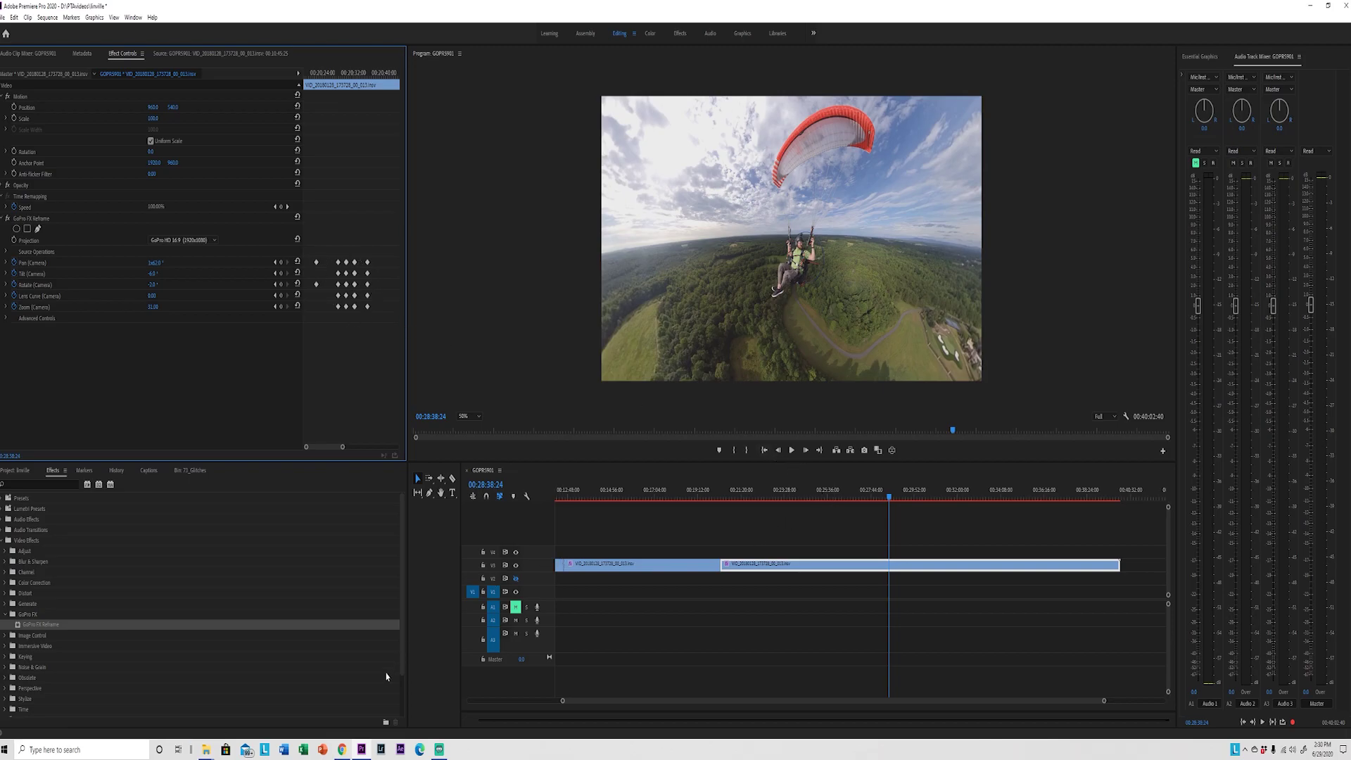
Switch to Chrome and show the YouTube video "Paramotor the Americas [Full Documentary]" in full screen.
{"action": "mouse_move", "coordinate": [344, 753]}
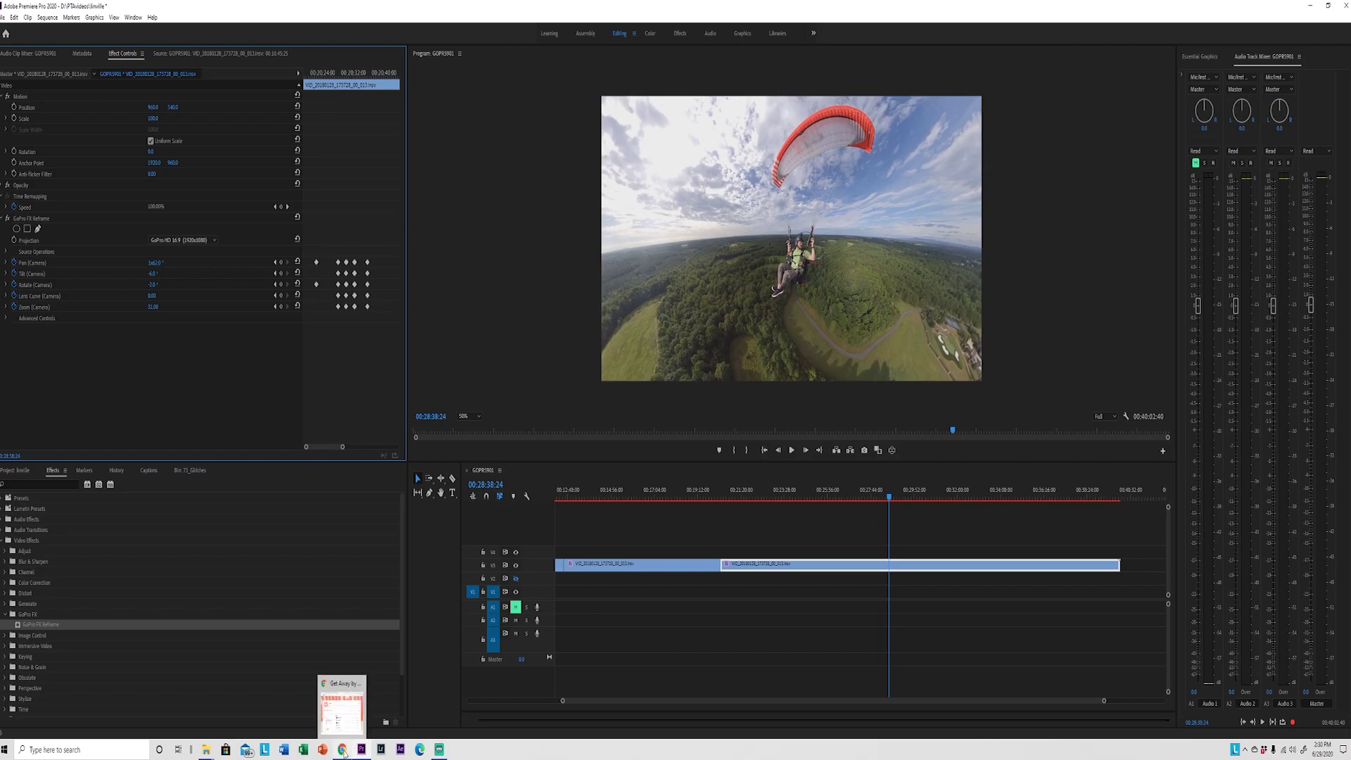
{"action": "left_click", "coordinate": [342, 709]}
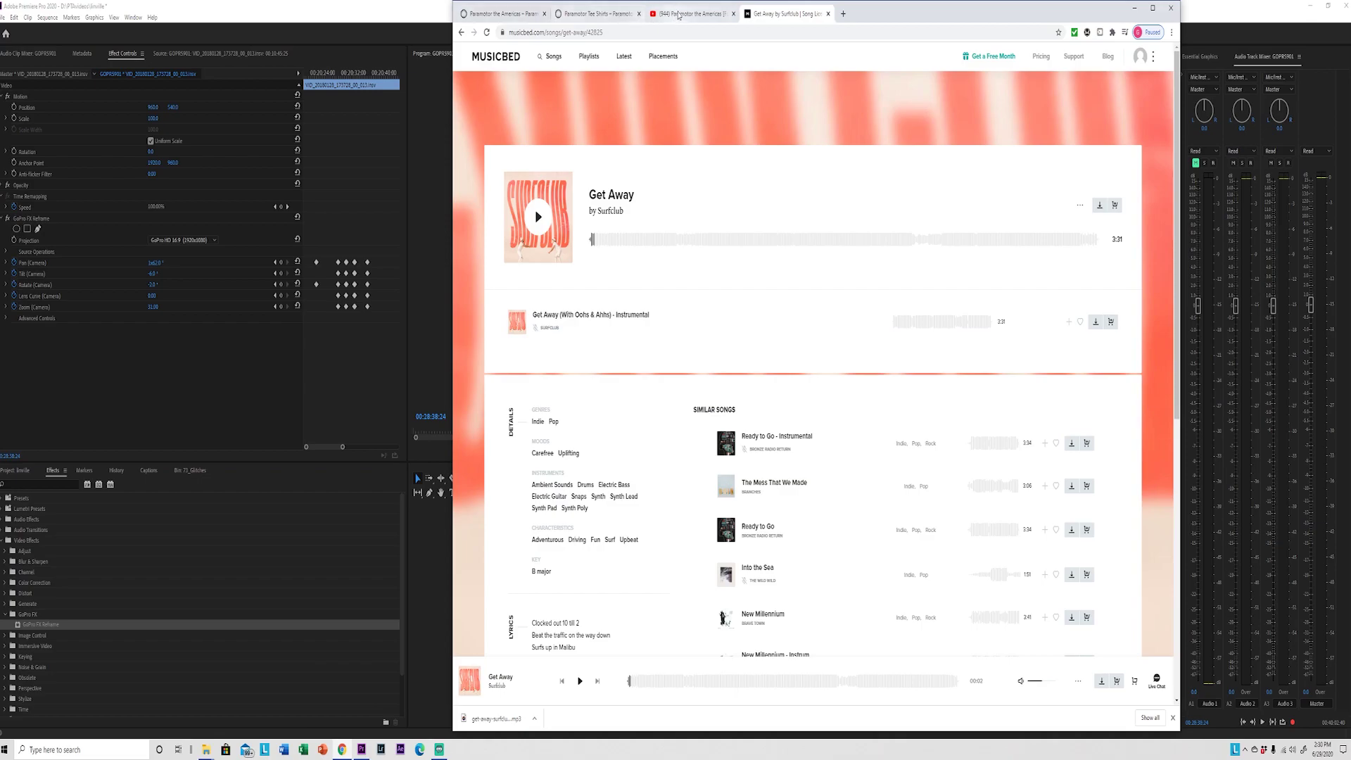
{"action": "left_click", "coordinate": [685, 14]}
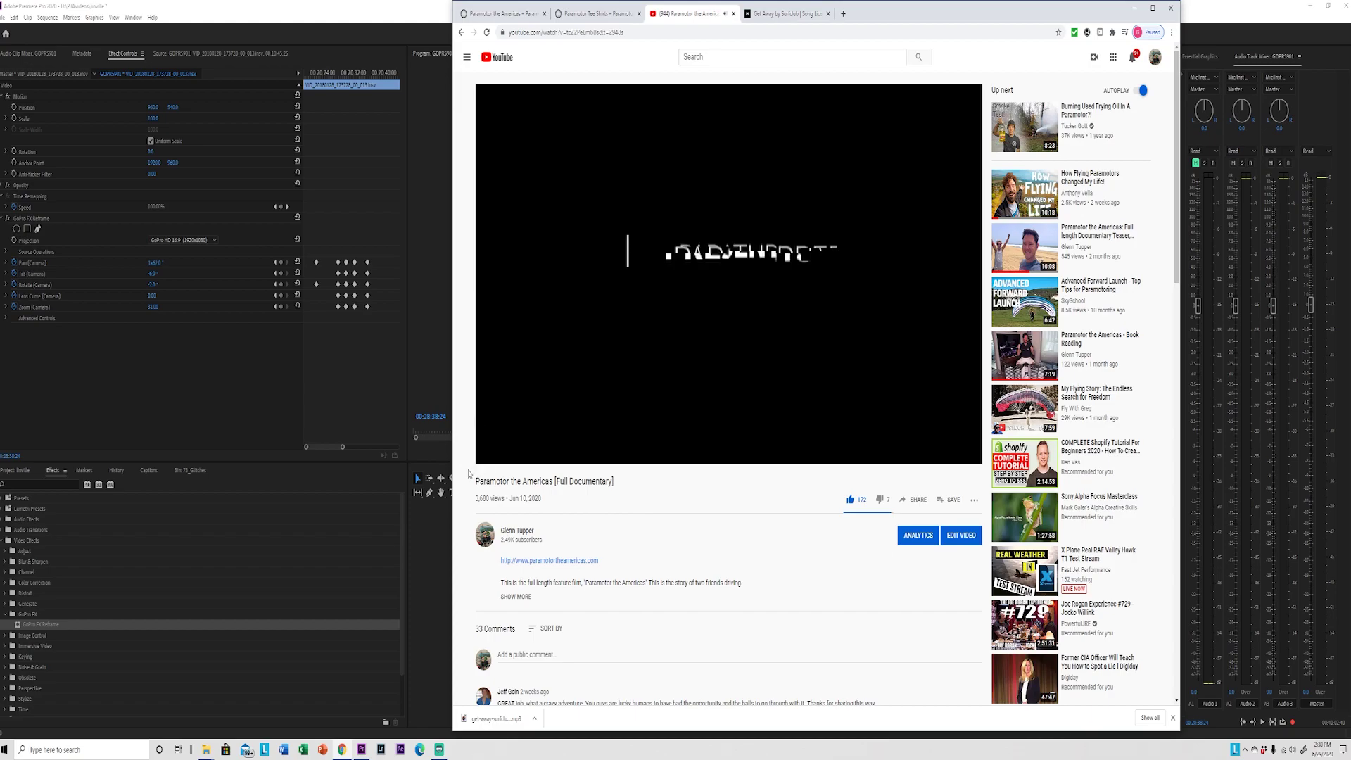
{"action": "left_click", "coordinate": [968, 454]}
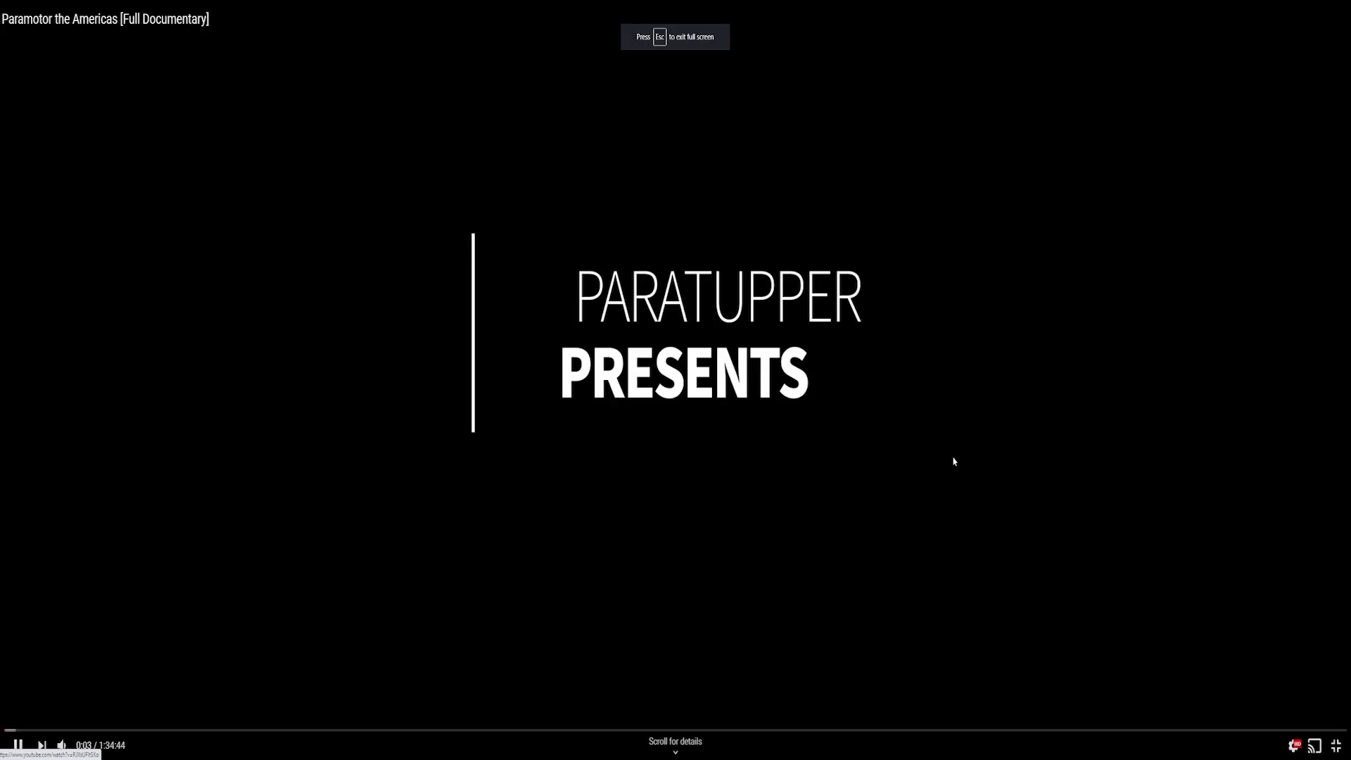